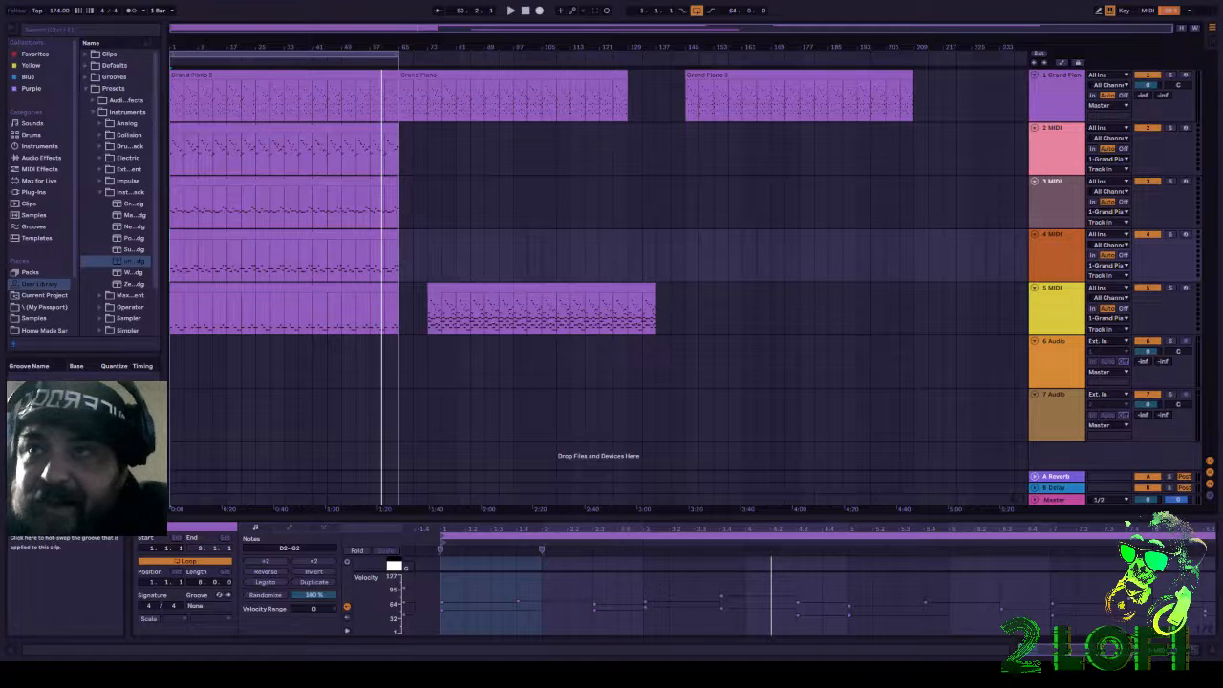
In Ableton Live, open the notes of the clip at bar 73 on track 5 MIDI, with its velocity editor hidden and full note range shown.
key("alt+Tab")
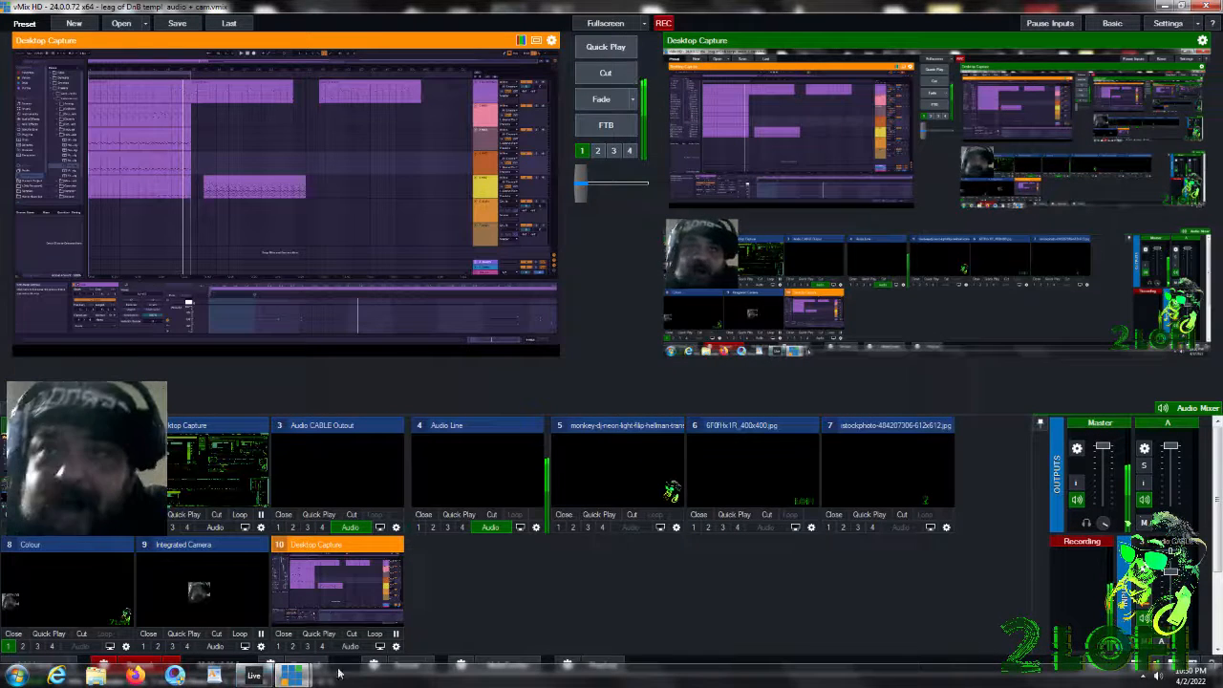
left_click(254, 673)
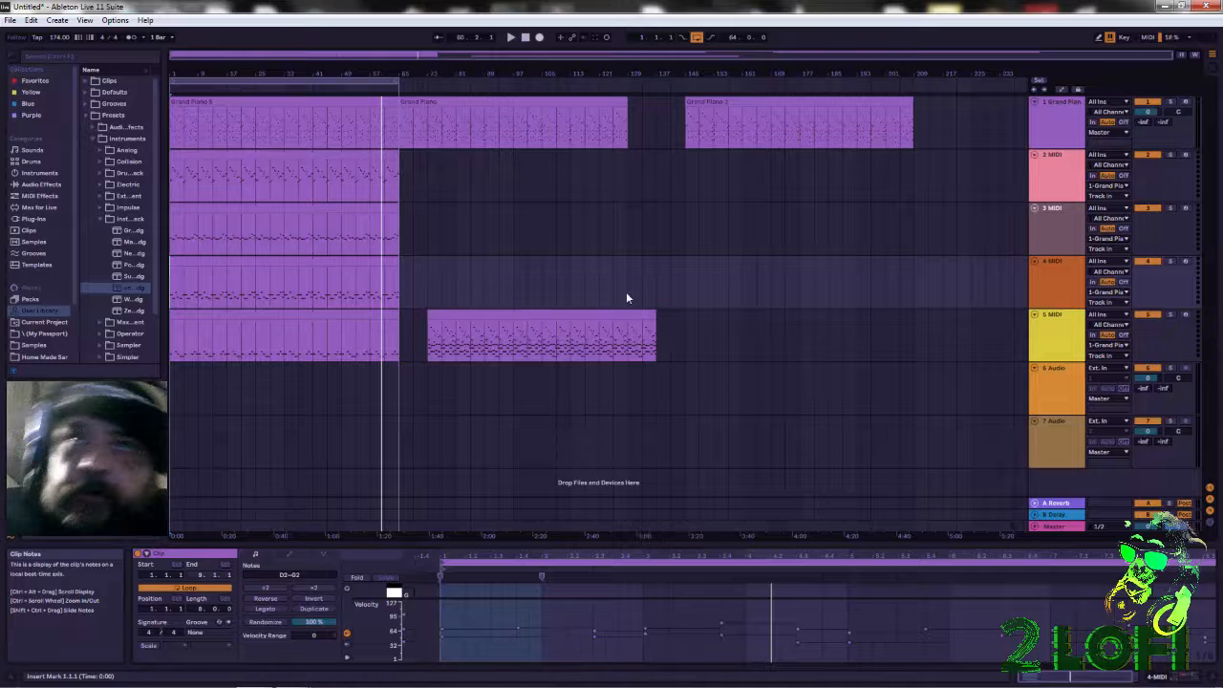
left_click(480, 316)
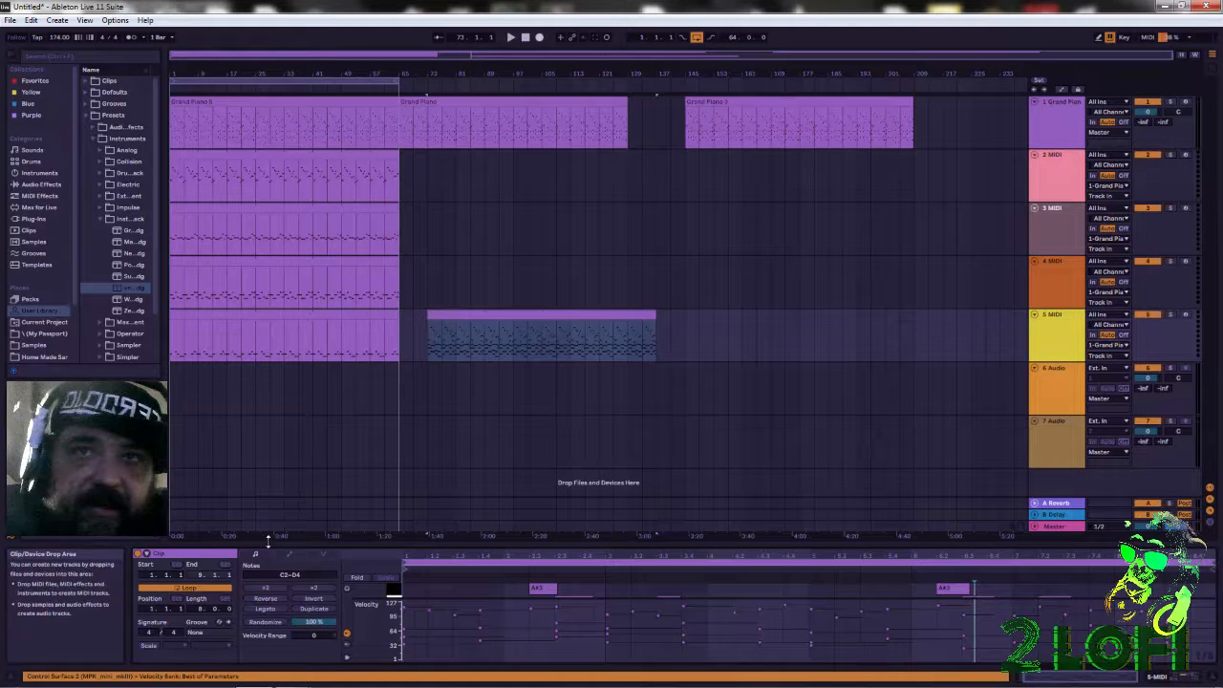
left_click(345, 632)
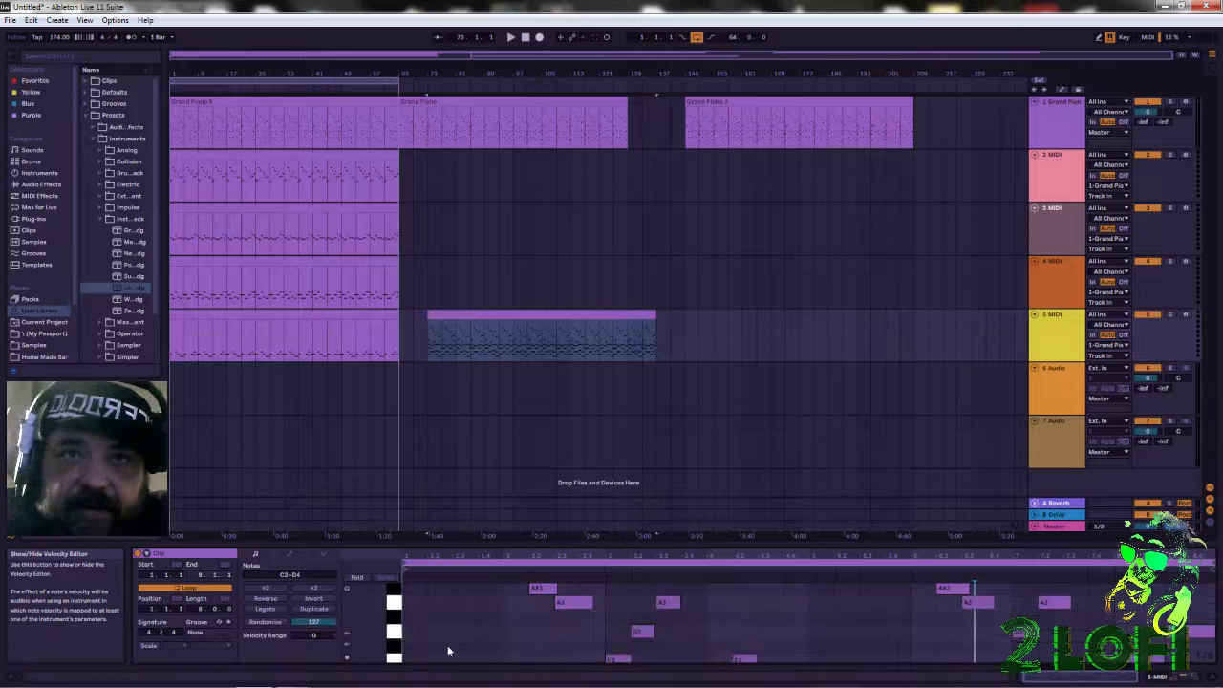
left_click_drag(392, 626, 346, 655)
mouse_move(347, 685)
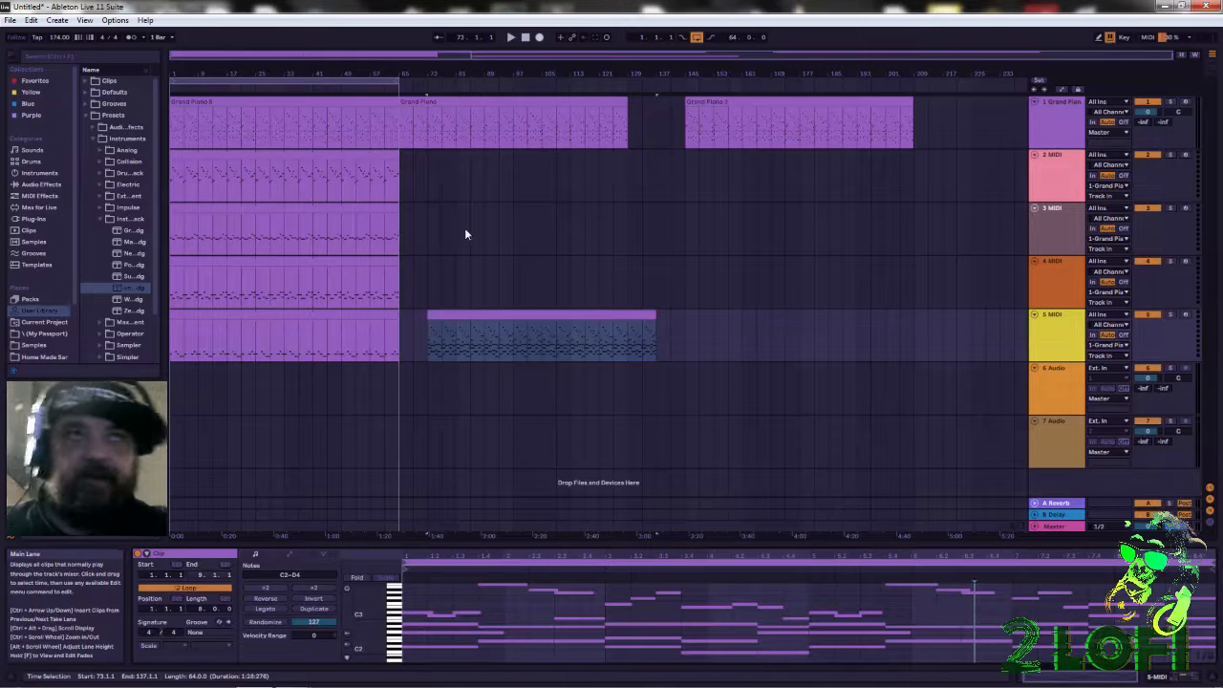
View the device chain of the Grand Piano track and that of the 5 MIDI track.
left_click(1057, 134)
left_click(1058, 136)
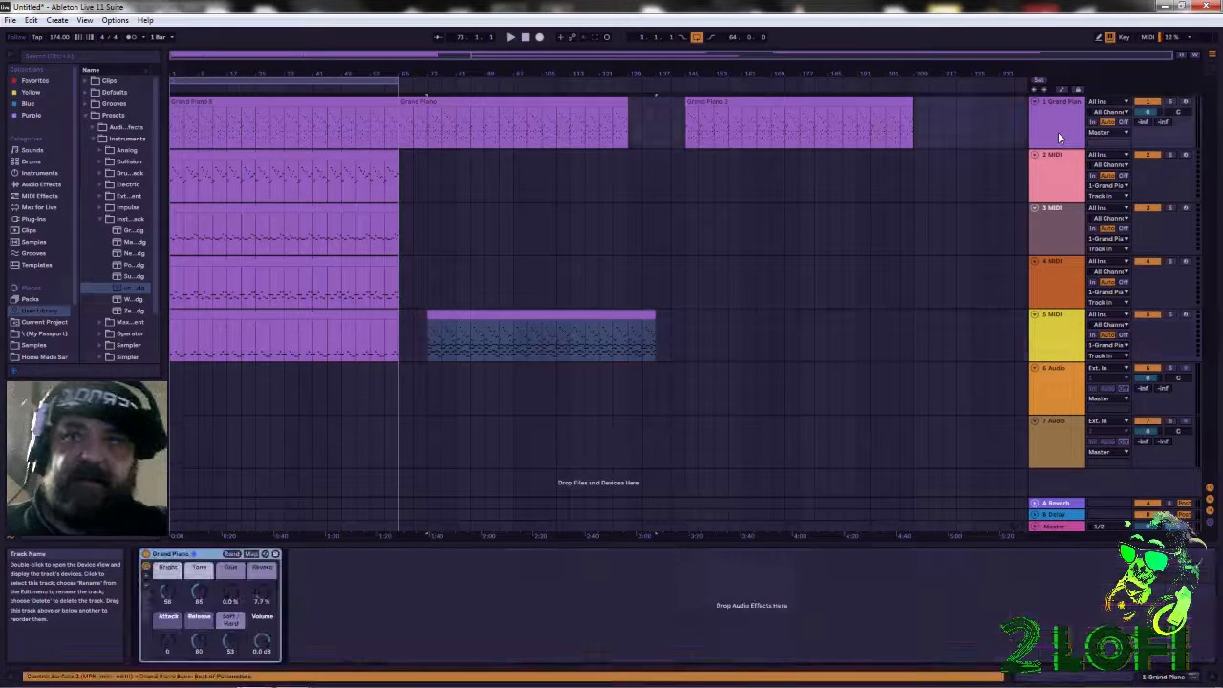
left_click(1051, 331)
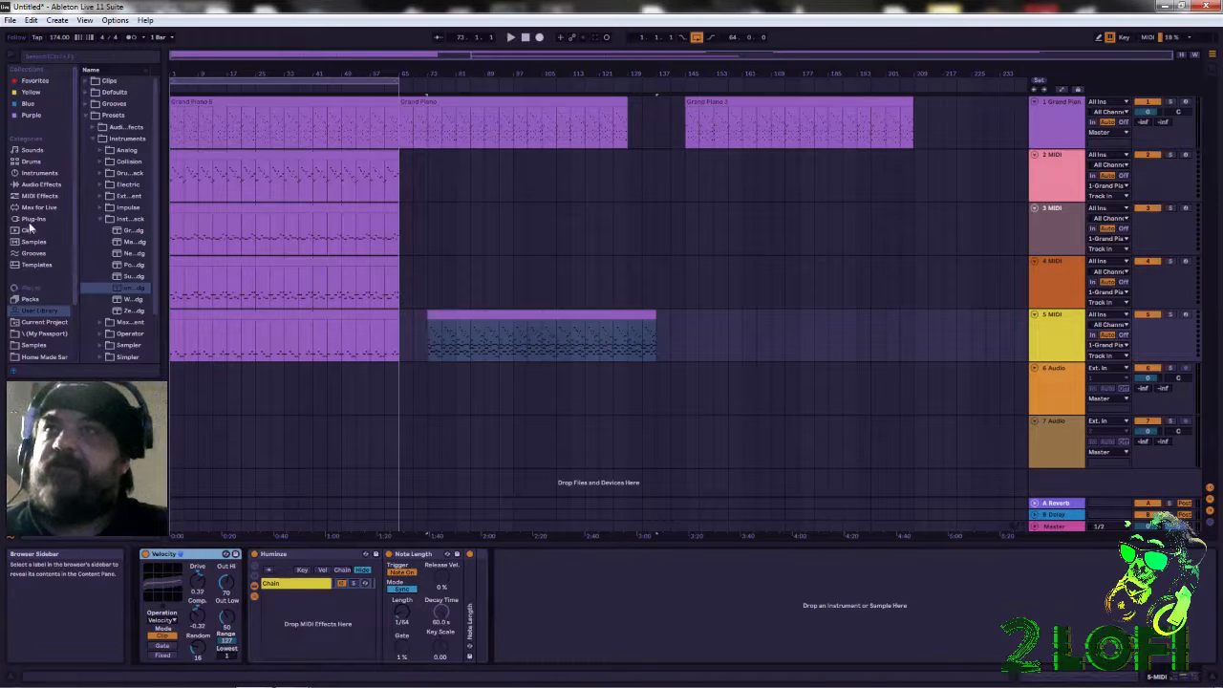
Insert the Scale MIDI effect between Velocity and Huminize on the 5 MIDI track.
left_click(38, 196)
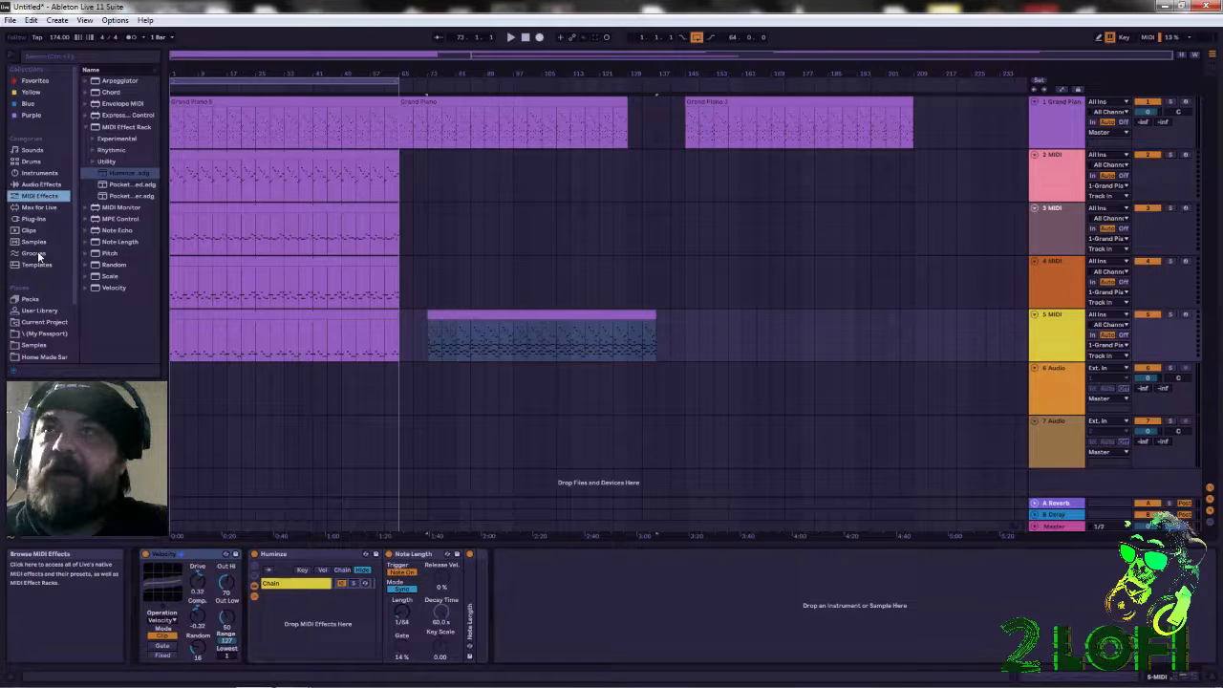
left_click(107, 276)
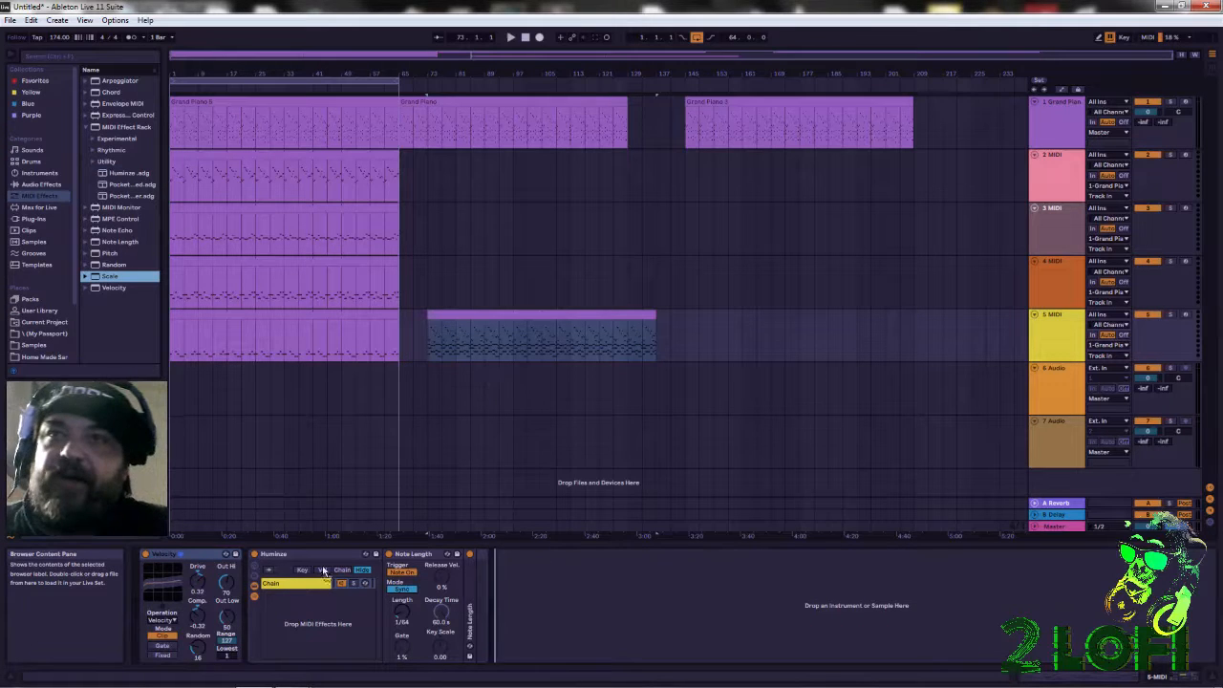
left_click_drag(250, 608, 251, 607)
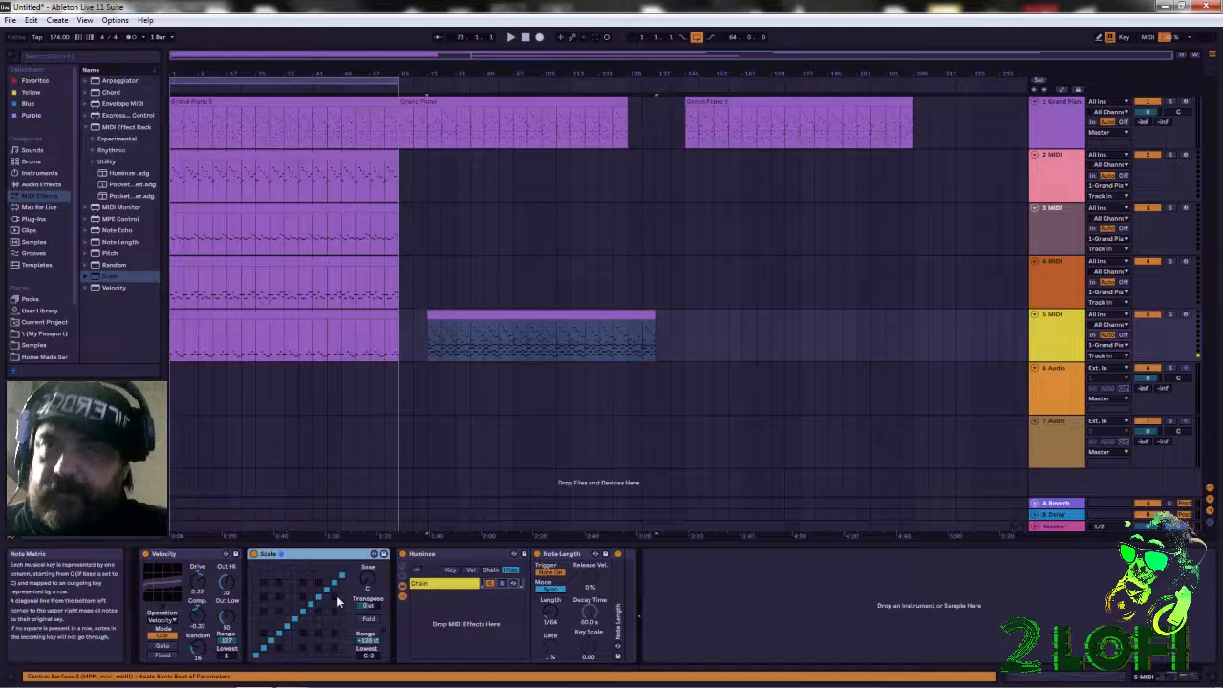
Load the Minor preset into the Scale effect on the 5 MIDI track, widening the browser to read the preset names.
left_click(374, 555)
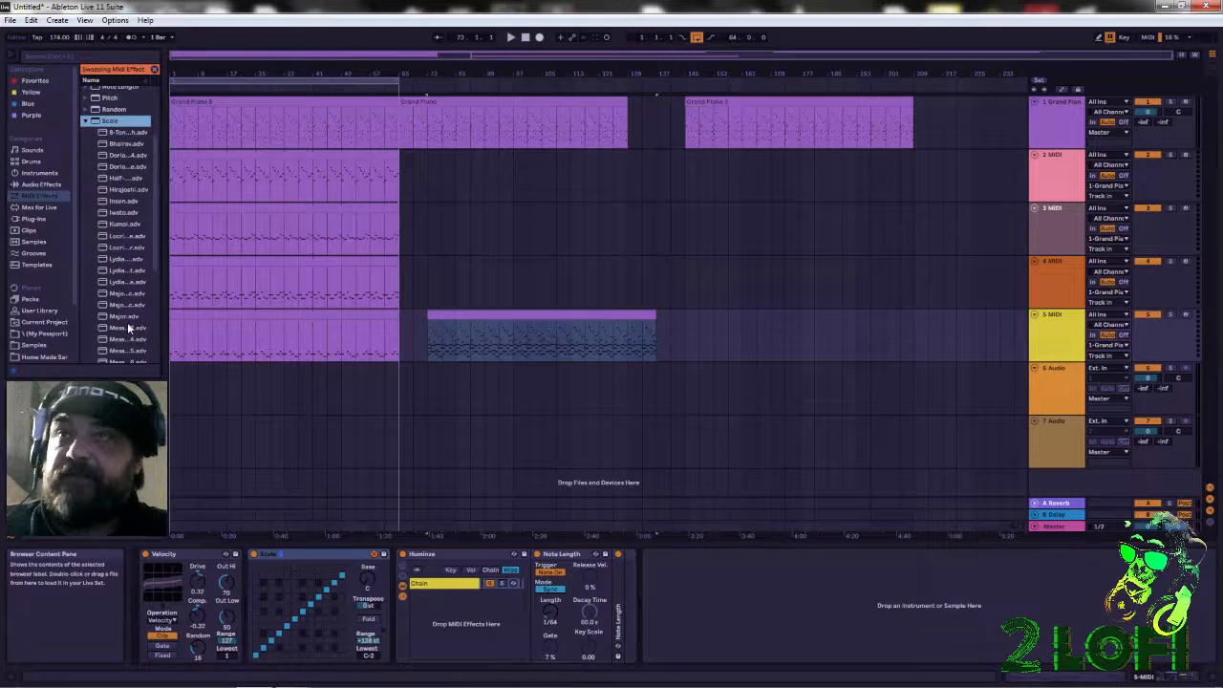
scroll(135, 300, "down", 3)
scroll(138, 308, "down", 1)
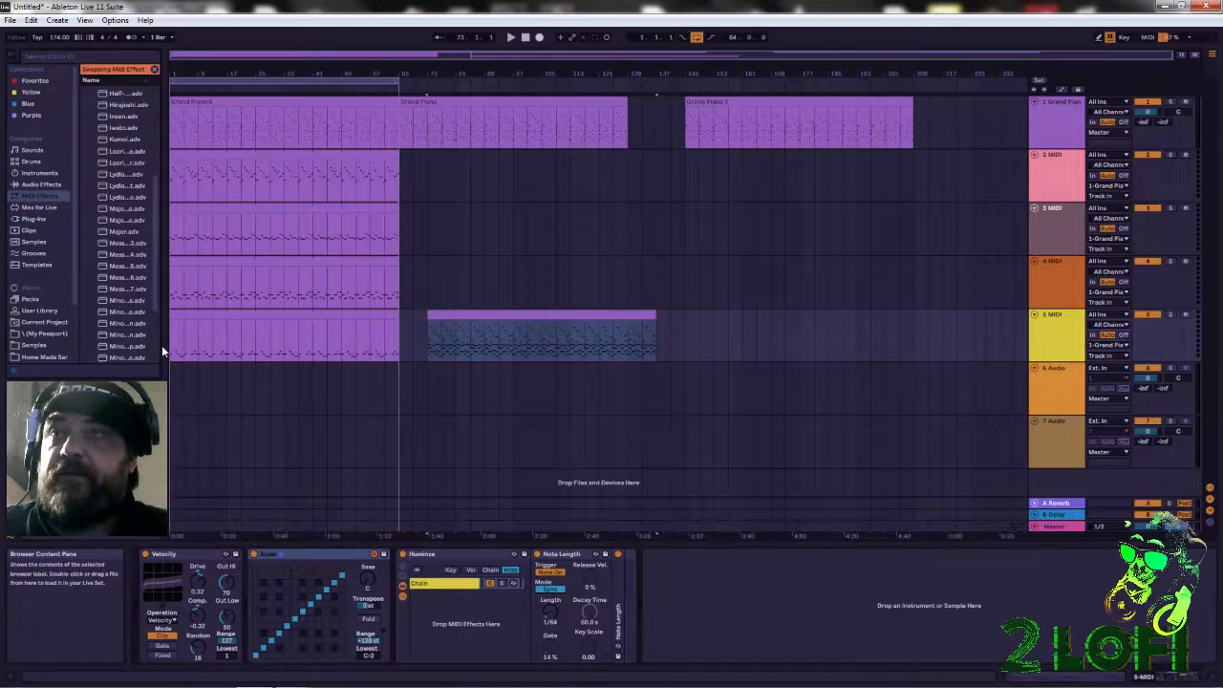
left_click_drag(168, 349, 195, 357)
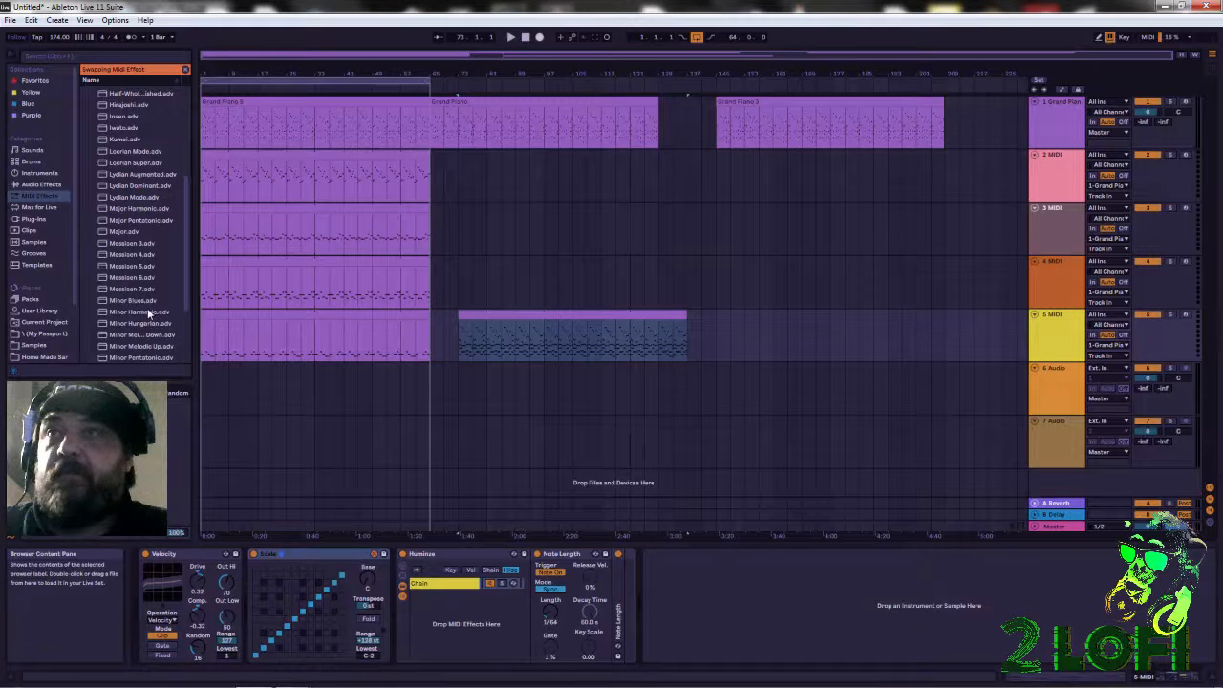
scroll(158, 320, "down", 1)
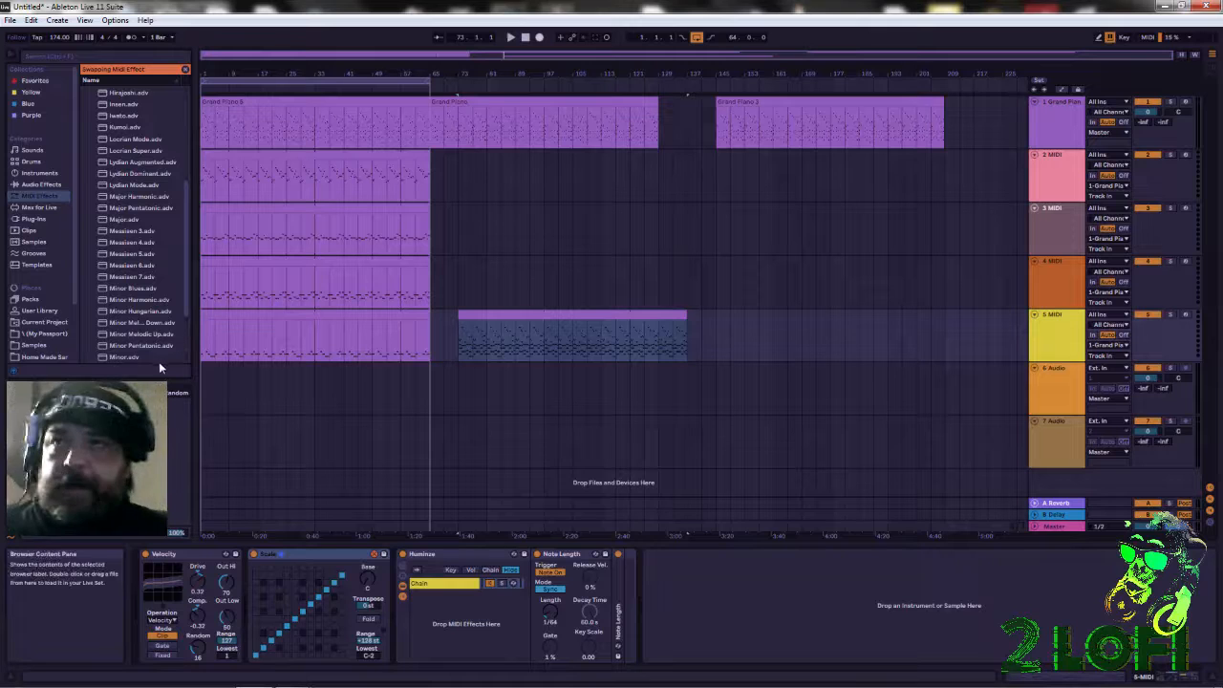
double_click(125, 357)
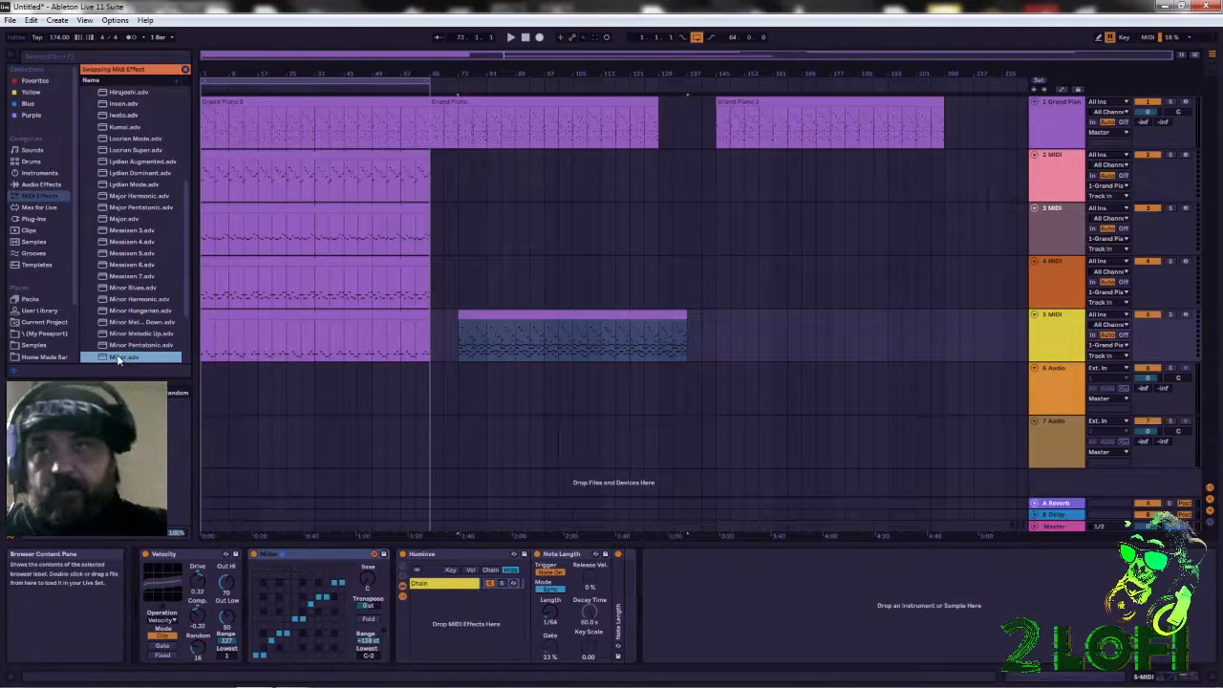
Delete the Minor scale effect from the 5 MIDI track's device chain.
left_click(341, 574)
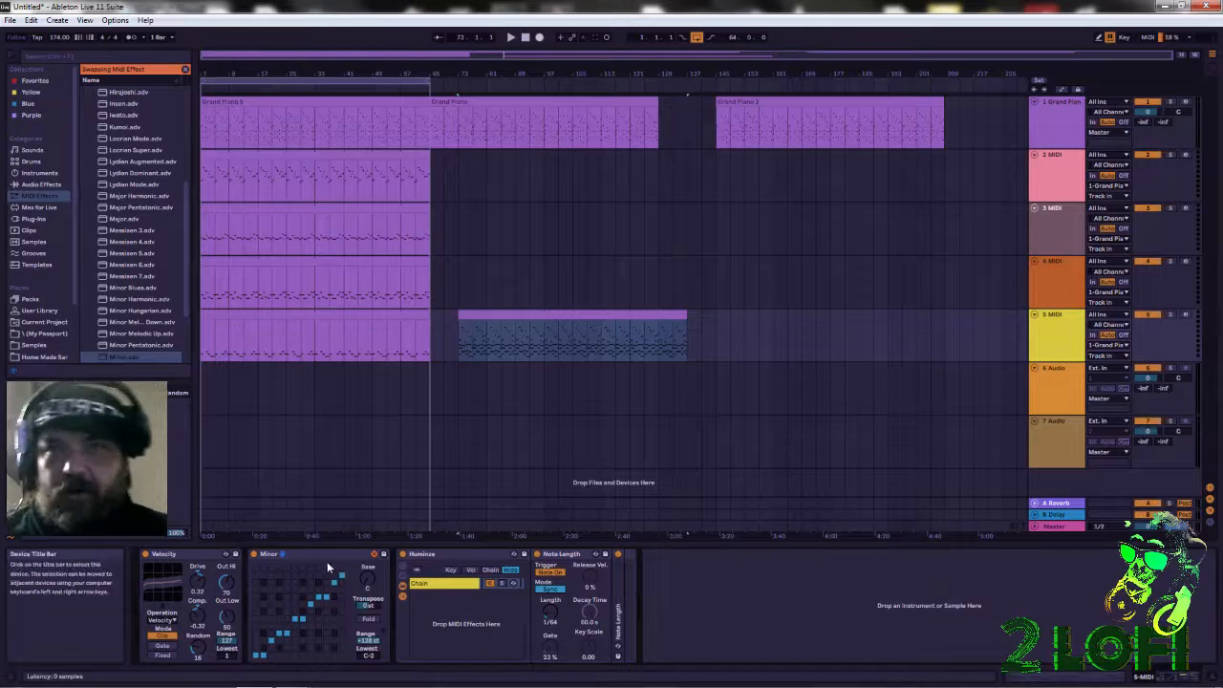
left_click(349, 557)
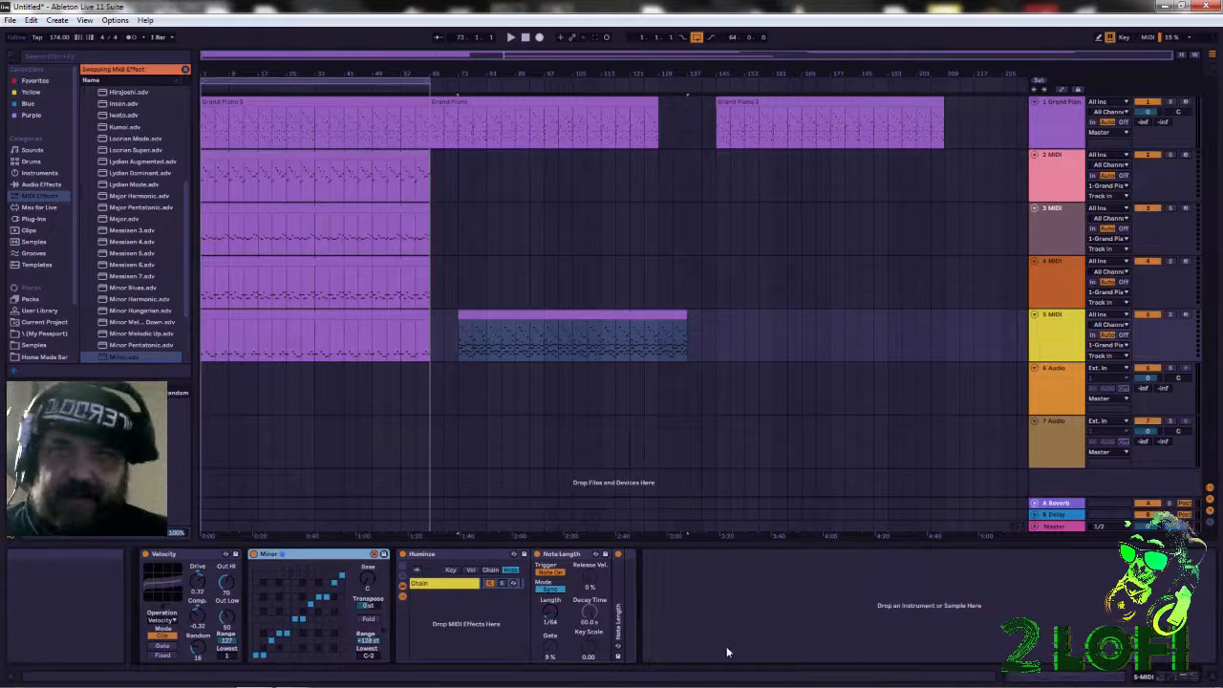
key("Delete")
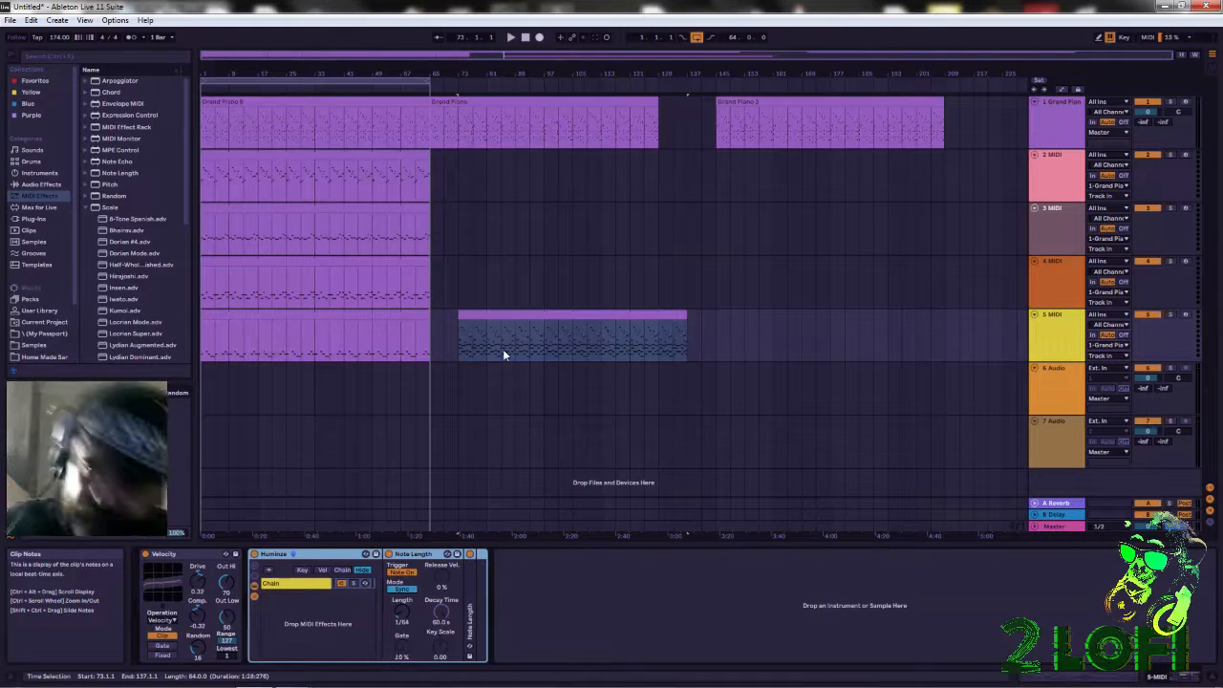
Reopen the notes of the clip at bar 73 on 5 MIDI and display accidentals as Sharps and Flats (C#/Db).
double_click(510, 314)
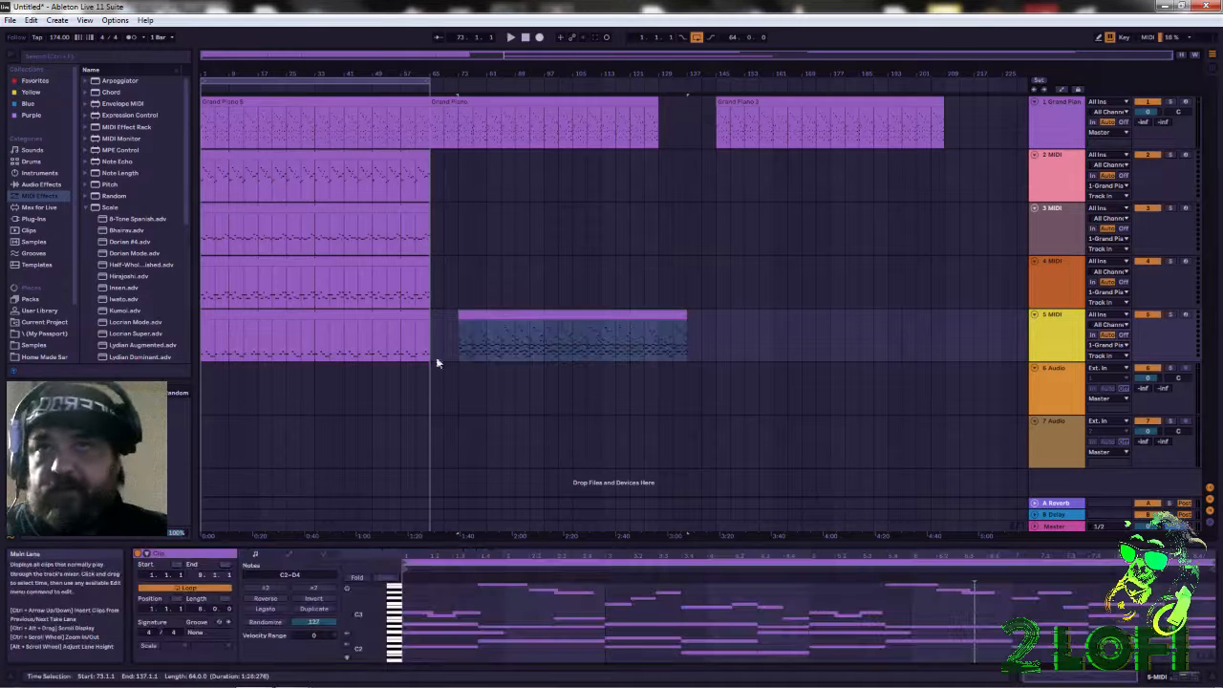
left_click_drag(429, 556, 594, 633)
left_click_drag(373, 615, 394, 640)
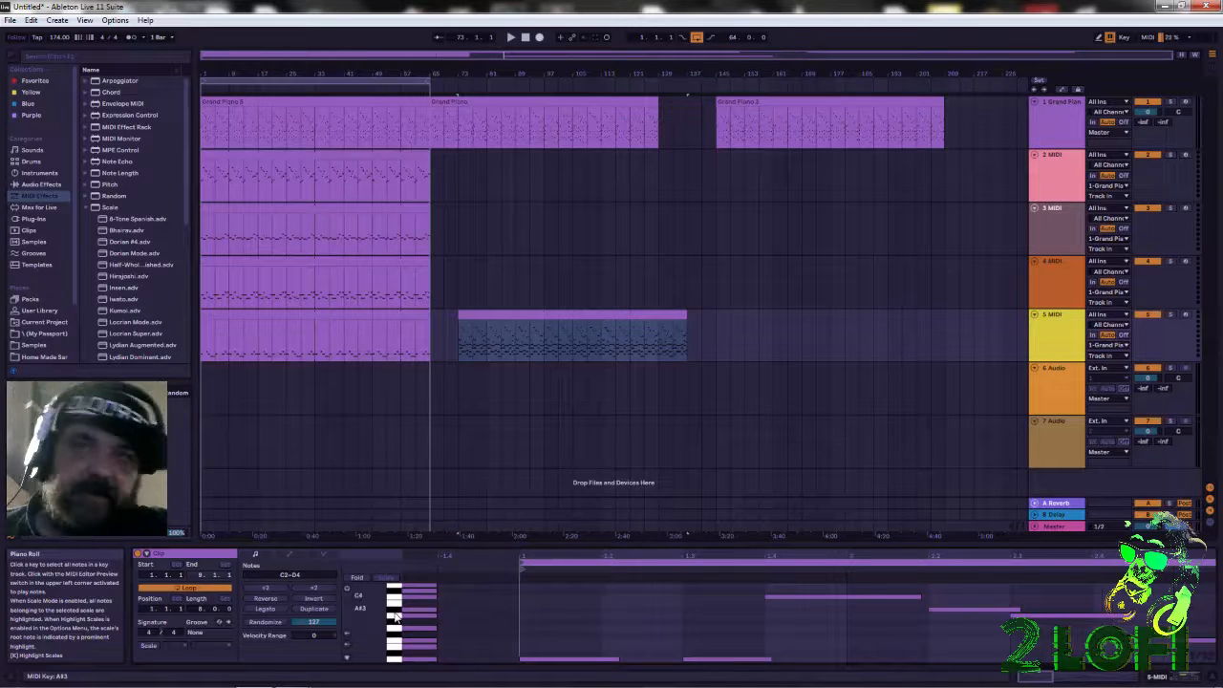
right_click(396, 614)
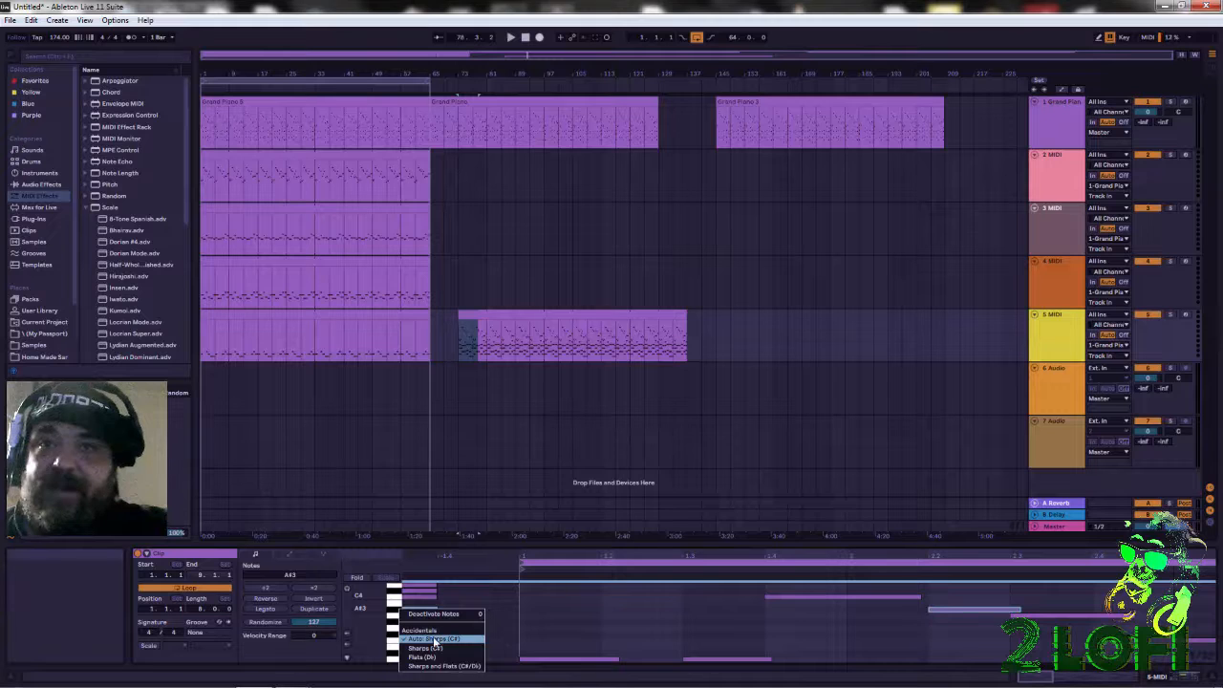
left_click(472, 669)
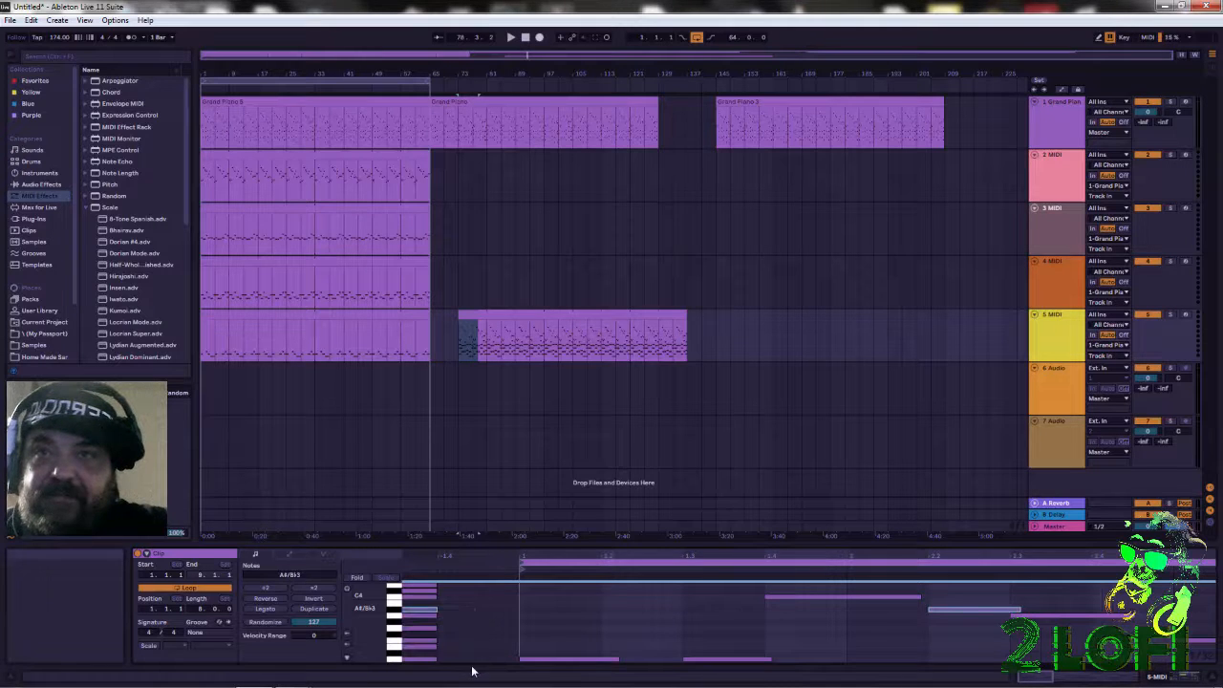
Review the accidentals display options from several piano roll keys and select all the D3 notes.
right_click(396, 616)
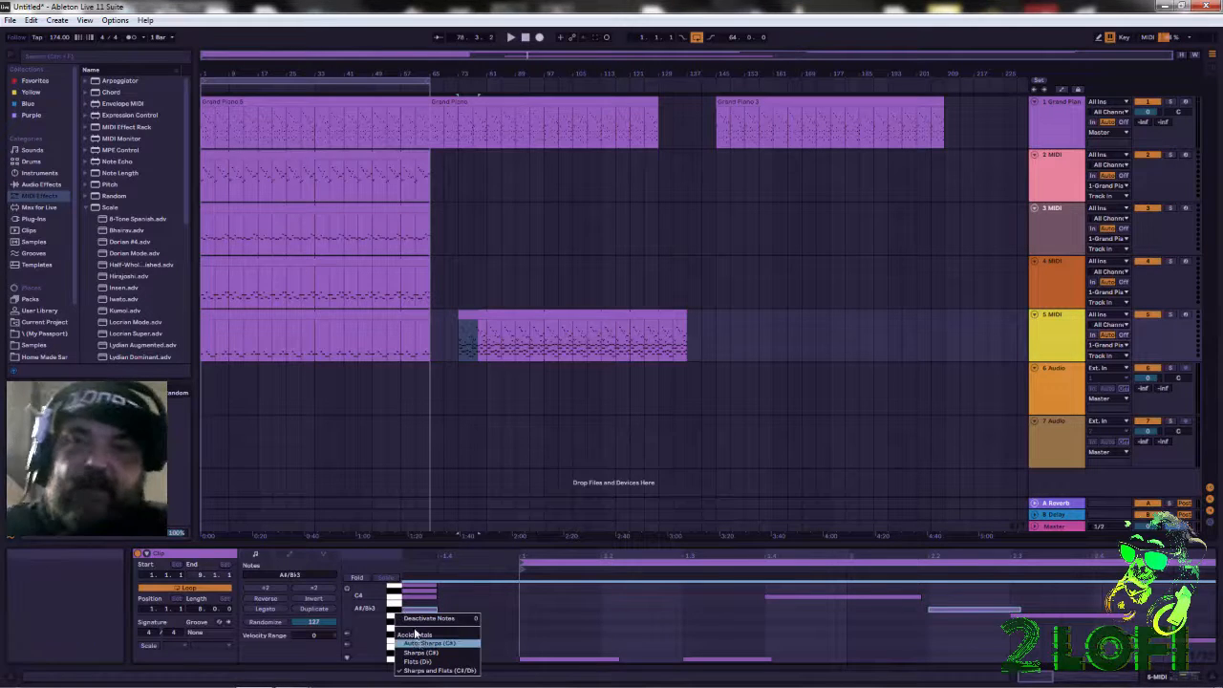
left_click(361, 636)
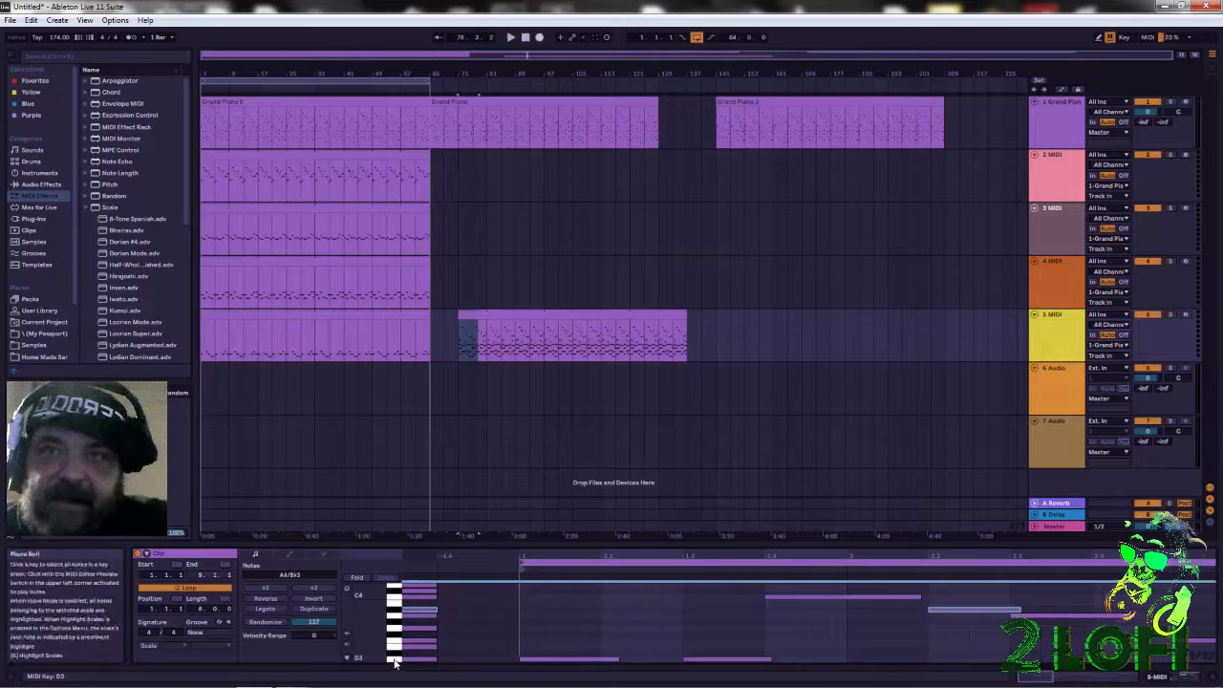
right_click(395, 663)
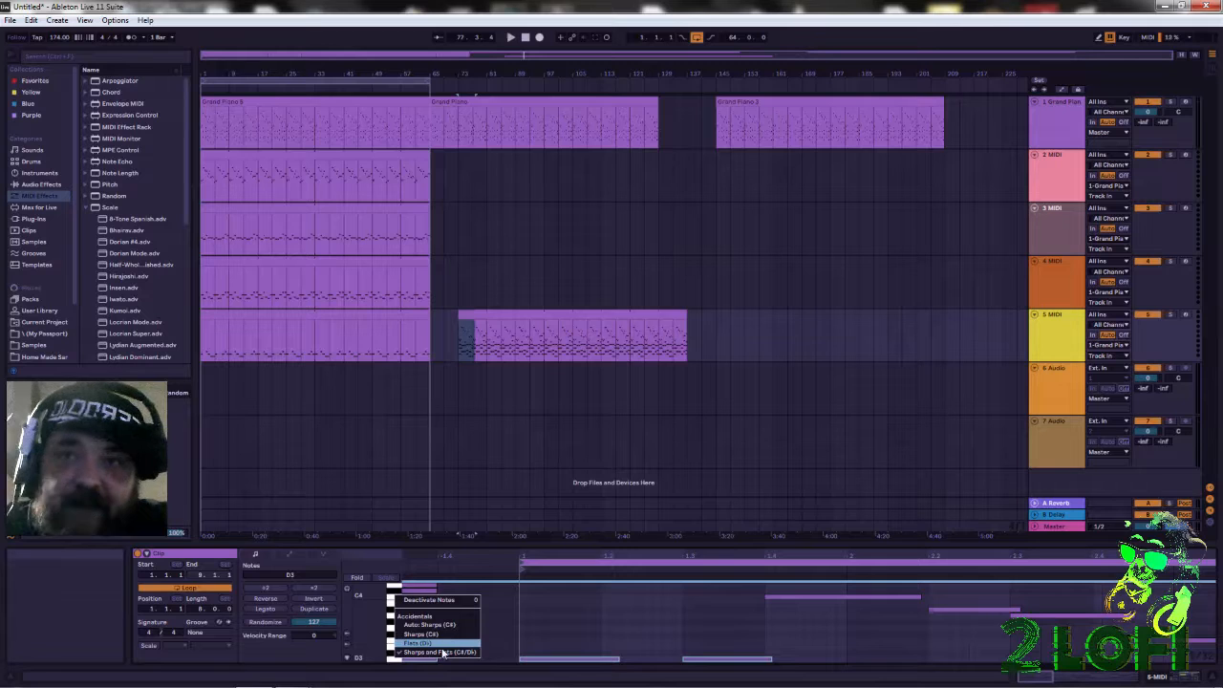
left_click(391, 654)
right_click(392, 653)
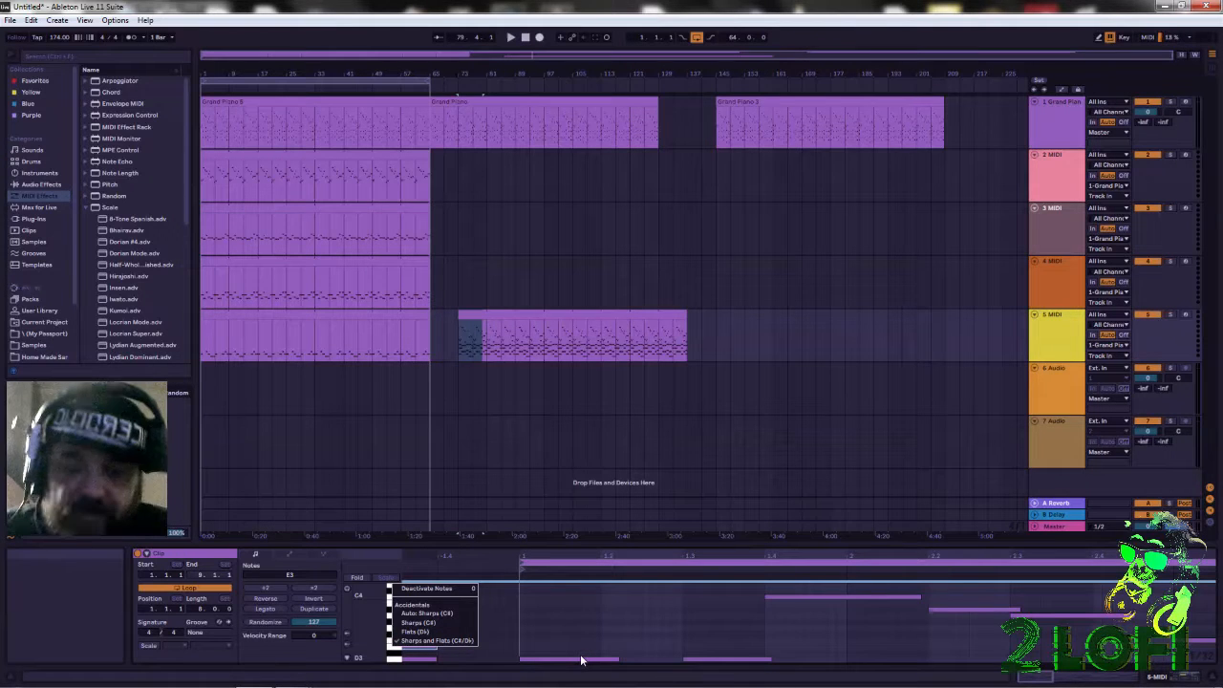
left_click(390, 663)
left_click(391, 662)
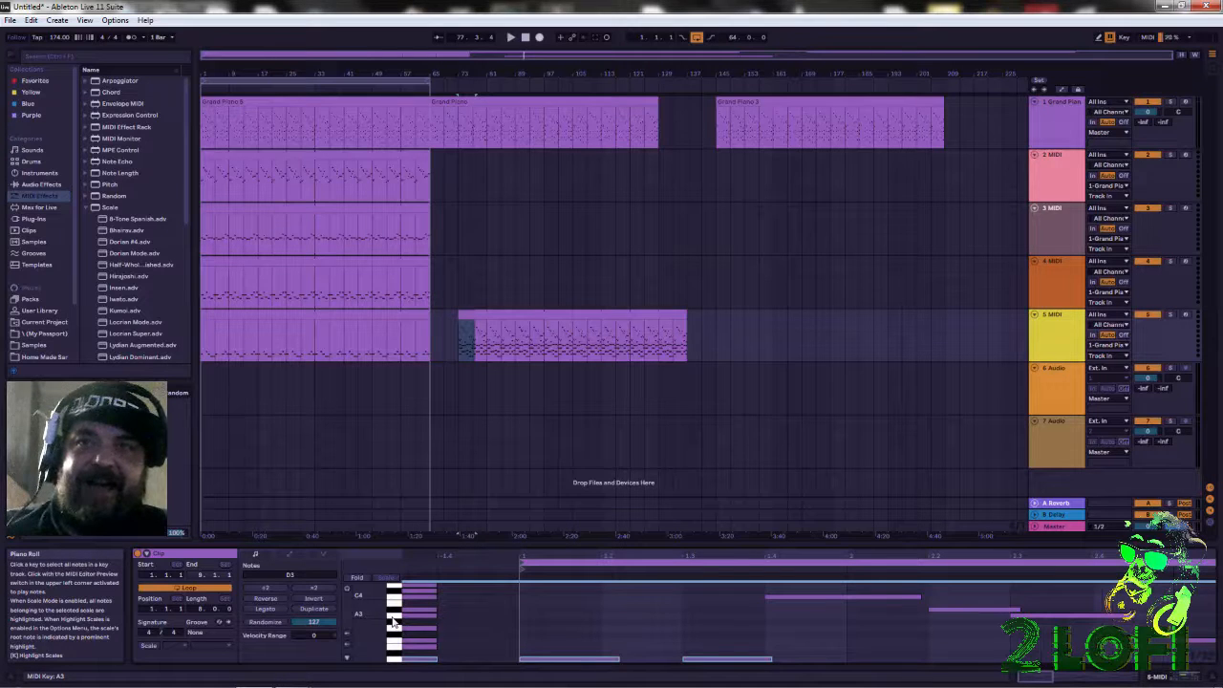
Draw short stacked A3, C4 and E4 notes of matching length just before the clip's start to form an A minor chord.
left_click(480, 614)
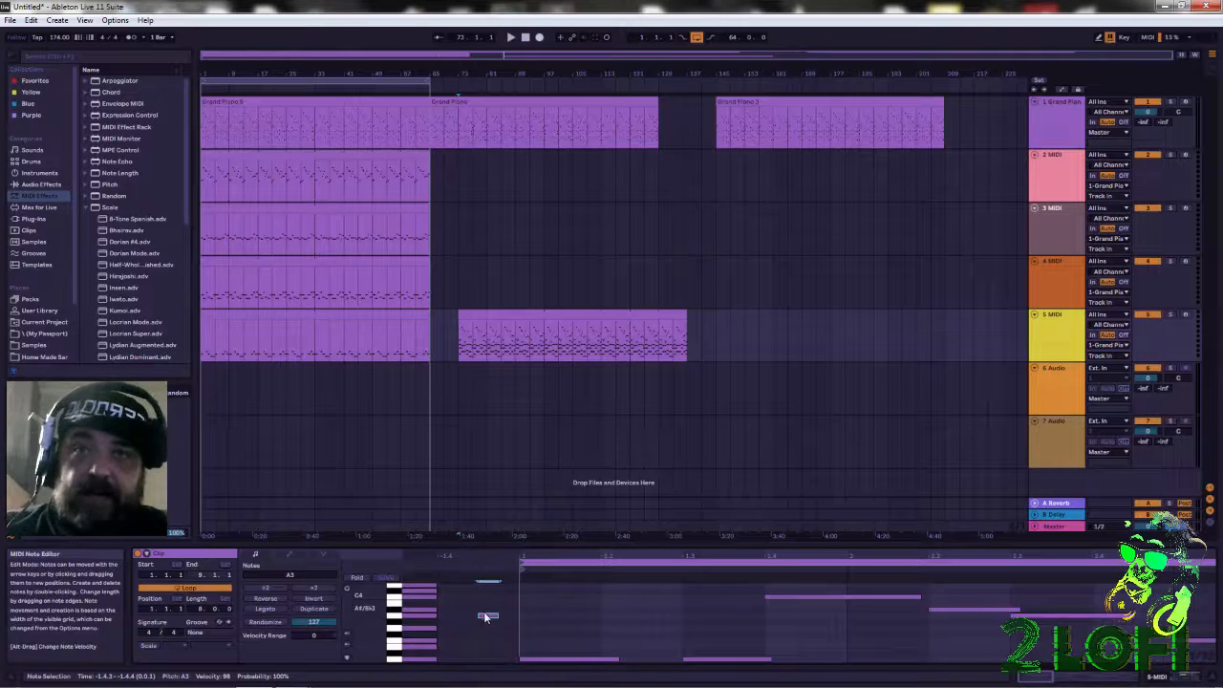
left_click(480, 594)
double_click(482, 595)
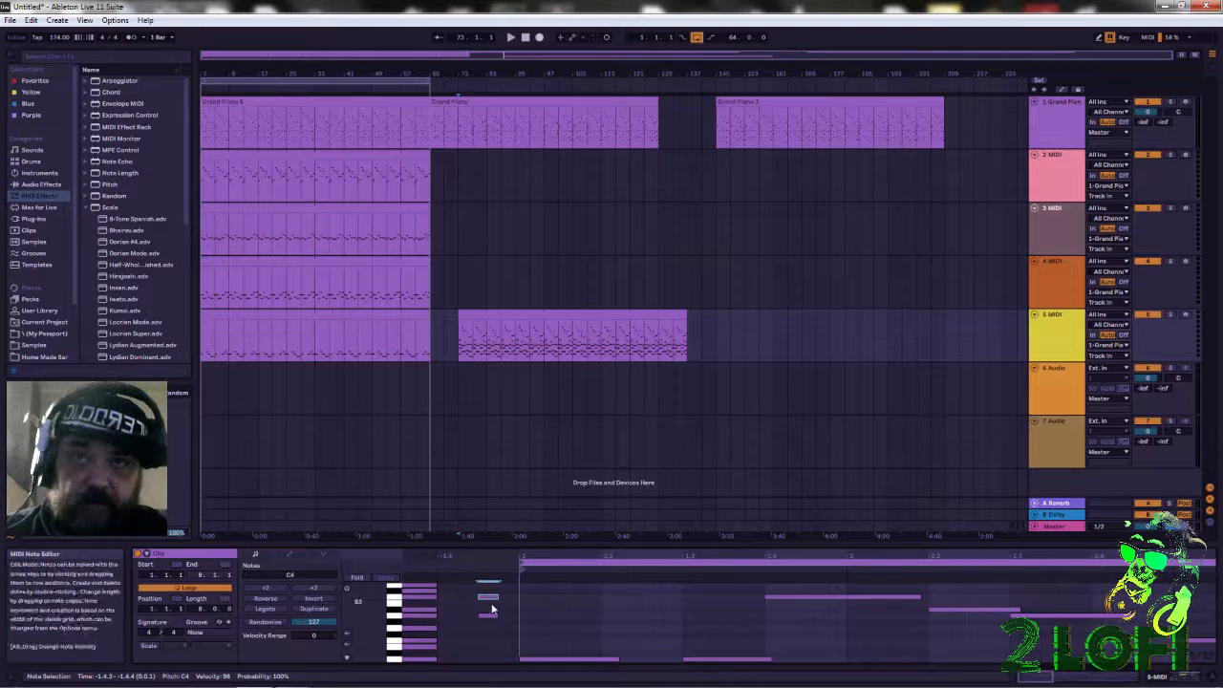
scroll(483, 609, "up", 2)
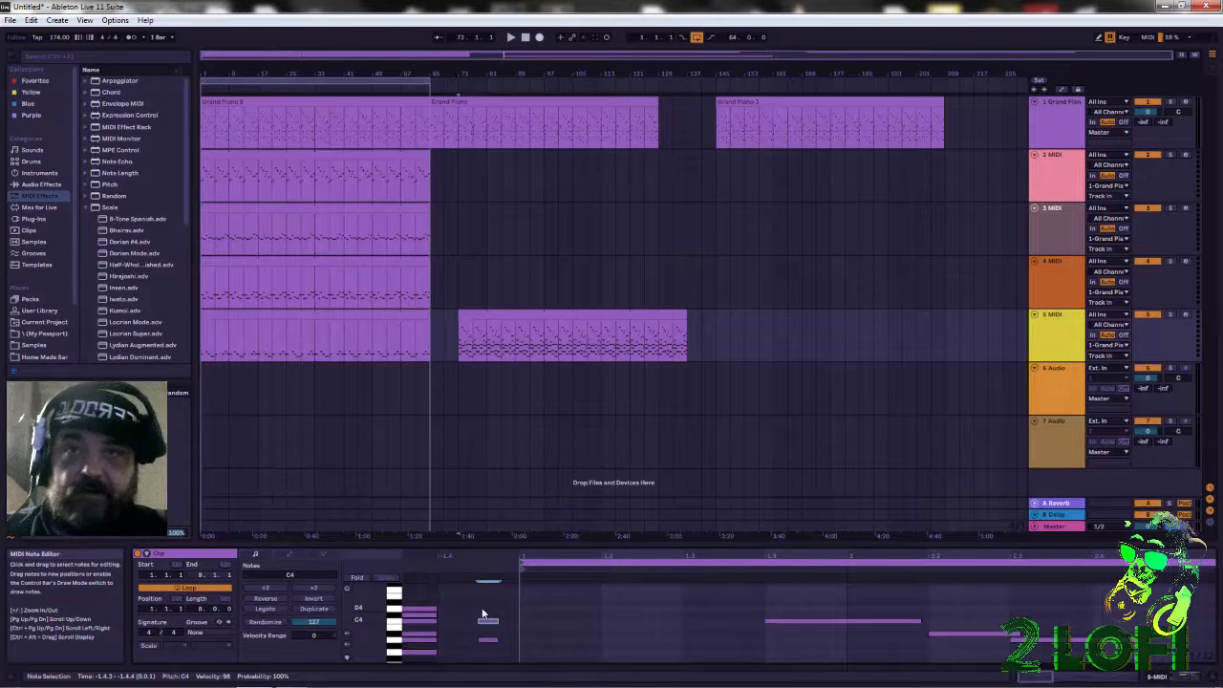
double_click(483, 596)
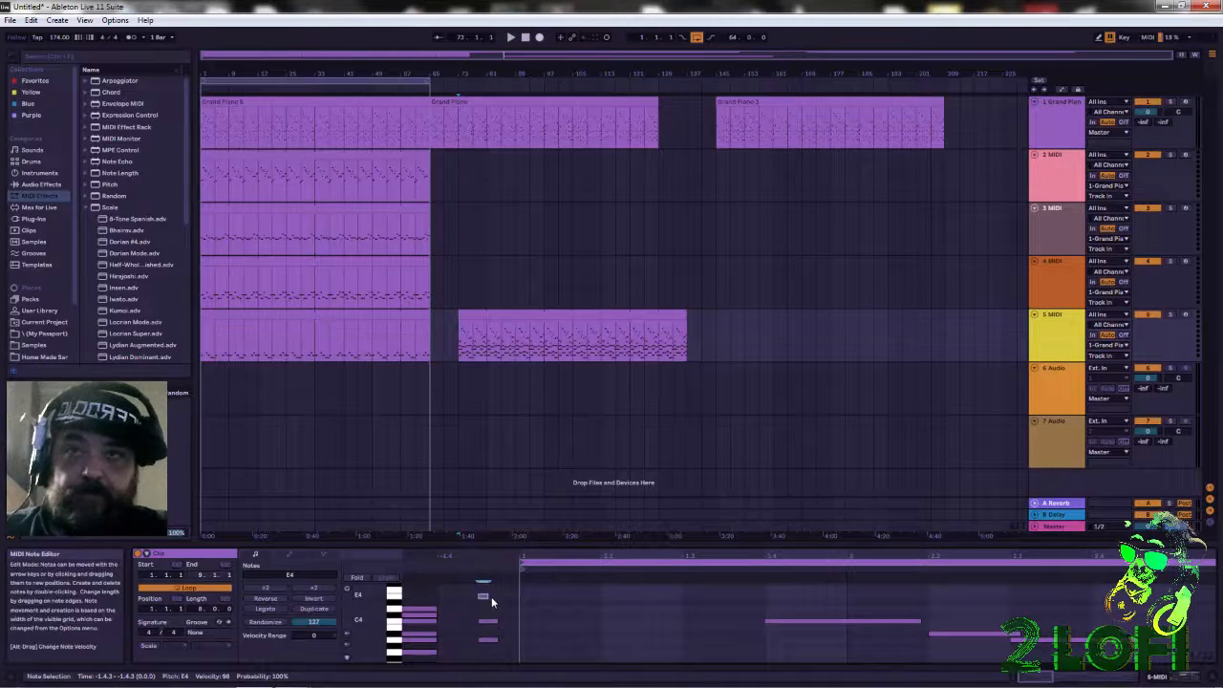
left_click_drag(490, 597, 495, 598)
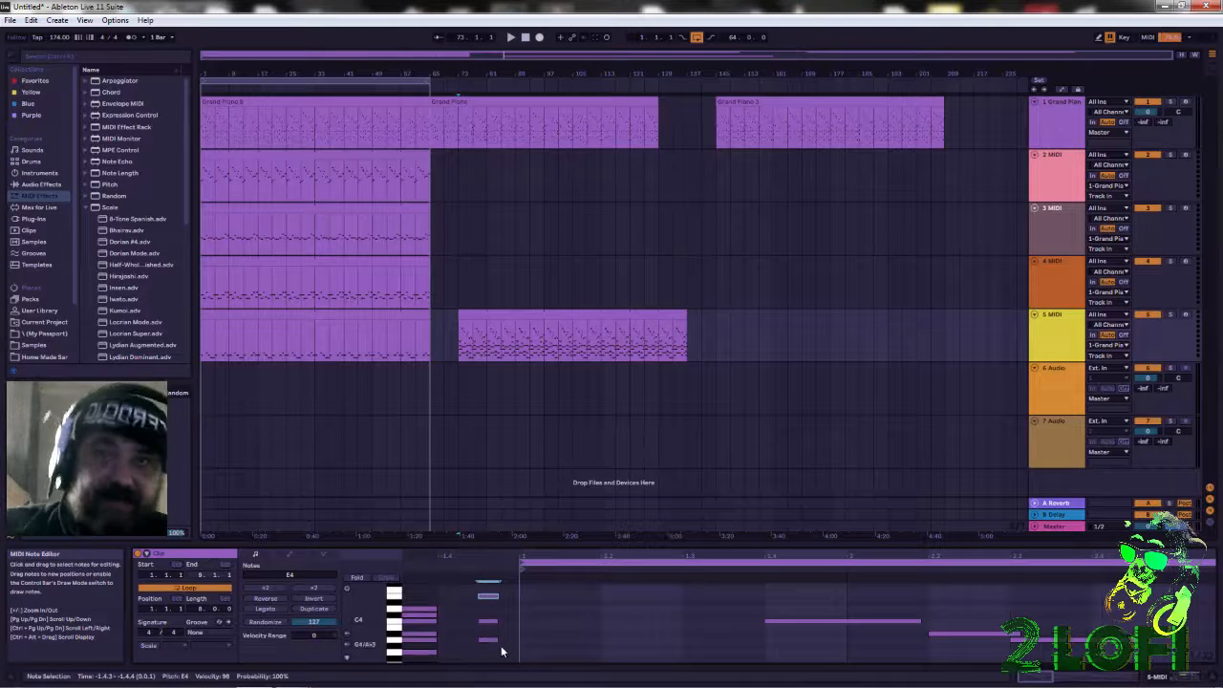
Raise the chord's middle note by one semitone to C#/Db4.
left_click(486, 622)
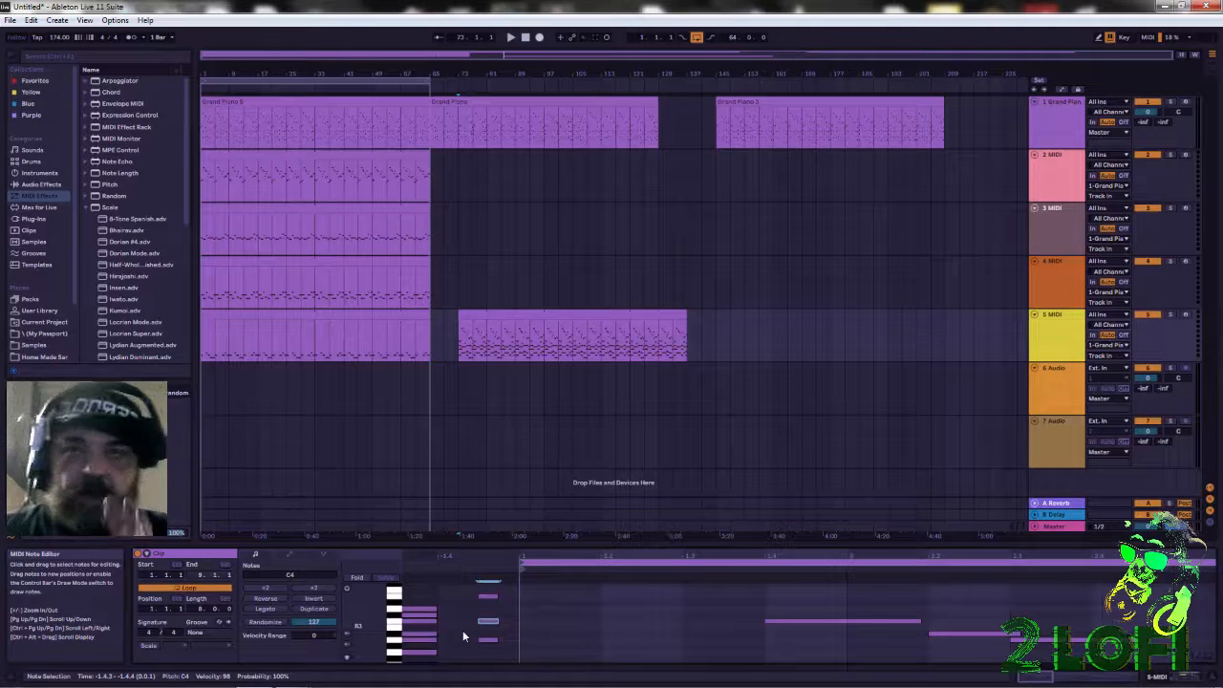
key("Up")
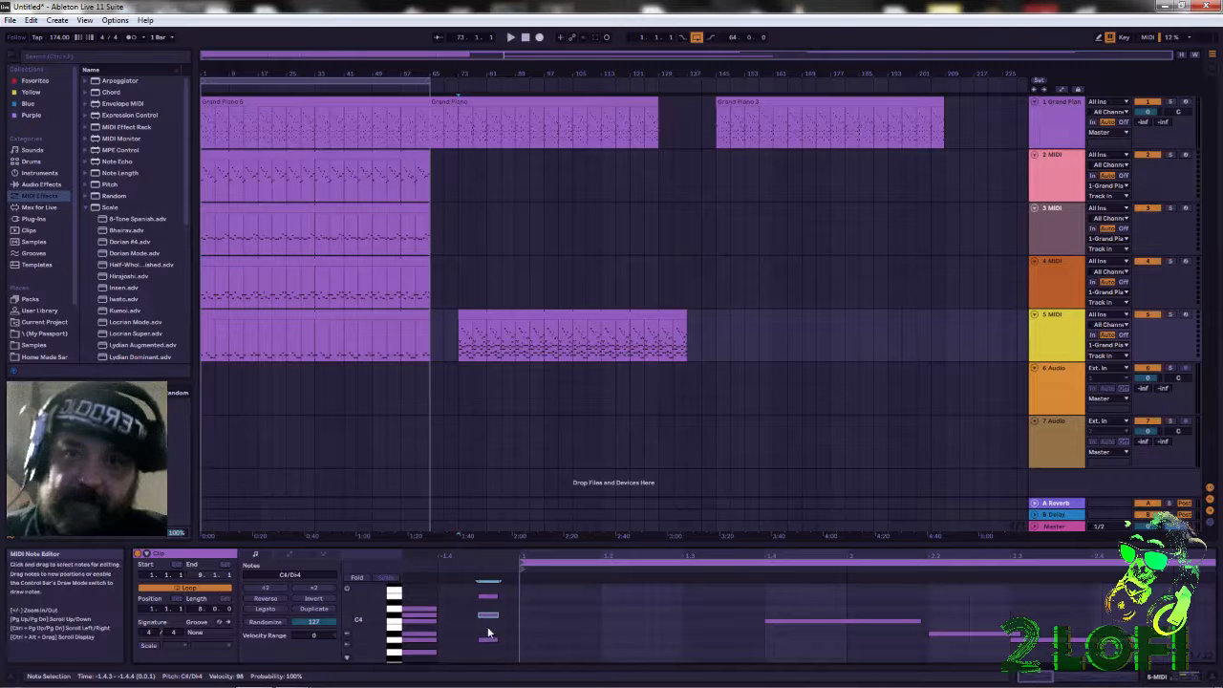
mouse_move(463, 684)
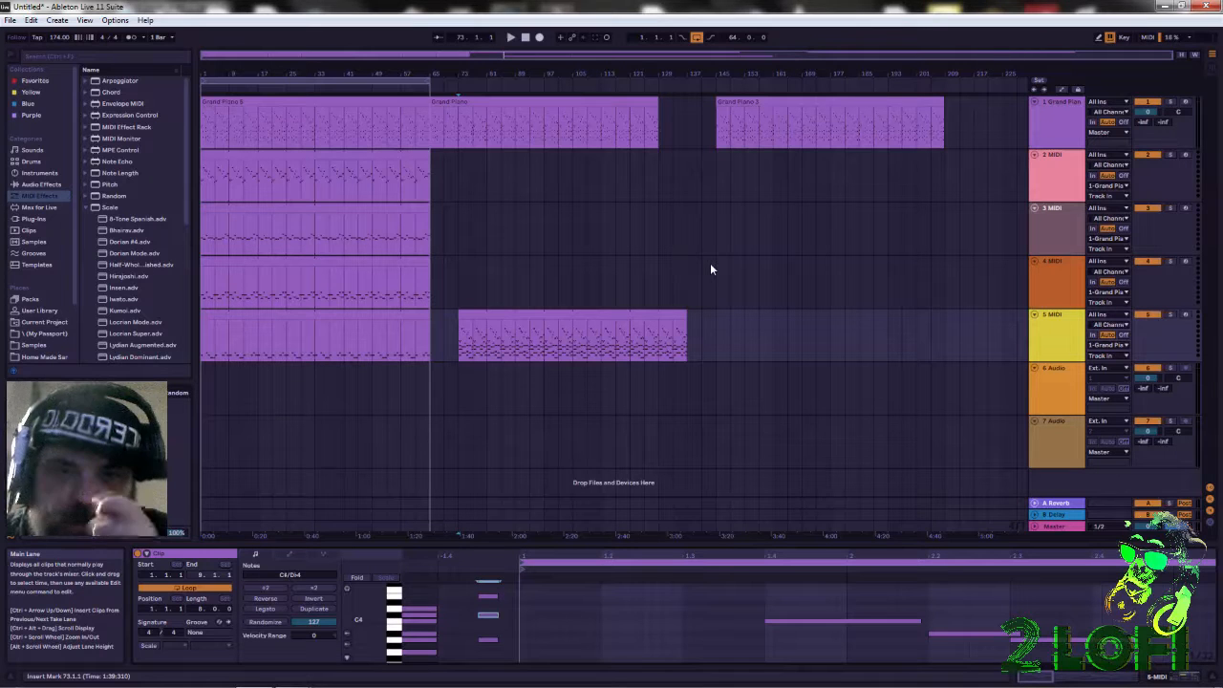
Move the clip at bar 73 on 5 MIDI up to the 1 Grand Piano track, starting at bar 225.
left_click(620, 311)
left_click_drag(860, 119, 1011, 148)
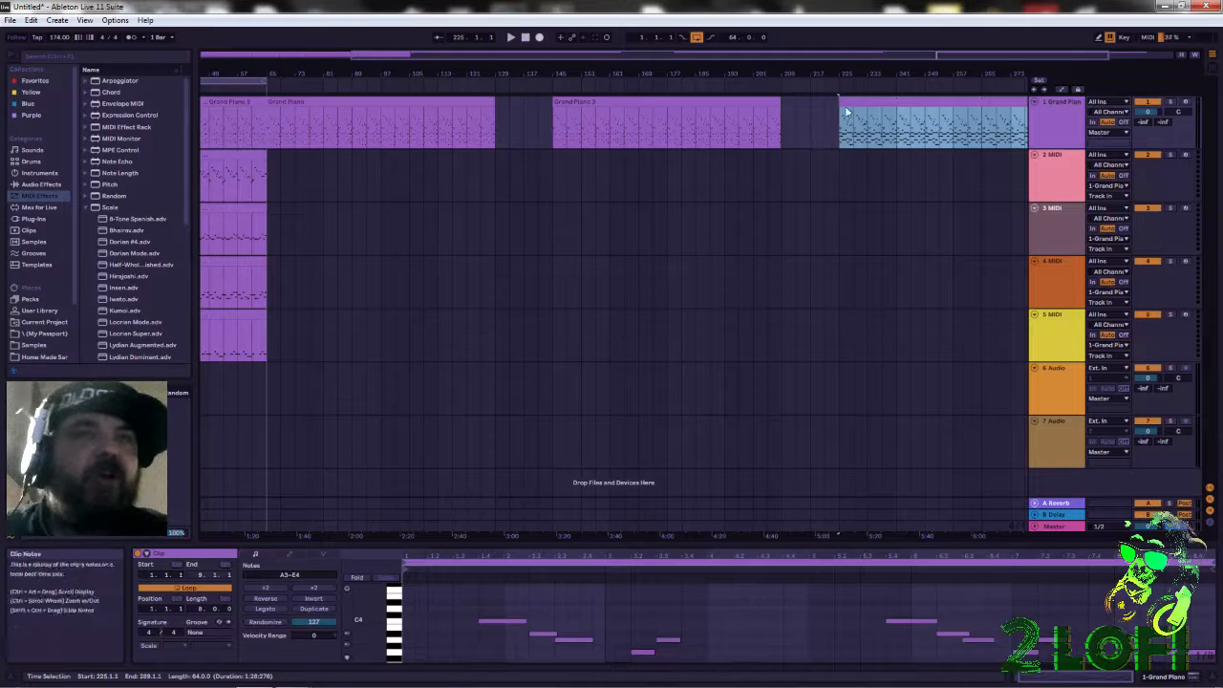
Play the moved clip from bar 225, raise the Grand Piano track volume to 6.0 dB, and stop playback.
left_click(836, 82)
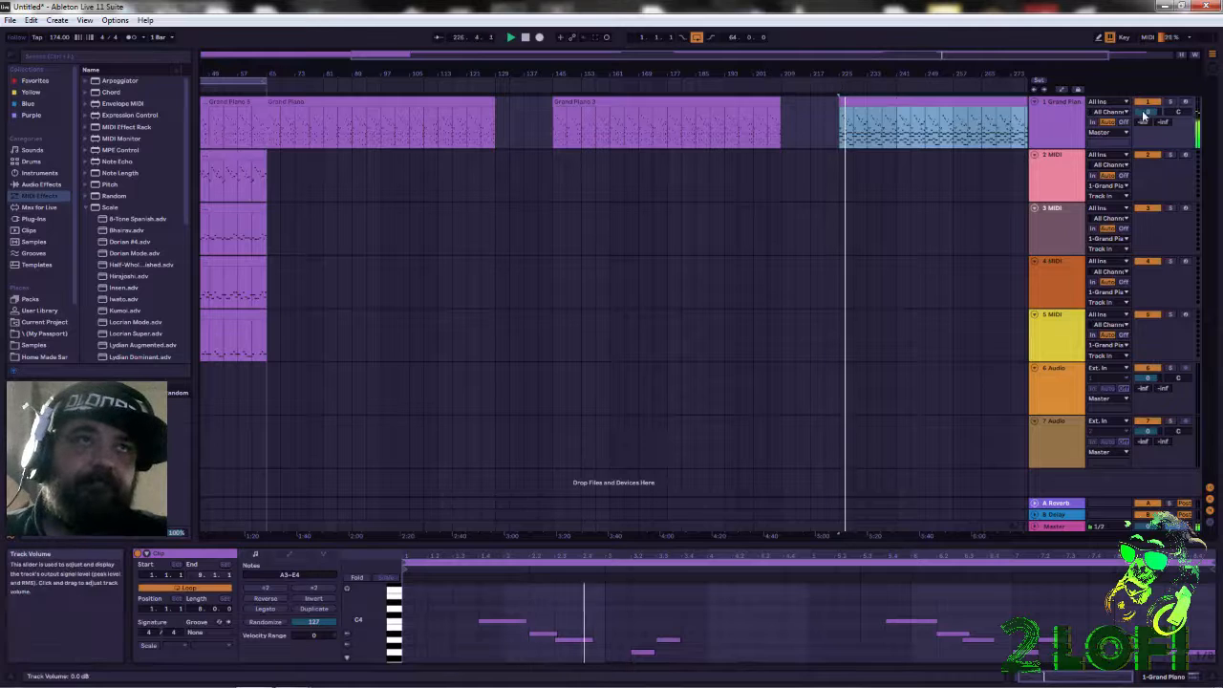
left_click(988, 144)
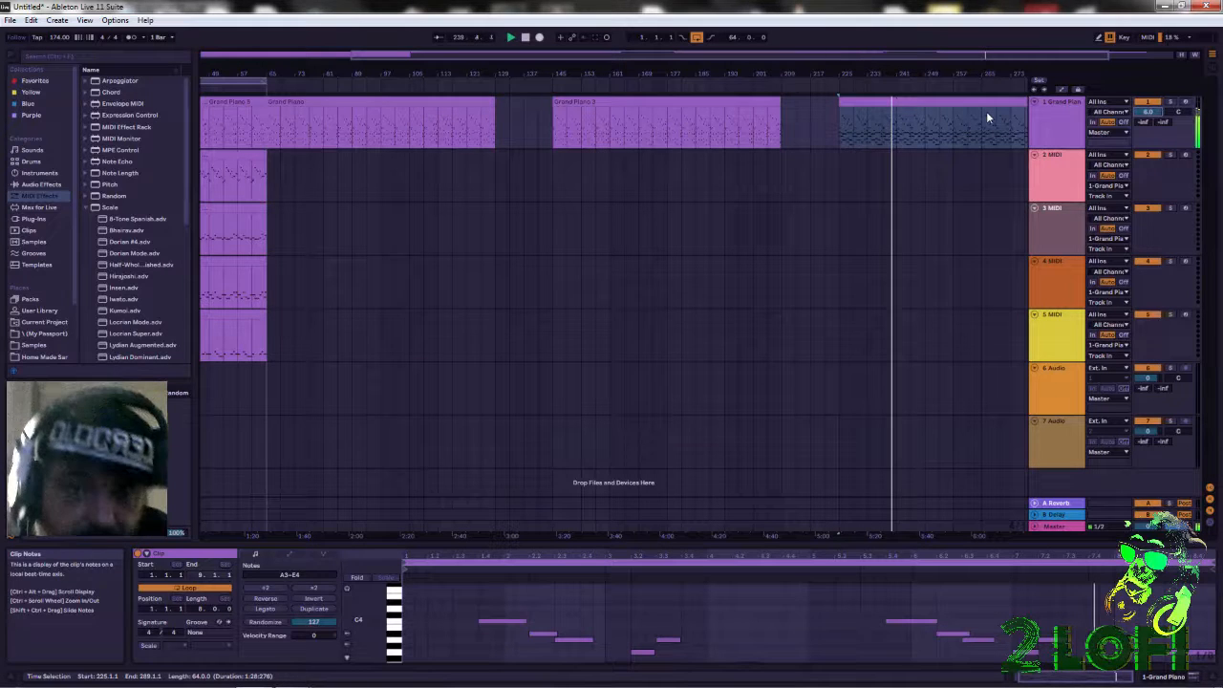
left_click(524, 37)
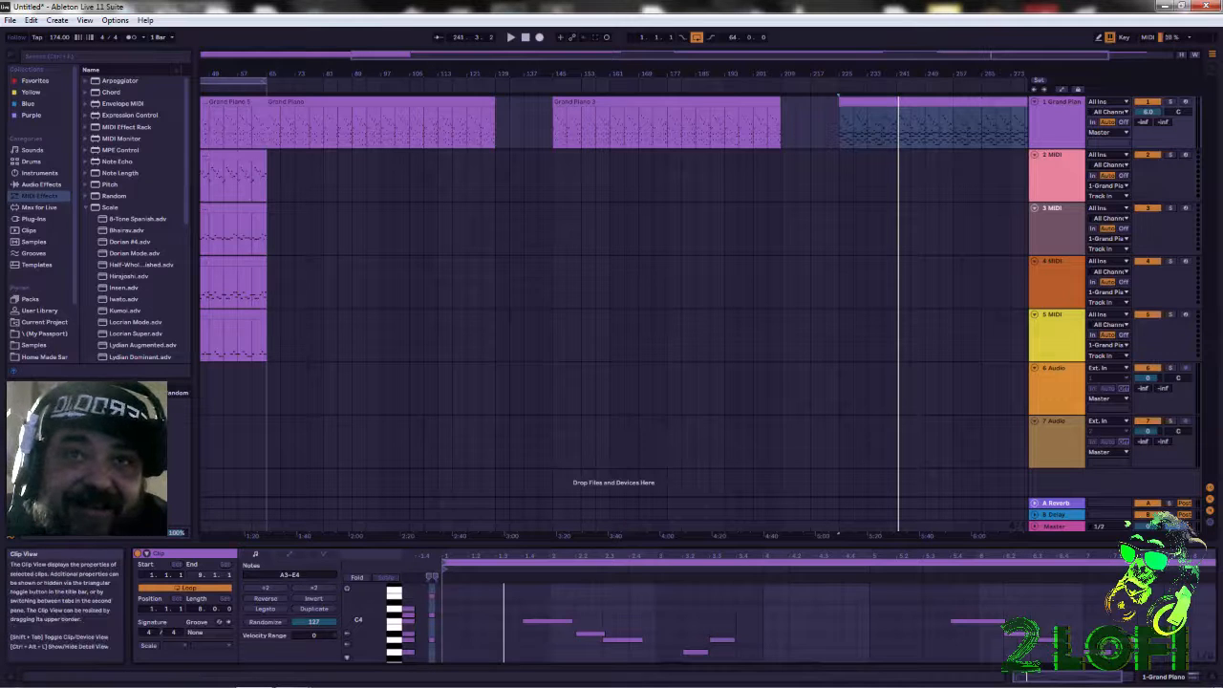
Examine the chord at 7.4 by selecting its notes, including E2 and F3, and enlarge the note editor.
scroll(956, 615, "down", 3)
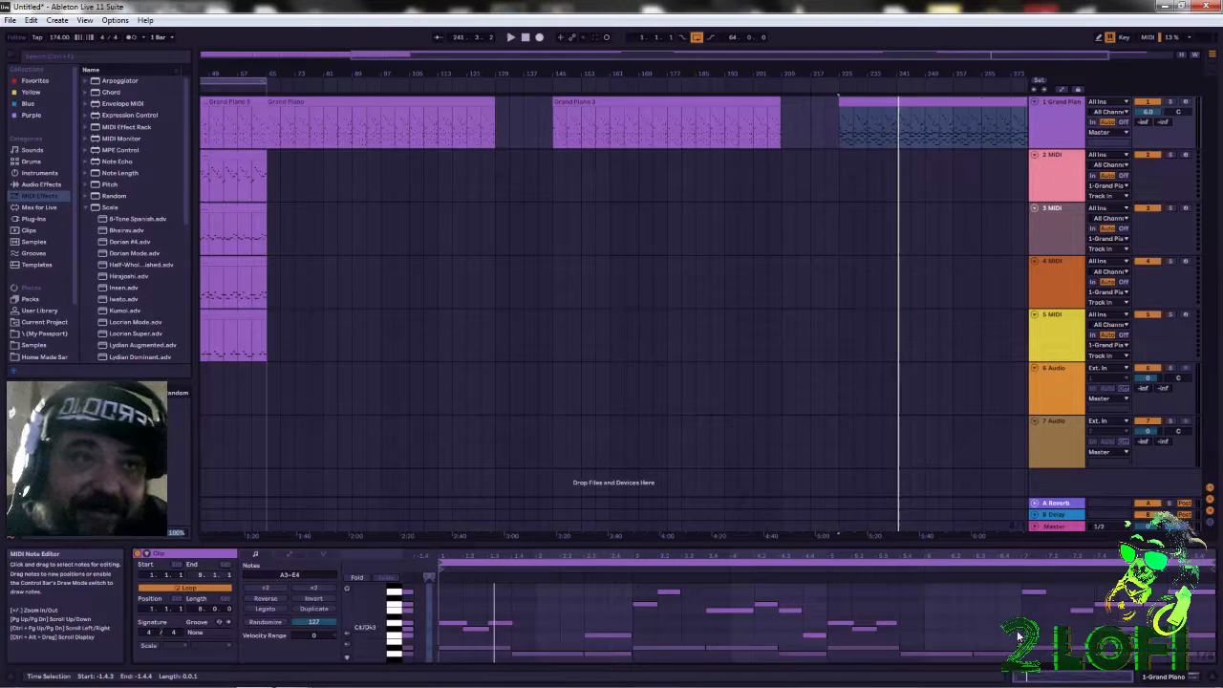
scroll(1018, 635, "down", 2)
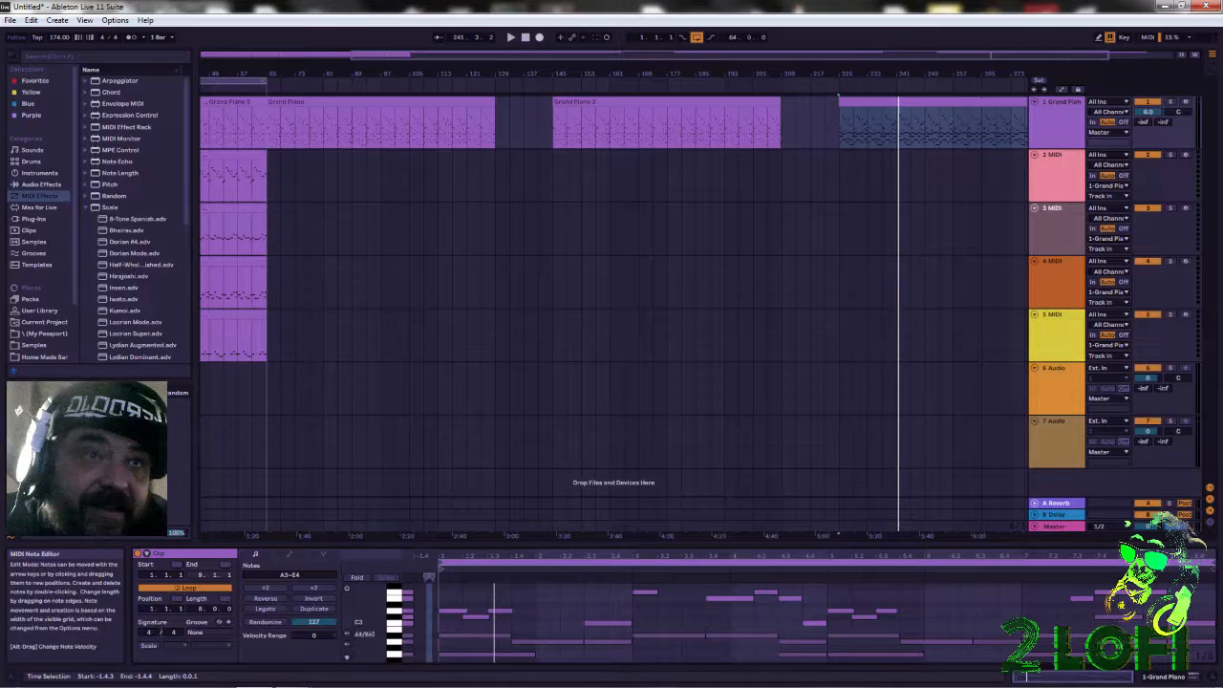
left_click_drag(1116, 648, 1121, 594)
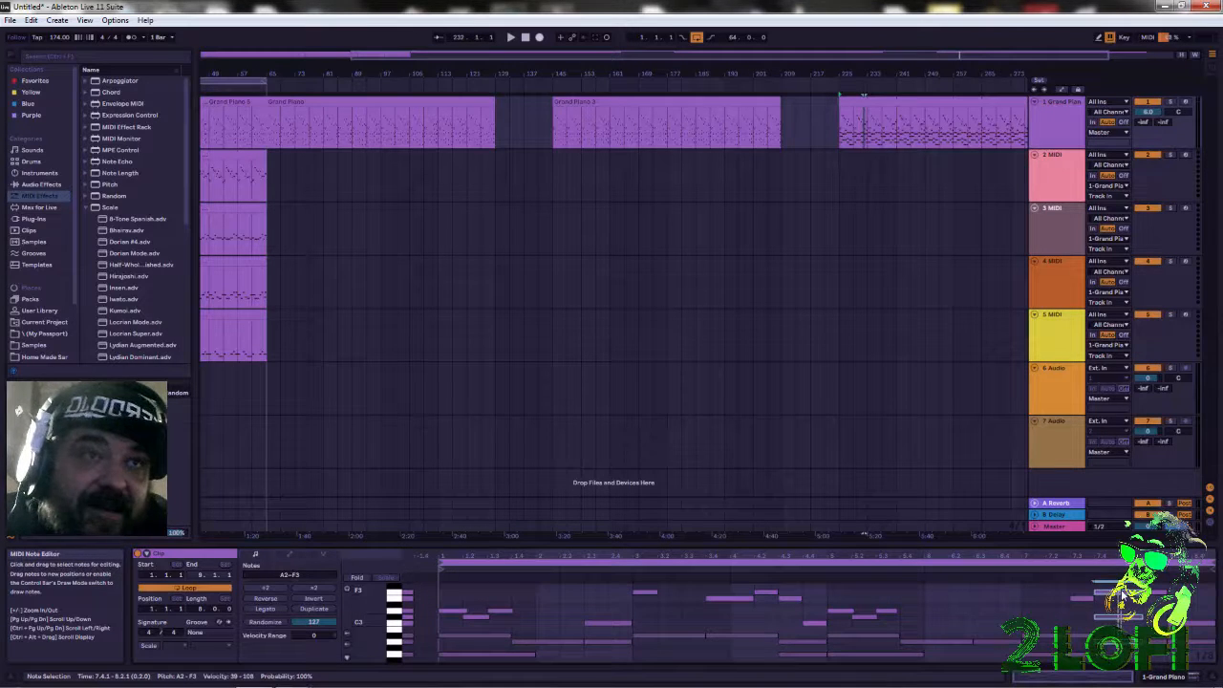
scroll(1120, 619, "up", 4)
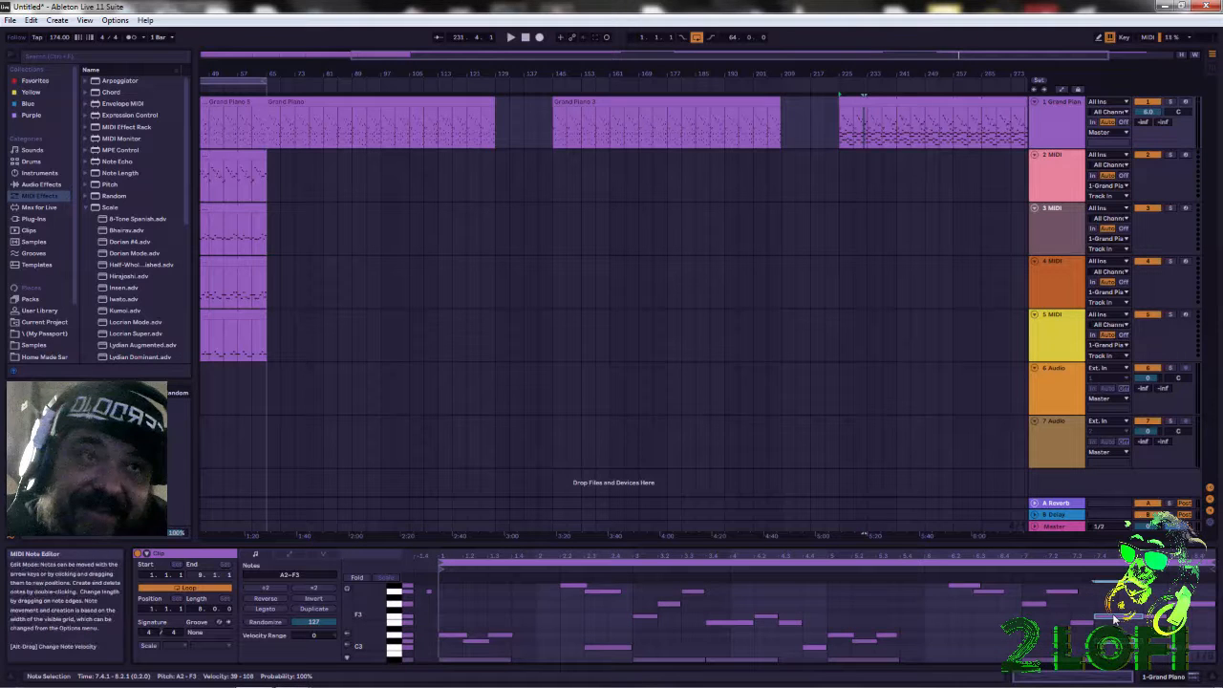
scroll(1112, 613, "down", 5)
left_click_drag(1124, 640, 1123, 619)
scroll(1133, 640, "up", 4)
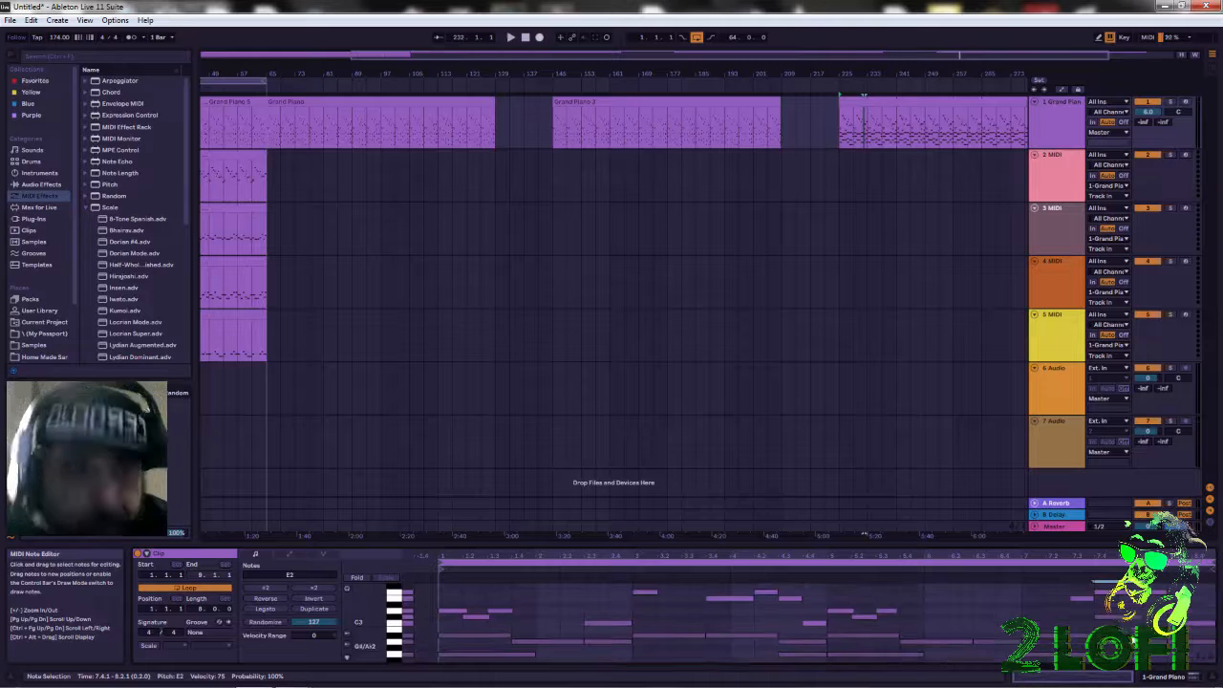
left_click(1111, 593)
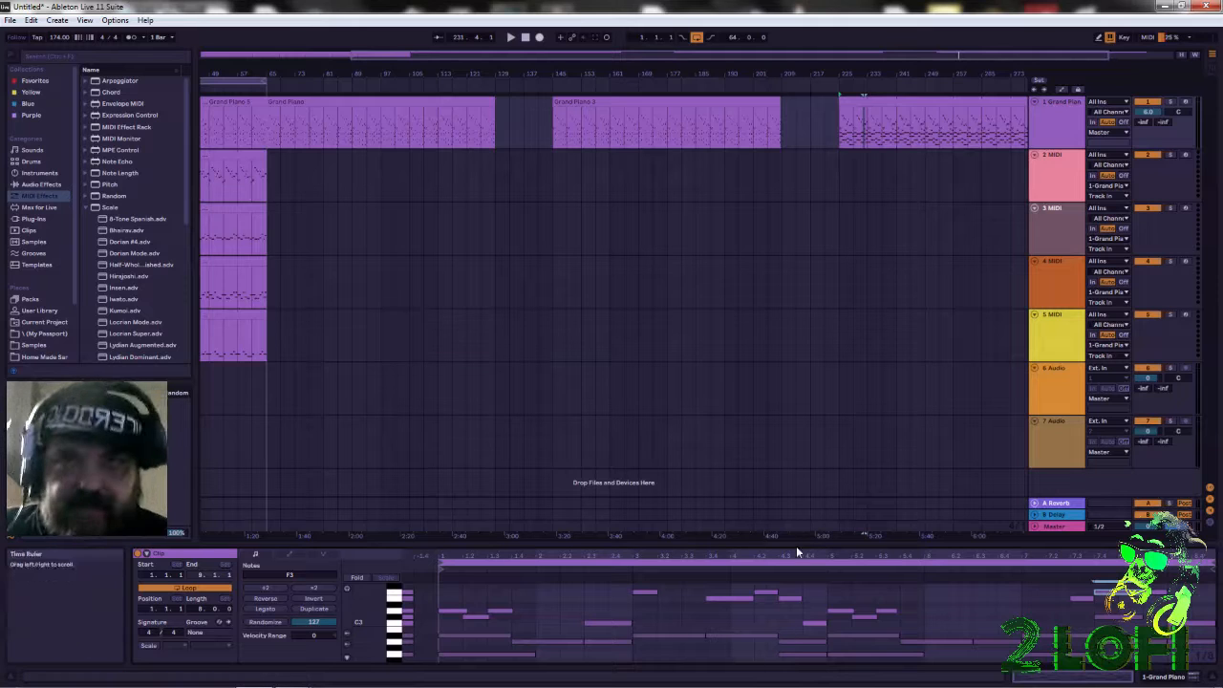
left_click_drag(822, 541, 816, 446)
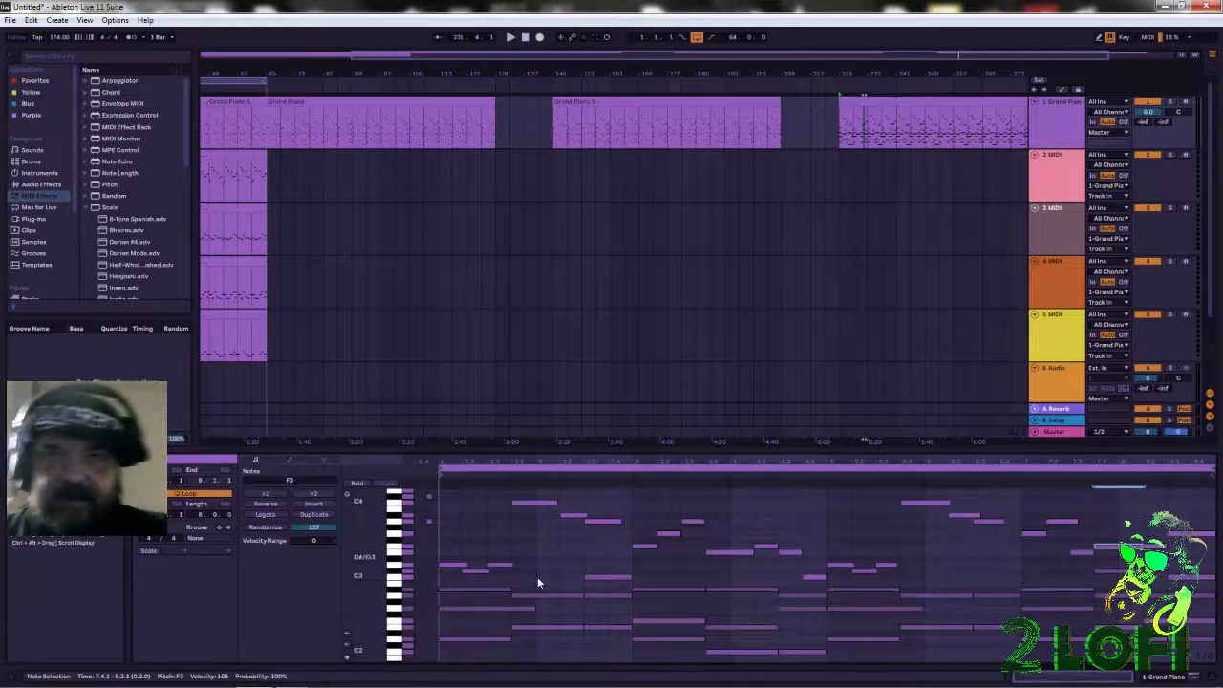
Display the 2 MIDI track's devices and switch off its Velocity, Humines and Note Length effects.
left_click(233, 170)
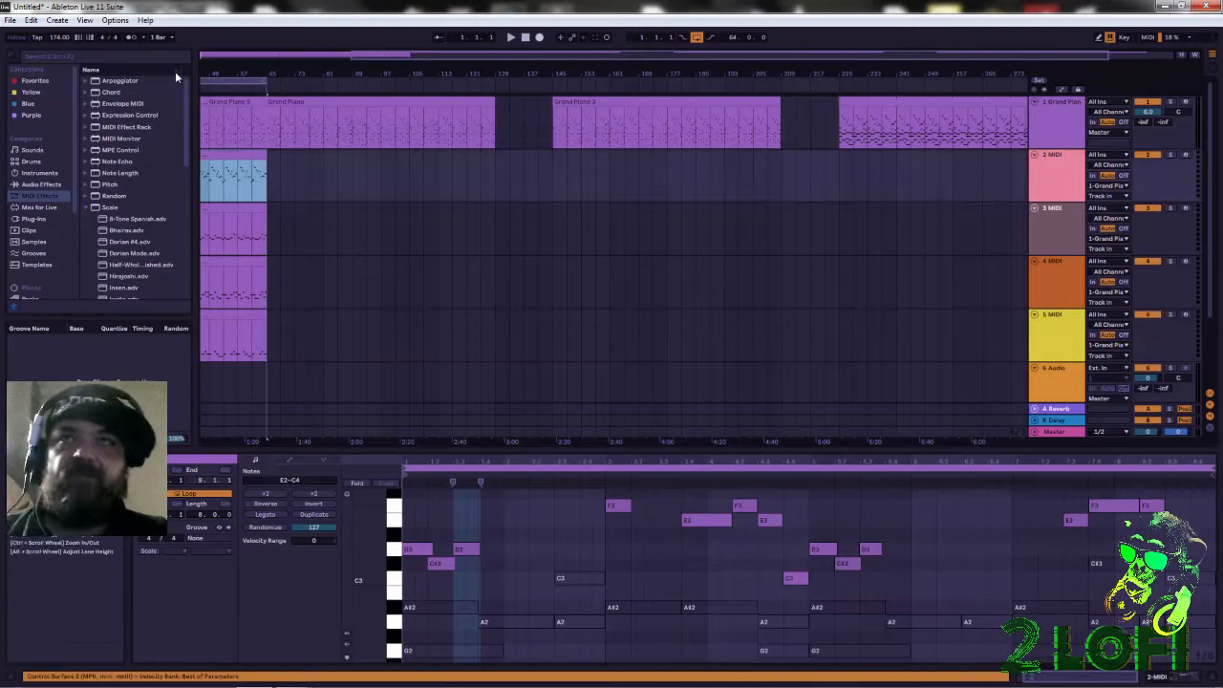
left_click_drag(254, 62, 454, 122)
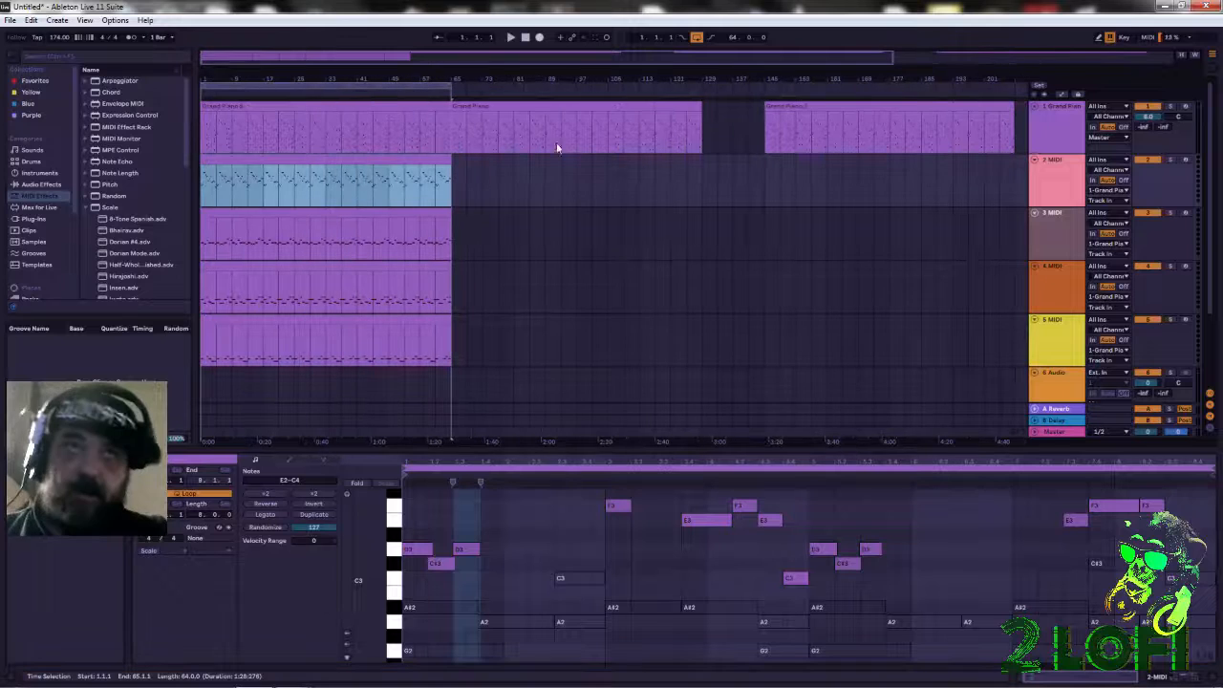
left_click(1046, 182)
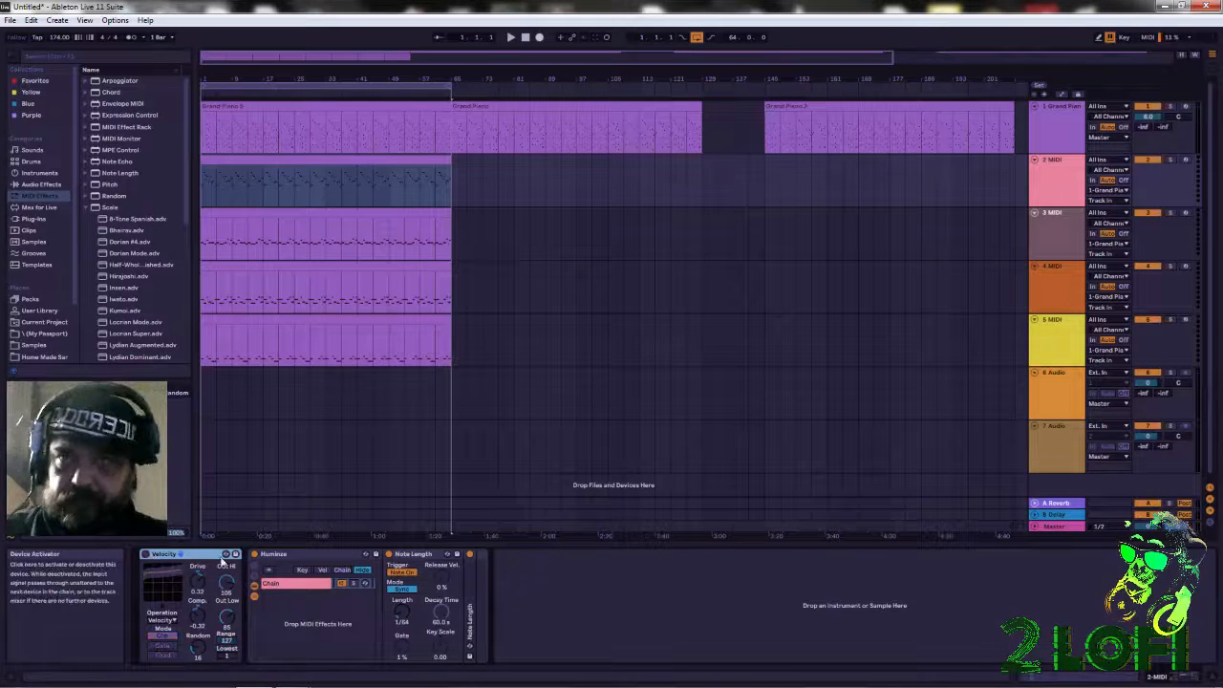
left_click(254, 554)
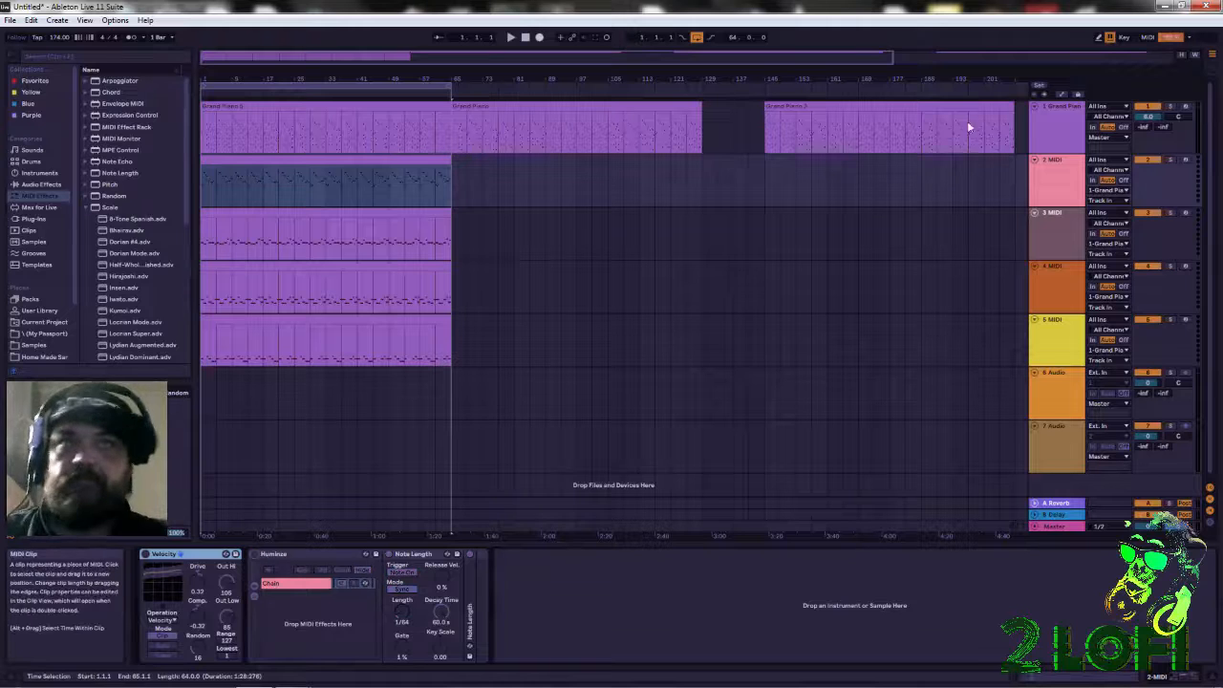
Deactivate tracks 3 MIDI, 4 MIDI, 5 MIDI and 6 Audio, set Grand Piano monitoring to In, and play 2 MIDI from the beginning.
left_click(1151, 214)
left_click(1150, 268)
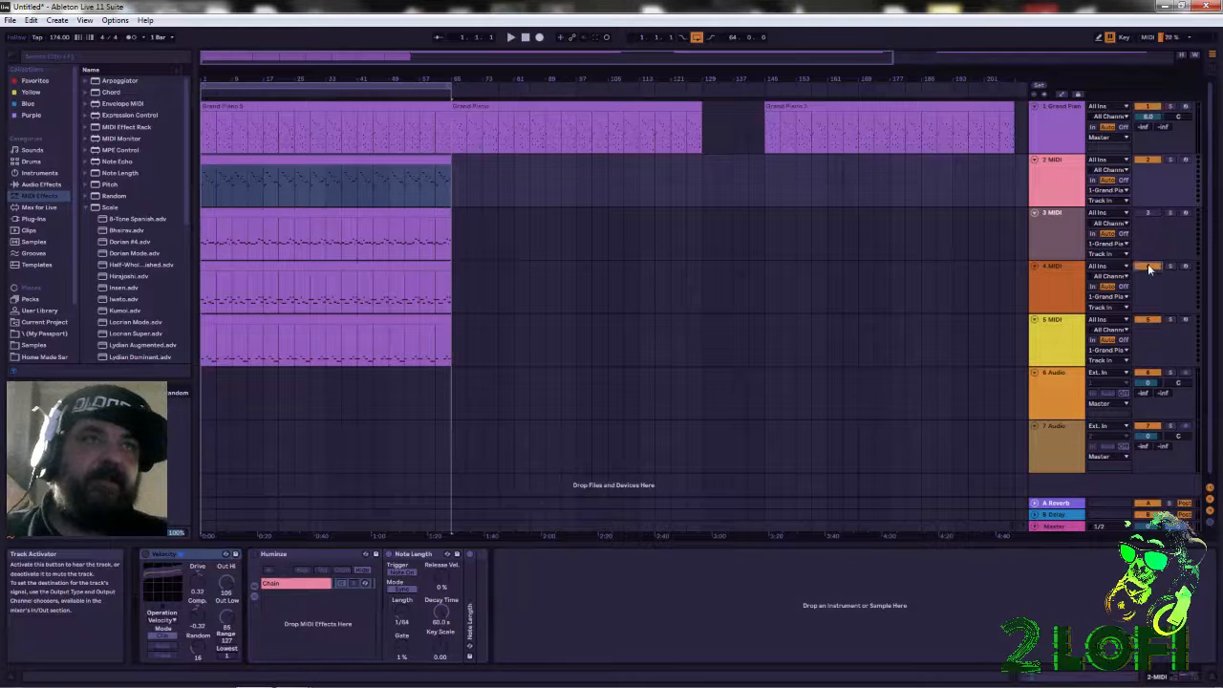
left_click(1145, 321)
left_click(1096, 127)
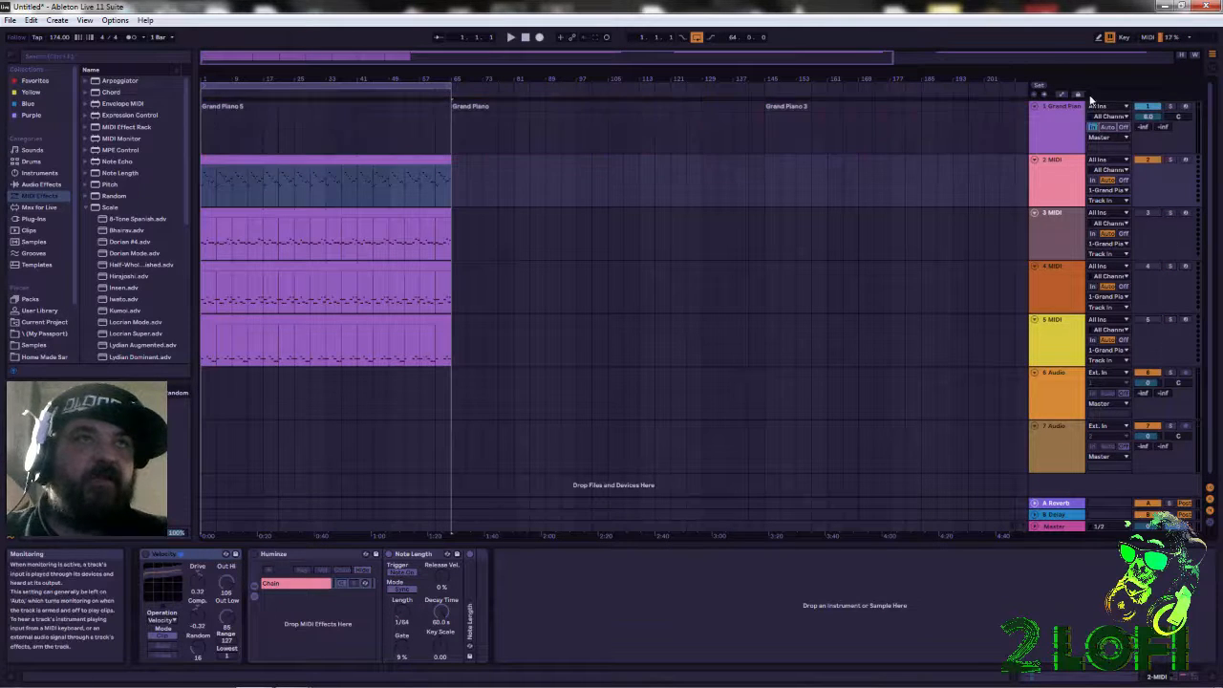
left_click(1148, 376)
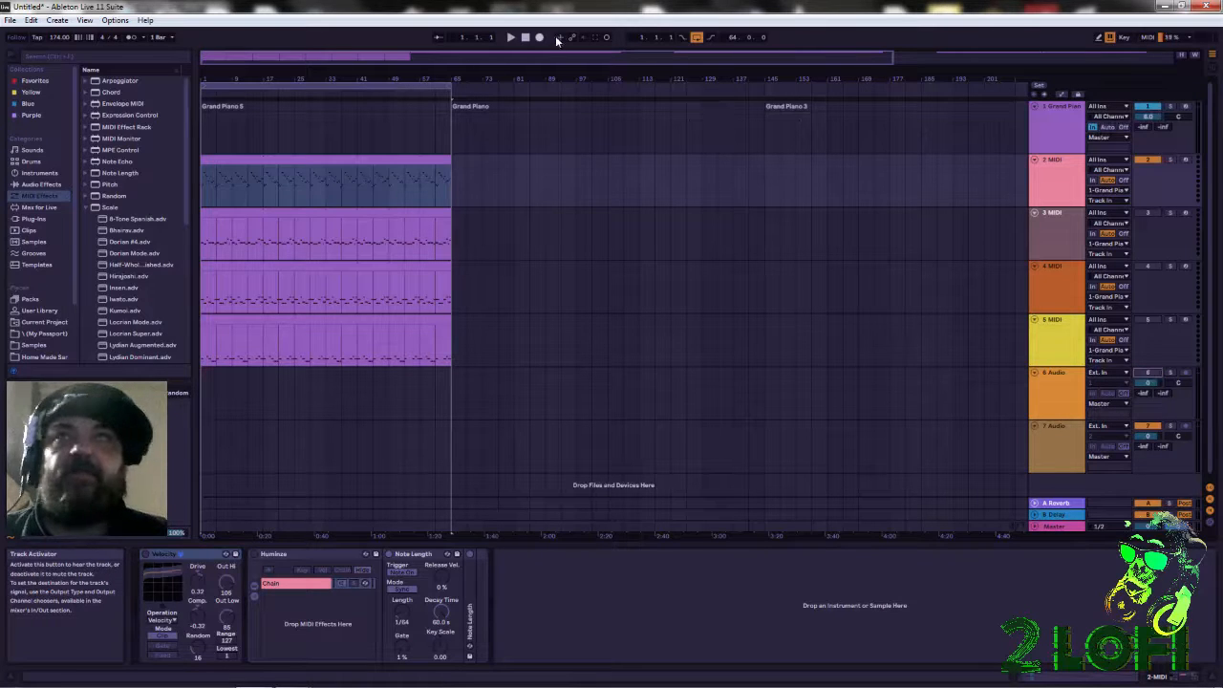
left_click(510, 37)
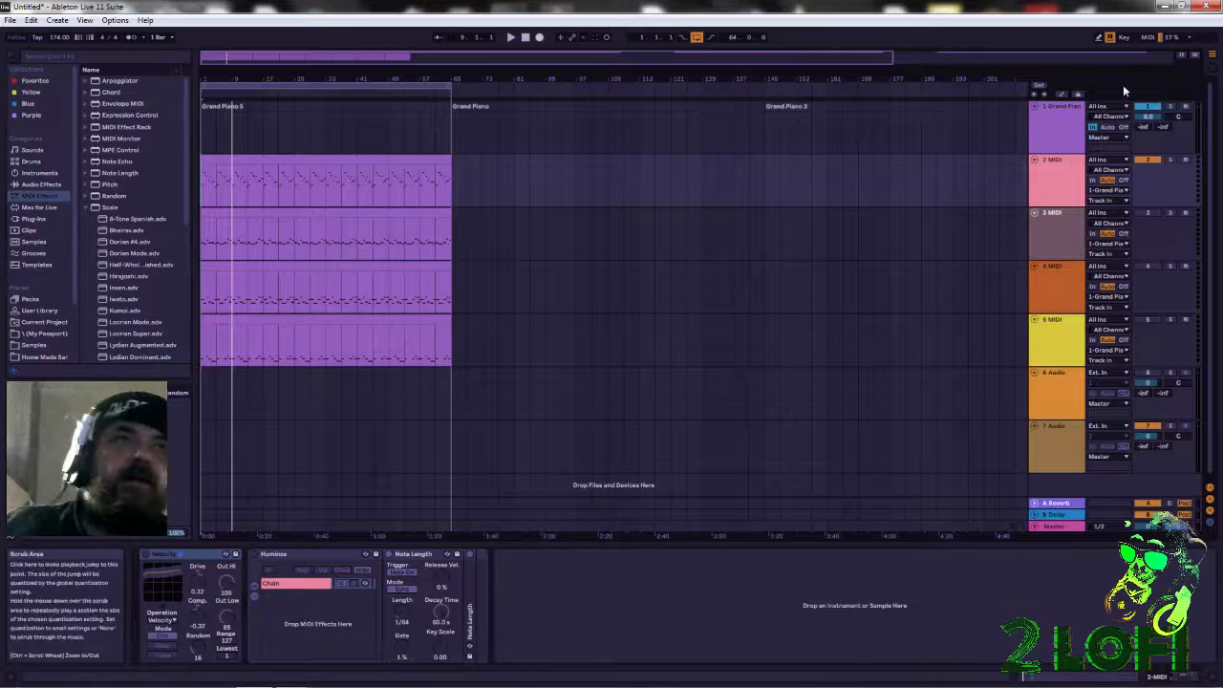
Set 1 Grand Piano monitoring to Auto and open the notes of its clip at bar 225.
left_click(1108, 128)
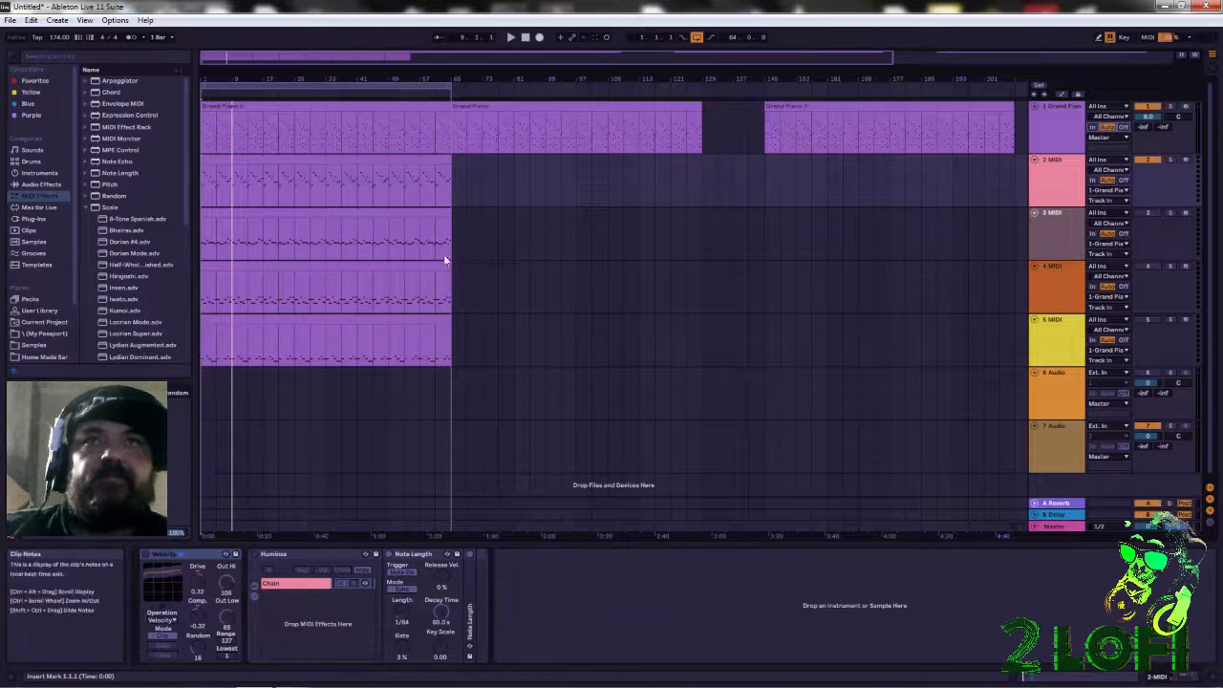
left_click_drag(939, 80, 609, 78)
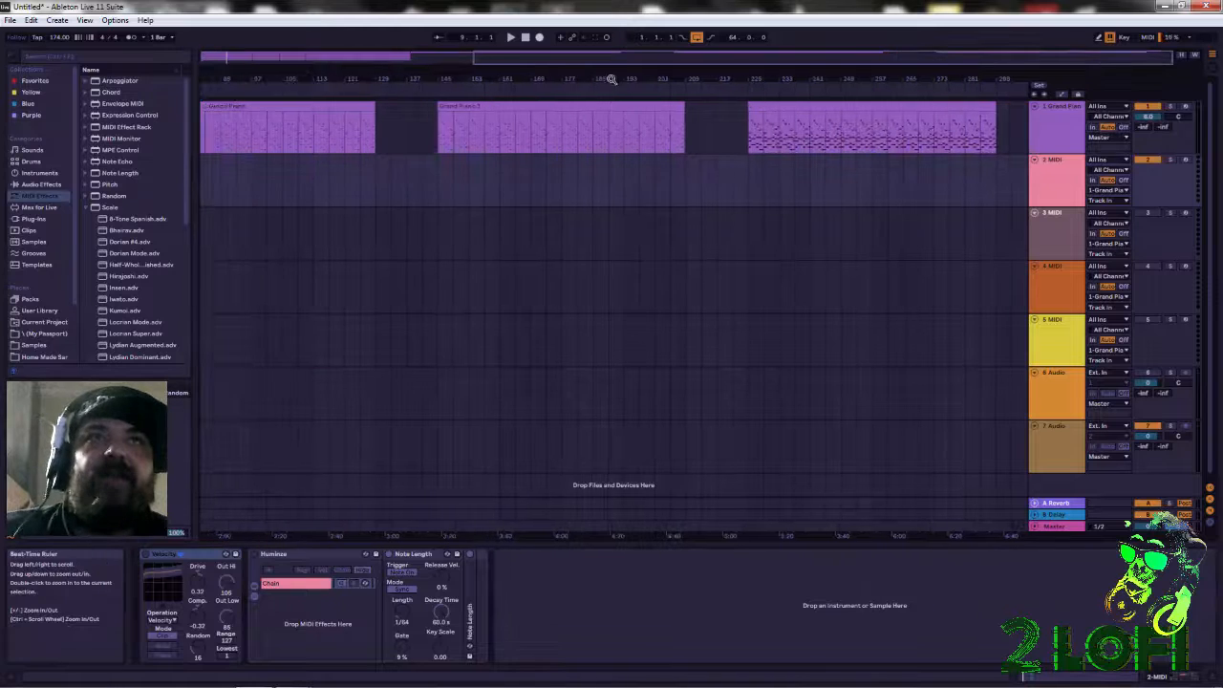
double_click(772, 105)
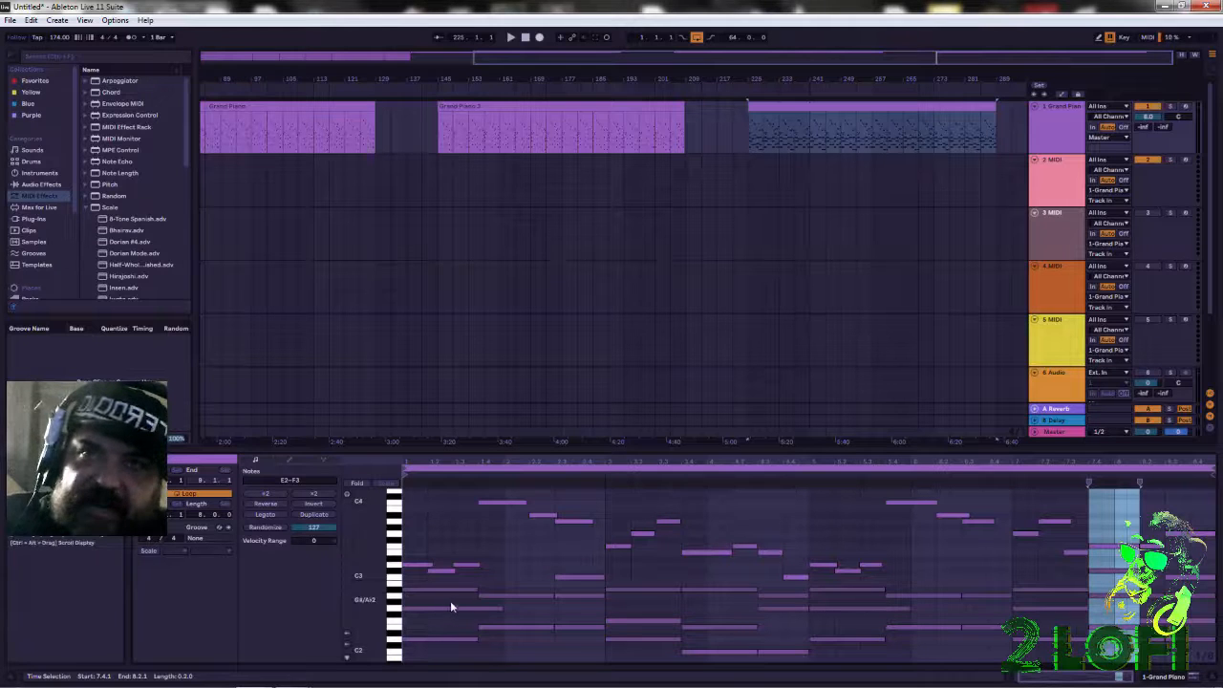
Review the clip's notes in the piano roll and listen to the clip from bar 225.
scroll(503, 564, "down", 2)
scroll(546, 647, "up", 4)
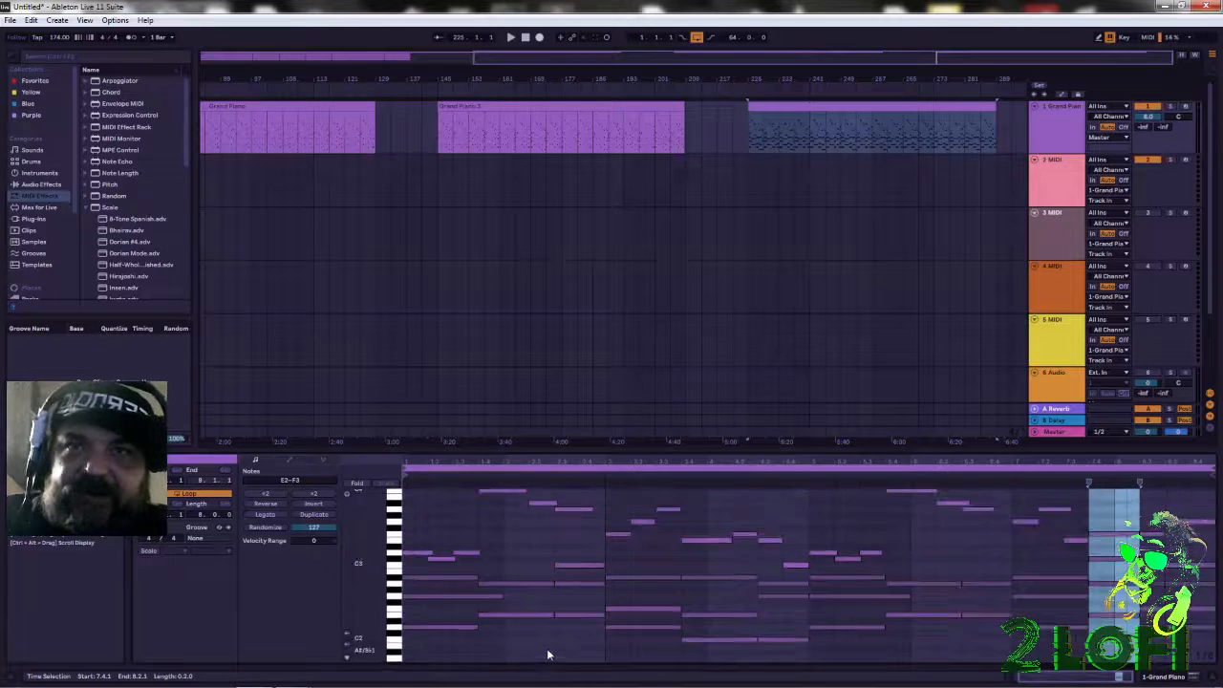
scroll(528, 638, "down", 2)
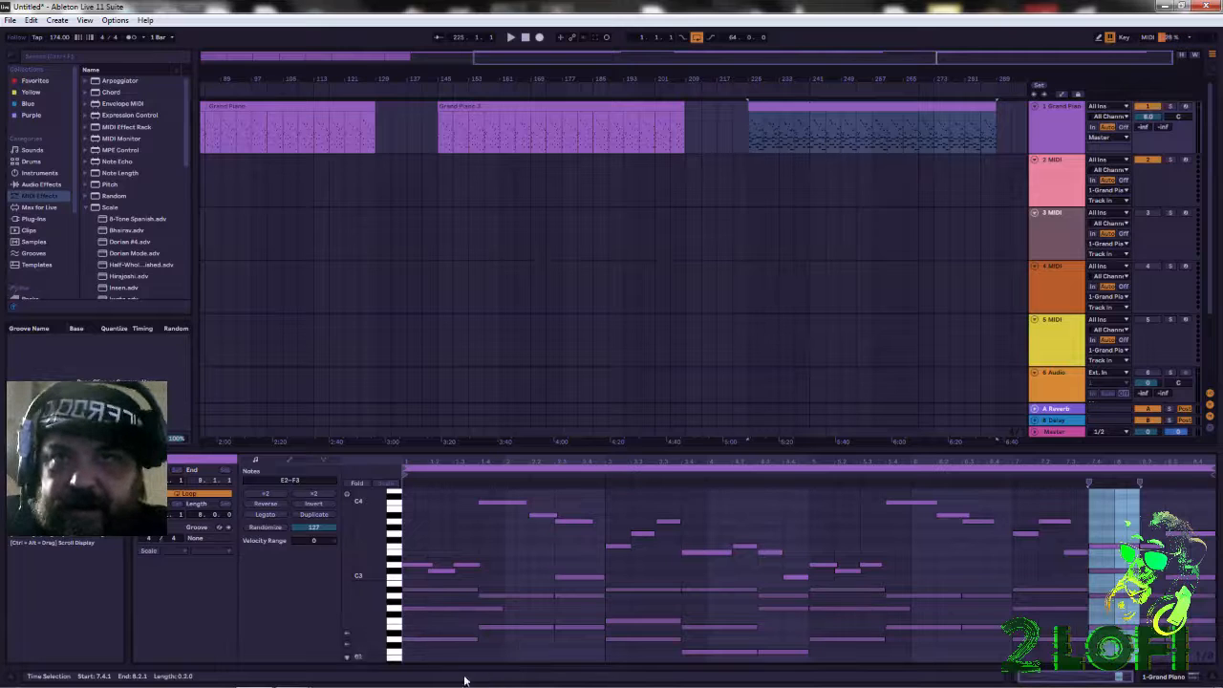
mouse_move(447, 684)
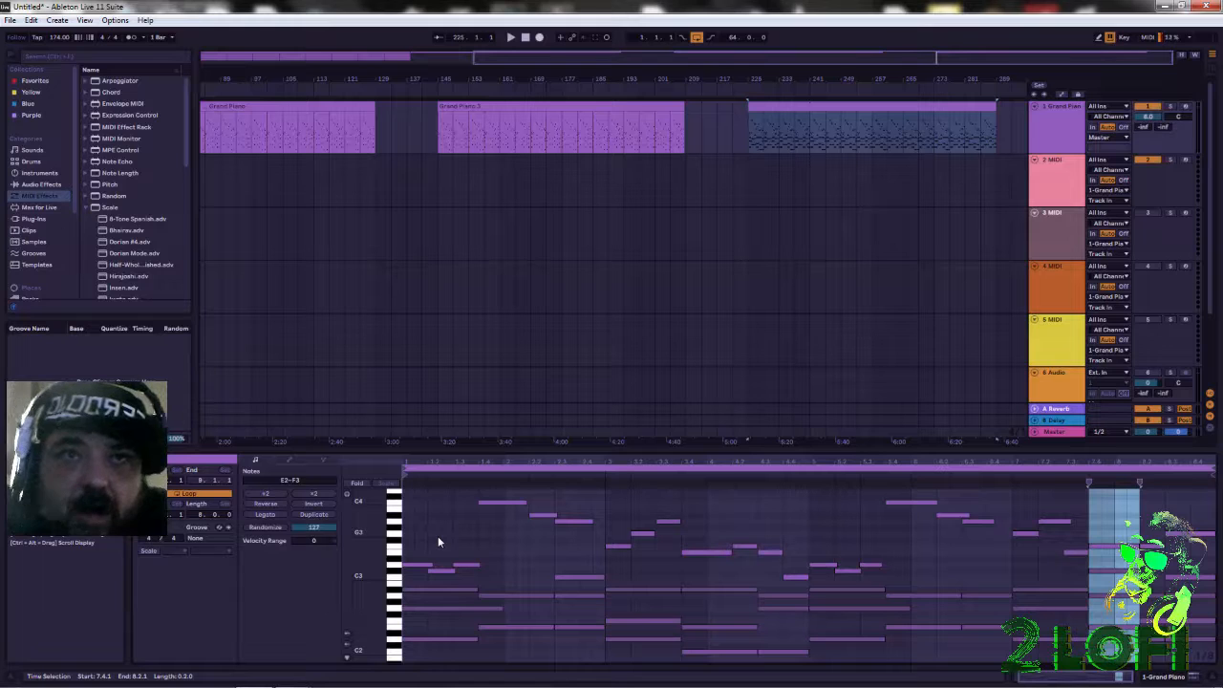
scroll(554, 574, "down", 2)
scroll(571, 597, "up", 2)
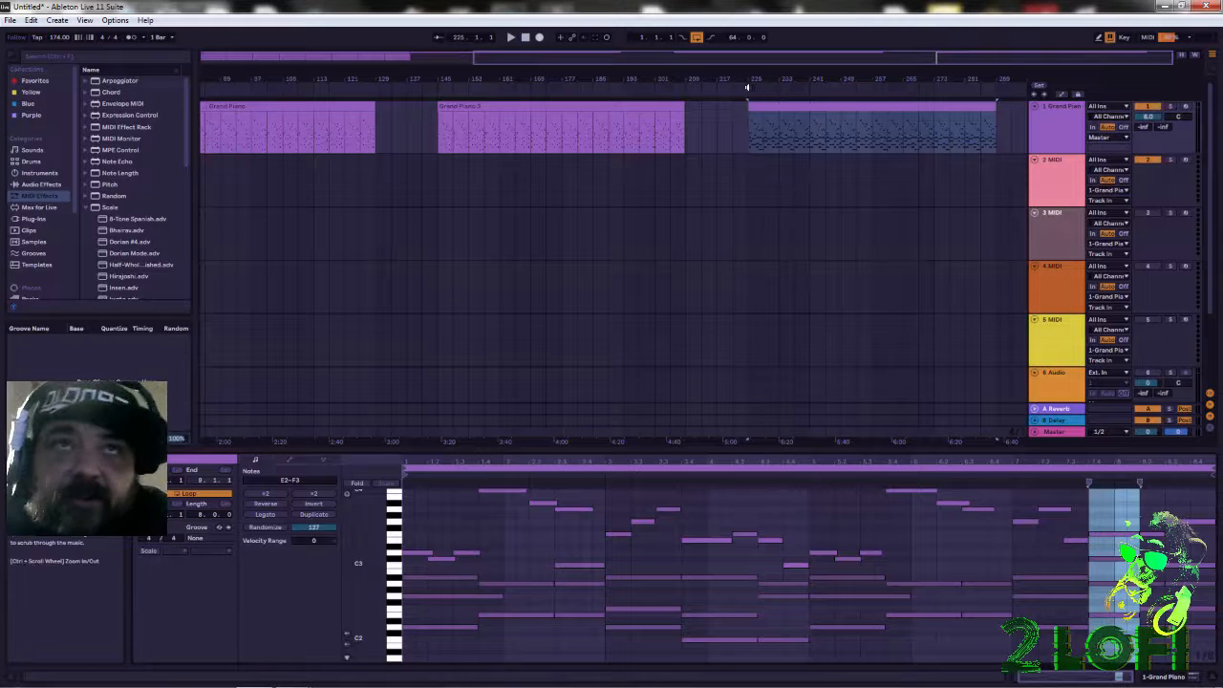
left_click(746, 90)
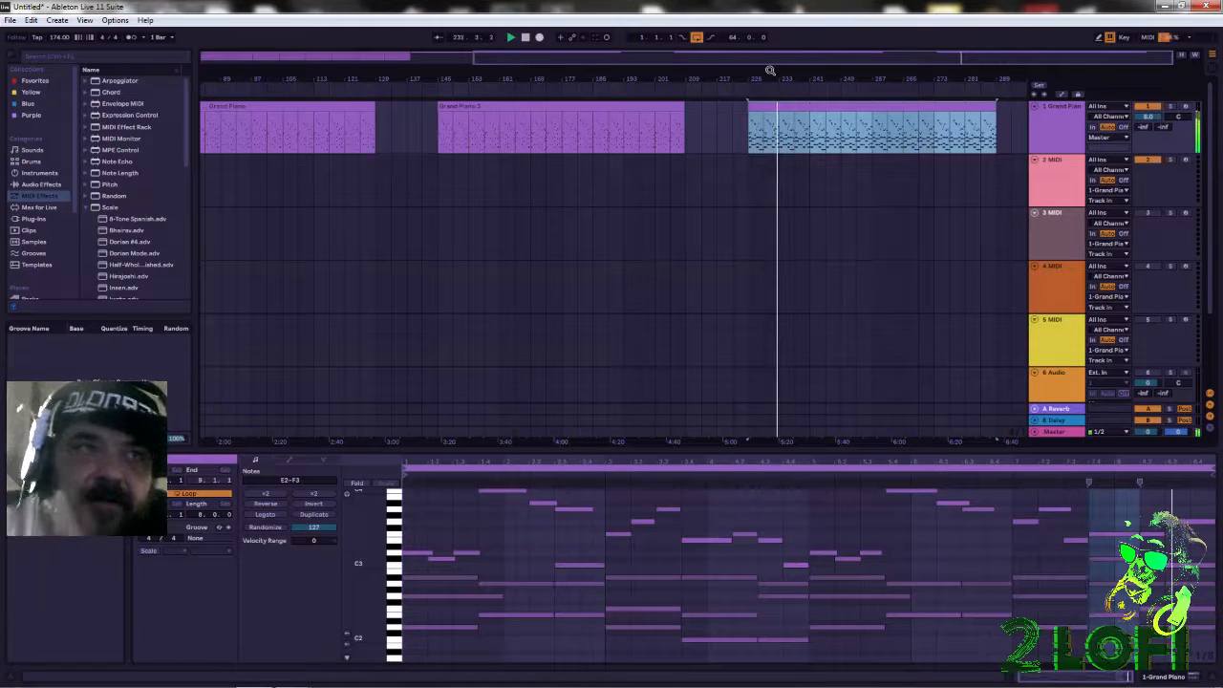
left_click(525, 41)
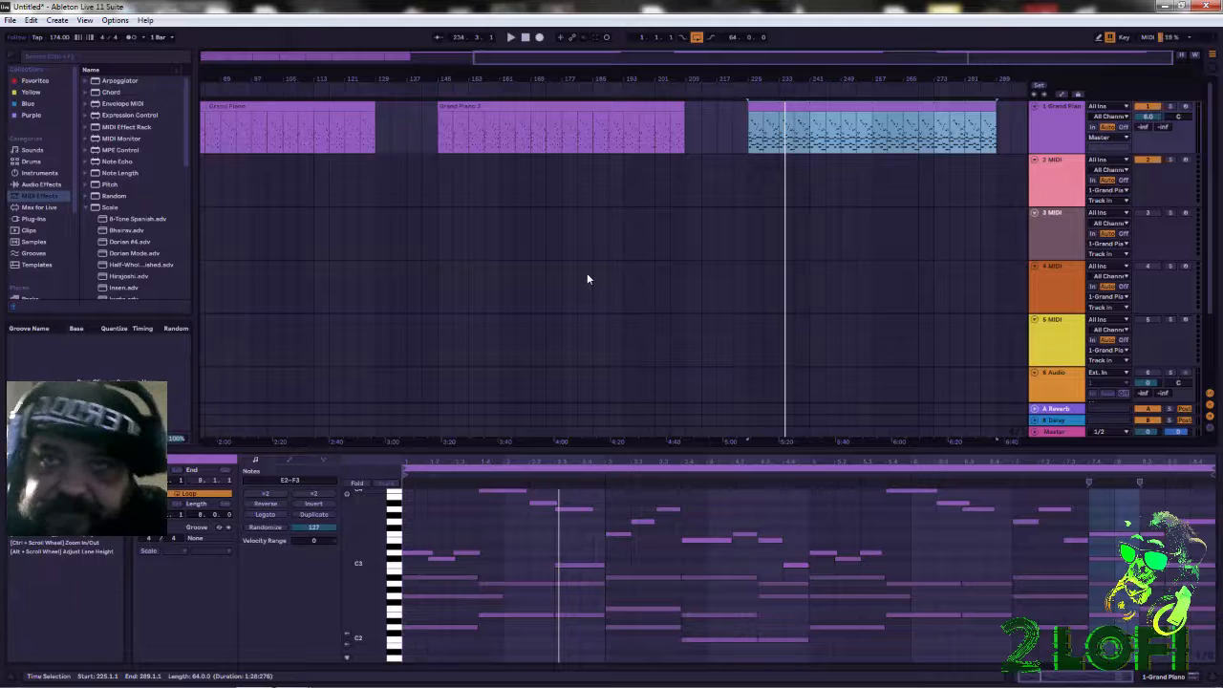
Inspect the notes of the clip's first chord and select its G2 note.
left_click(416, 552)
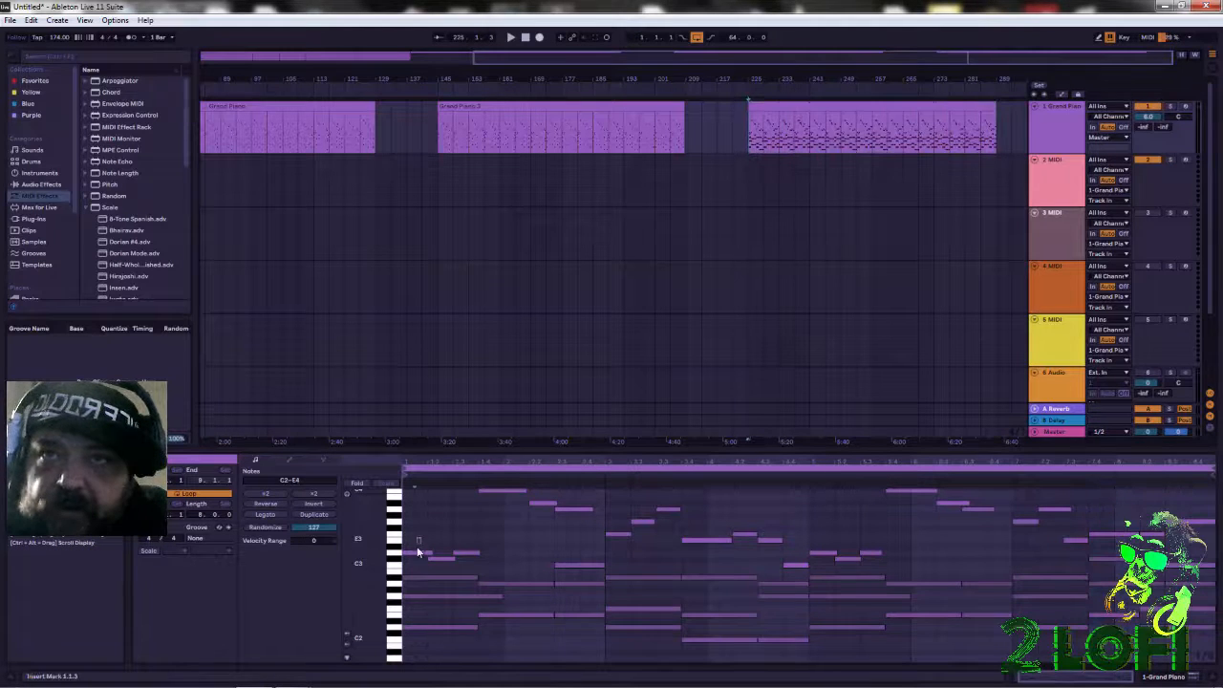
left_click(420, 627)
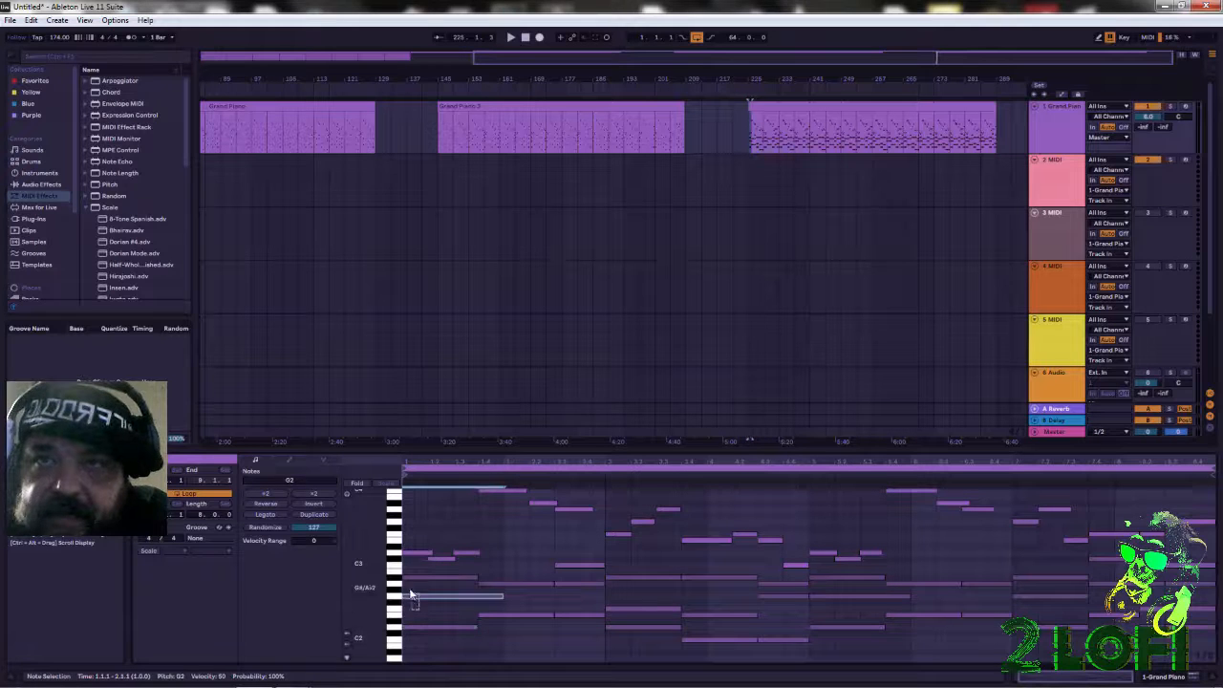
left_click(454, 595)
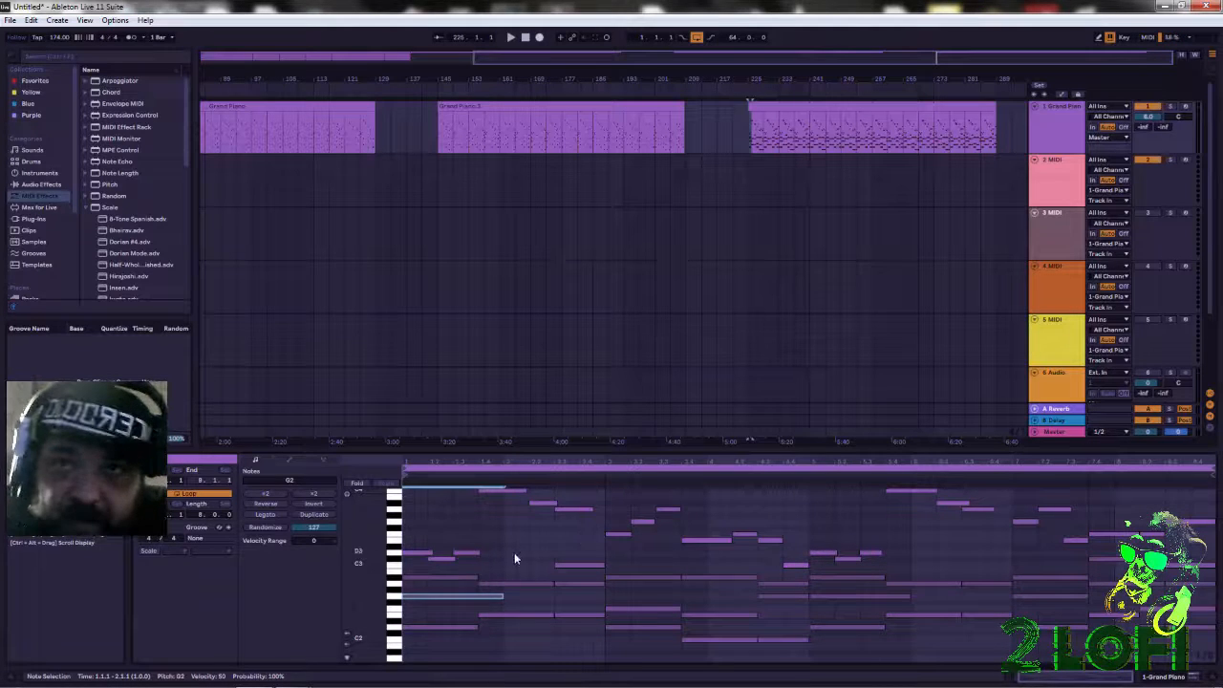
Bring the chord notes at 1.4 closer together by lowering C4 one octave to C3 and raising E2 one octave to E3.
scroll(524, 597, "up", 1)
left_click(492, 514)
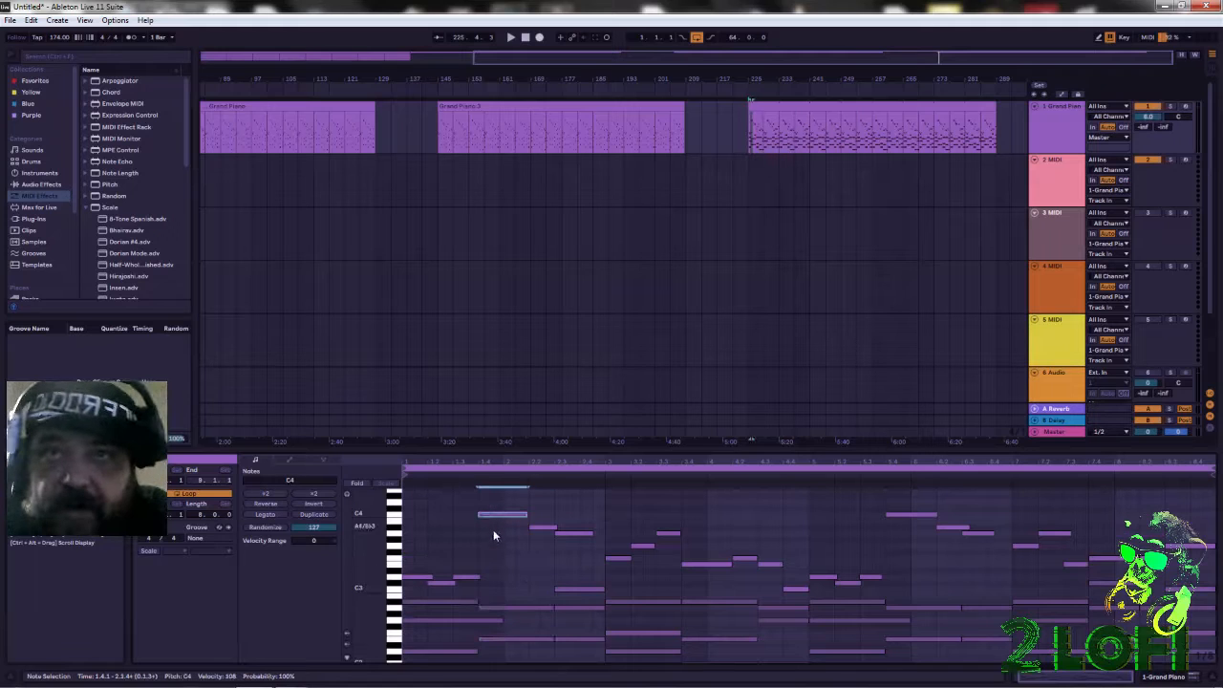
key("shift+Down")
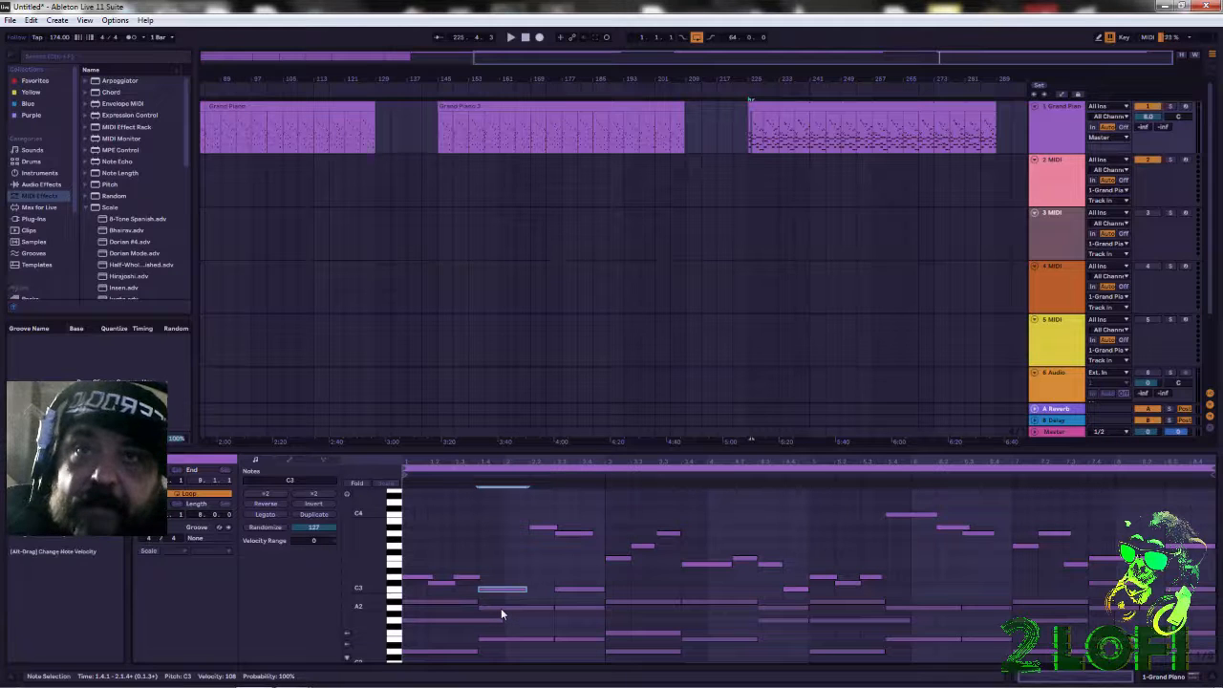
left_click(511, 639)
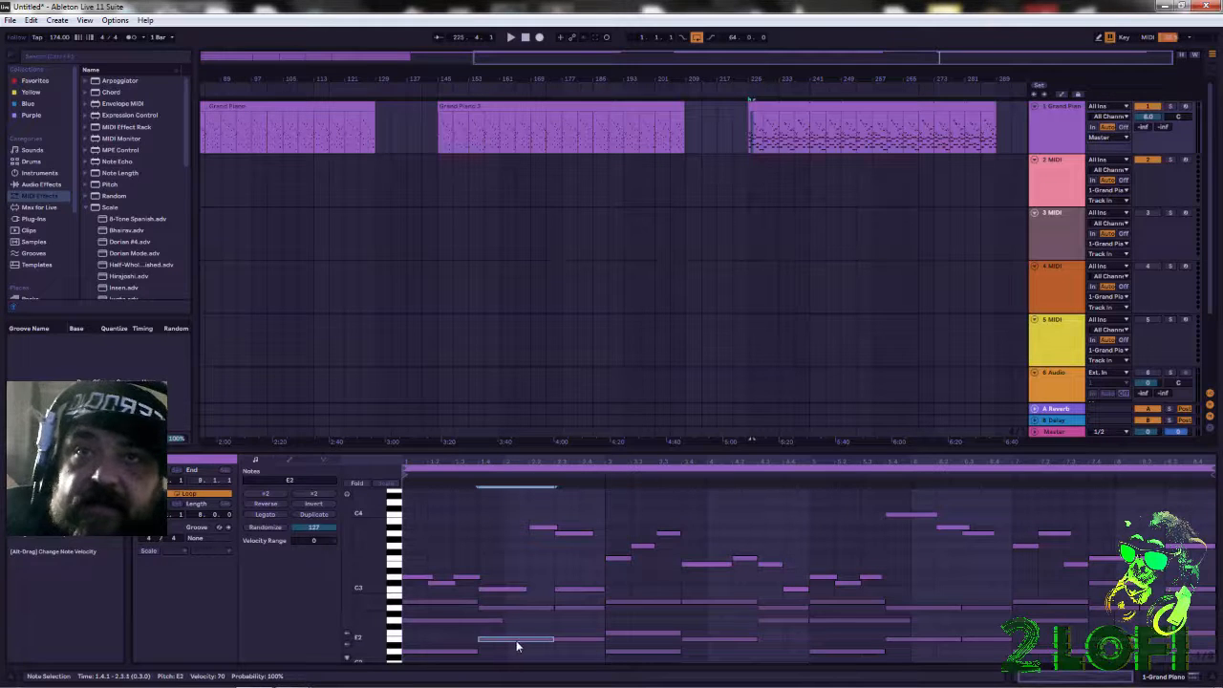
key("shift+Up")
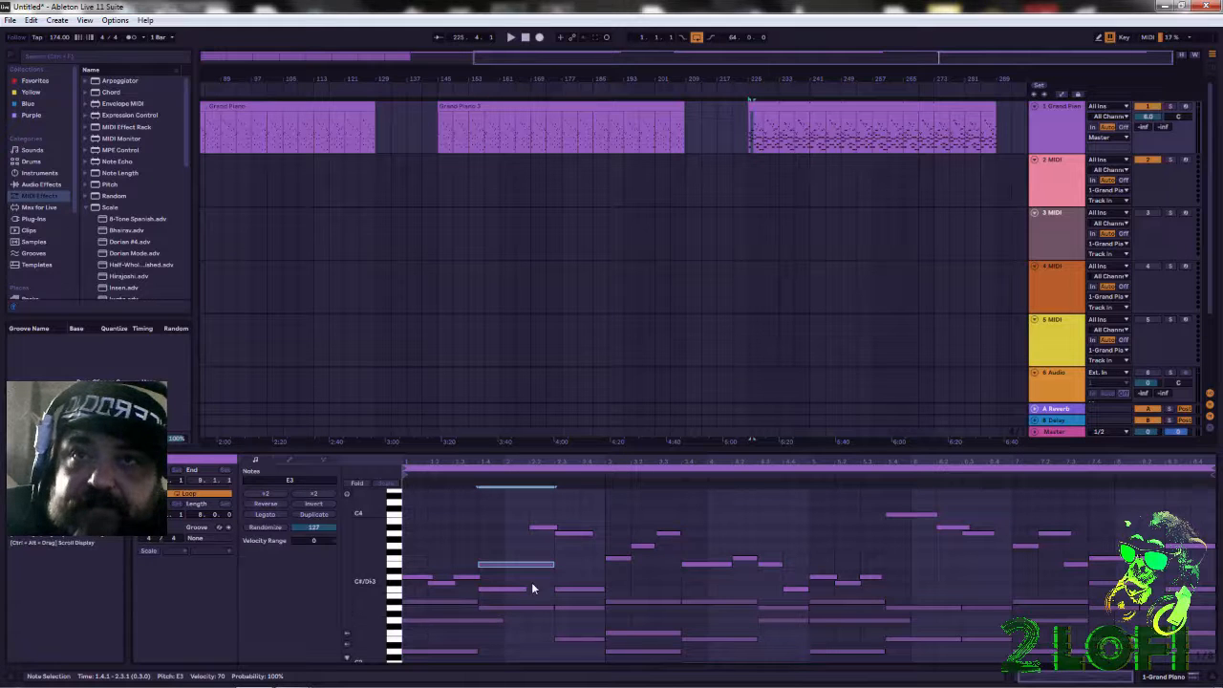
Undo the octave changes on the C and E notes of the chord at 1.4.
key("ctrl+z")
key("ctrl+z")
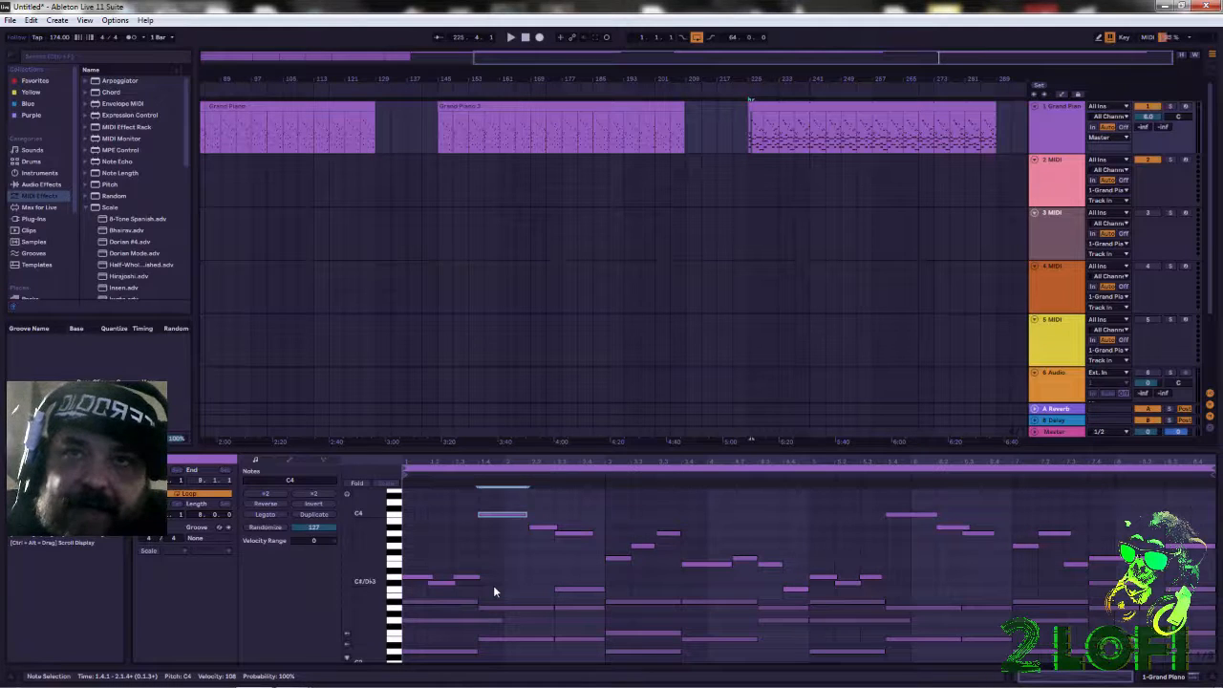
Try C4 at 1.4 one octave lower as C3 and E2 one octave higher as E3, returning each to its starting pitch.
key("shift+Down")
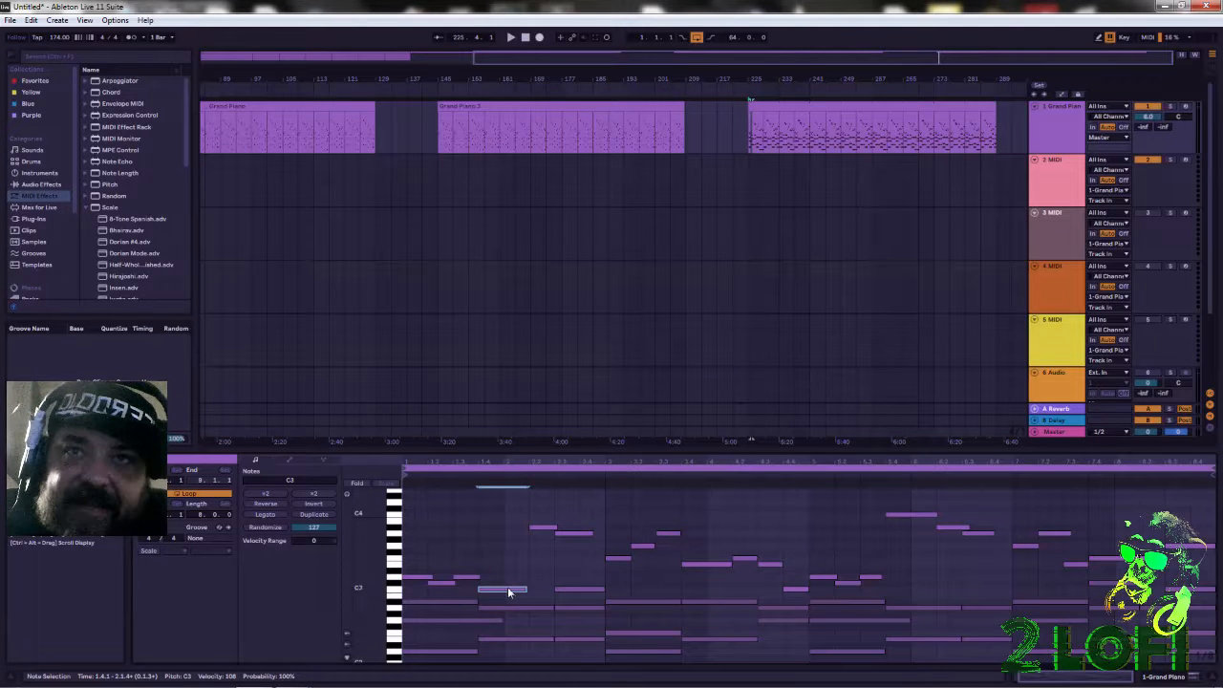
left_click(494, 640)
key("shift+Up")
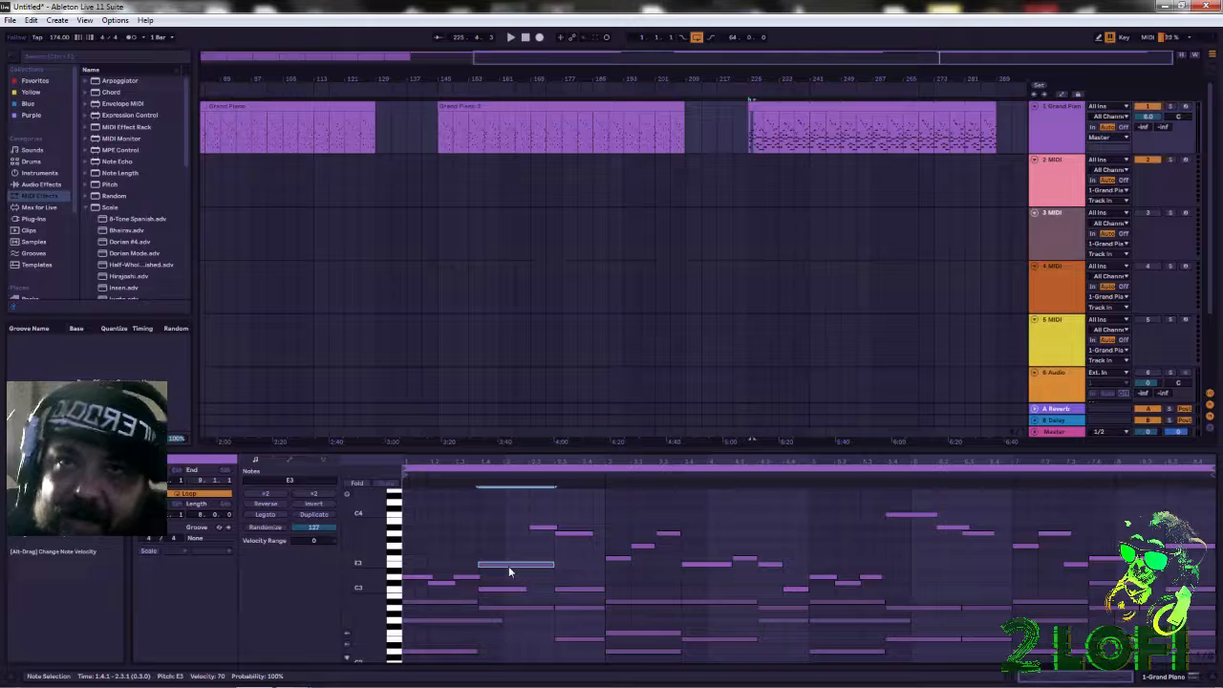
key("shift+Down")
left_click(492, 589)
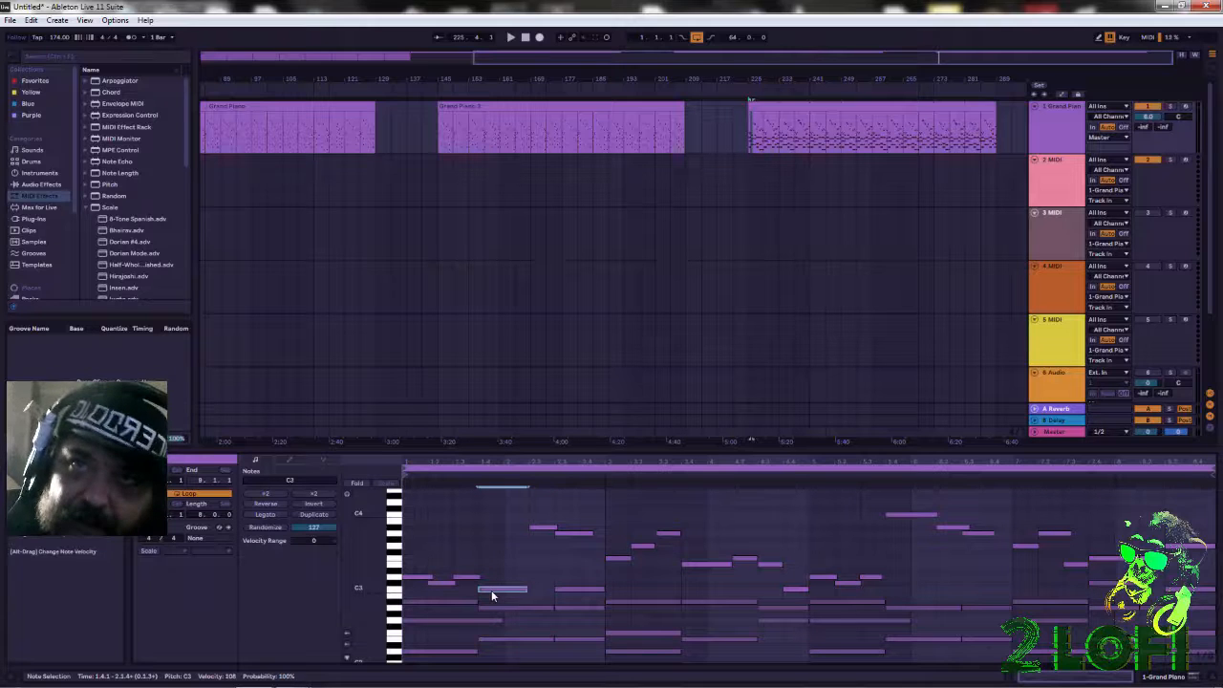
key("shift+Up")
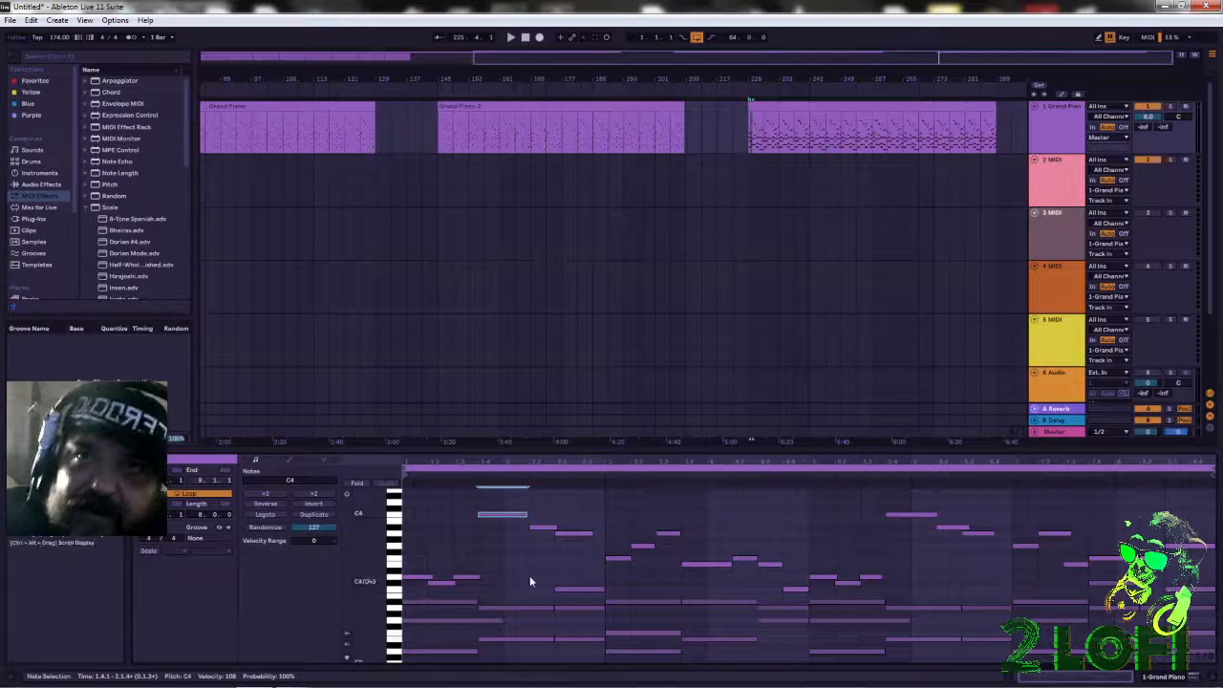
Try the A3, C3 and E2 notes at 2.3 one octave closer together, one note at a time, returning each to its pitch.
left_click(576, 533)
key("shift+Down")
key("shift+Up")
left_click(580, 579)
left_click(581, 589)
key("shift+Up")
key("shift+Down")
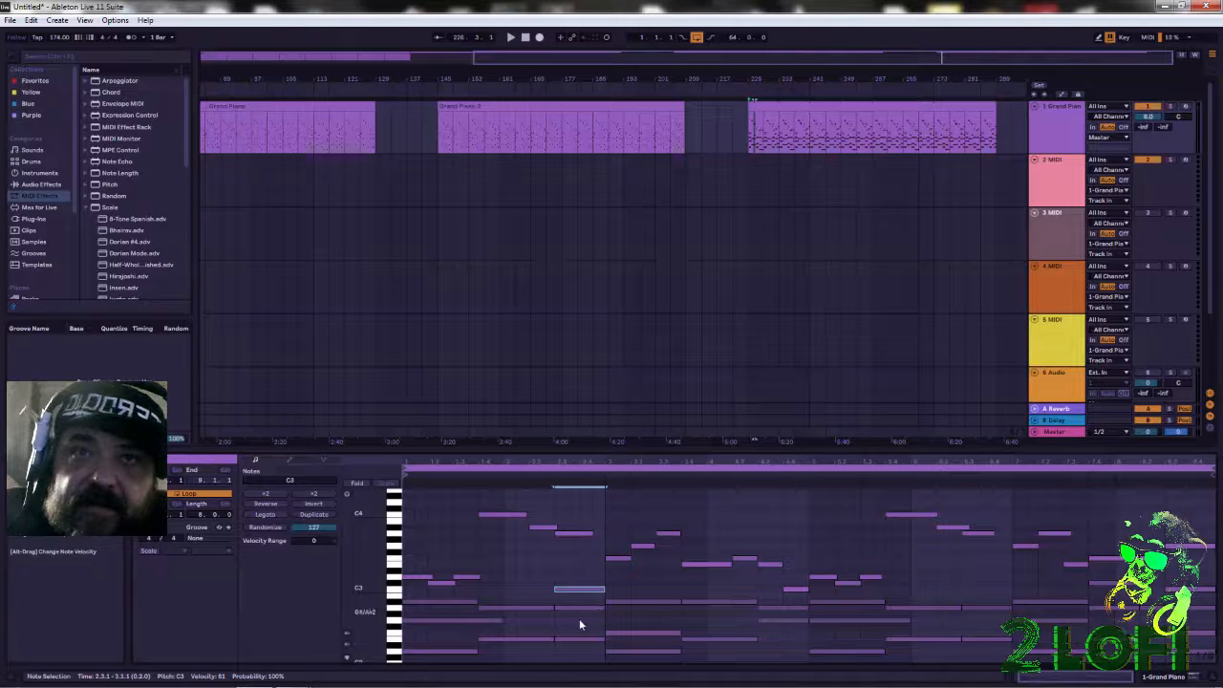
left_click(574, 639)
key("shift+Up")
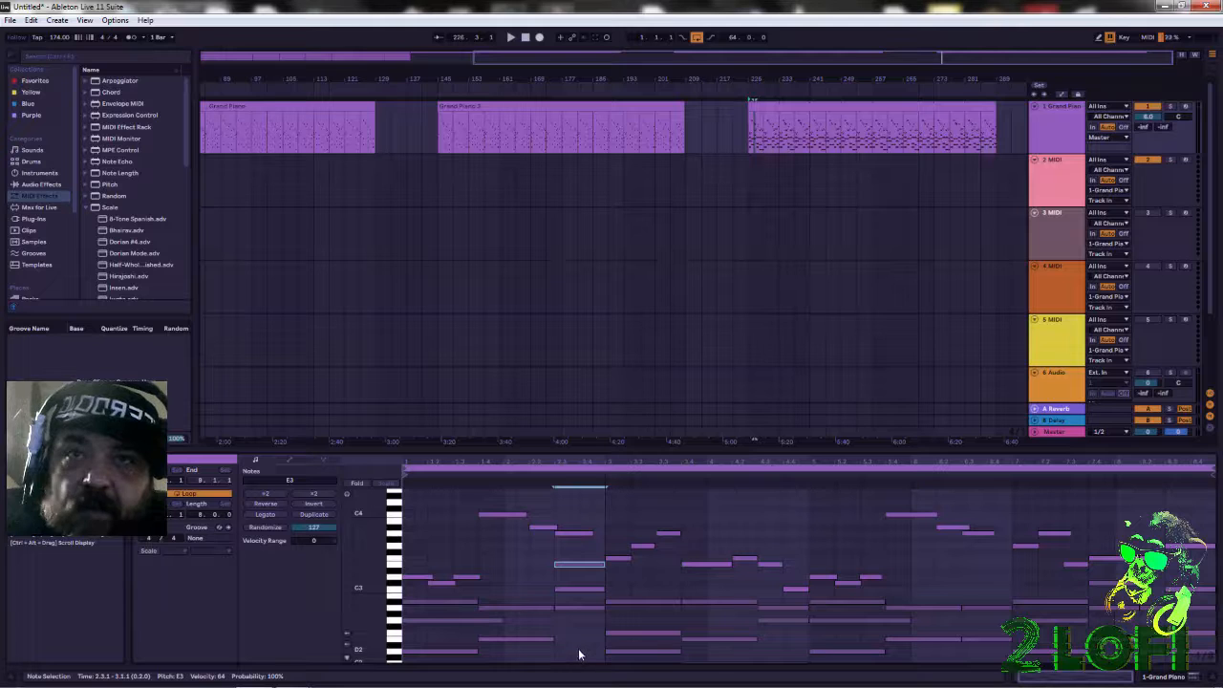
key("shift+Down")
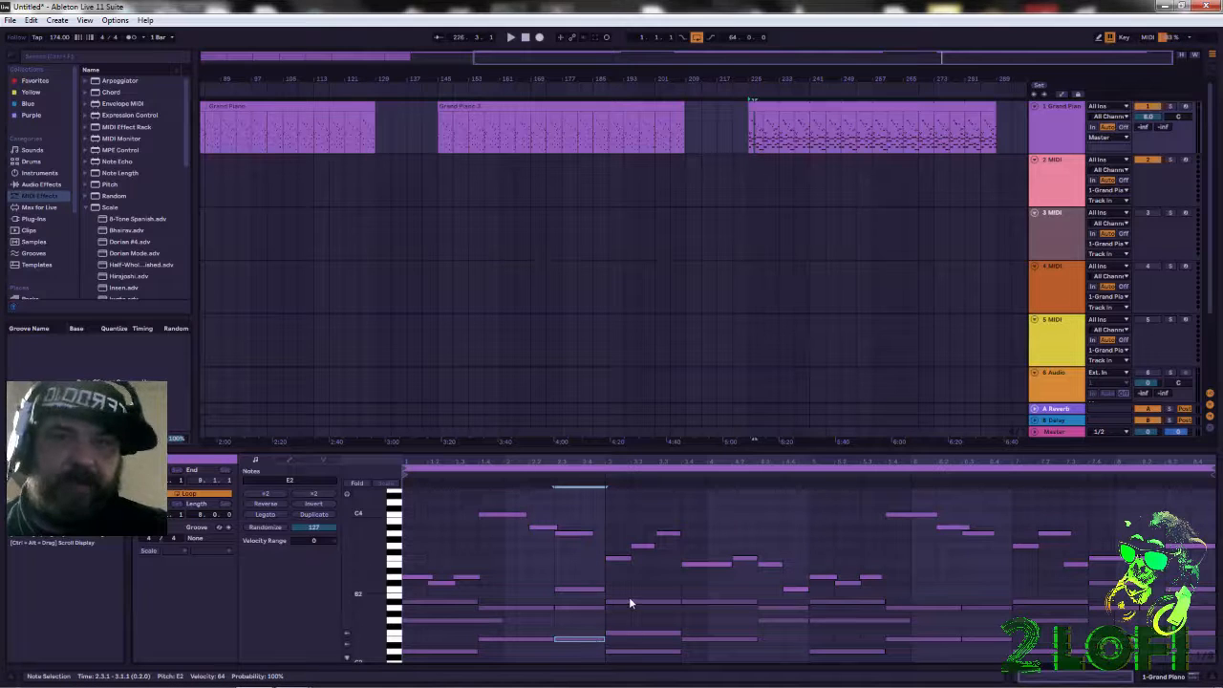
Examine the chord and melody notes in the middle bars of the Grand Piano clip at bar 225.
scroll(636, 621, "down", 3)
scroll(695, 653, "up", 3)
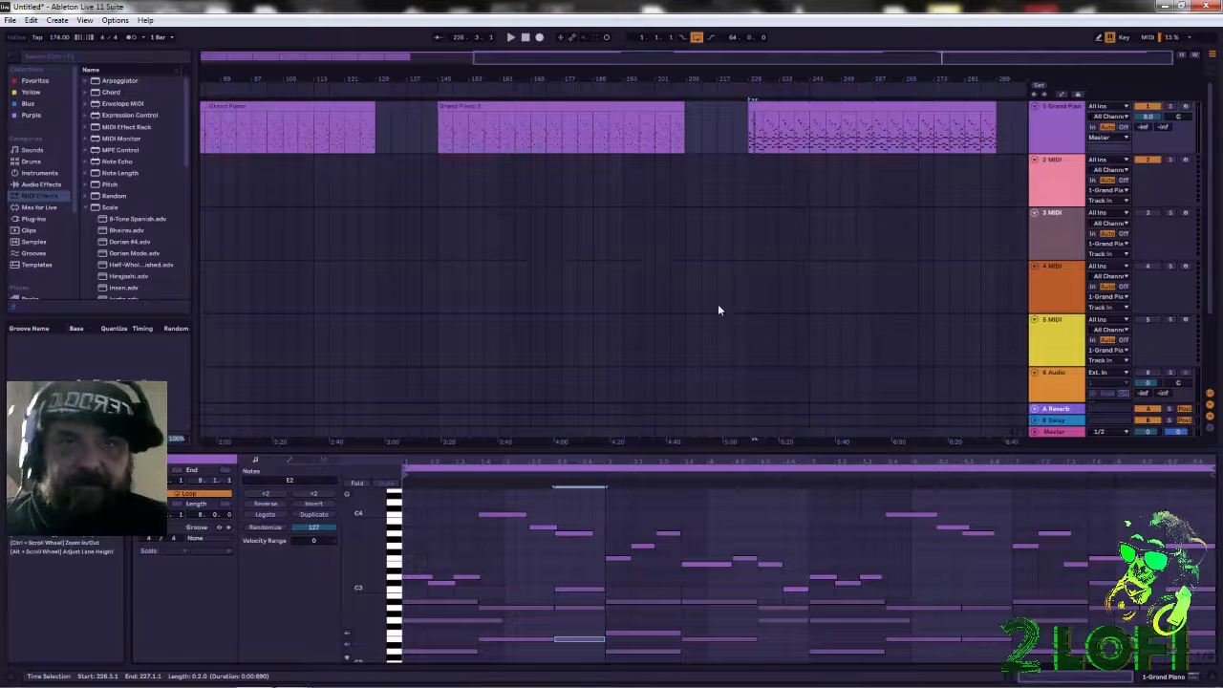
scroll(817, 539, "down", 2)
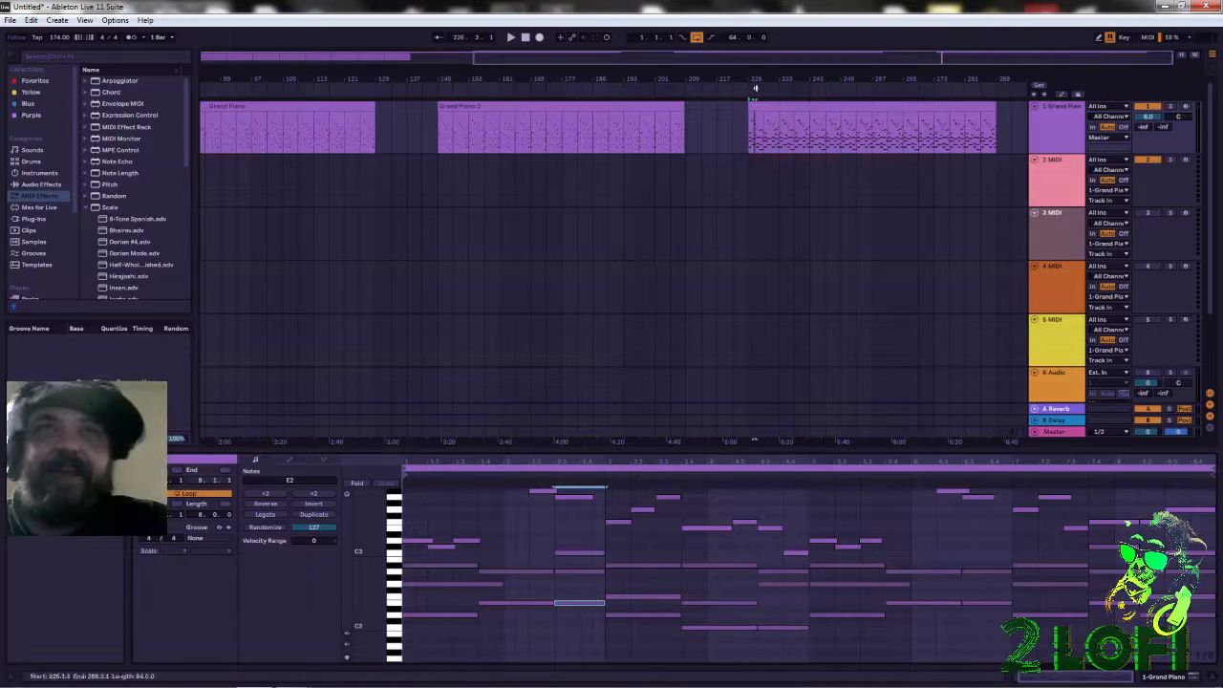
left_click_drag(754, 73, 465, 66)
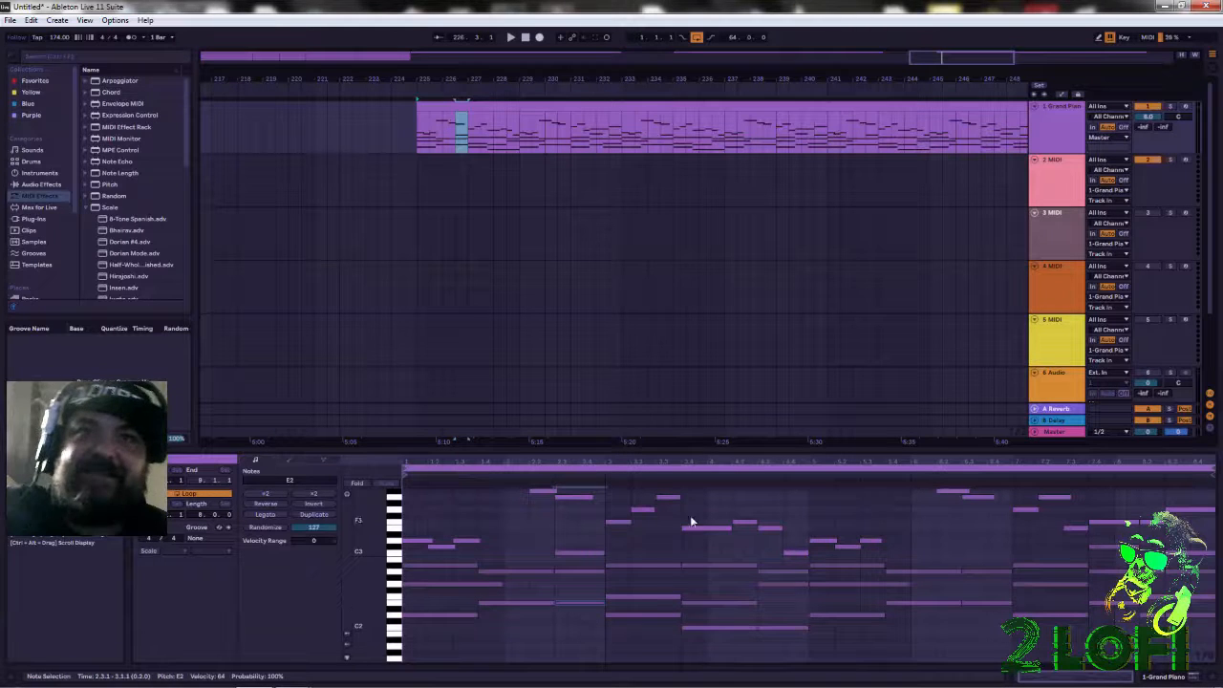
left_click_drag(697, 507, 789, 505)
left_click(834, 507)
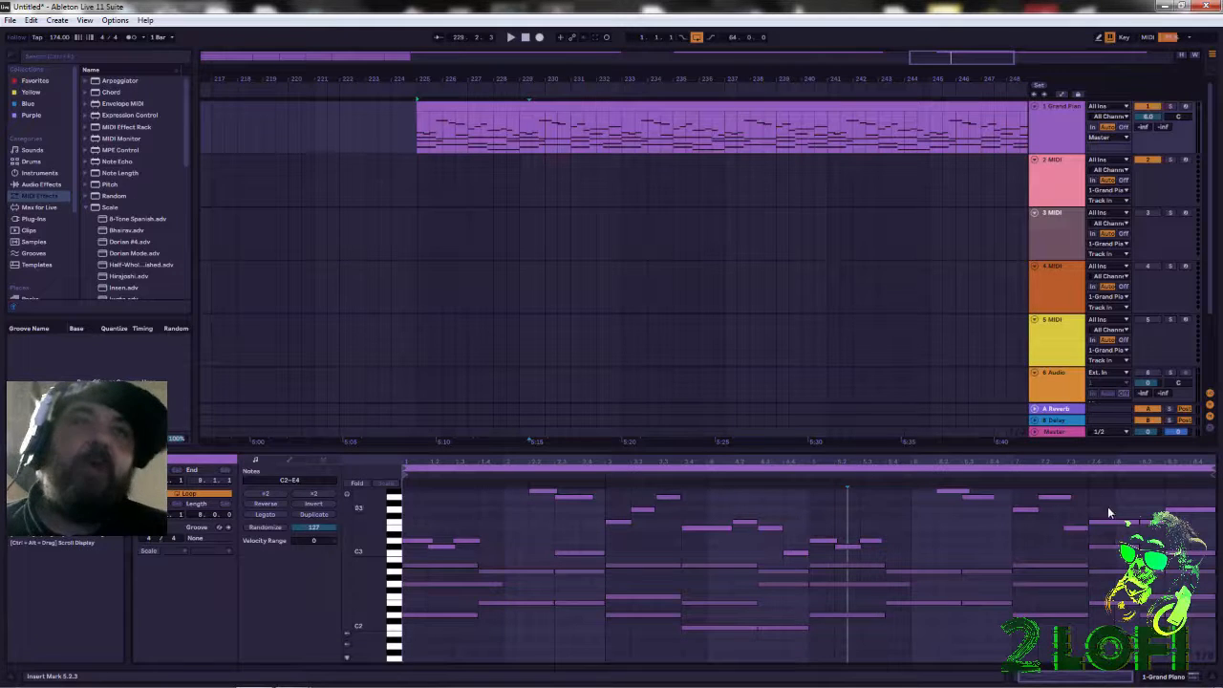
Inspect the layered notes at the end of the clip's eighth bar, including the D2 note at 8.3.
left_click_drag(1107, 513, 1125, 621)
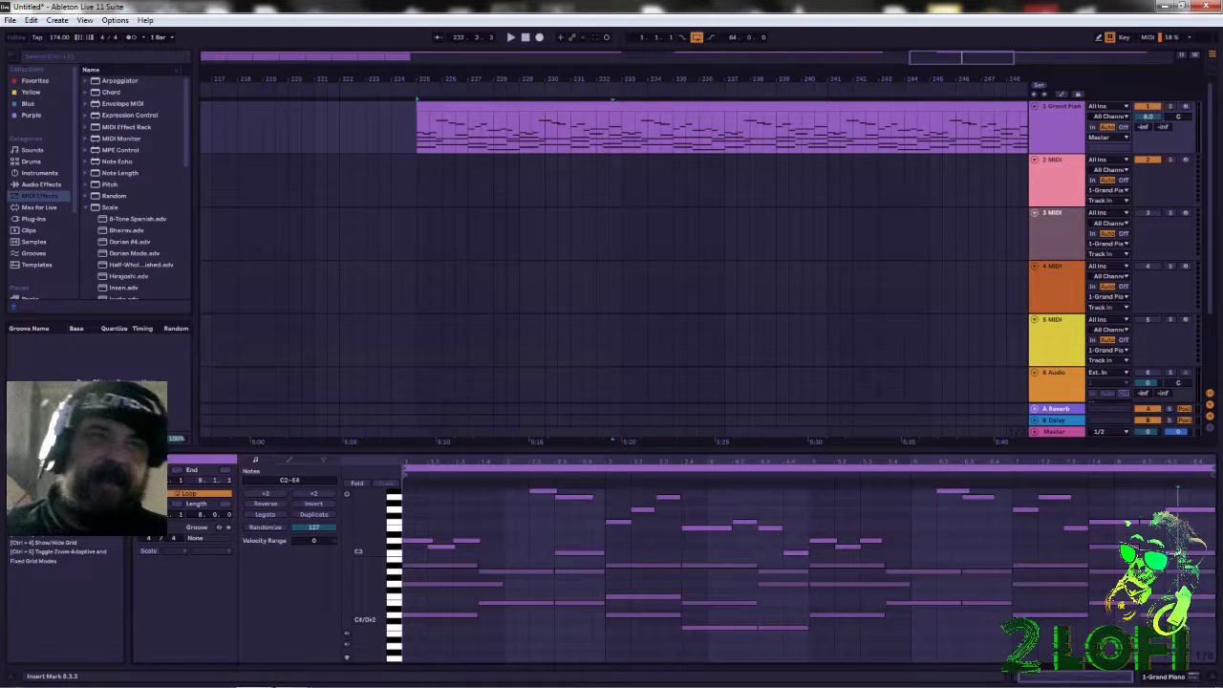
left_click(1194, 506)
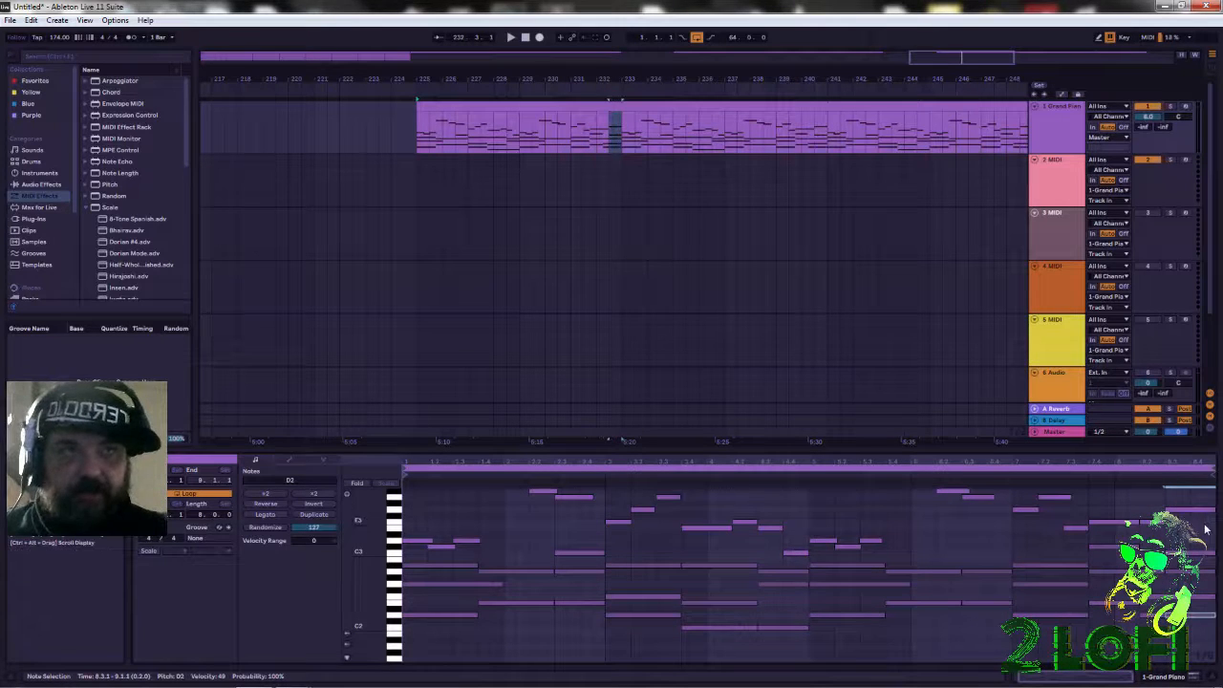
left_click(1188, 614)
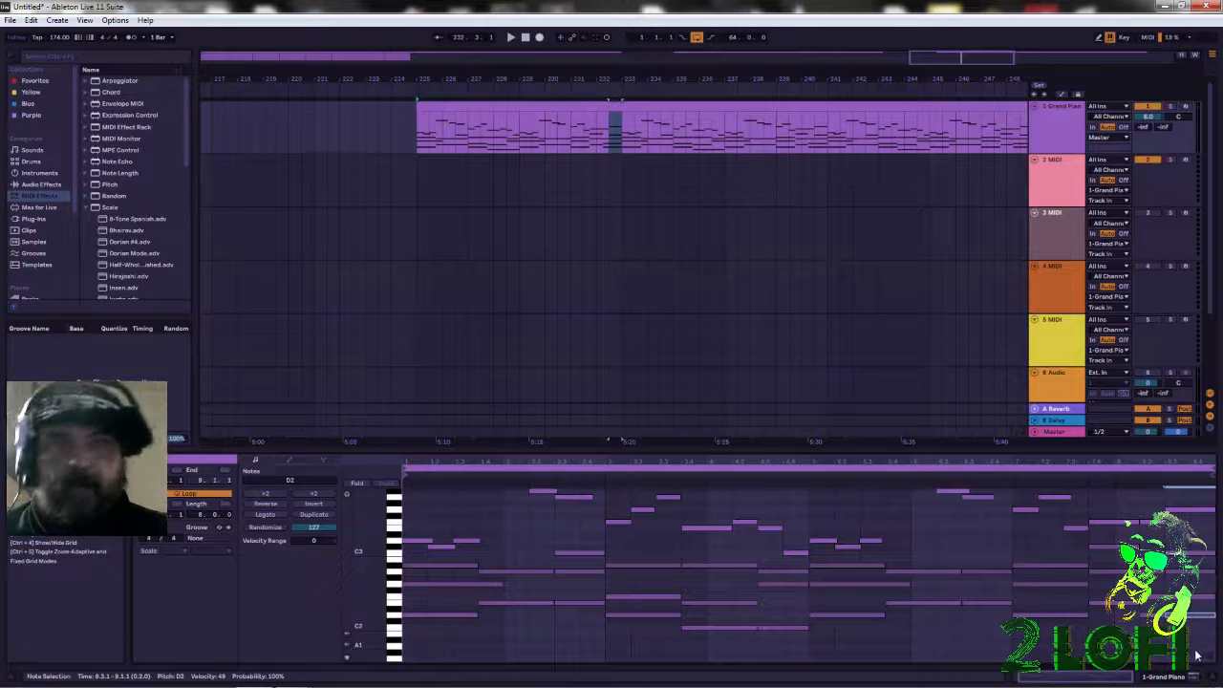
left_click_drag(1196, 638, 1178, 498)
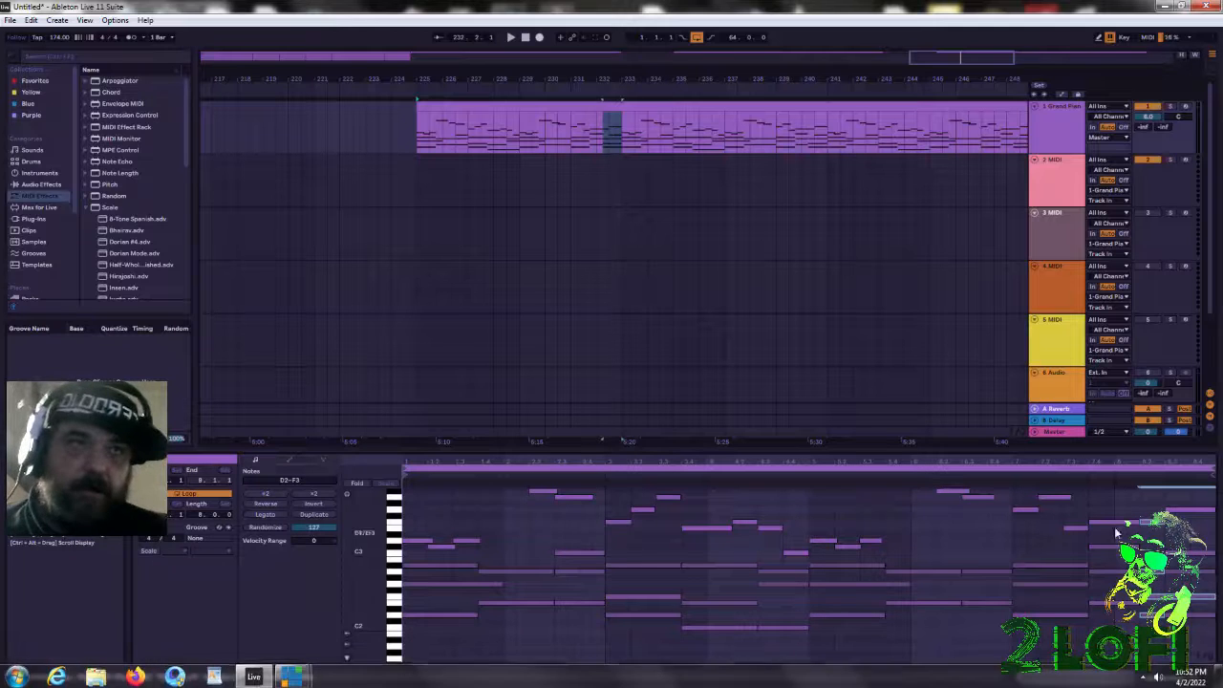
left_click(1139, 498)
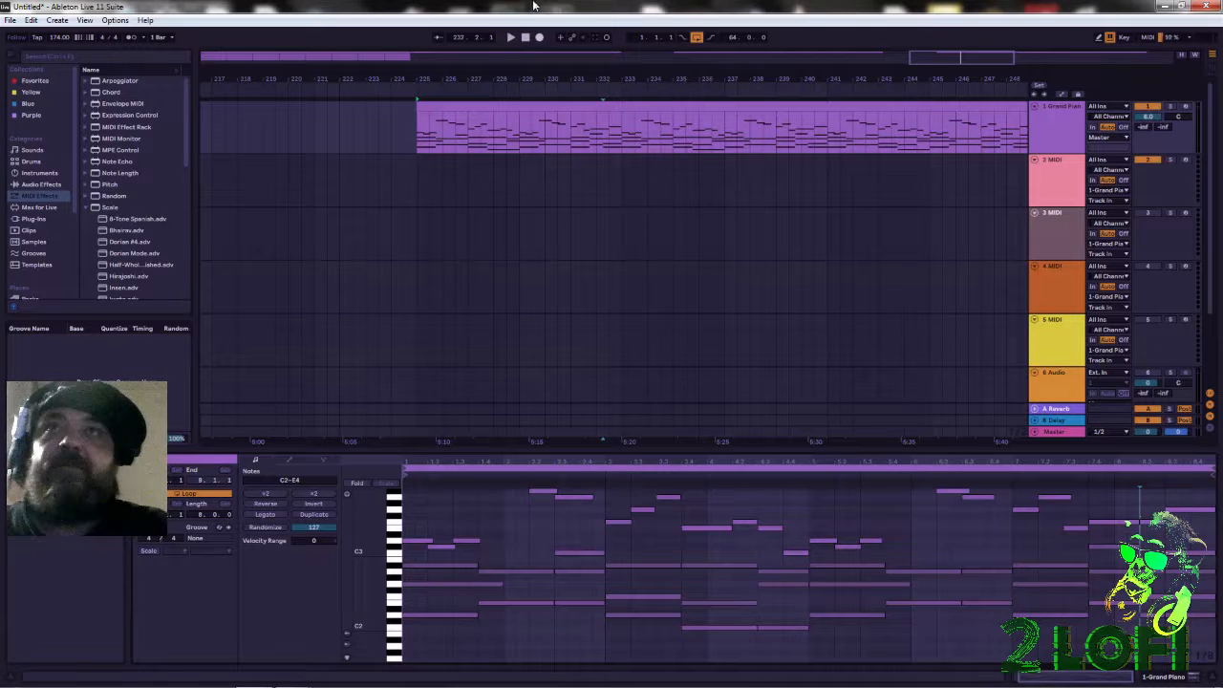
Survey the whole arrangement and open the notes of the 2 MIDI clip at bar 1.
left_click_drag(853, 81, 853, 38)
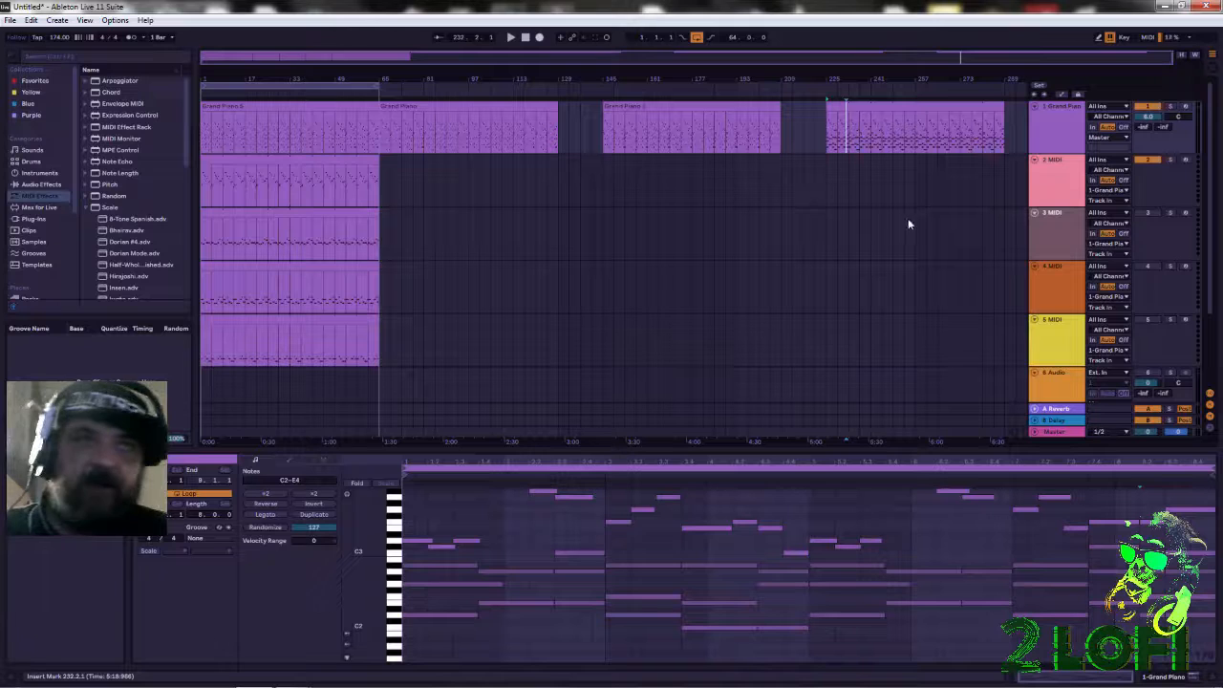
scroll(822, 314, "down", 1)
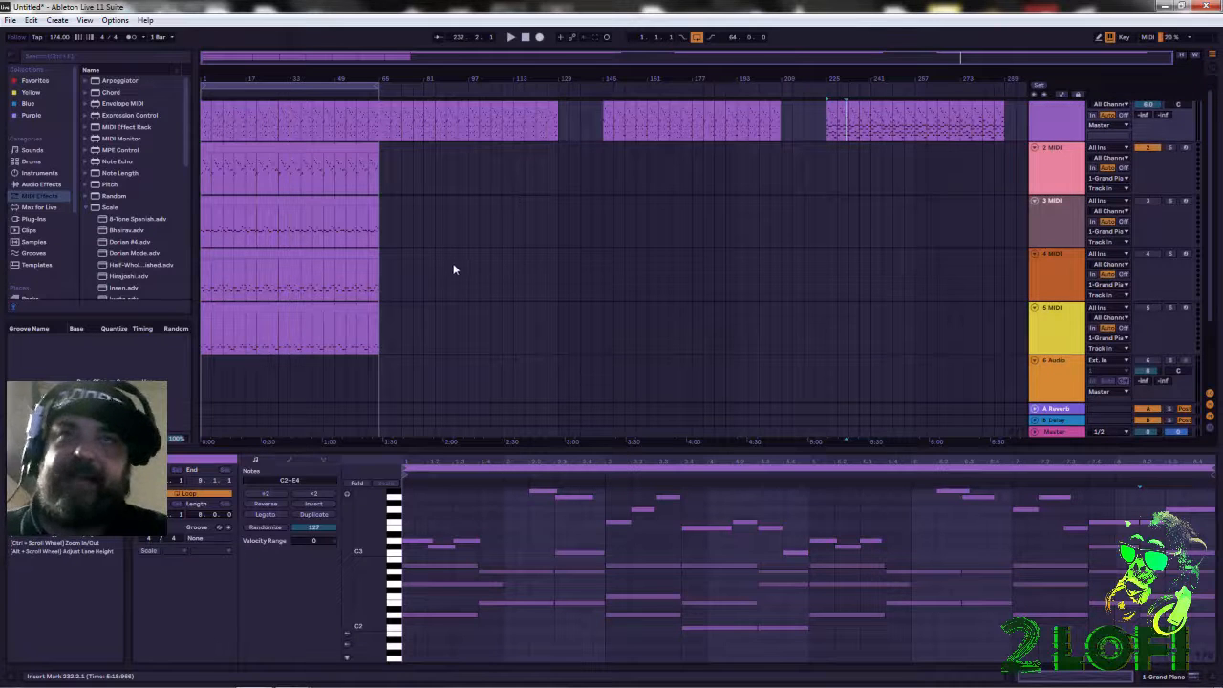
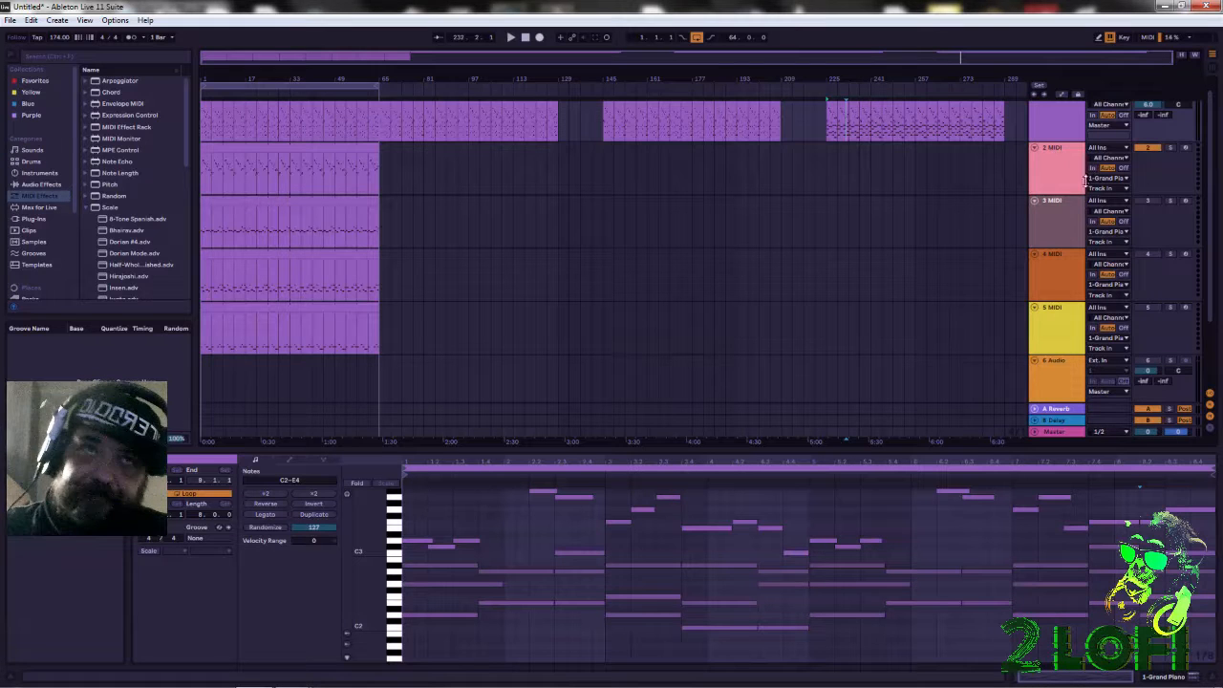
scroll(358, 258, "up", 1)
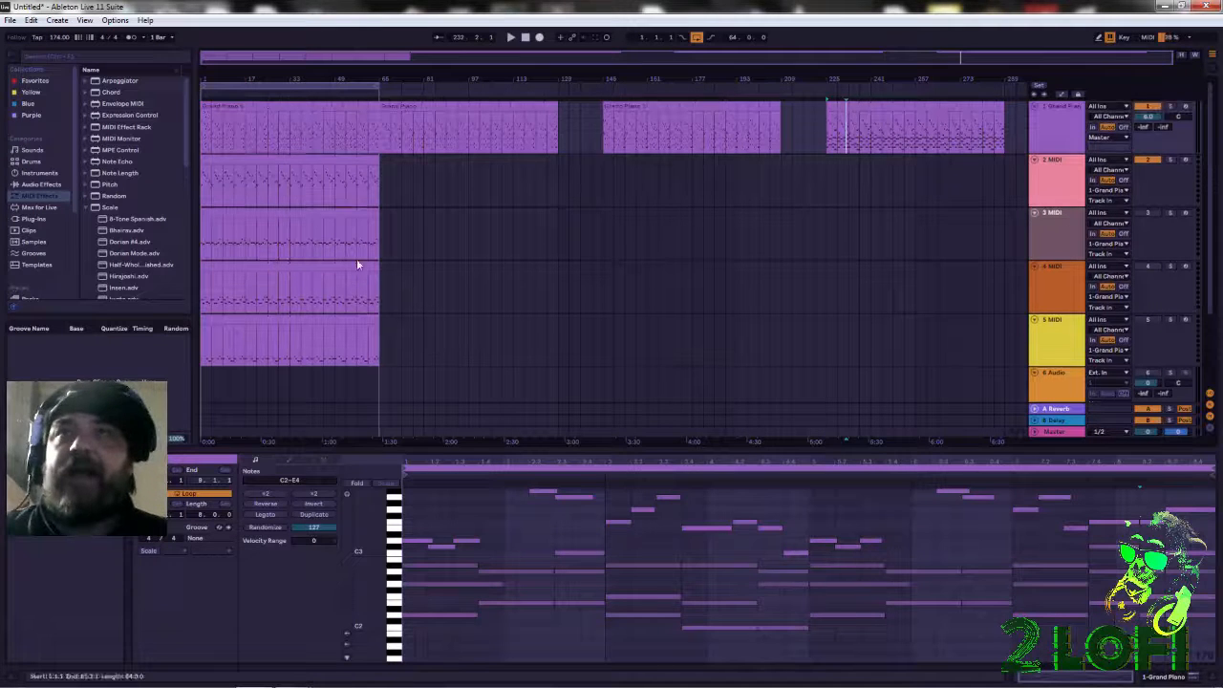
left_click_drag(205, 78, 205, 129)
left_click(328, 162)
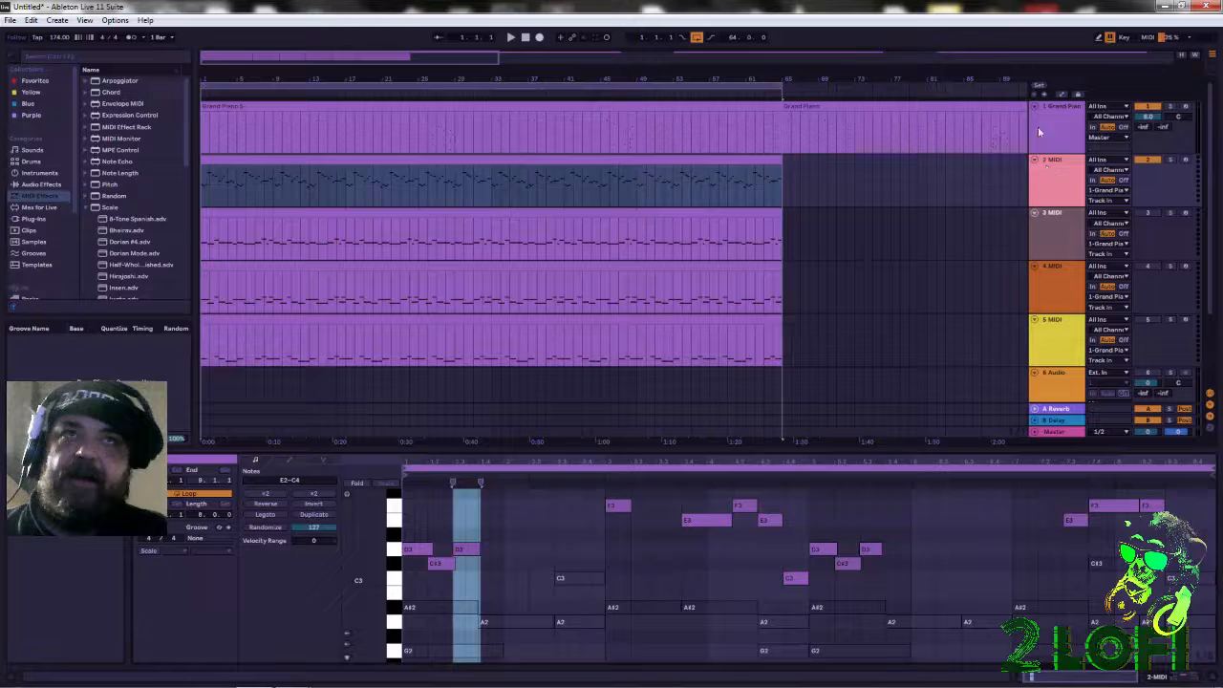
Return to the Grand Piano clip at bar 225 and select its opening bars.
left_click_drag(987, 79, 197, 80)
left_click_drag(758, 78, 745, 19)
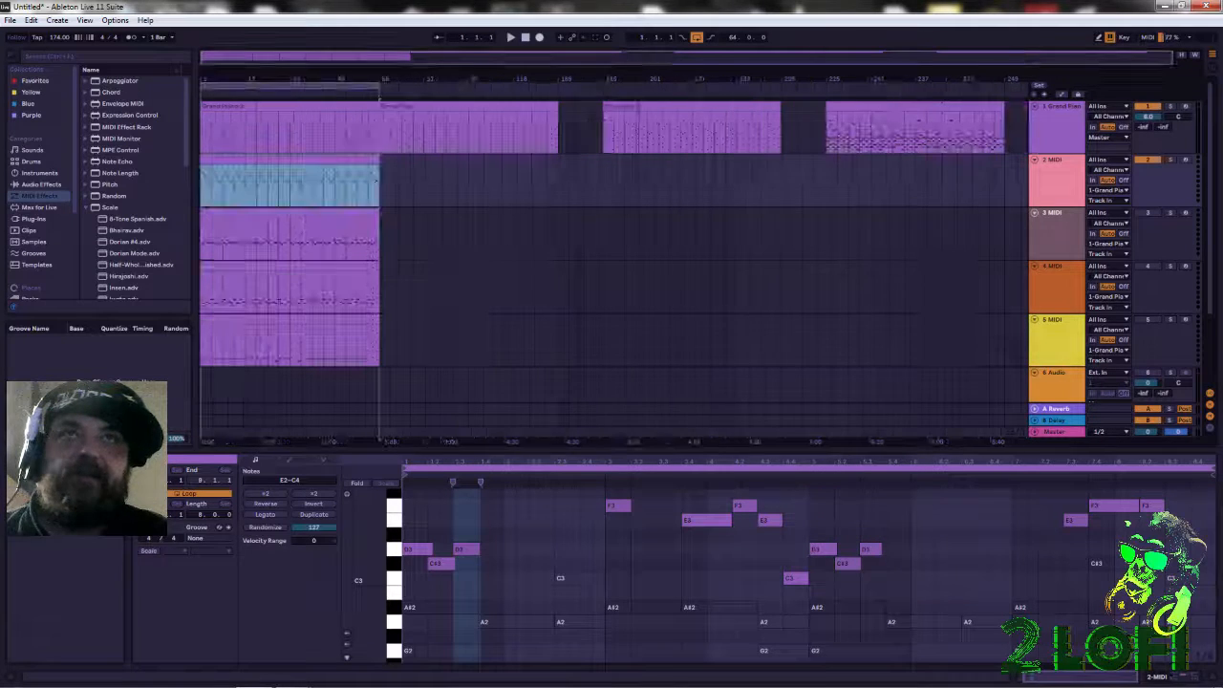
left_click(840, 125)
left_click_drag(833, 125, 826, 118)
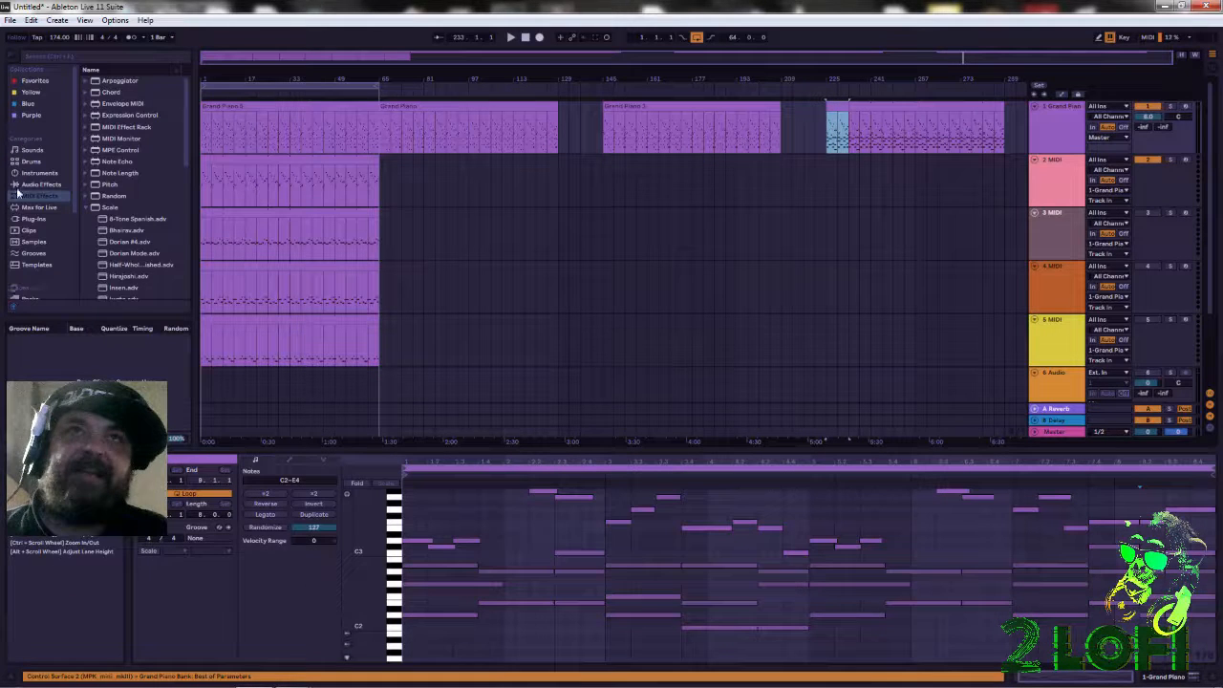
Show the 2 MIDI track's devices, activate the rack after Velocity and expand the collapsed second Note Length device.
left_click(233, 164)
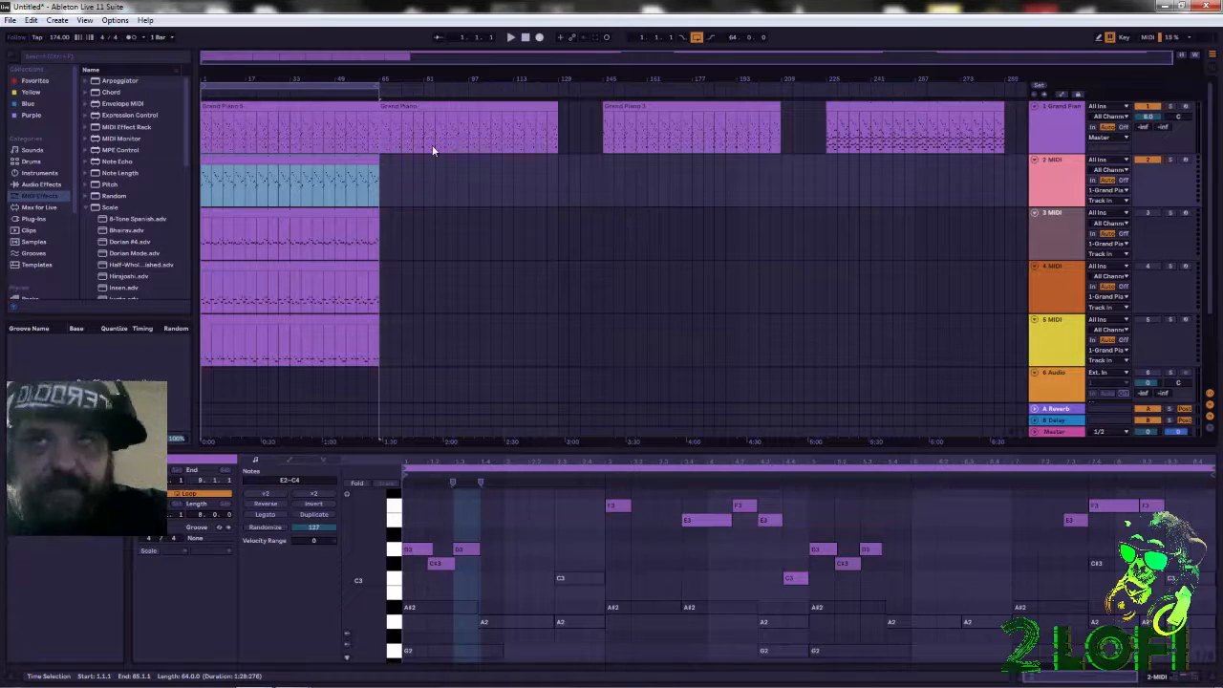
left_click(1051, 218)
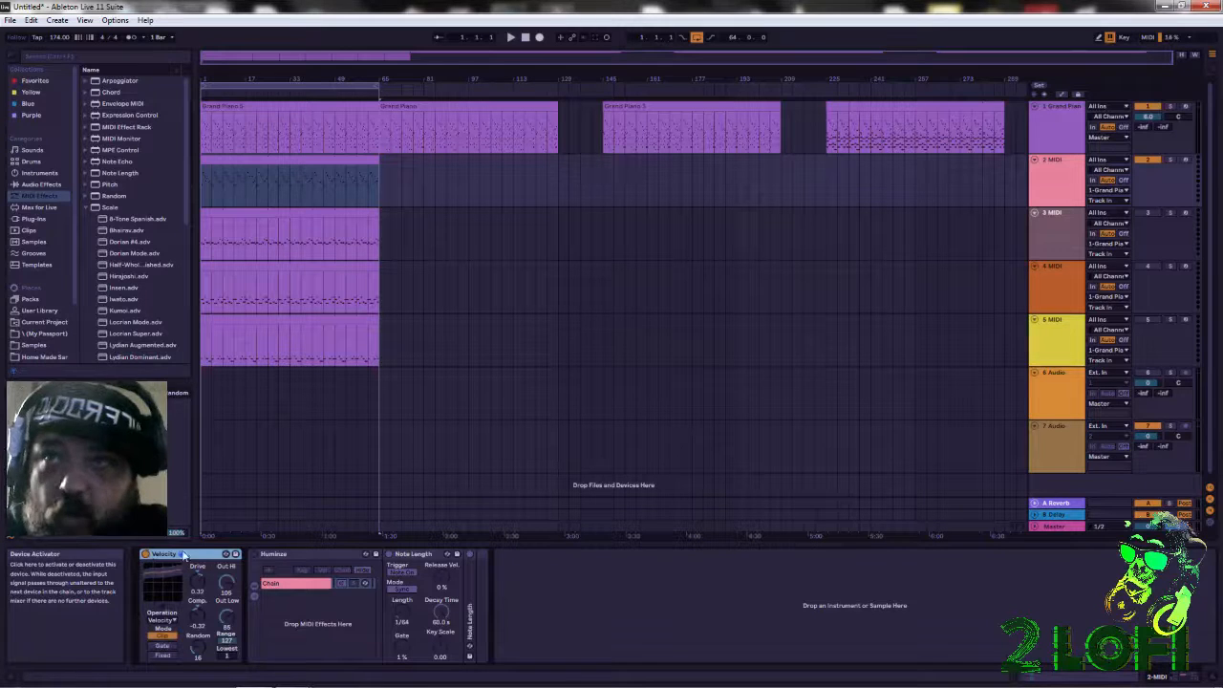
left_click(254, 555)
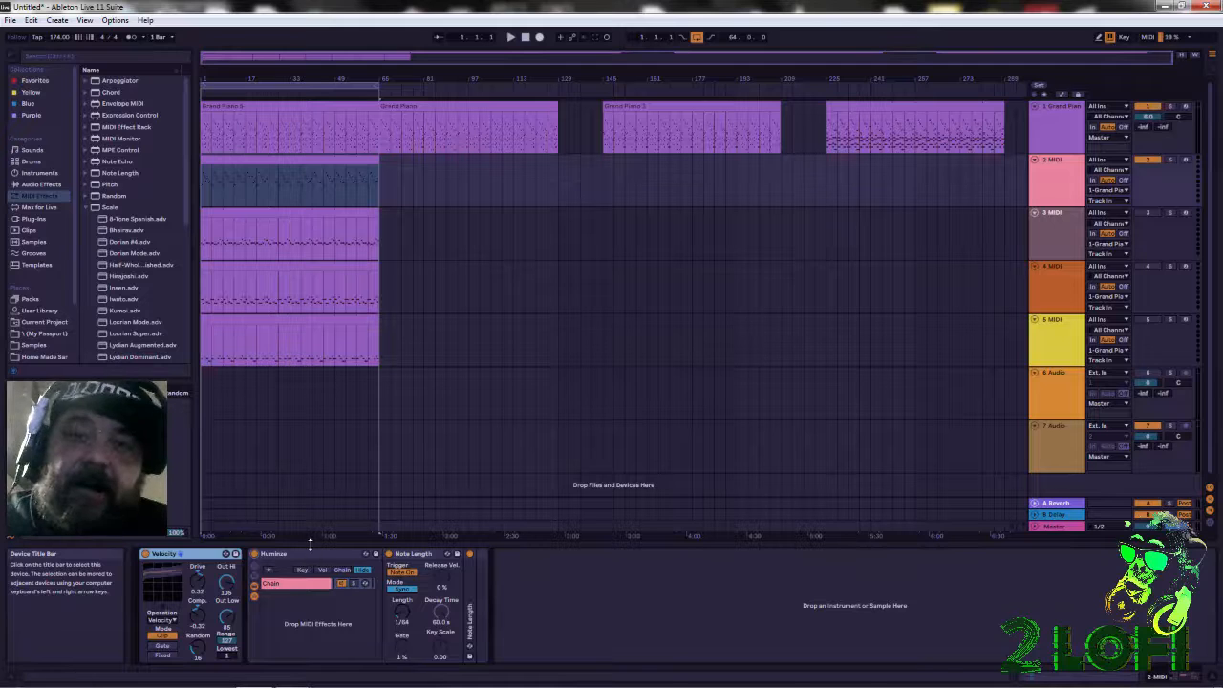
double_click(470, 592)
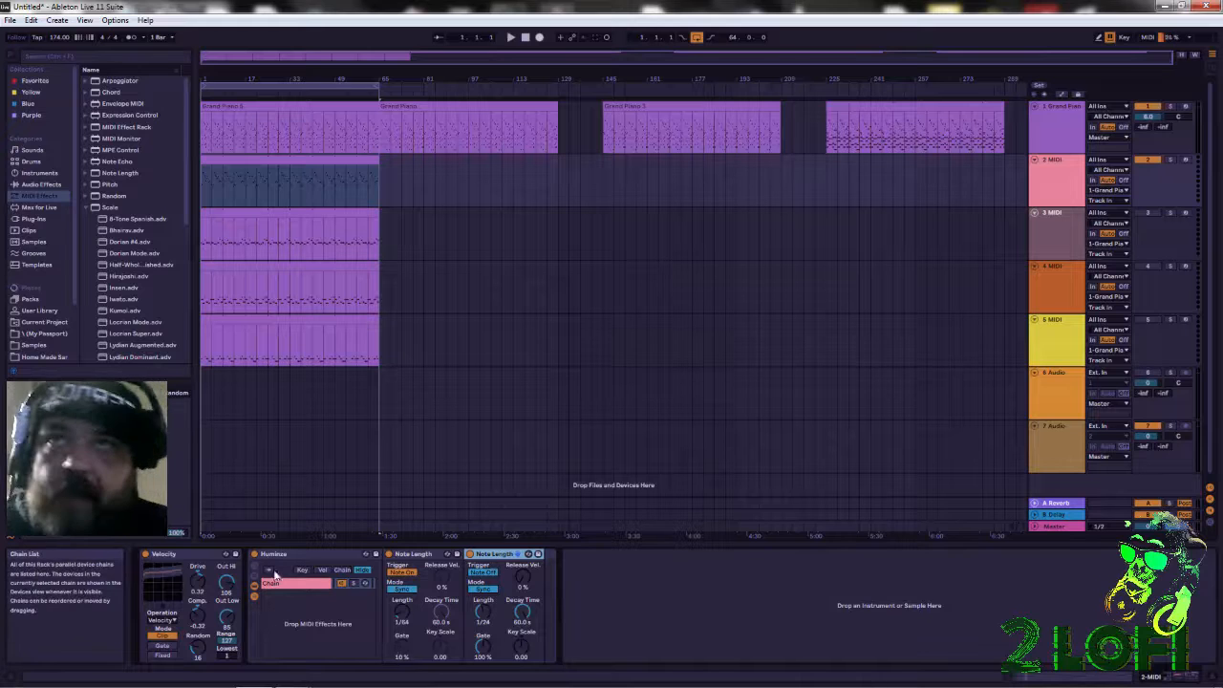
Review the Grand Piano clip at bar 225 and the 2 MIDI devices, and reopen the 2 MIDI clip's notes.
double_click(861, 111)
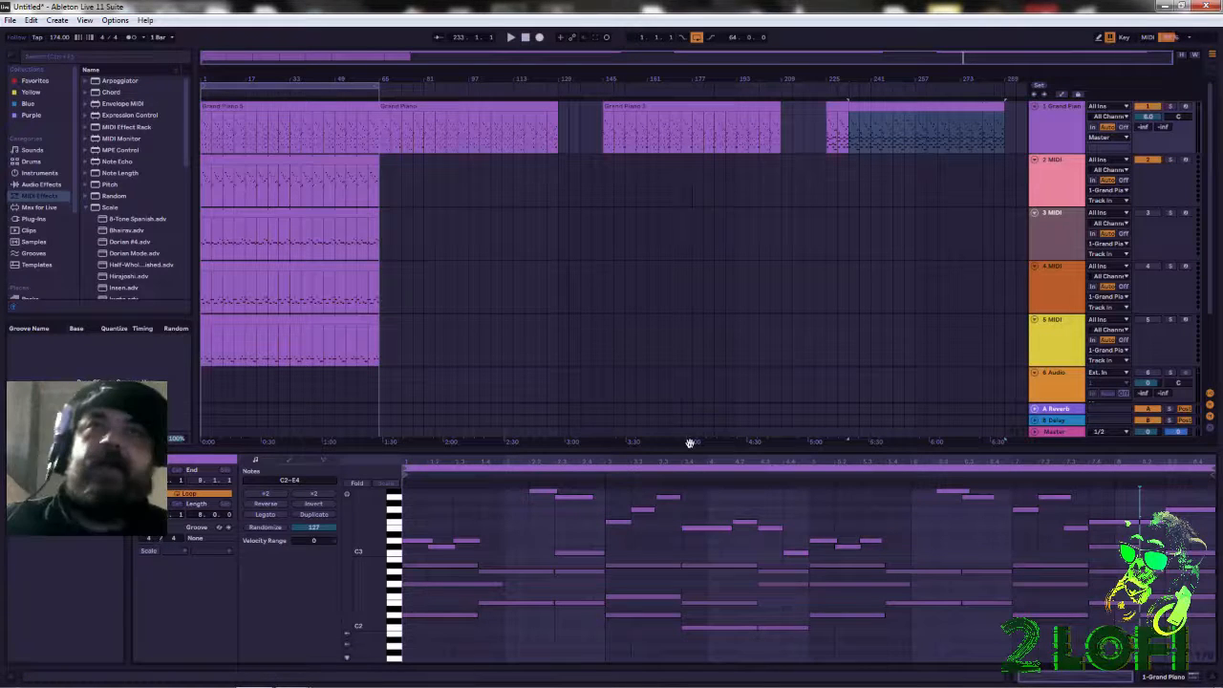
left_click(948, 196)
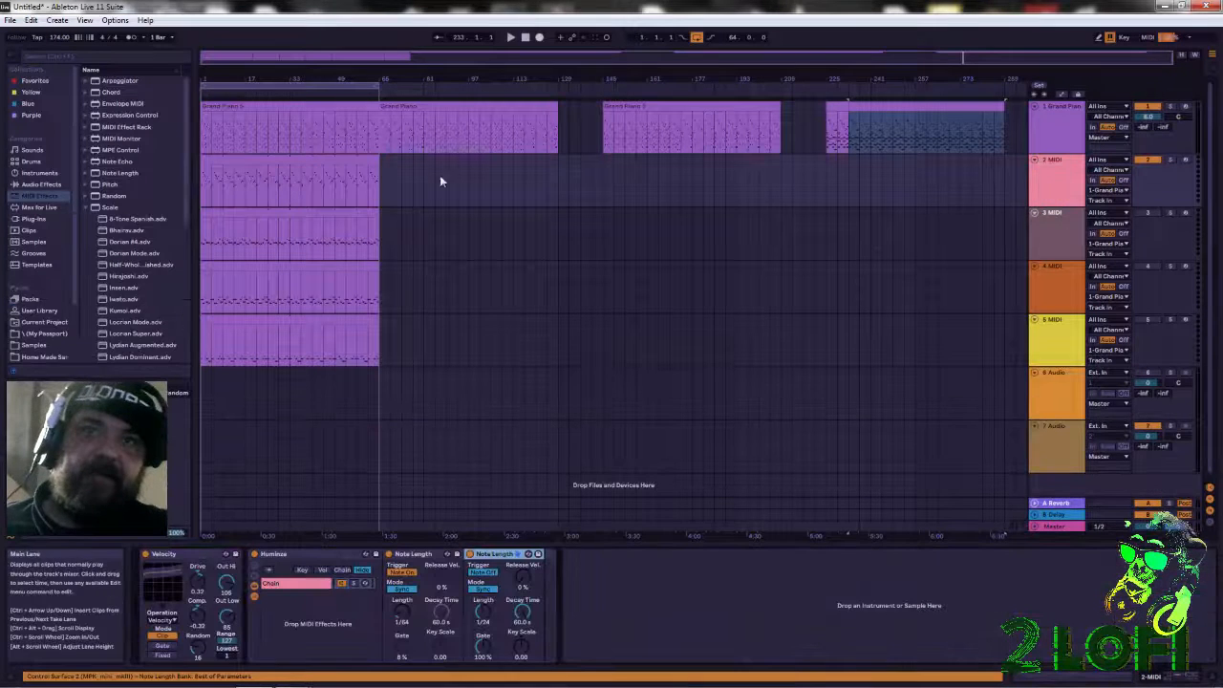
left_click(295, 162)
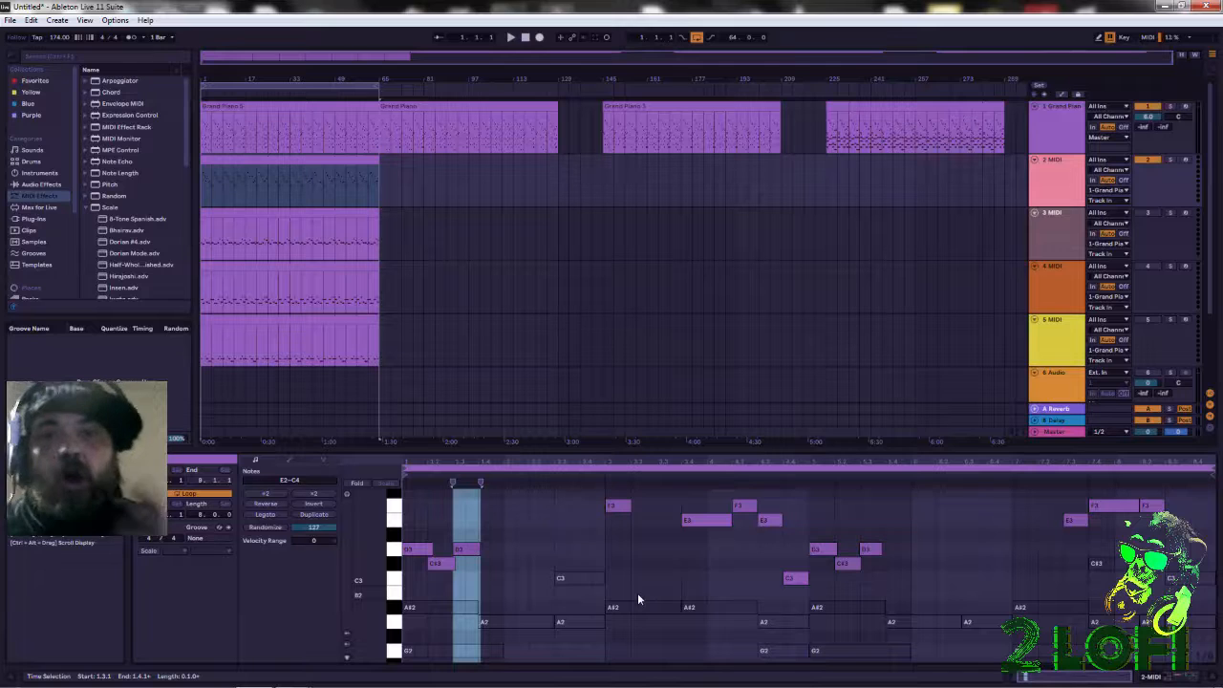
Inspect the G2 notes behind the chords in the 2 MIDI clip, selecting the ones at 5.1 and 4.3.
scroll(510, 594, "down", 2)
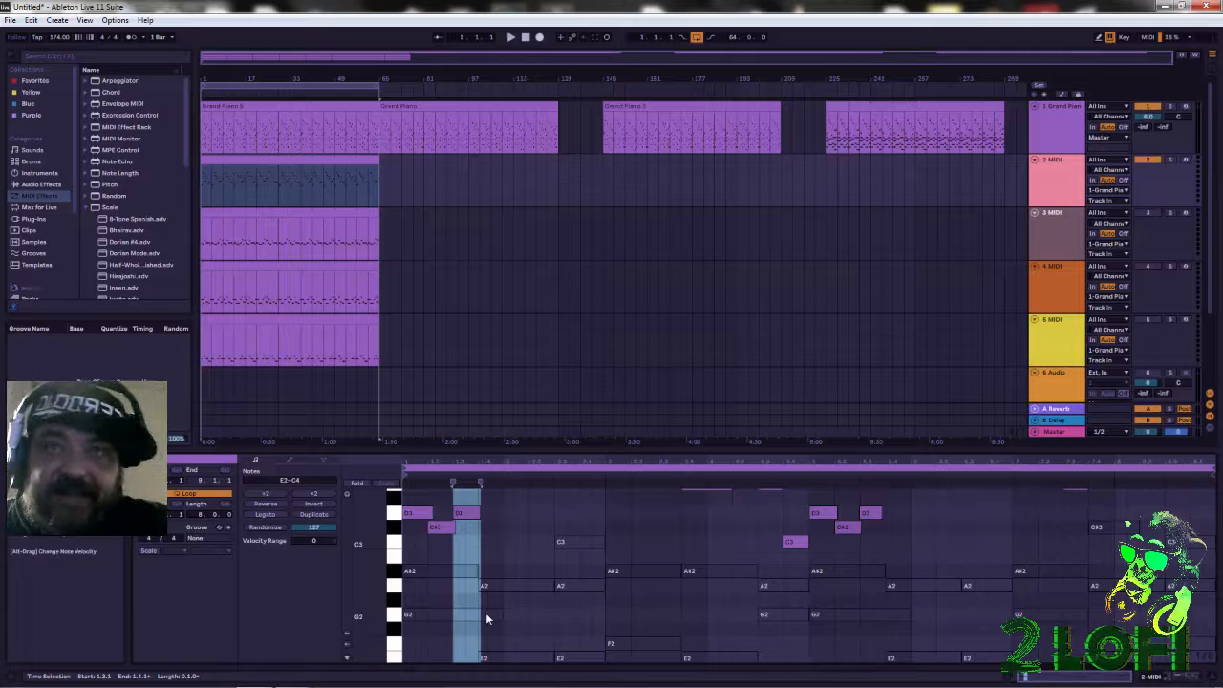
left_click(486, 612)
left_click(858, 614)
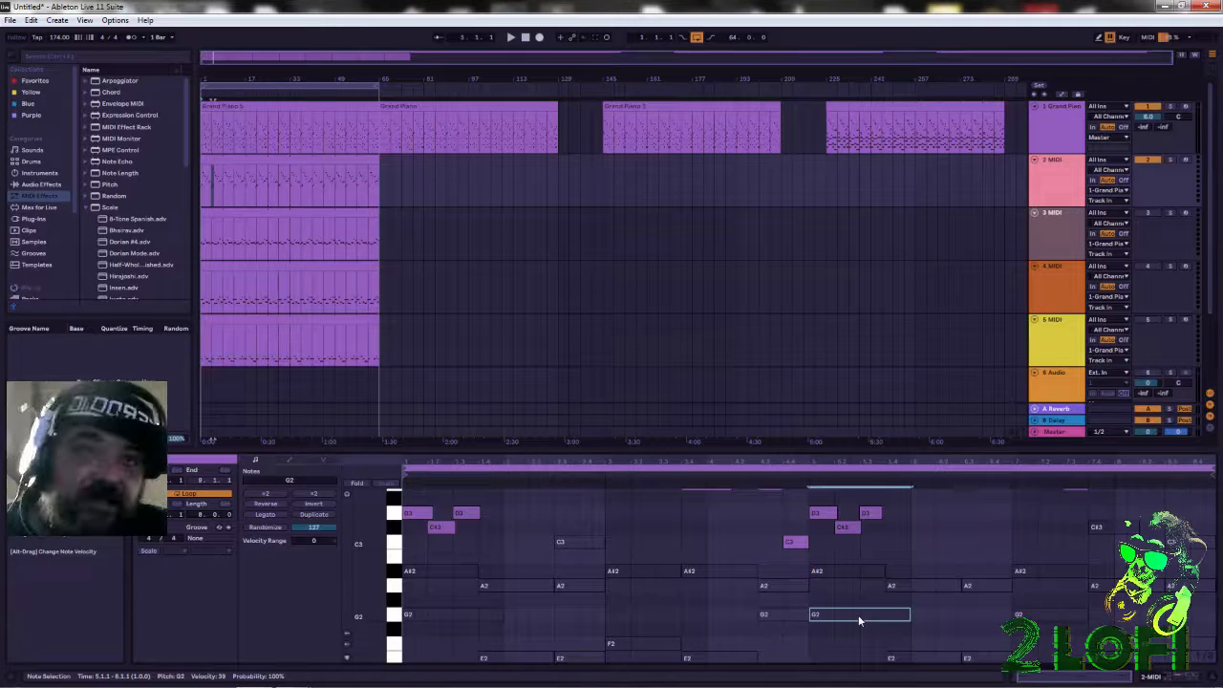
mouse_move(1194, 680)
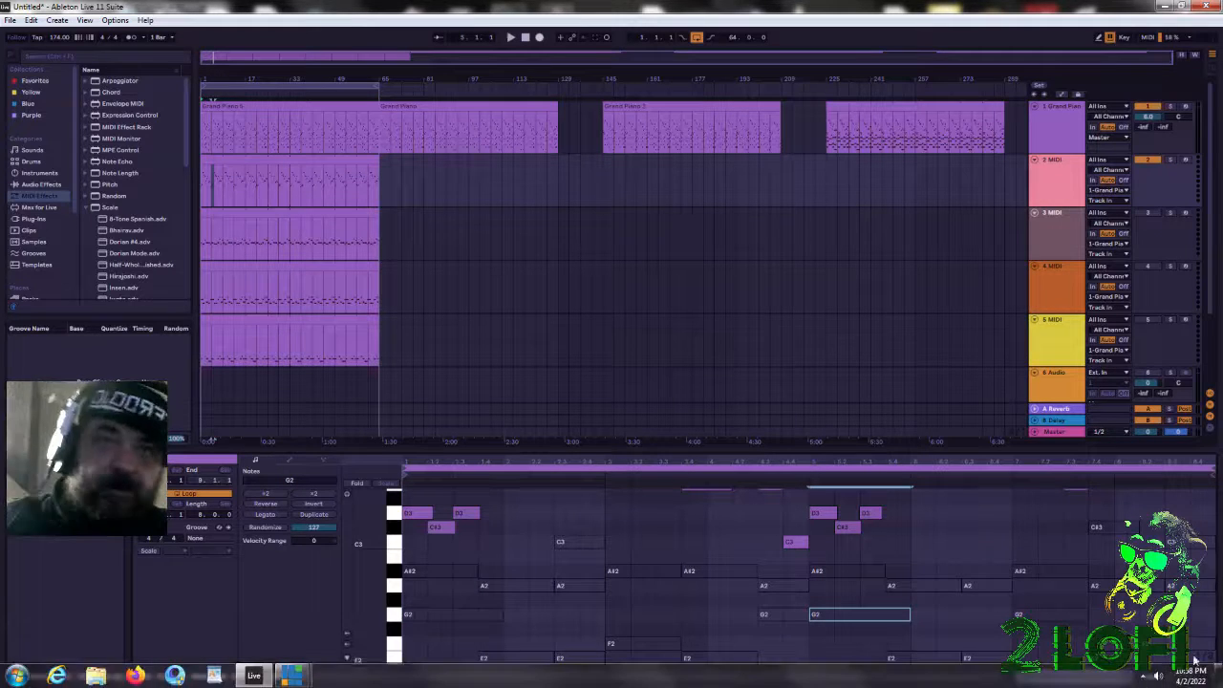
scroll(860, 612, "down", 2)
left_click(772, 580)
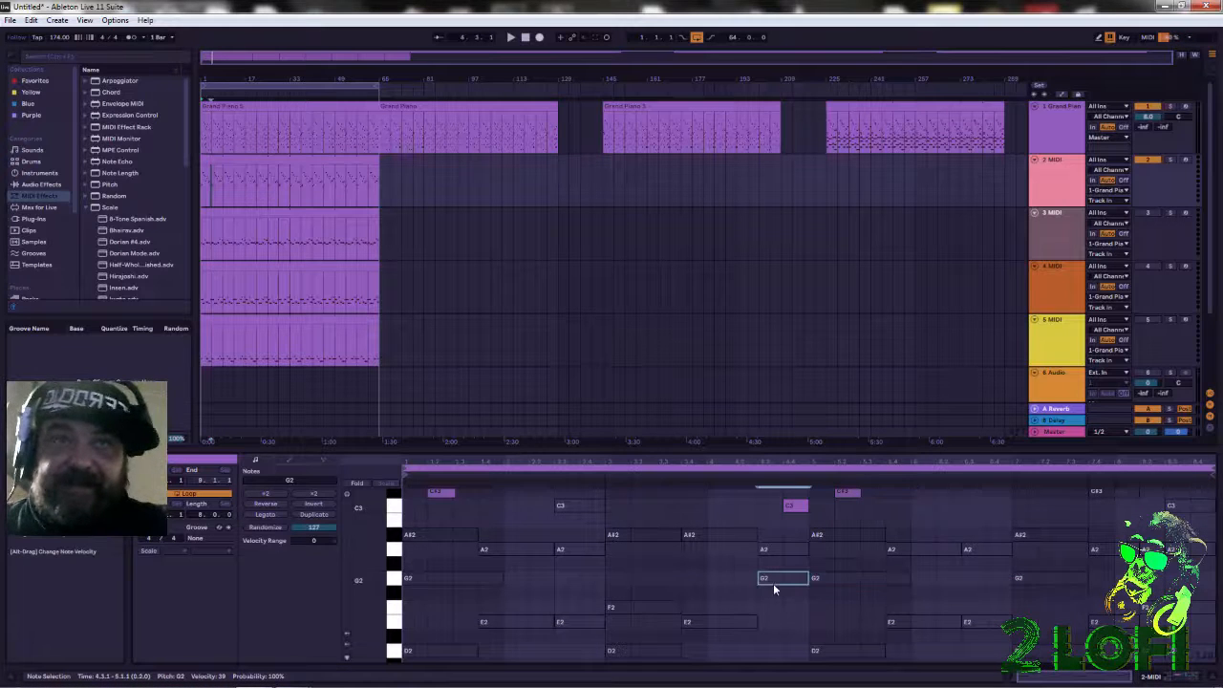
Inspect the E2 notes at 2.3 and 1.4 in the 2 MIDI clip, selecting each one, and leave the clip.
left_click(564, 623)
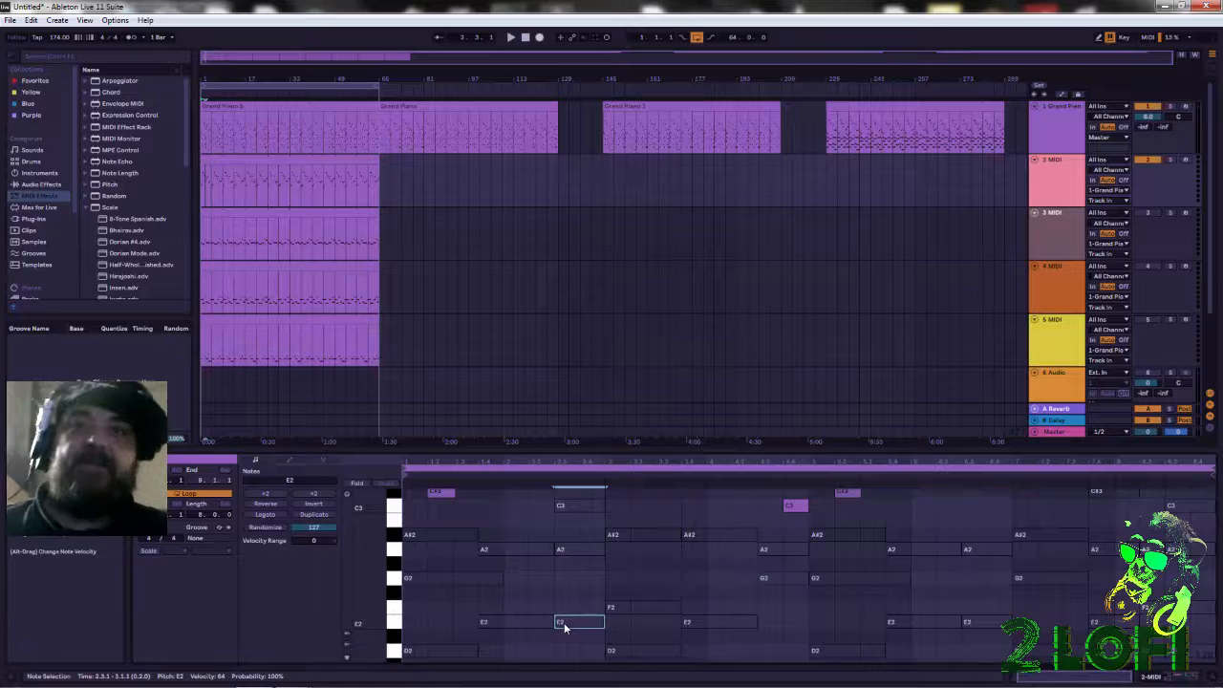
left_click(532, 622)
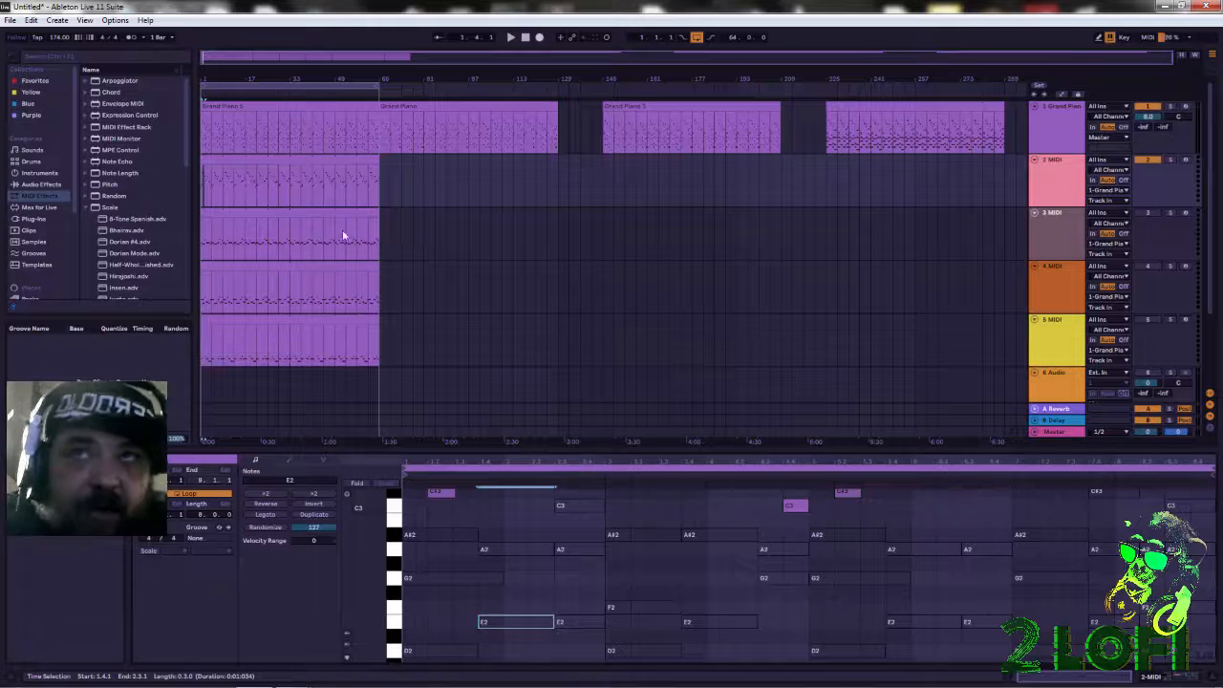
left_click(449, 172)
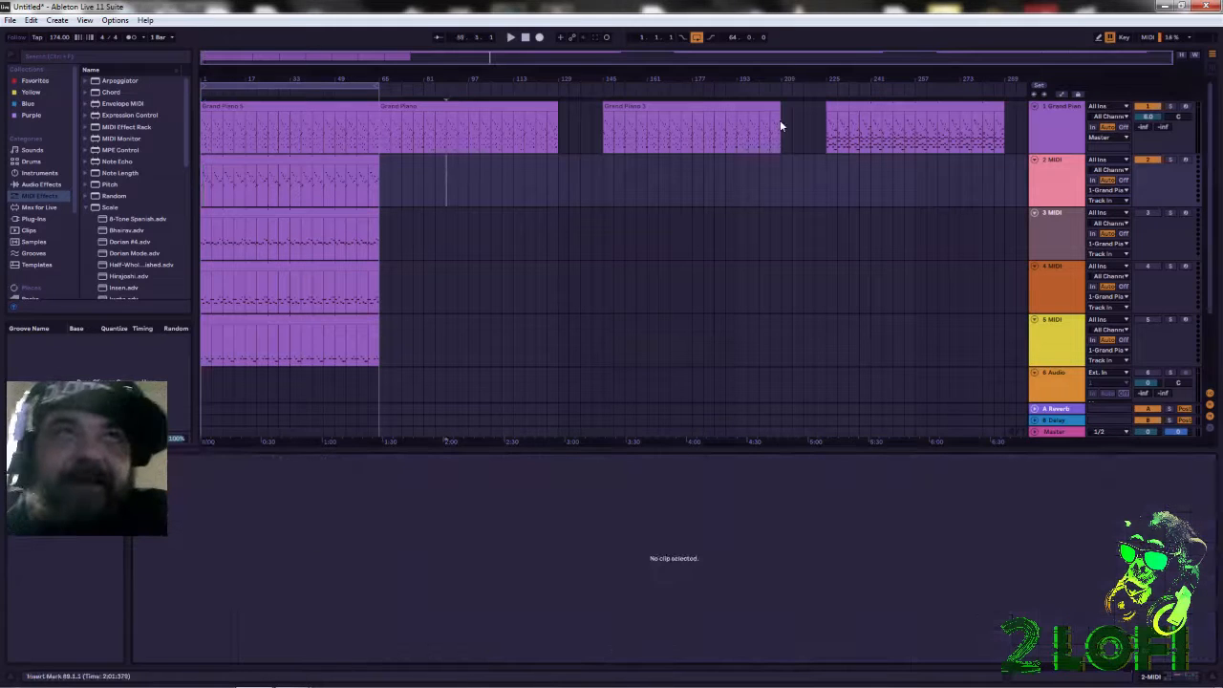
Show the 2 MIDI track's devices, check the commands available for the rack after Velocity, and select the Velocity device.
left_click(1055, 200)
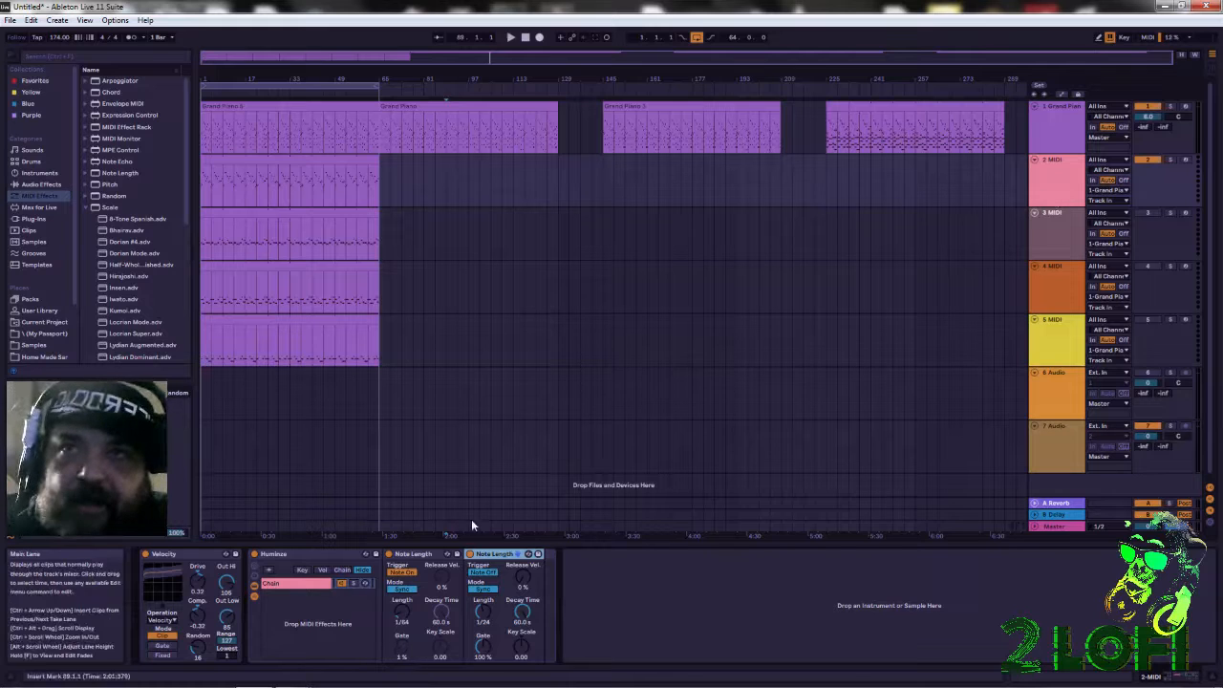
right_click(285, 557)
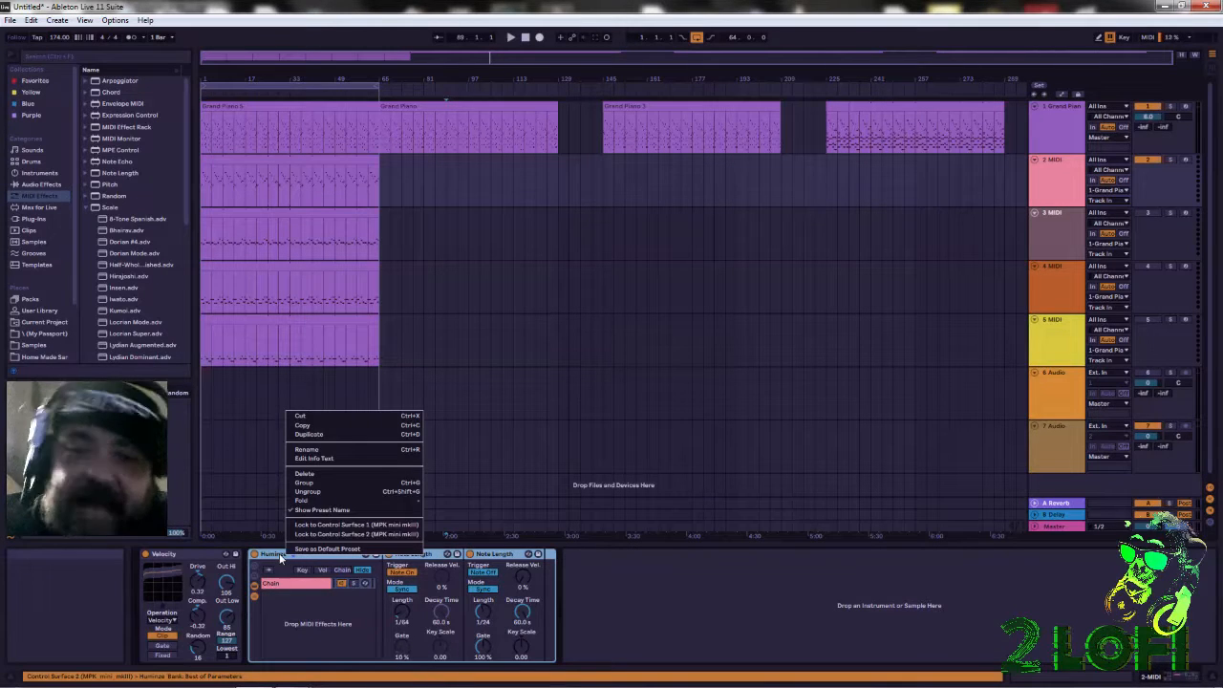
left_click(281, 556)
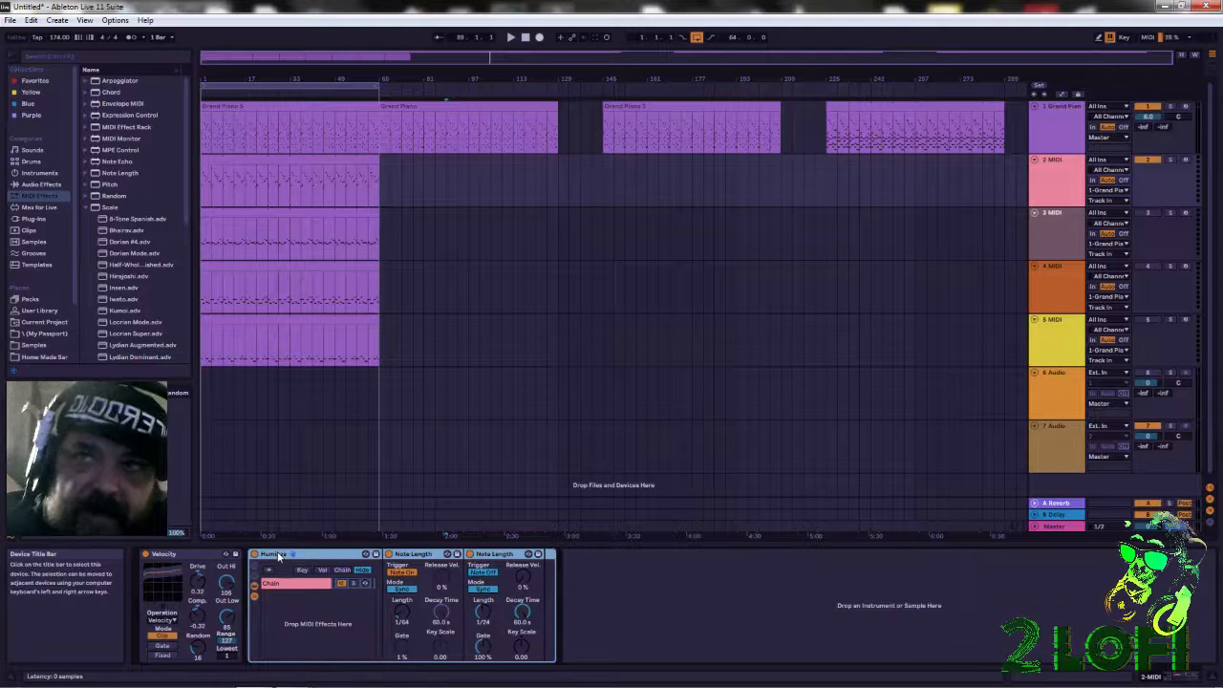
left_click(194, 555)
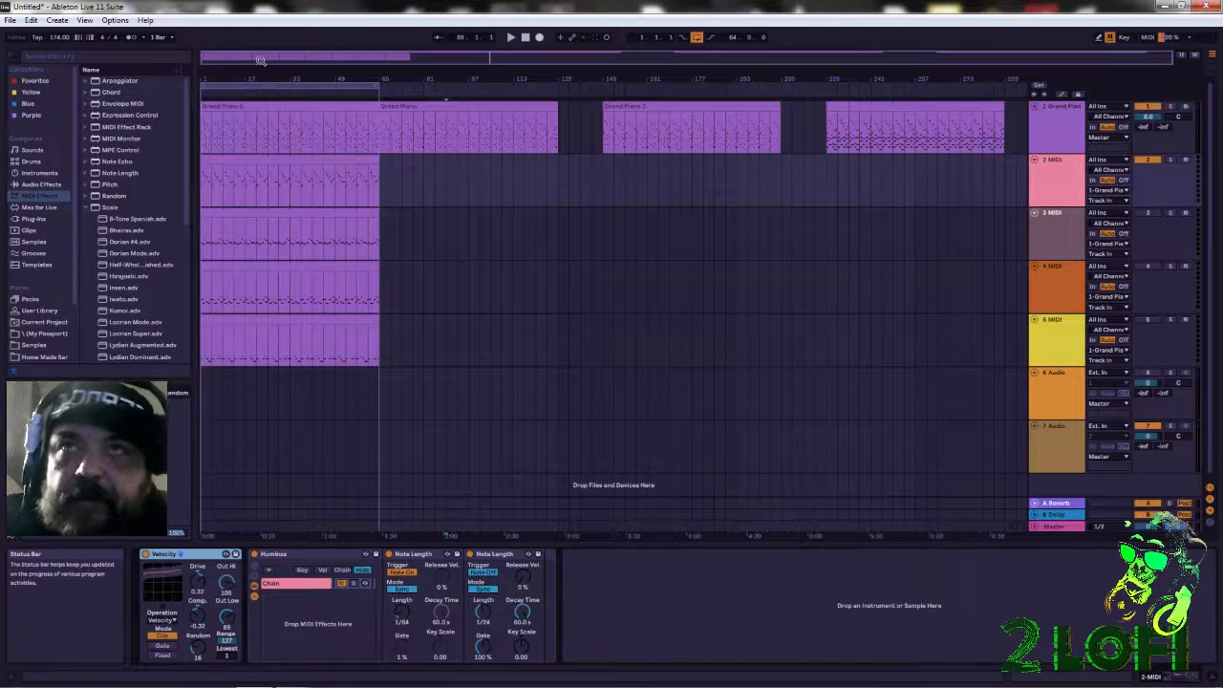
Open the Grand Piano clip at bar 1 and show its velocity lane instead of the chance lane.
left_click(314, 105)
double_click(315, 105)
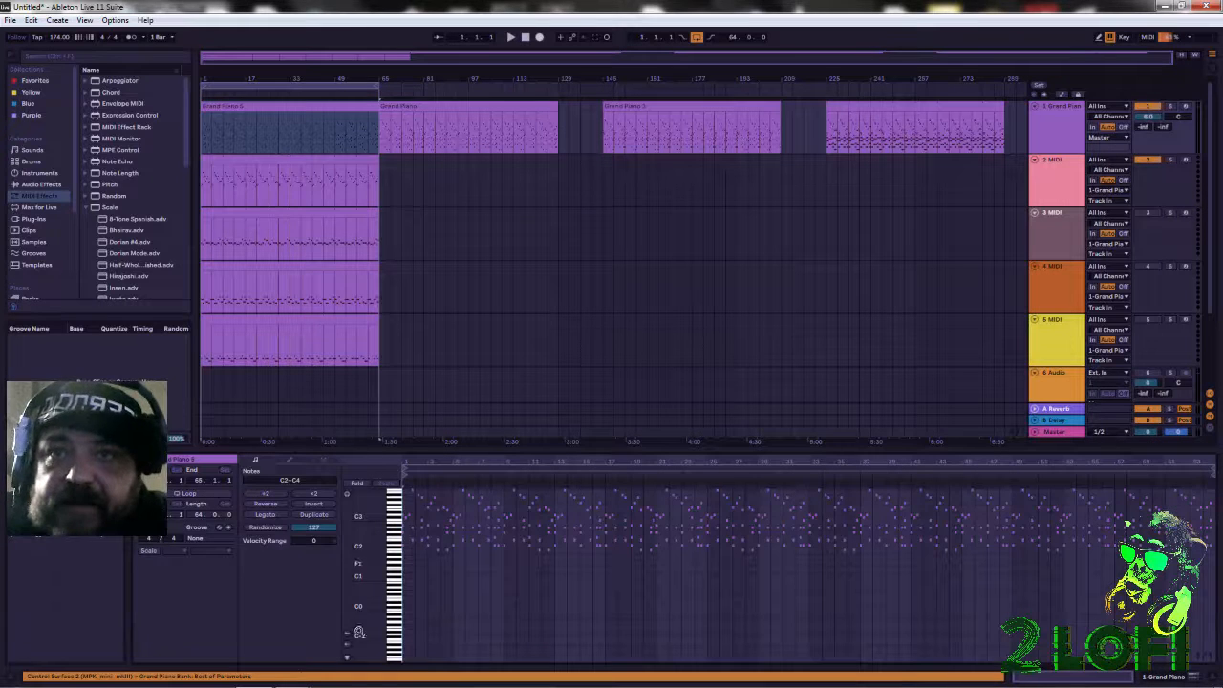
left_click(348, 647)
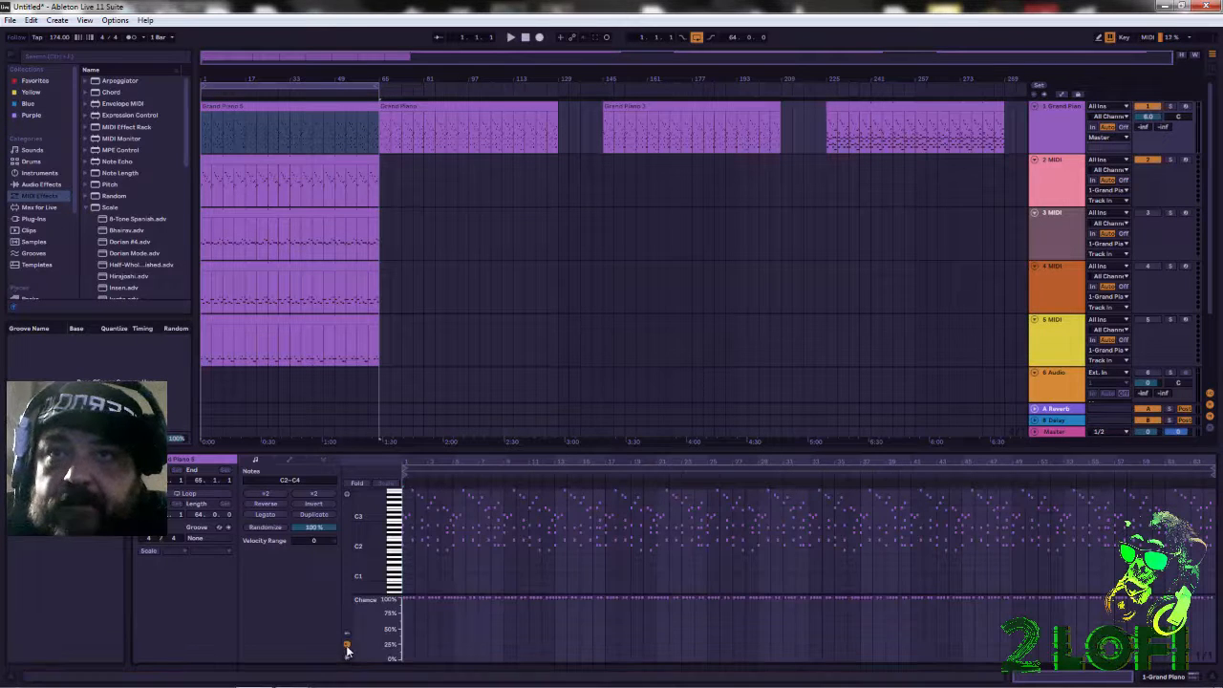
left_click(347, 632)
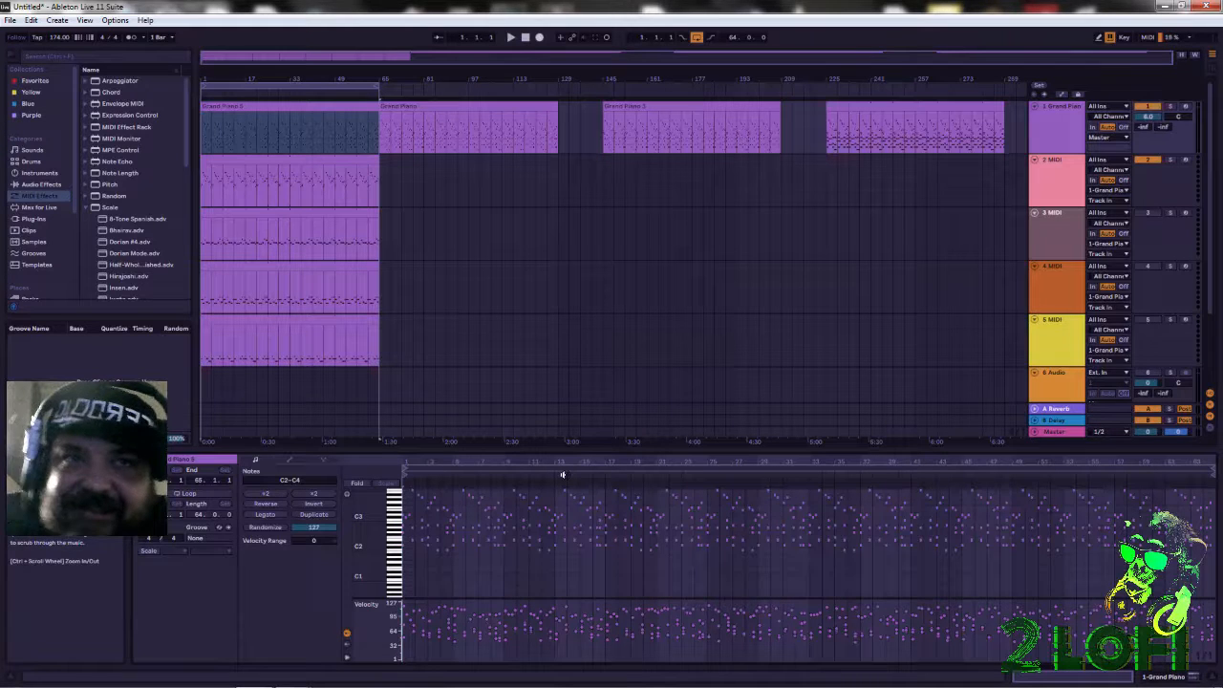
Examine the varied note starts and velocities of individual chords in the Grand Piano clip at bar 1.
mouse_move(845, 461)
left_mouse_down()
mouse_move(847, 634)
mouse_move(855, 516)
mouse_move(737, 520)
mouse_move(736, 573)
mouse_move(754, 492)
left_mouse_up()
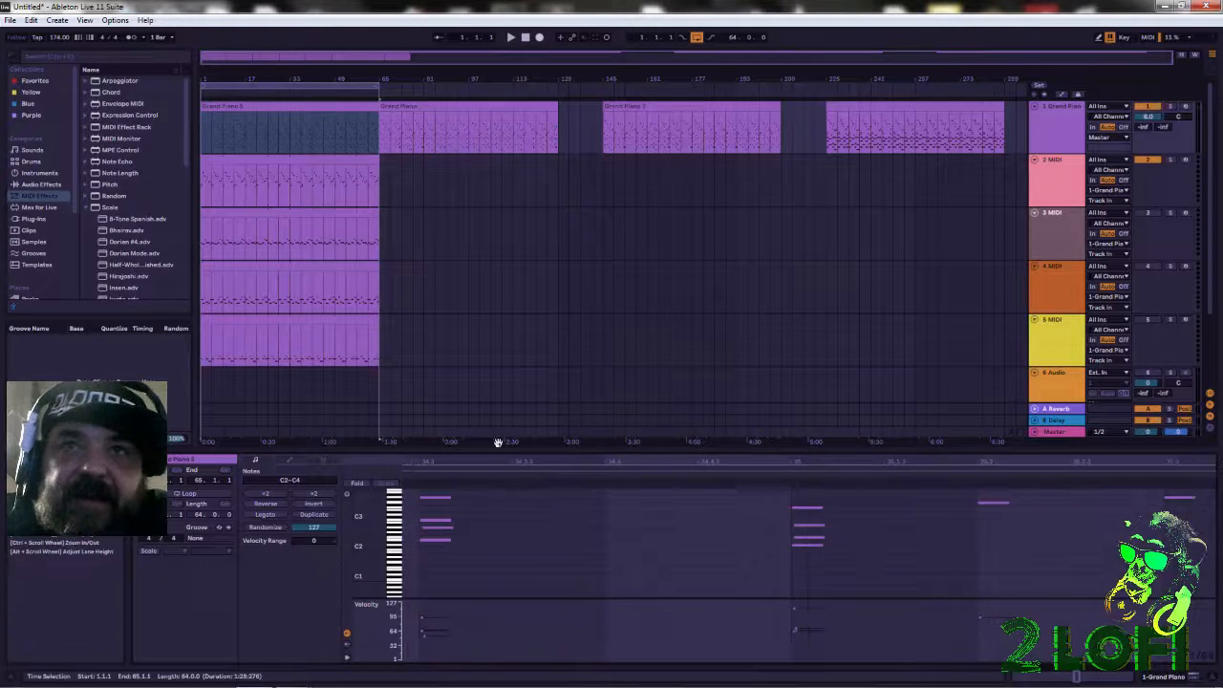
left_click_drag(418, 459, 418, 521)
left_click_drag(514, 461, 456, 487)
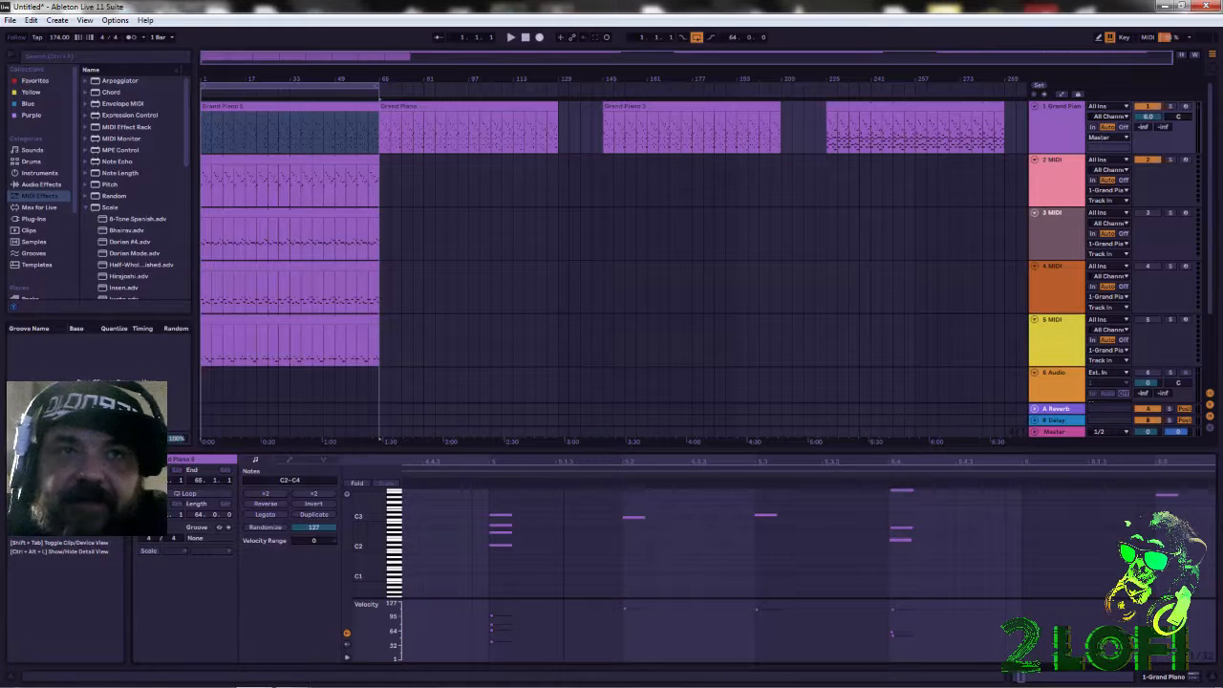
left_click_drag(526, 452, 526, 448)
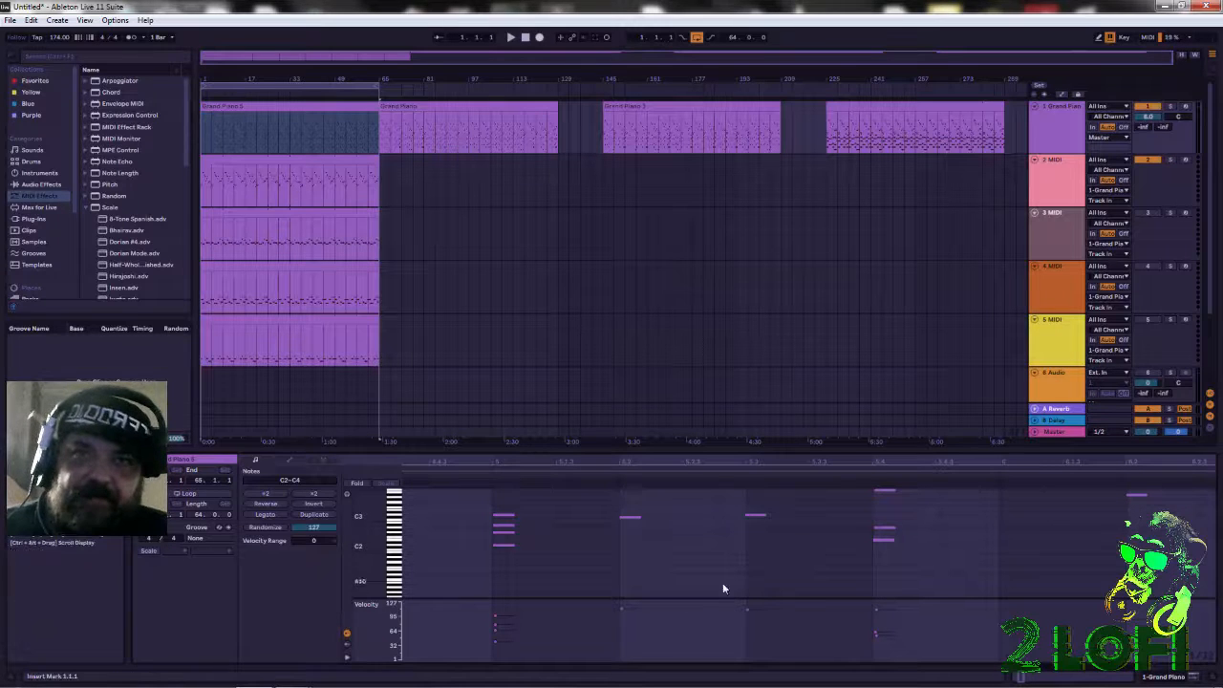
left_click_drag(621, 462, 457, 462)
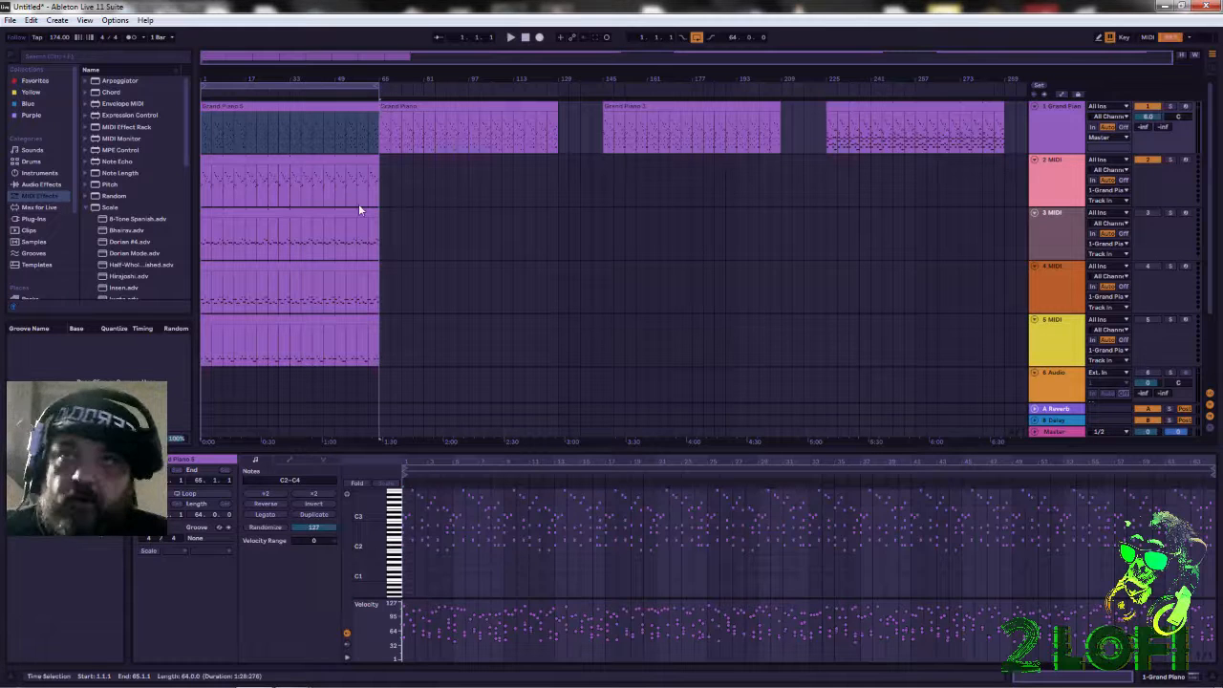
Inspect the modulated Gate of the 2 MIDI track's first Note Length and the Humanize LFO devices on 6 Audio.
left_click(1066, 182)
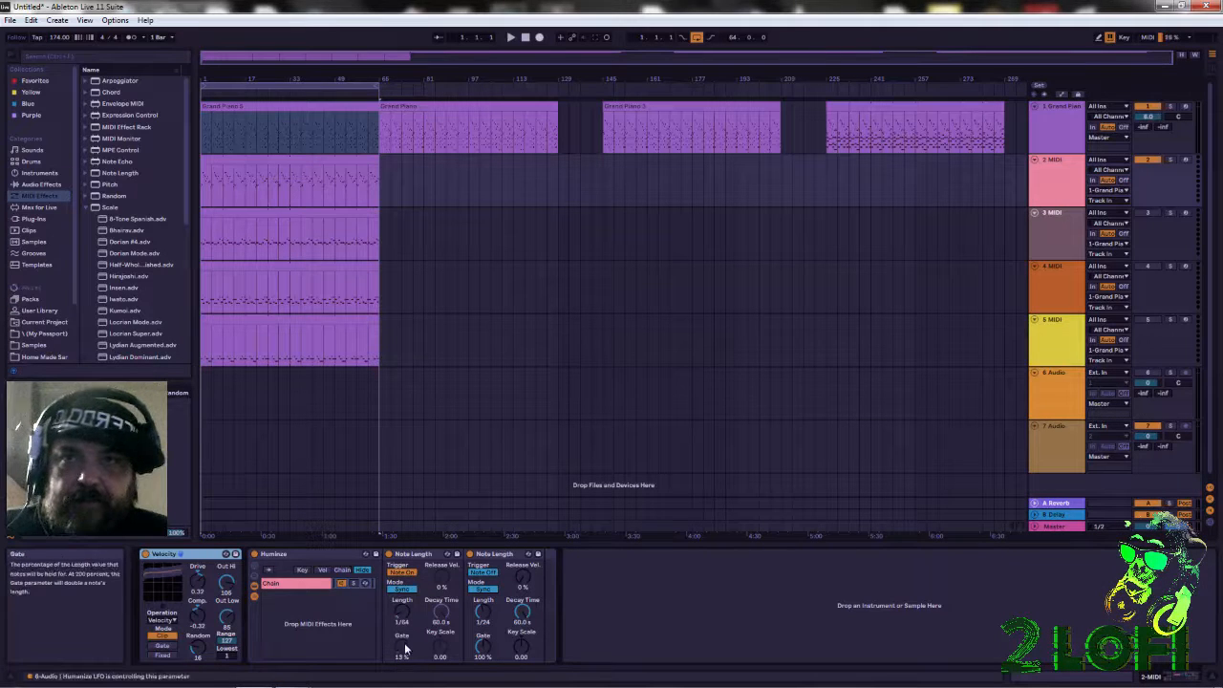
left_click_drag(409, 649, 408, 655)
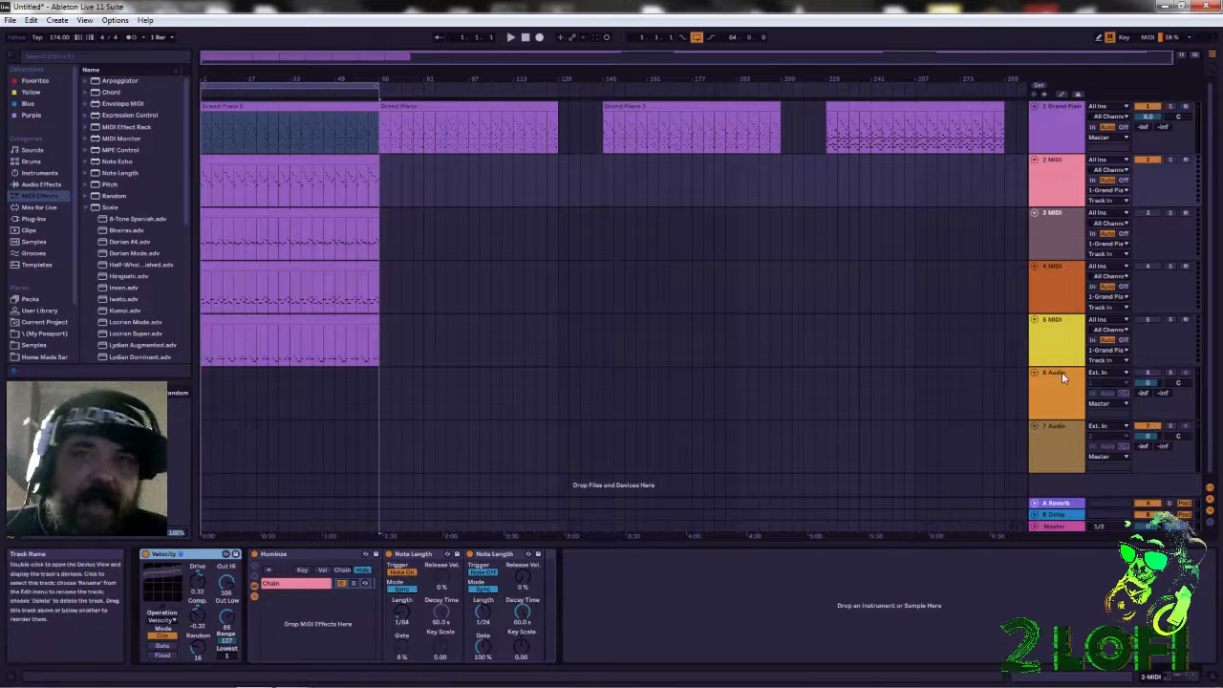
left_click(1084, 388)
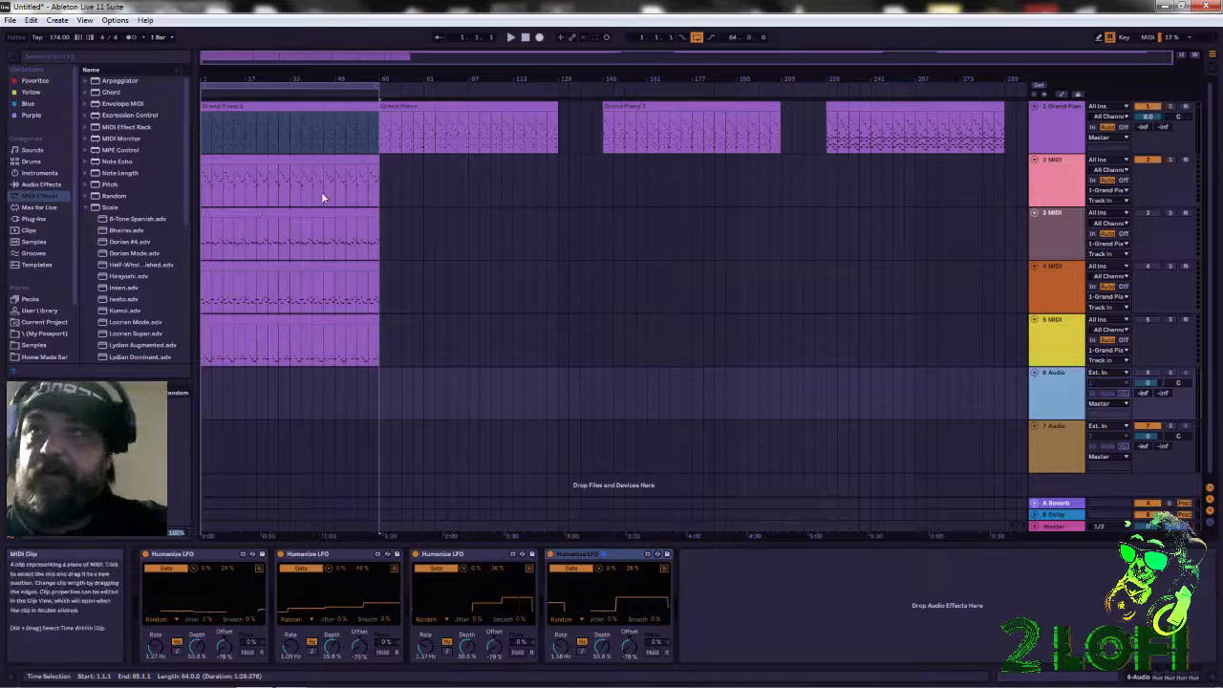
Browse the instrument presets and select ungroup huminizer.adg.
scroll(146, 185, "down", 4)
scroll(160, 250, "up", 2)
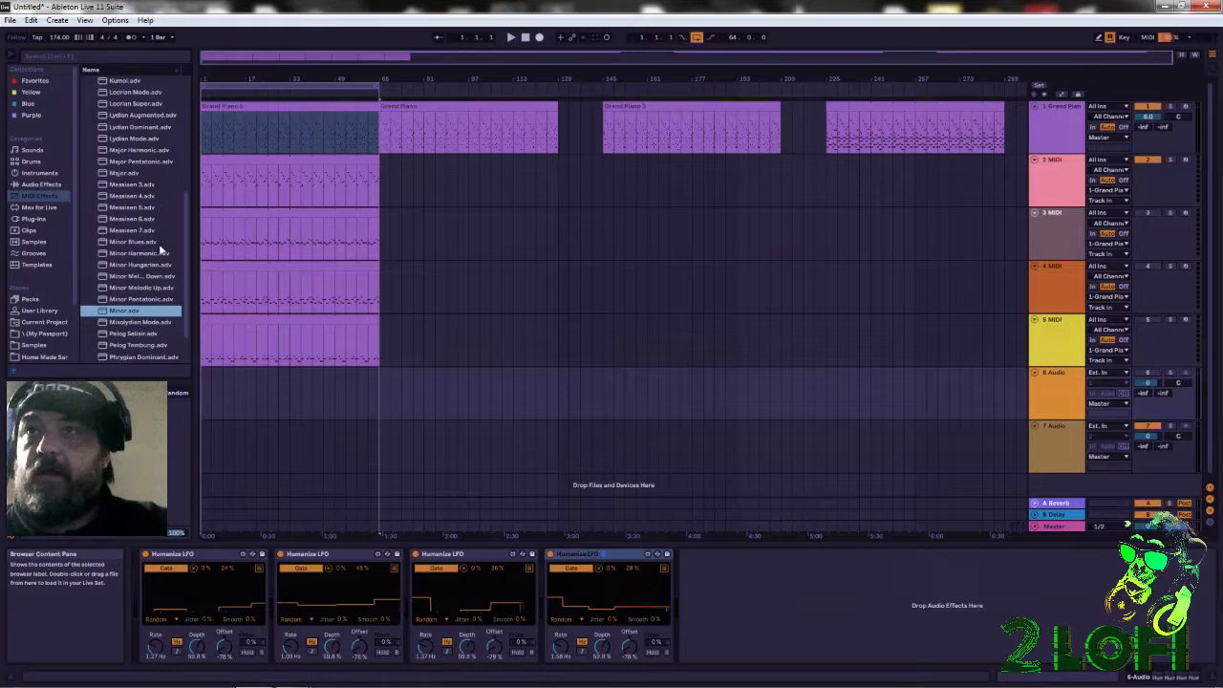
left_click(40, 173)
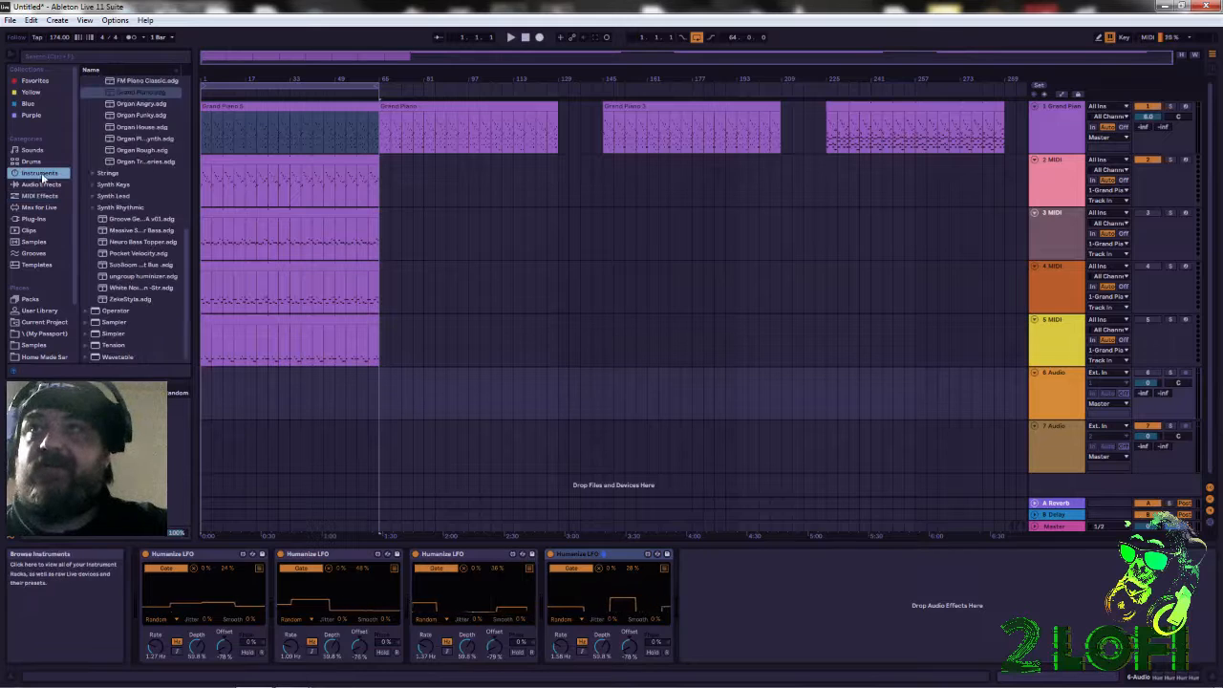
left_click(136, 276)
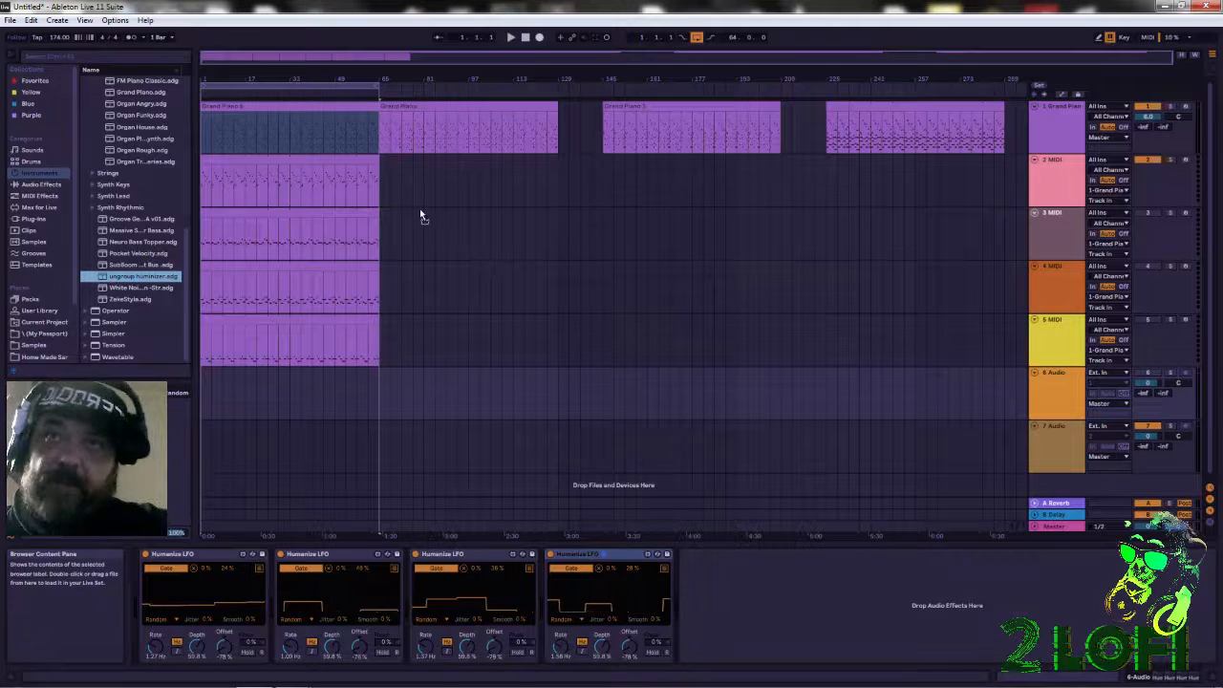
Insert a MIDI track below 7 Audio and load the ungroup huminizer.adg preset onto it.
left_click(1036, 454)
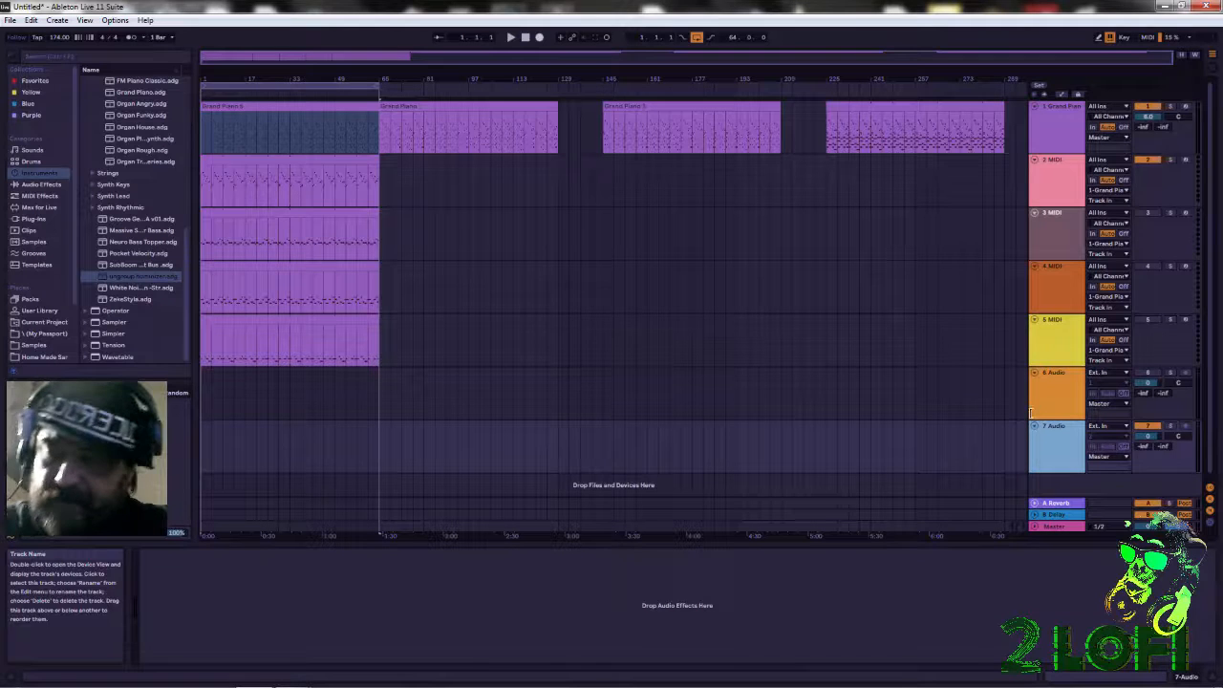
key("ctrl+shift+t")
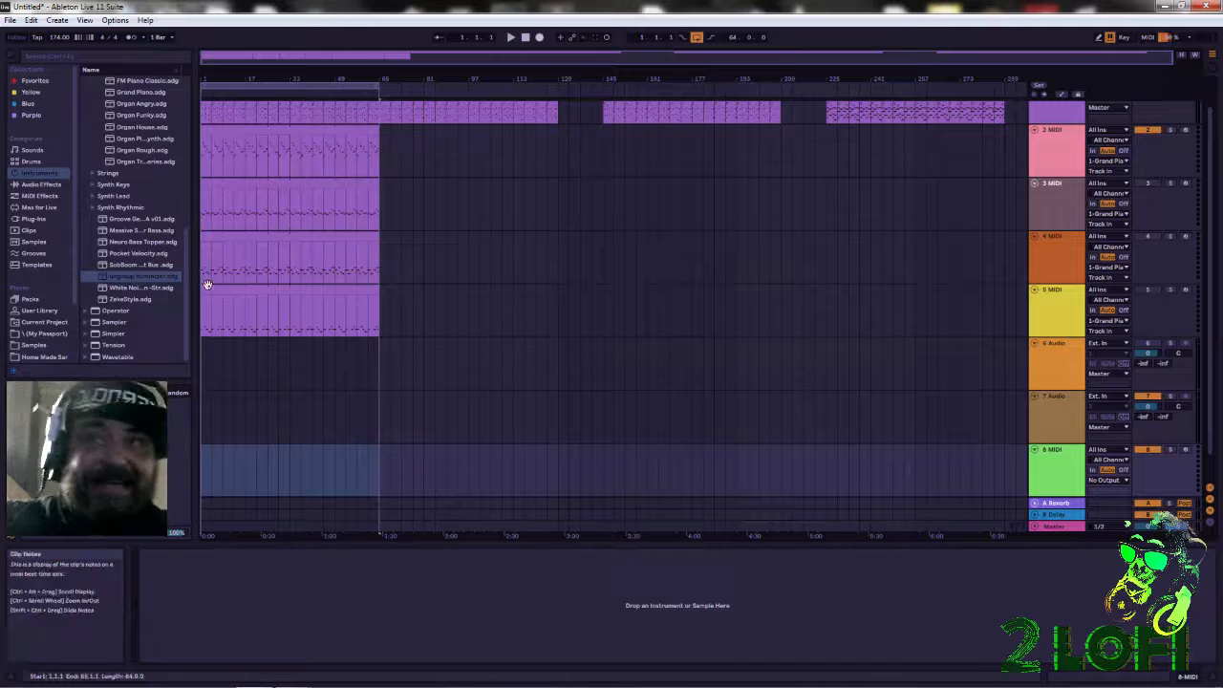
left_click(145, 276)
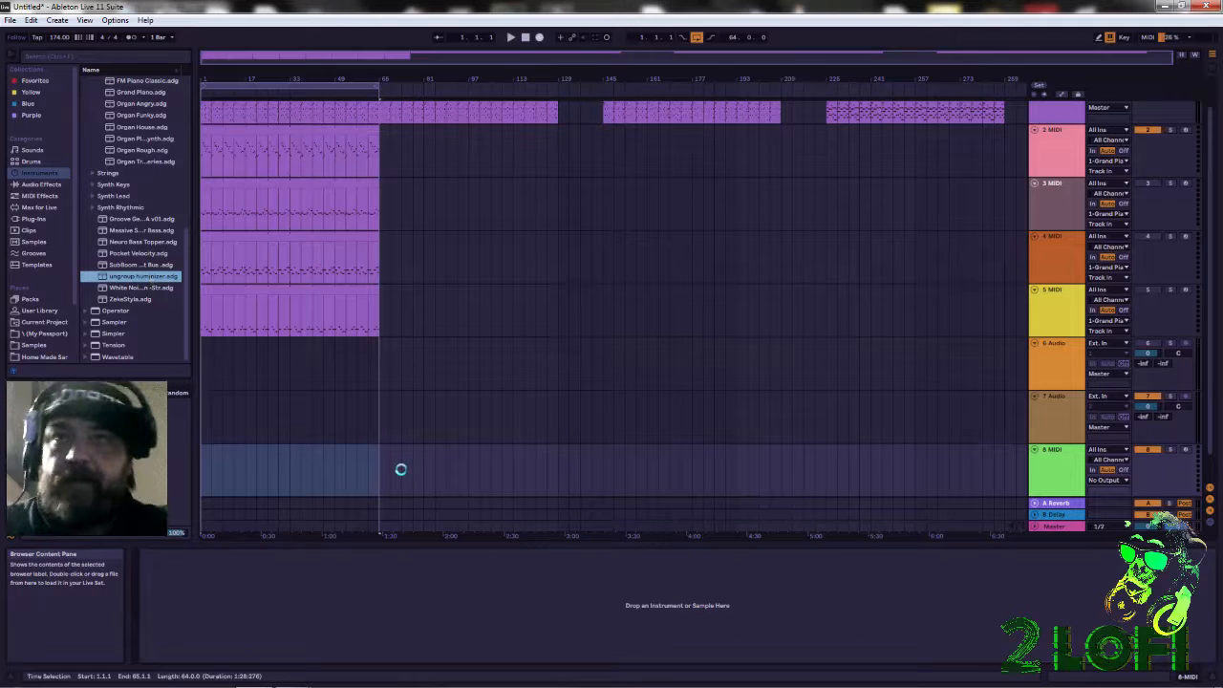
key("Return")
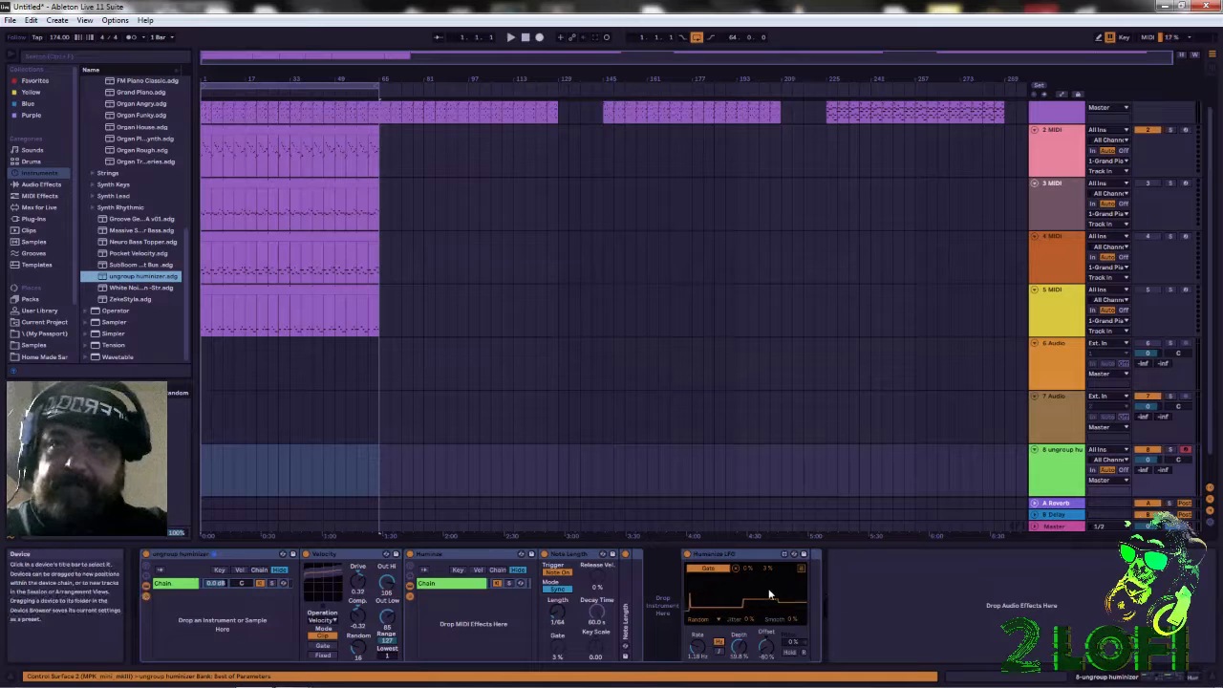
Ungroup the ungroup huminizer rack on the new track and raise the Humanize LFO's maximum modulation to 44%.
right_click(248, 552)
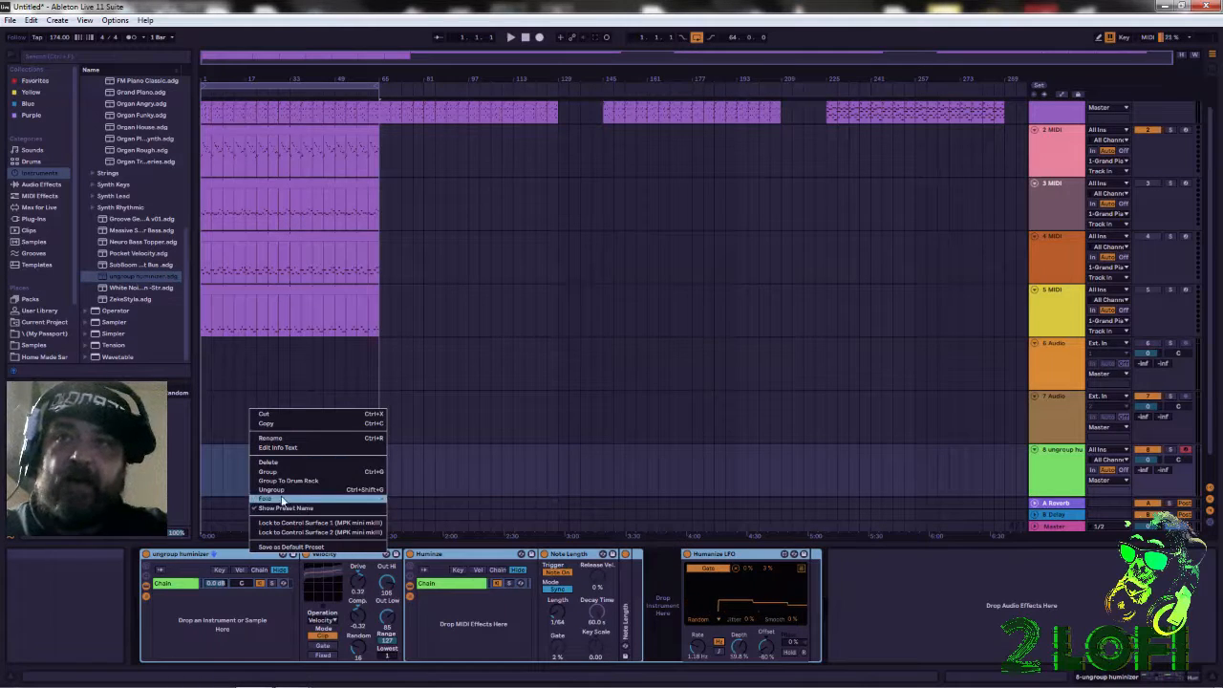
left_click(271, 490)
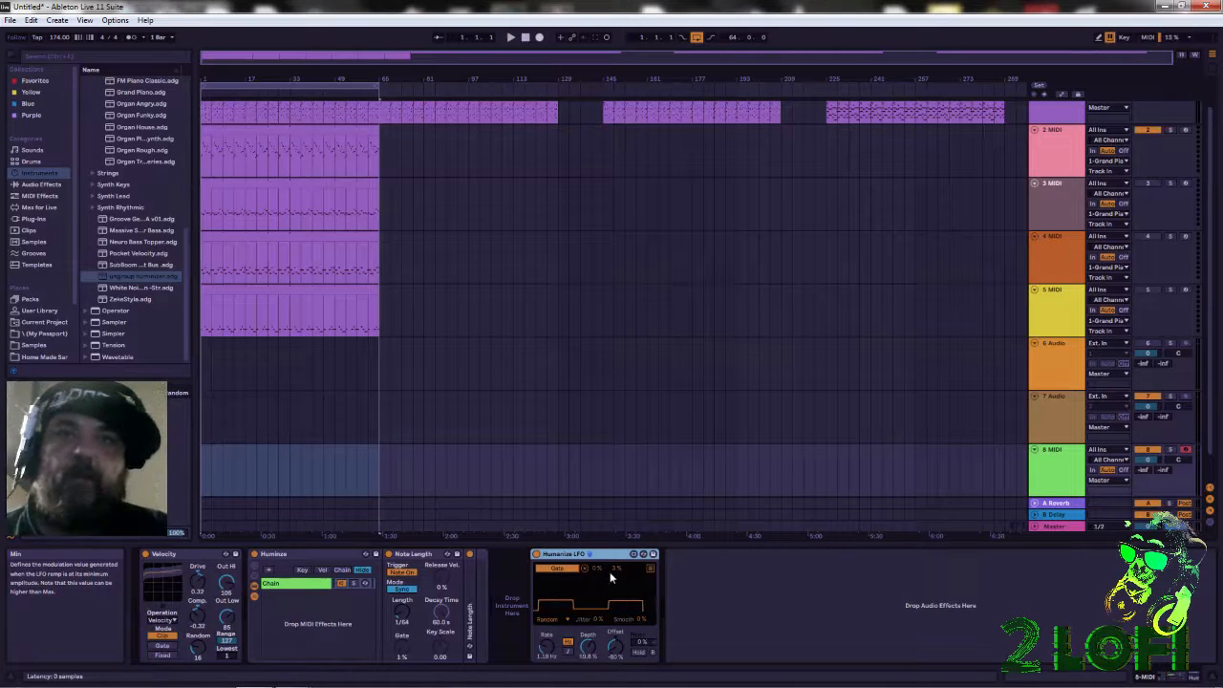
left_click_drag(614, 565, 615, 549)
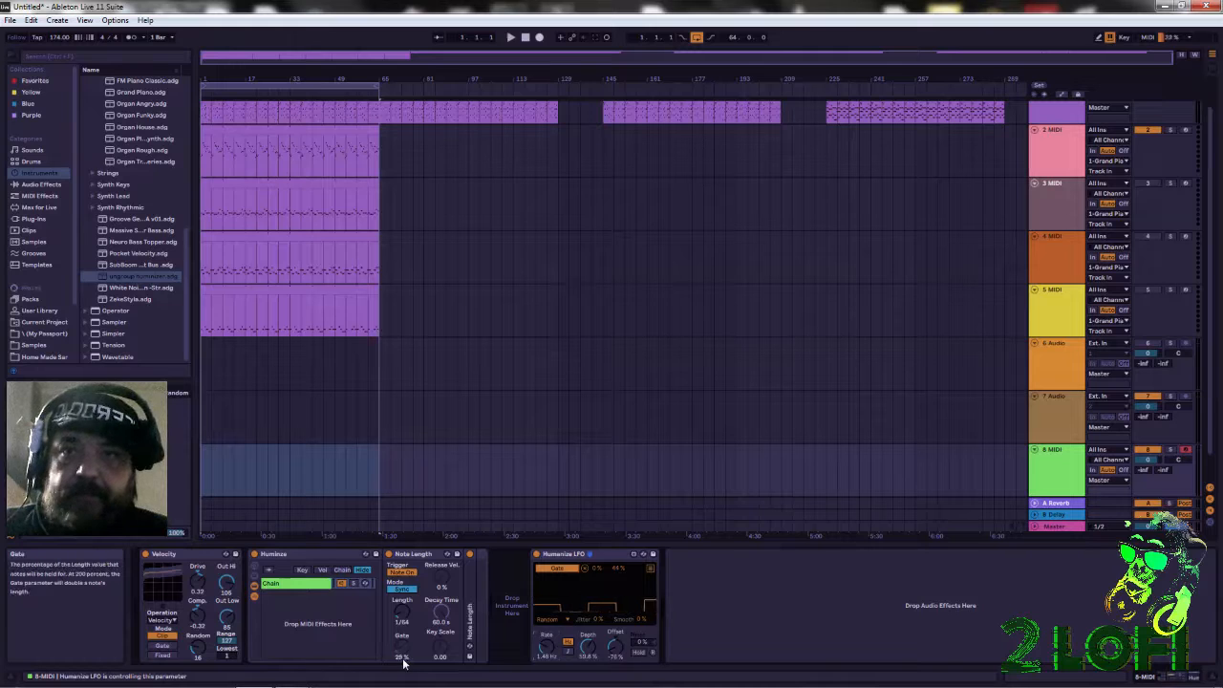
Move the Humanize LFO from 8 MIDI to 7 Audio and check the output options of both resulting device chains.
left_click(606, 554)
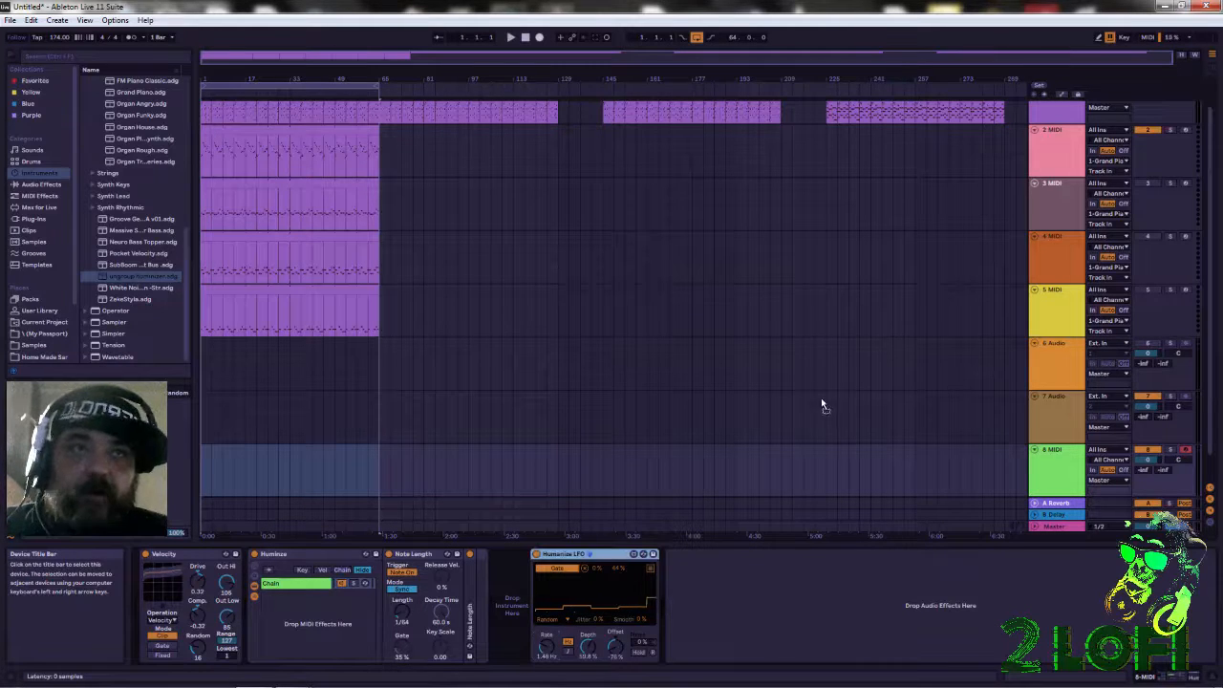
left_click(692, 419)
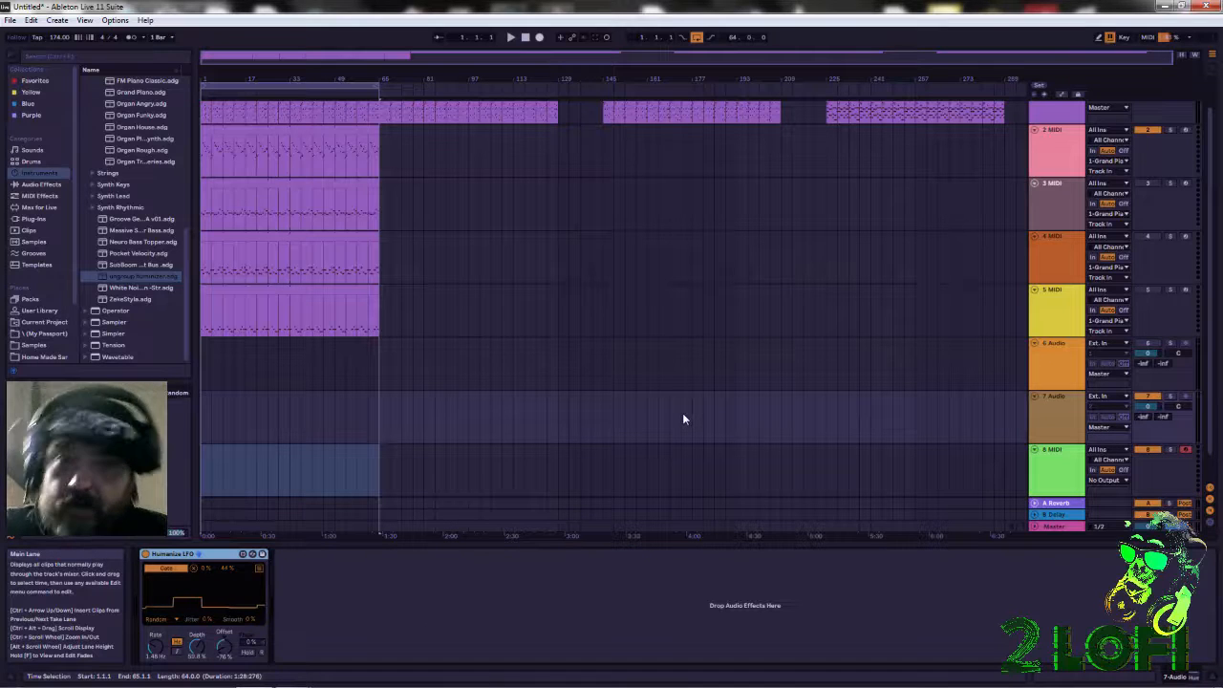
left_click(1060, 473)
left_click(1111, 480)
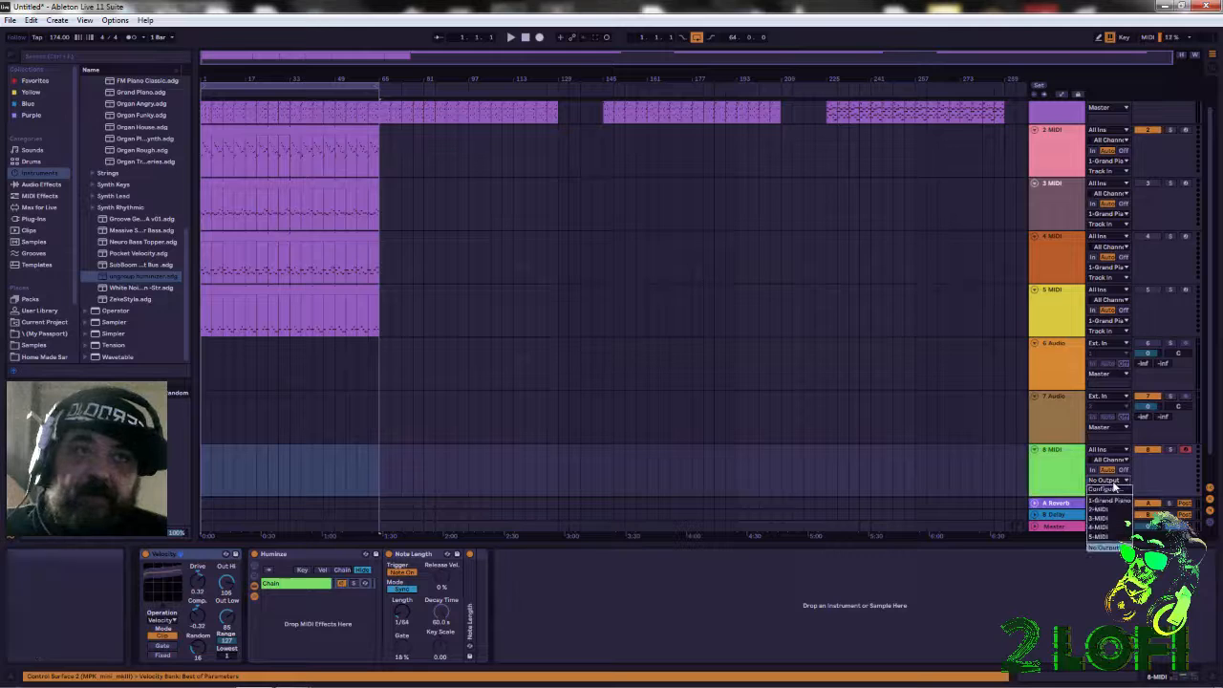
left_click(1046, 475)
left_click(1027, 441)
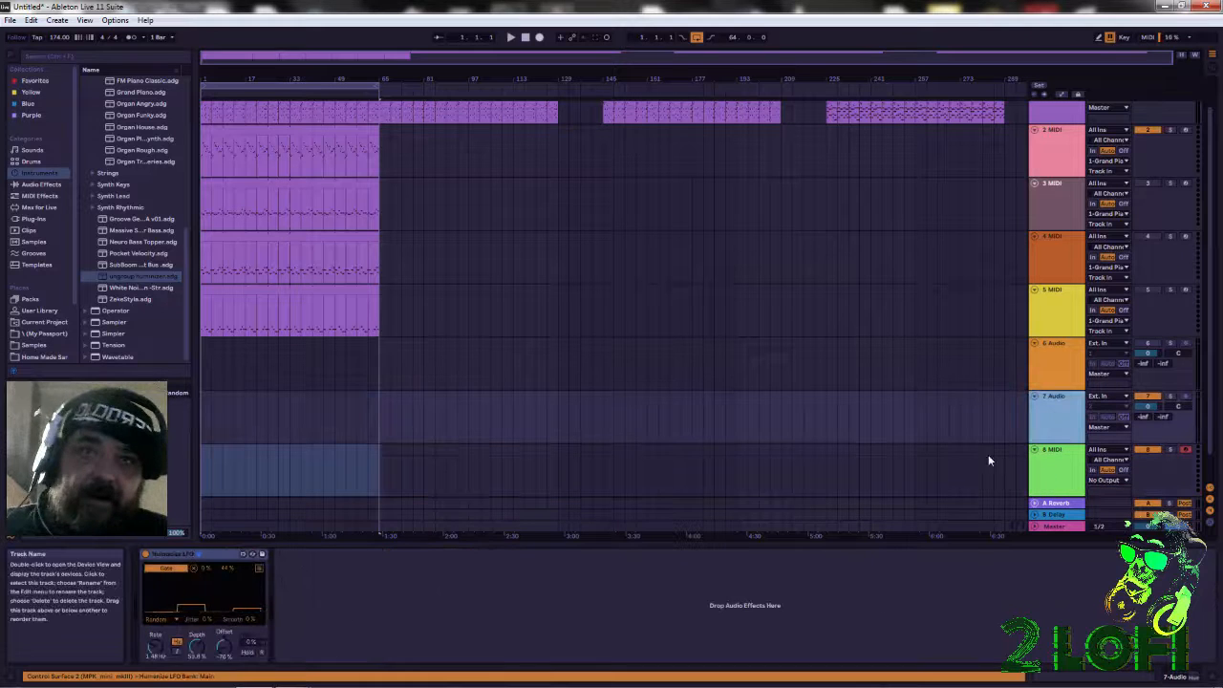
Return the Humanize LFO from 7 Audio to 8 MIDI and check that MIDI track's output routing options.
left_click(163, 554)
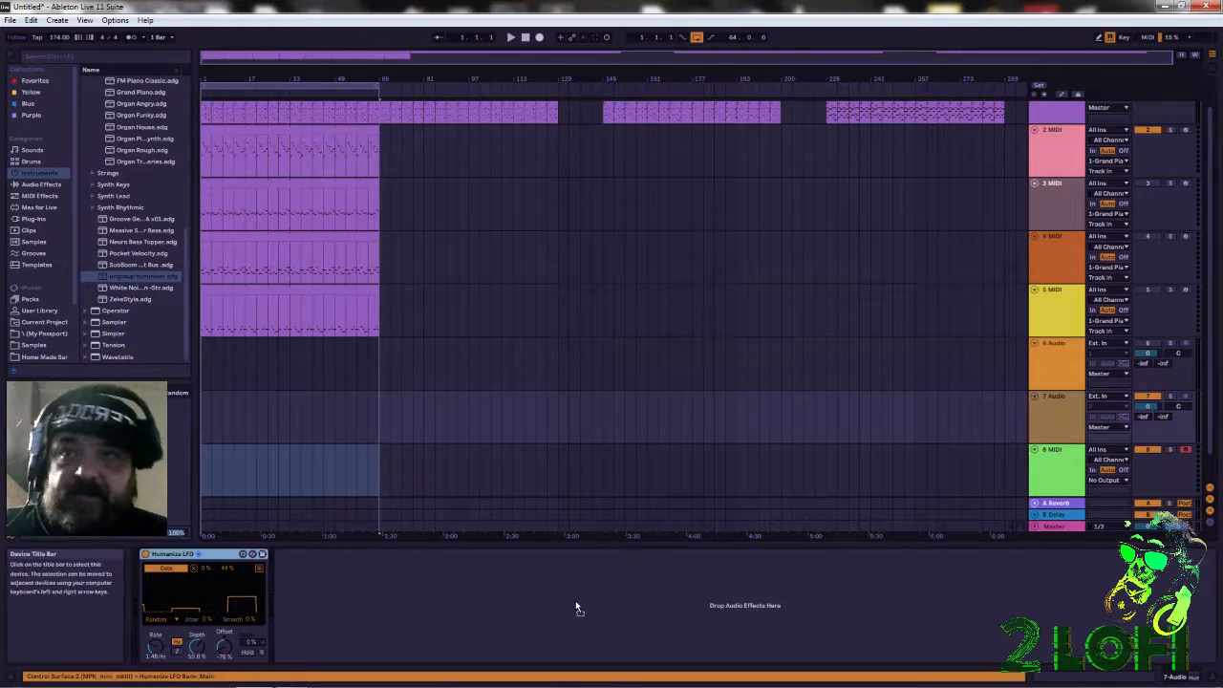
left_click(430, 475)
left_click(1108, 479)
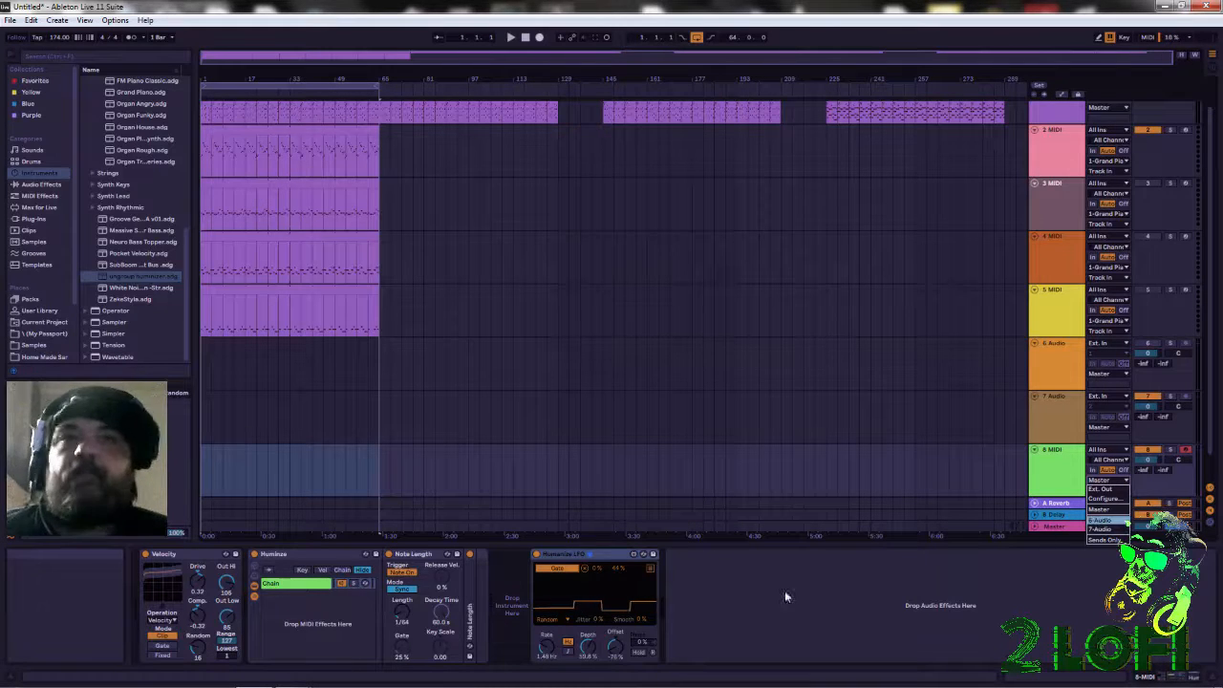
Place the Humanize LFO from 8 MIDI on the 7 Audio track.
left_click(604, 559)
left_click(620, 556)
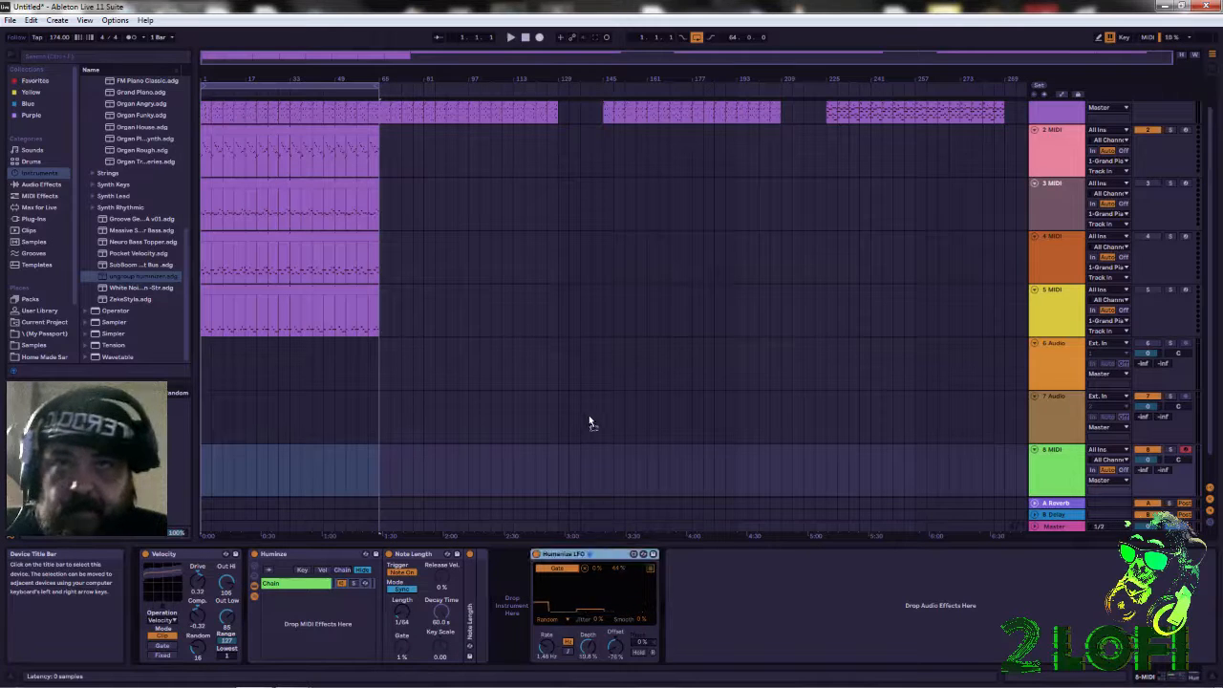
left_click(588, 418)
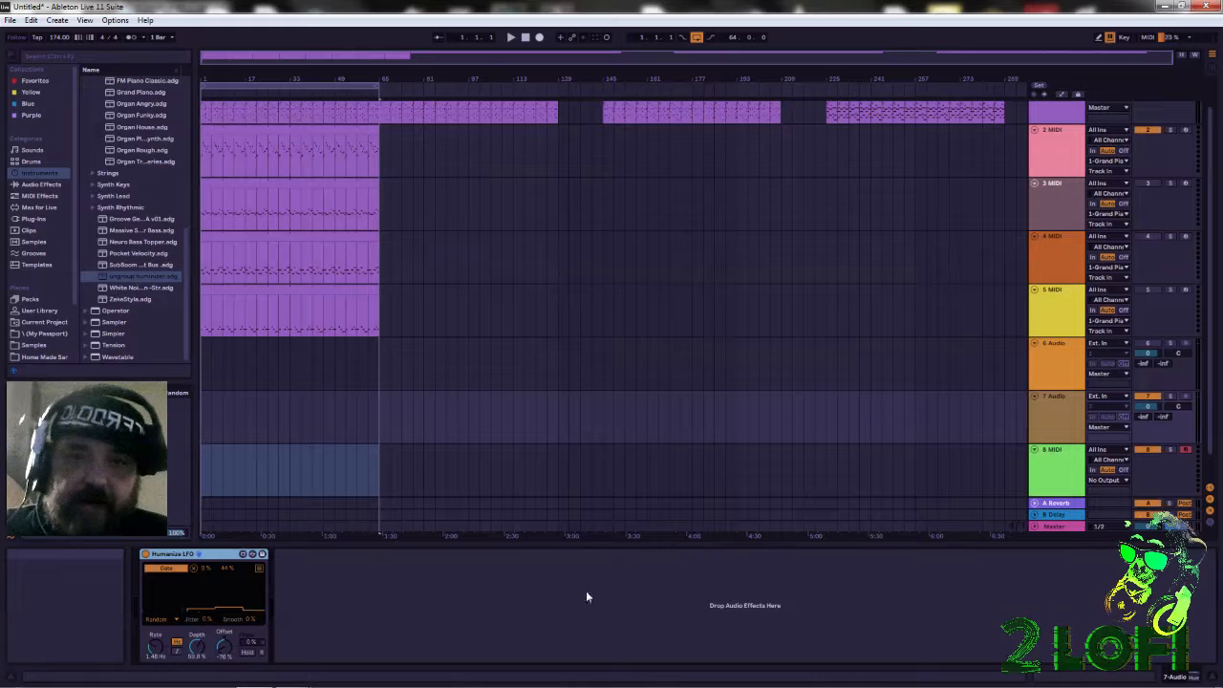
Check the 8 MIDI track's output routing options, then compare the humanizer device chains on the 2 MIDI to 5 MIDI tracks.
left_click(1128, 485)
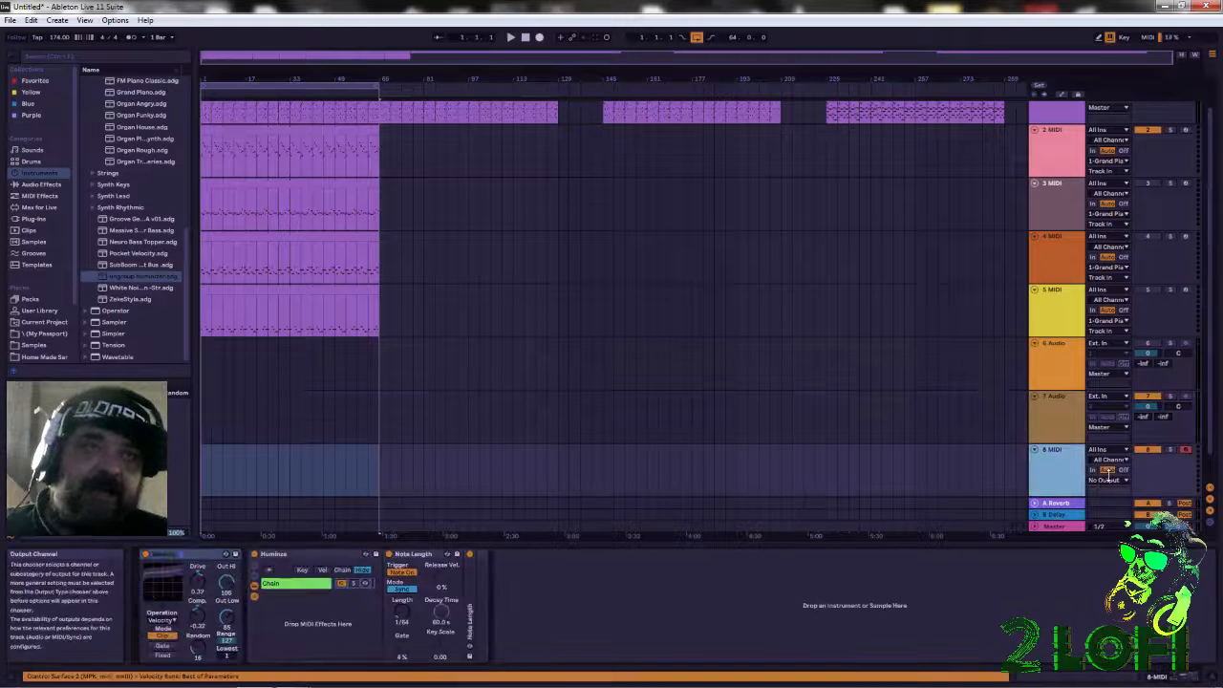
left_click(1108, 480)
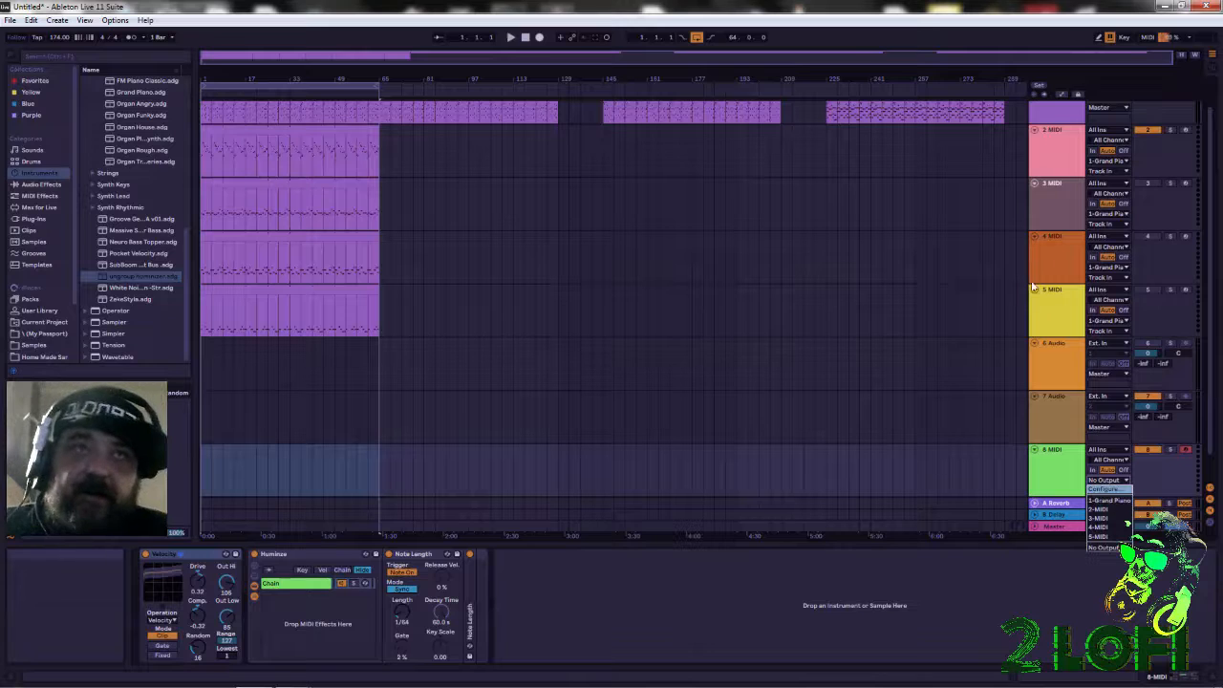
left_click(1052, 143)
left_click(1051, 141)
left_click(1059, 203)
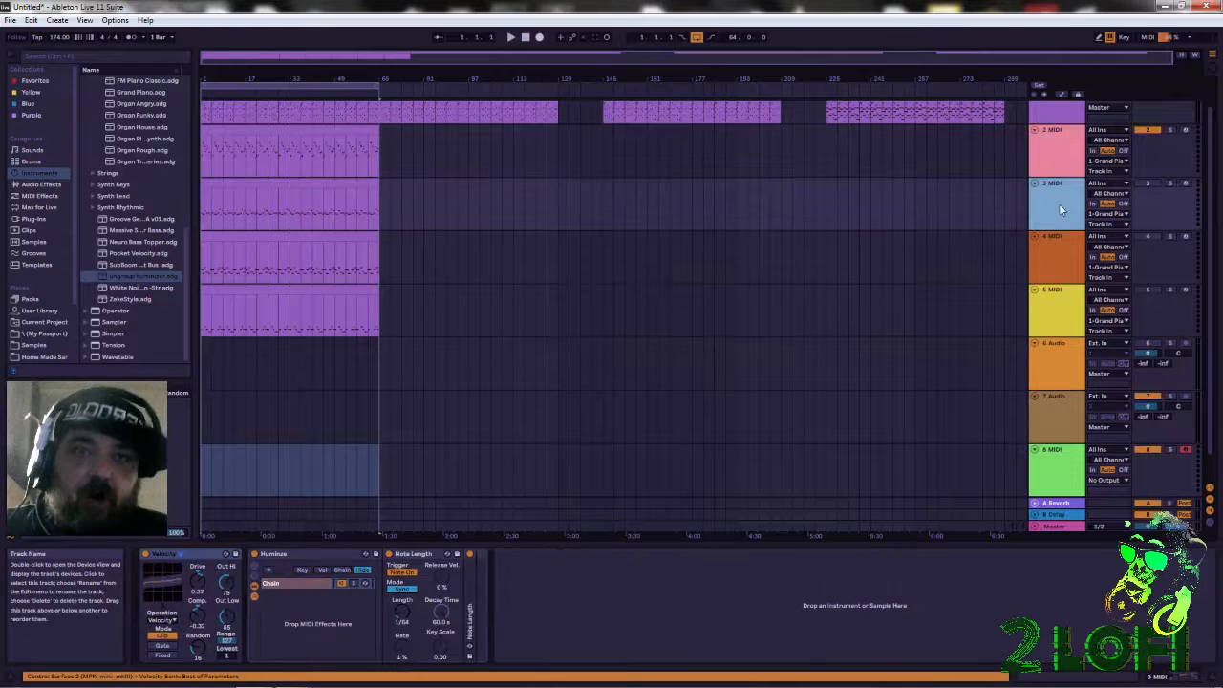
left_click(1063, 237)
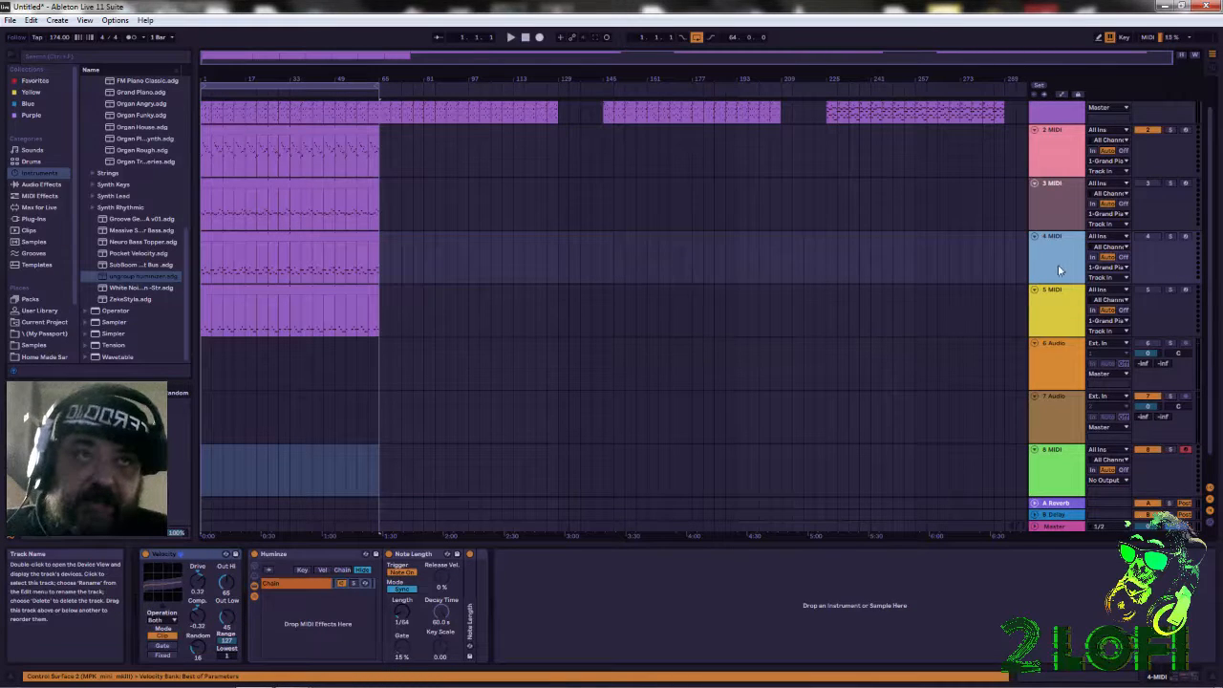
left_click(1078, 316)
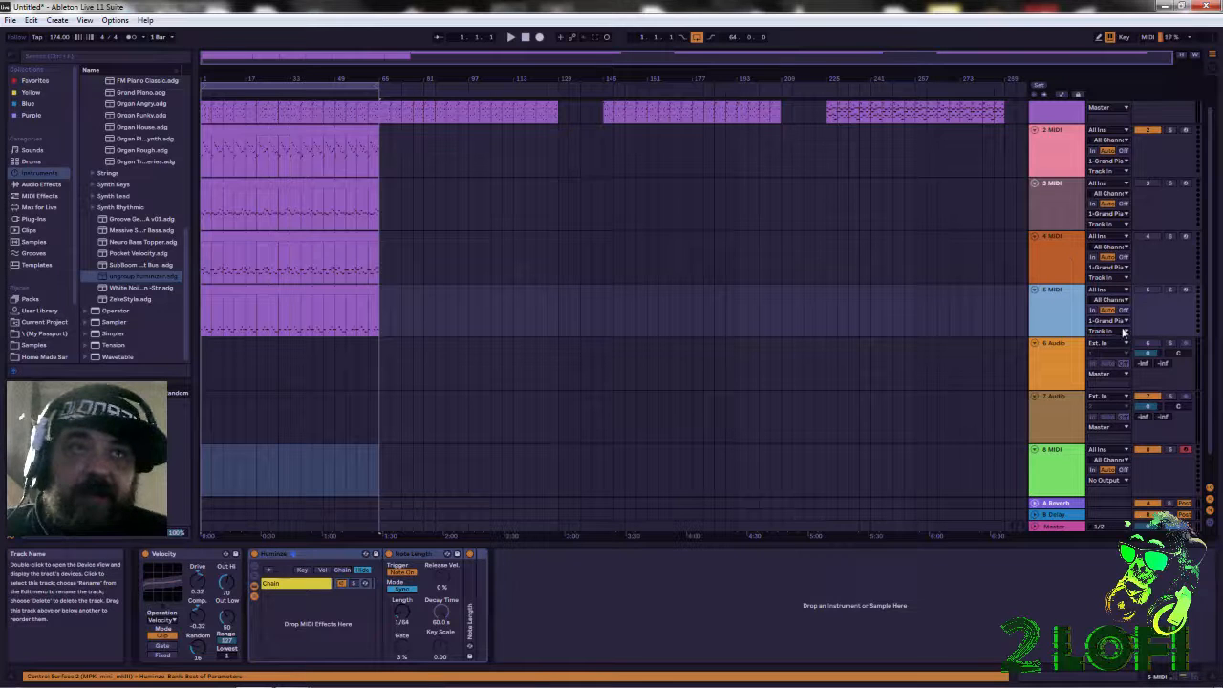
Open the notes of the first clip on the 1 Grand Piano track, with a smaller clip view and the velocity lane hidden.
scroll(1057, 242, "up", 1)
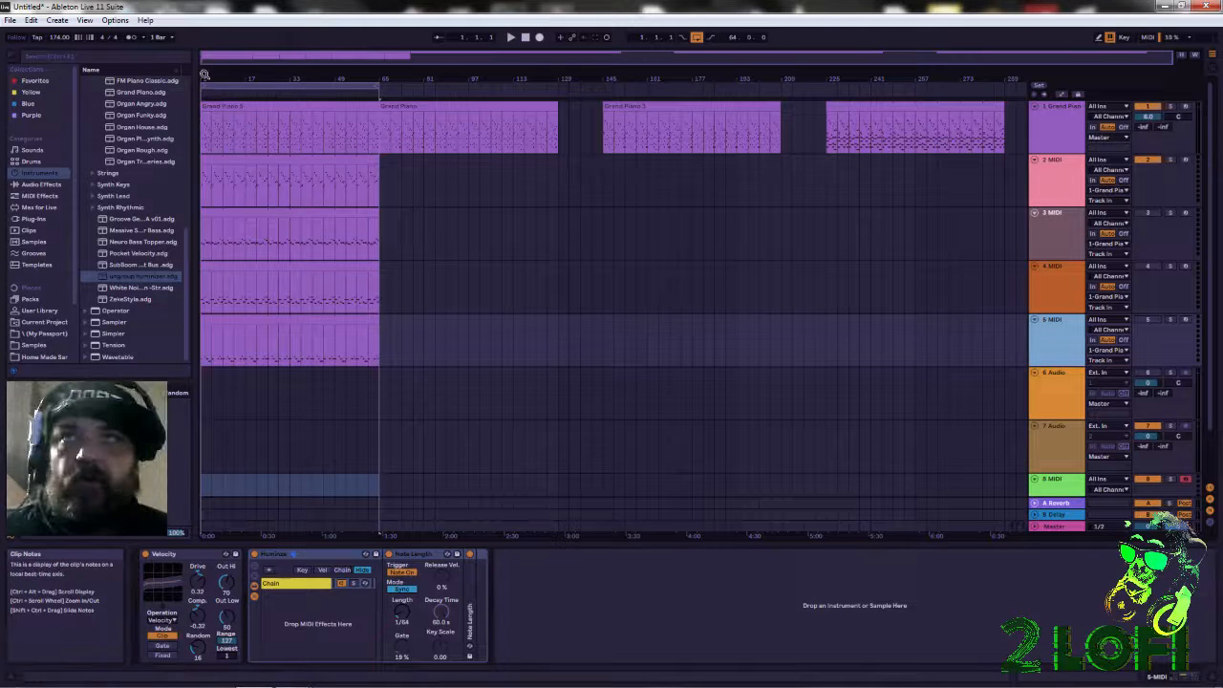
left_click(230, 107)
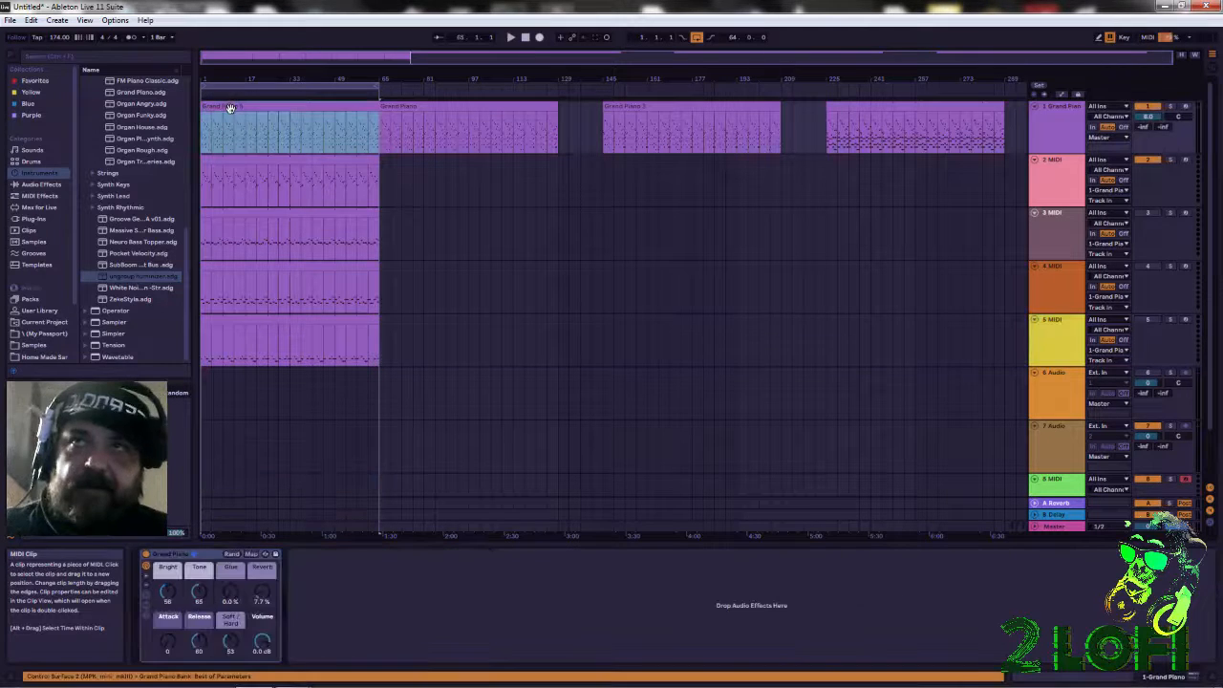
double_click(268, 148)
left_click_drag(238, 78, 428, 101)
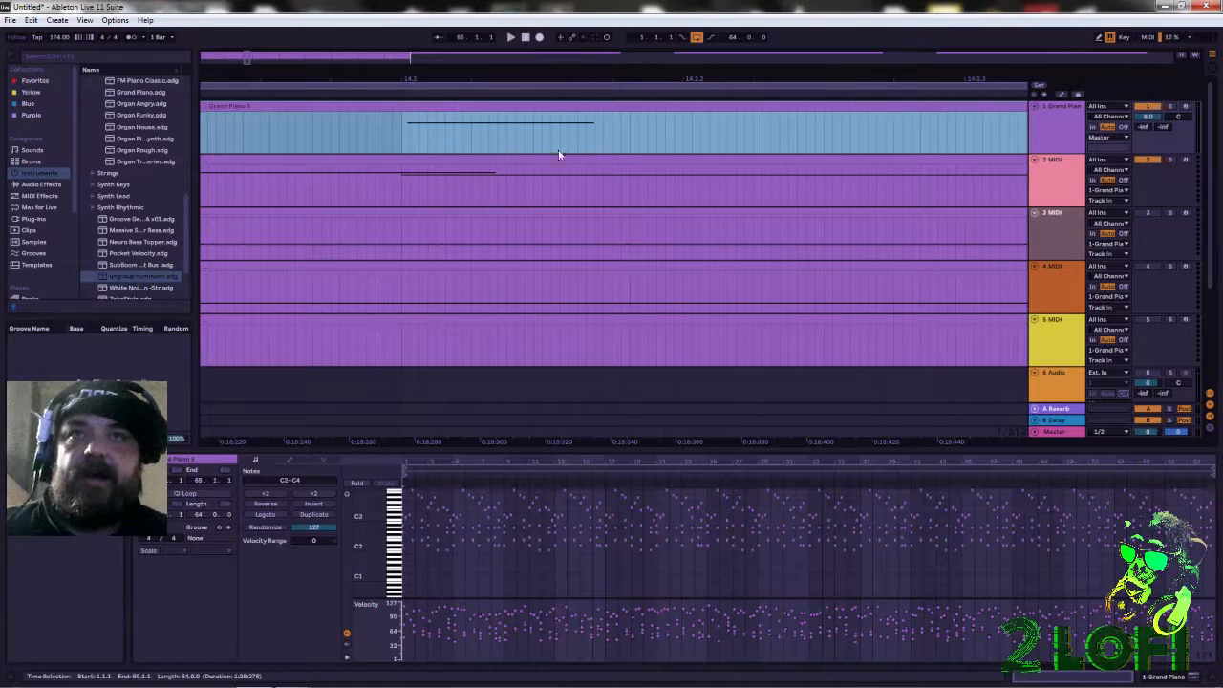
left_click_drag(643, 463, 647, 576)
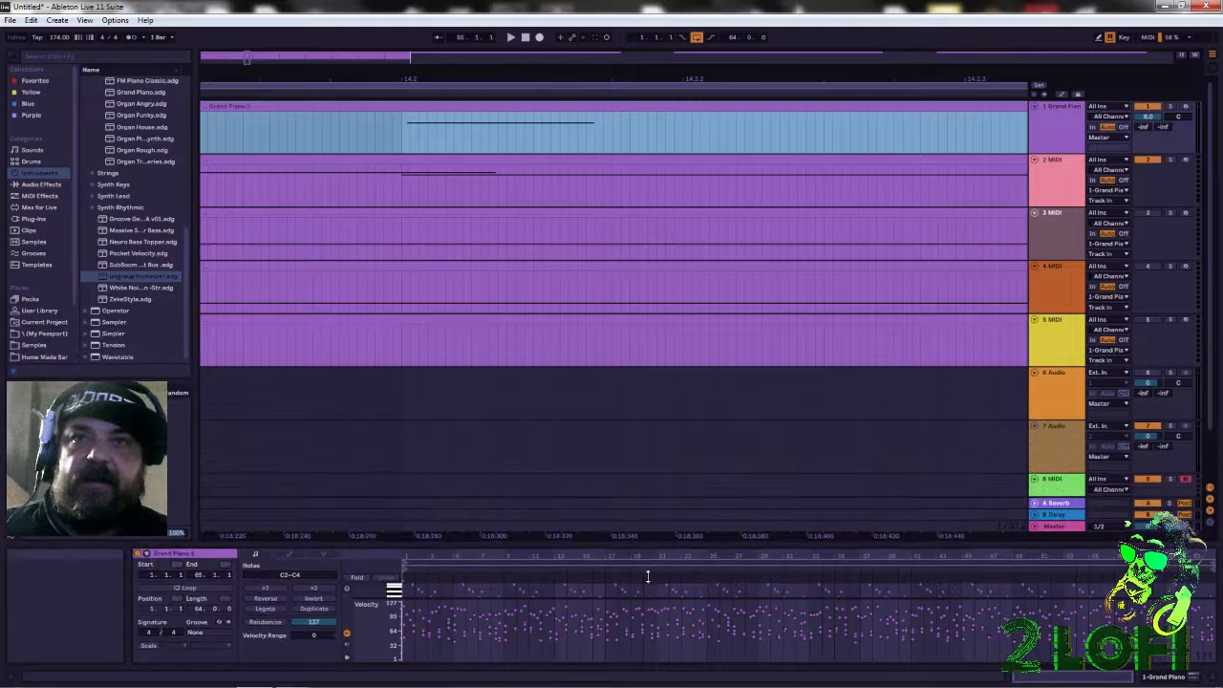
left_click(347, 633)
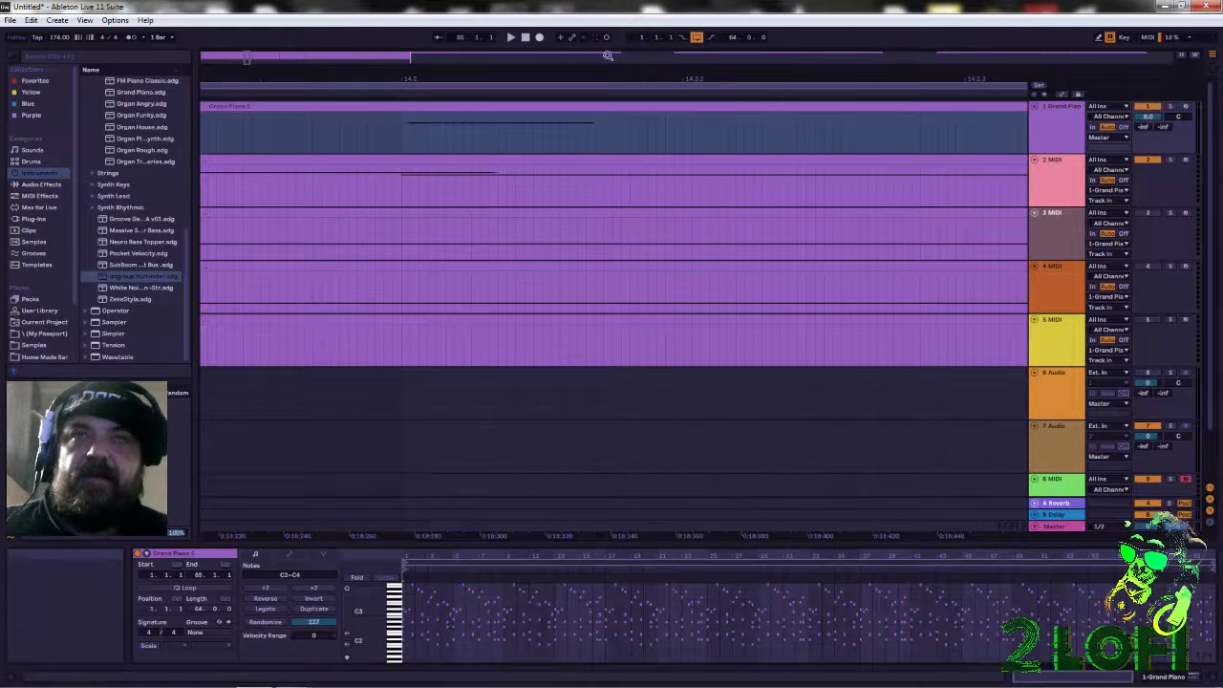
Select the time range around the chord at 16.2 in the first Grand Piano clip.
left_click(641, 76)
left_click_drag(641, 76, 638, 184)
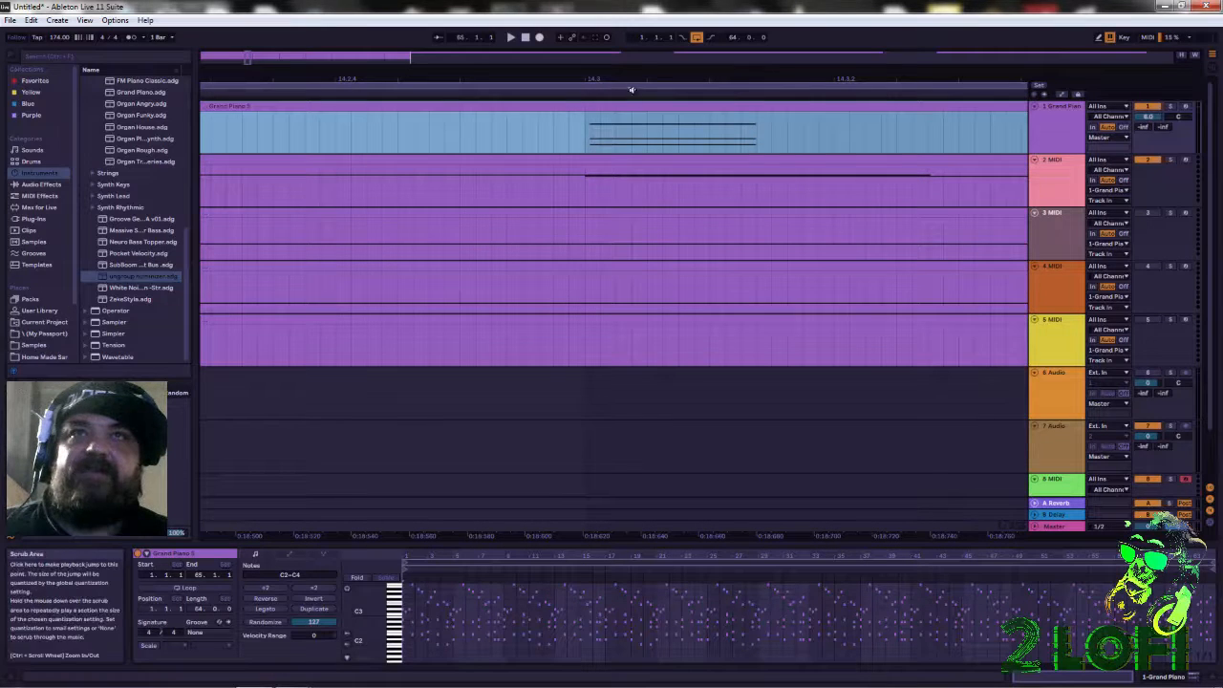
left_click_drag(636, 82, 261, 101)
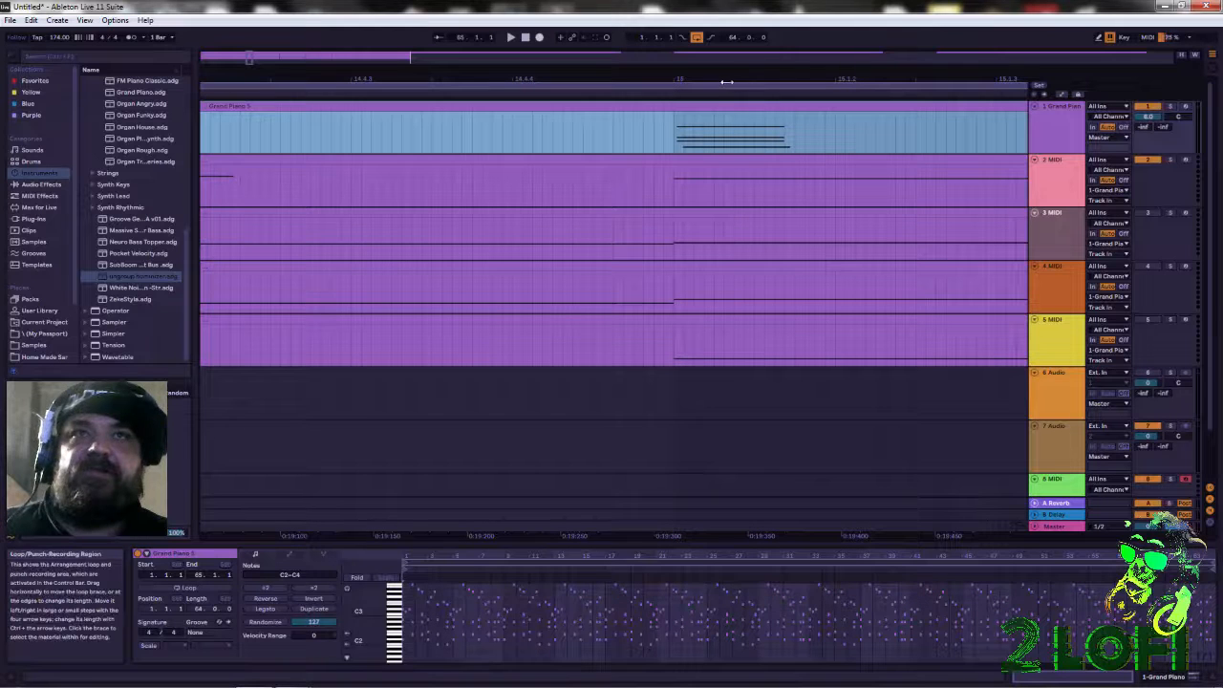
left_click_drag(687, 82, 410, 74)
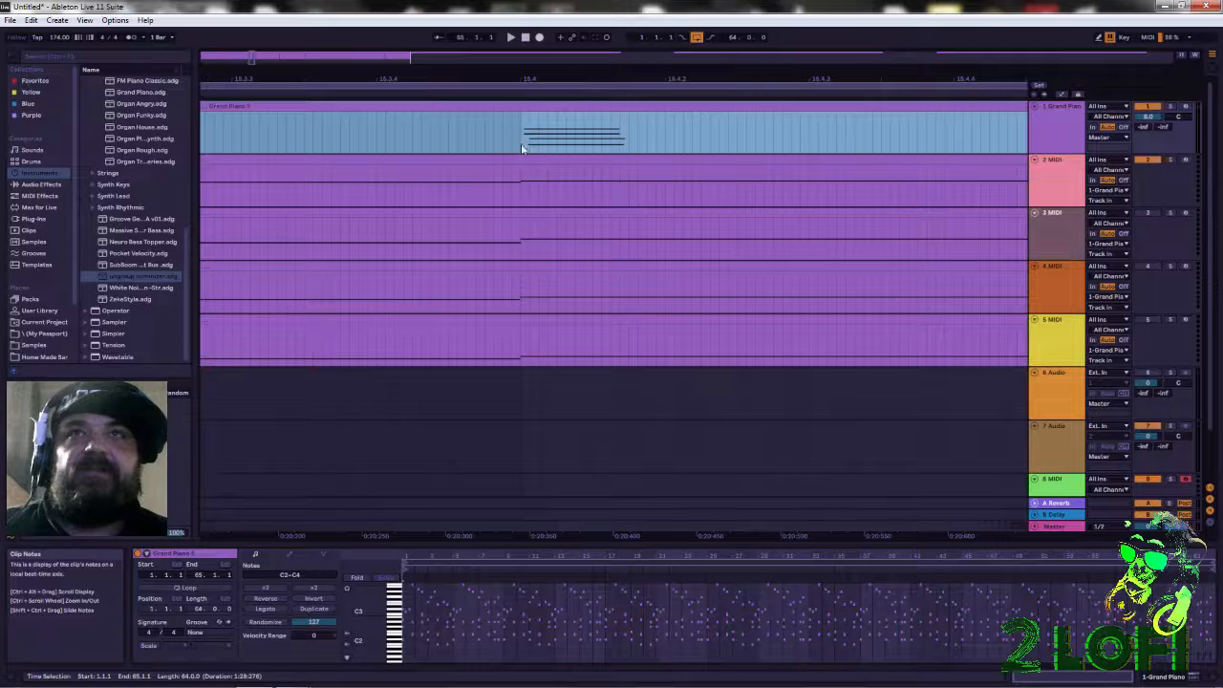
left_click_drag(546, 78, 416, 92)
left_click_drag(545, 88, 57, 43)
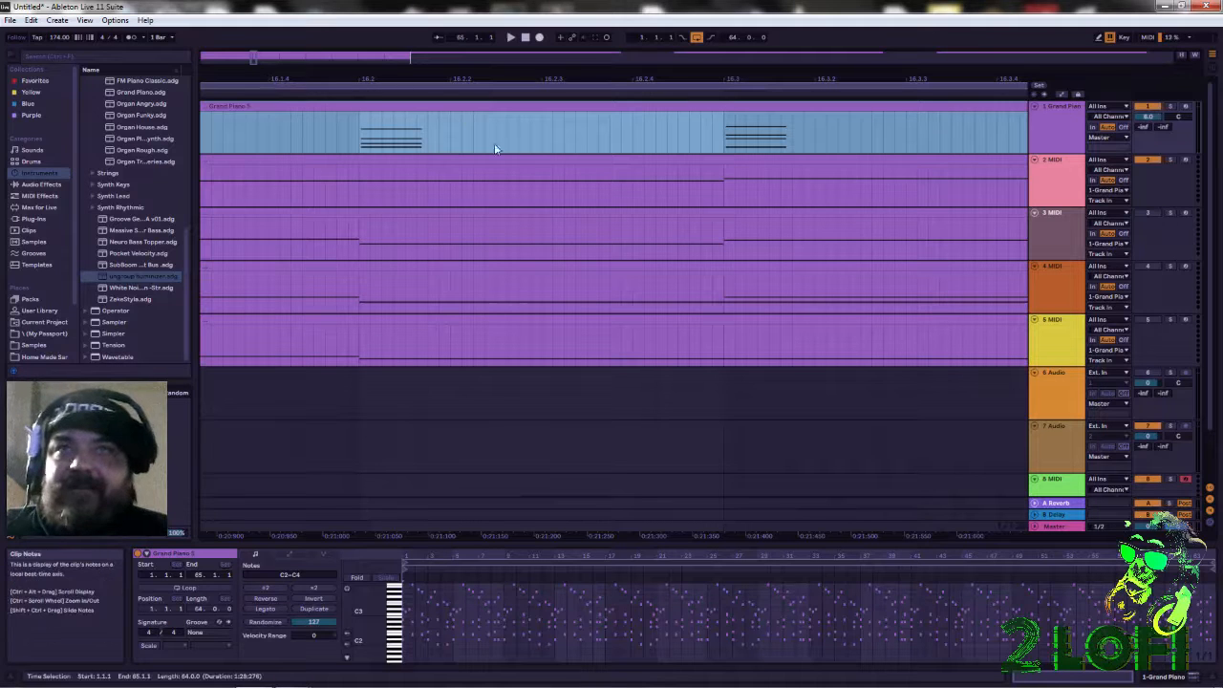
left_click_drag(632, 134, 329, 141)
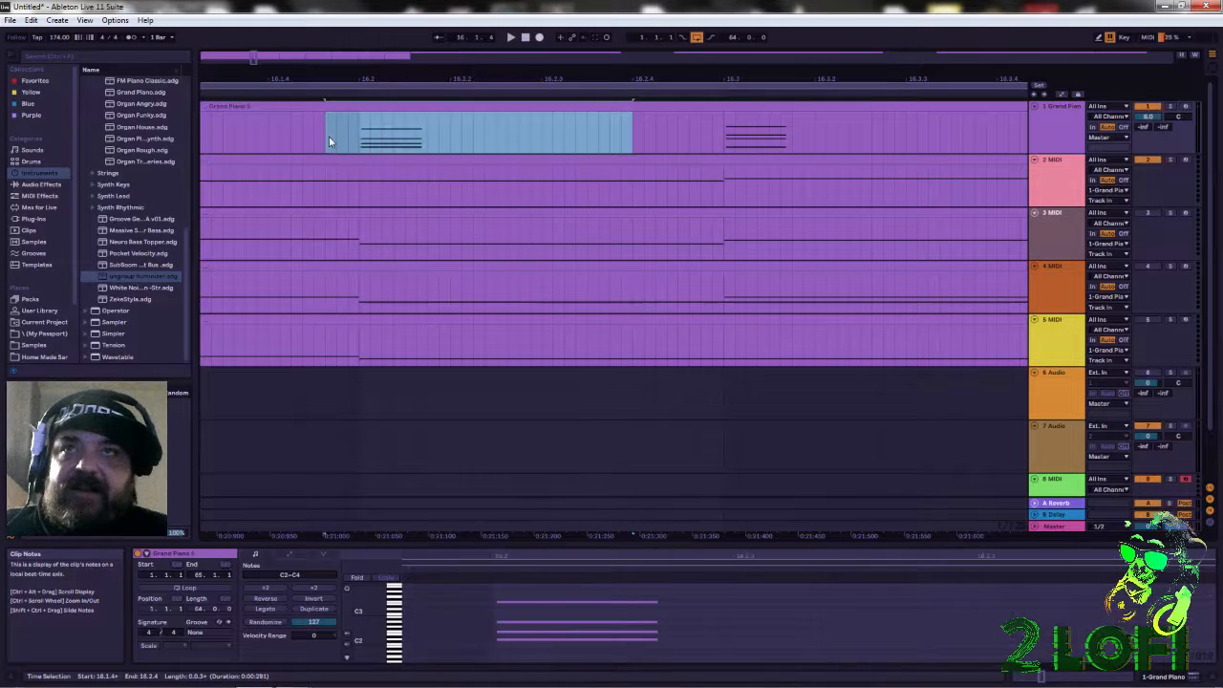
Nudge the F2 and D2 notes of the chord at 16.2 slightly off their shared start time.
left_click(533, 621)
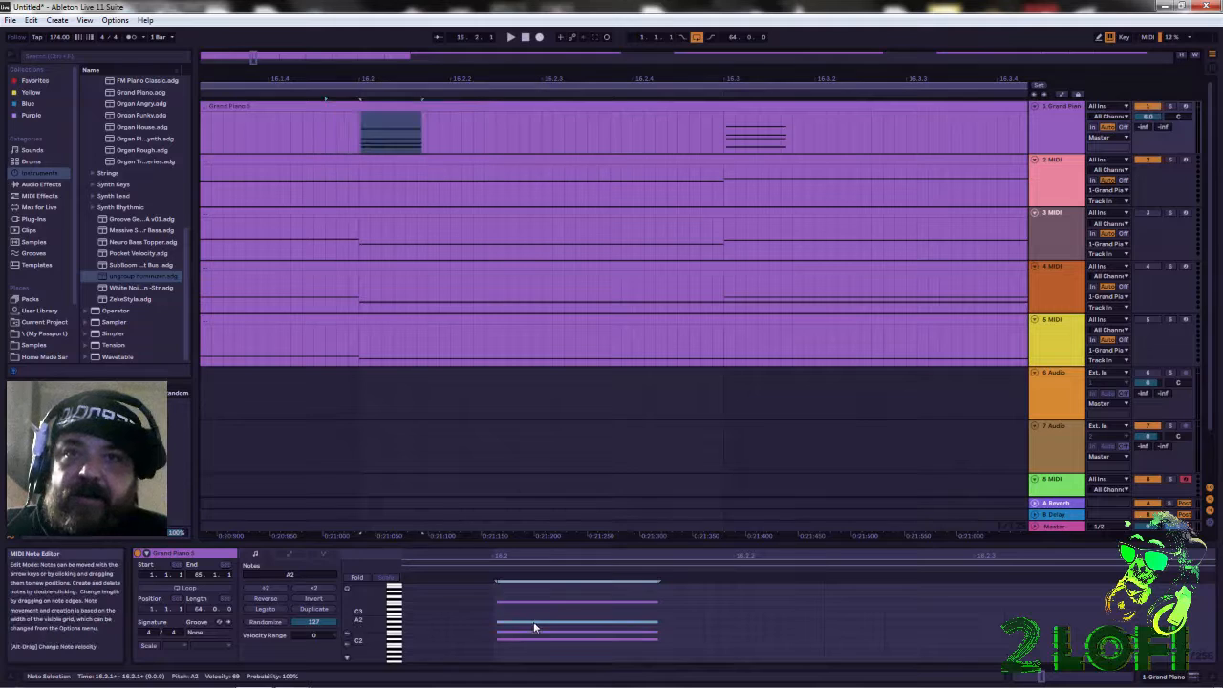
left_click(530, 633)
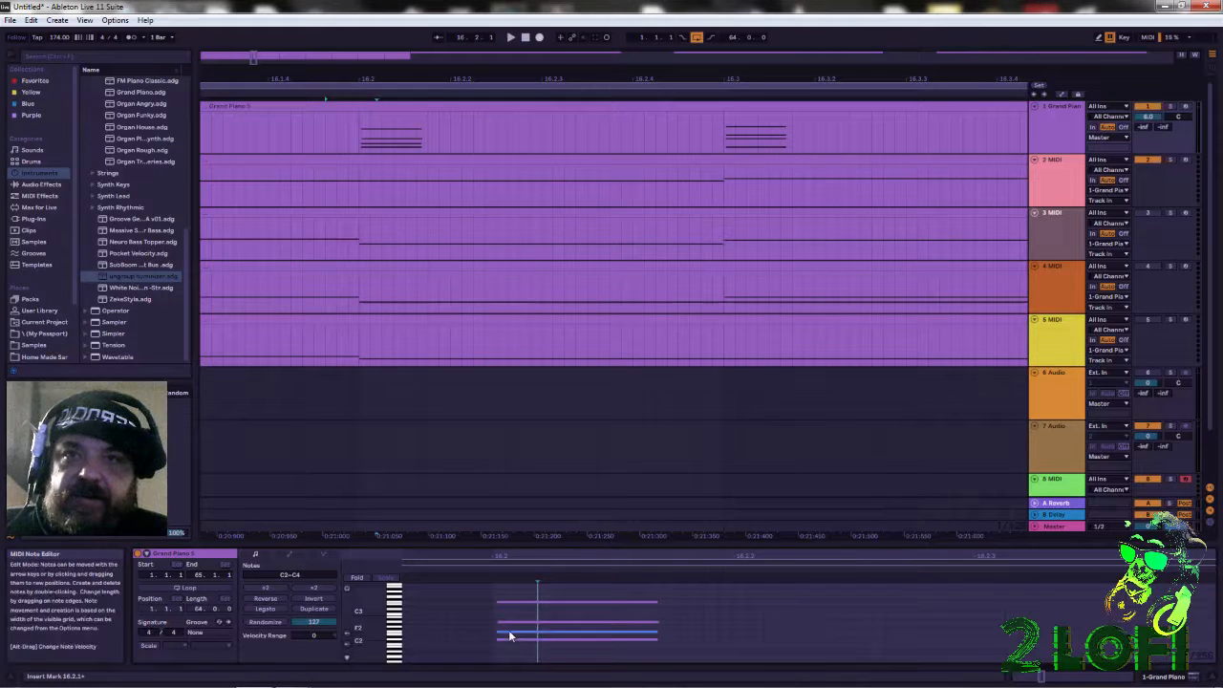
left_click(509, 631)
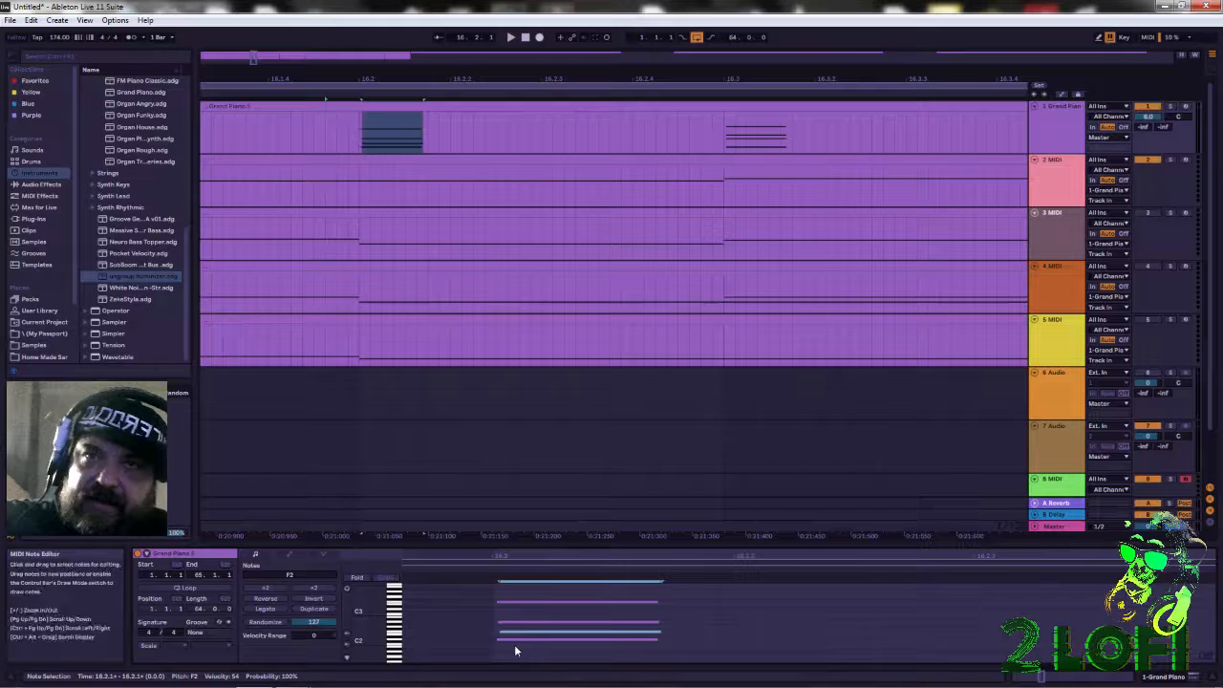
left_click(504, 638)
left_click_drag(502, 641, 510, 646)
key("Up")
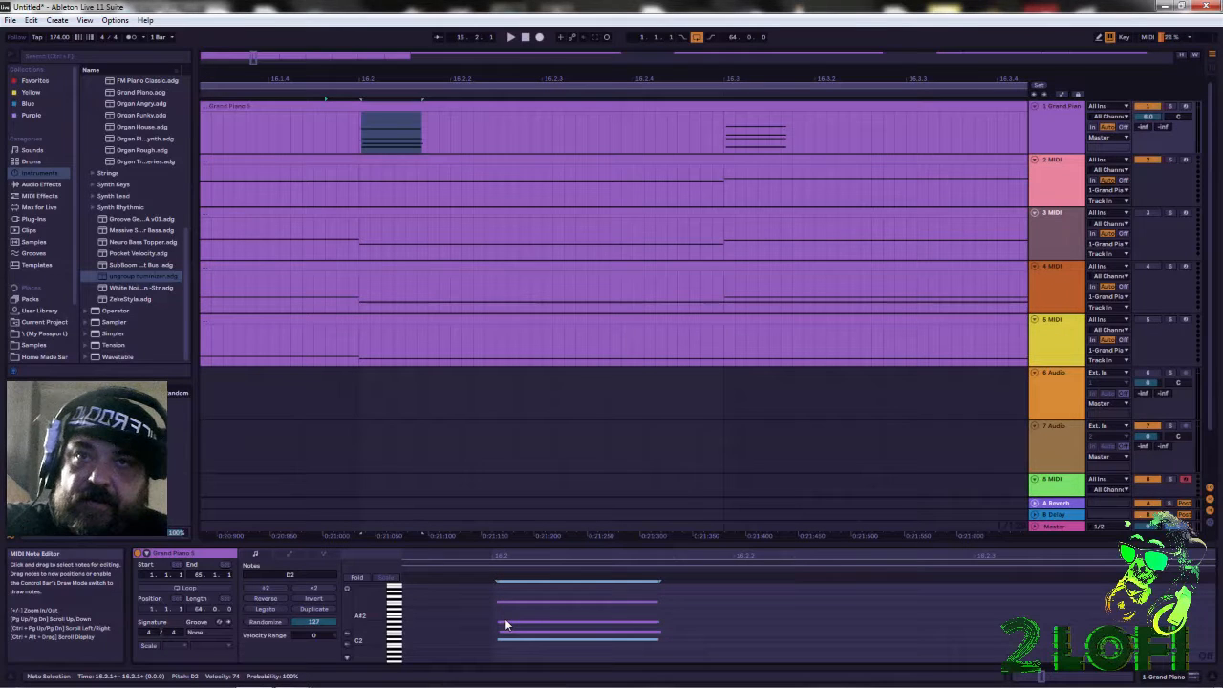
Shift the A2 and F3 notes of the 16.2 chord slightly in time, keeping their pitches.
left_click(510, 623)
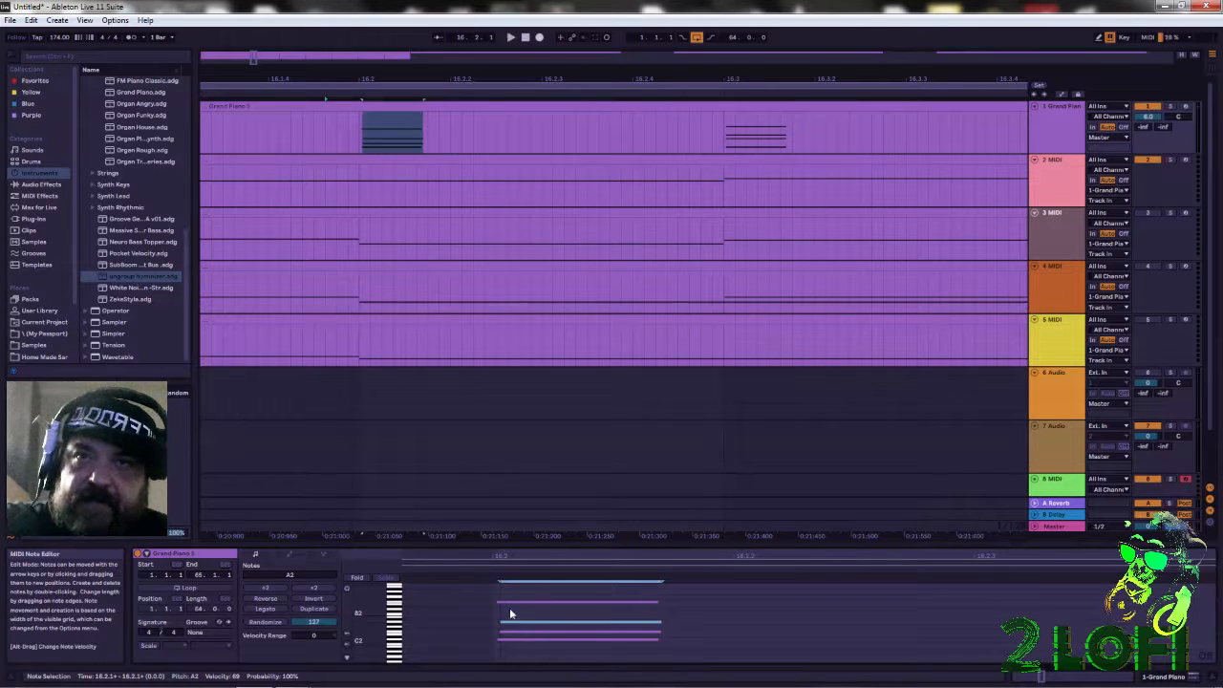
left_click(512, 601)
key("Down")
left_click_drag(514, 602, 514, 604)
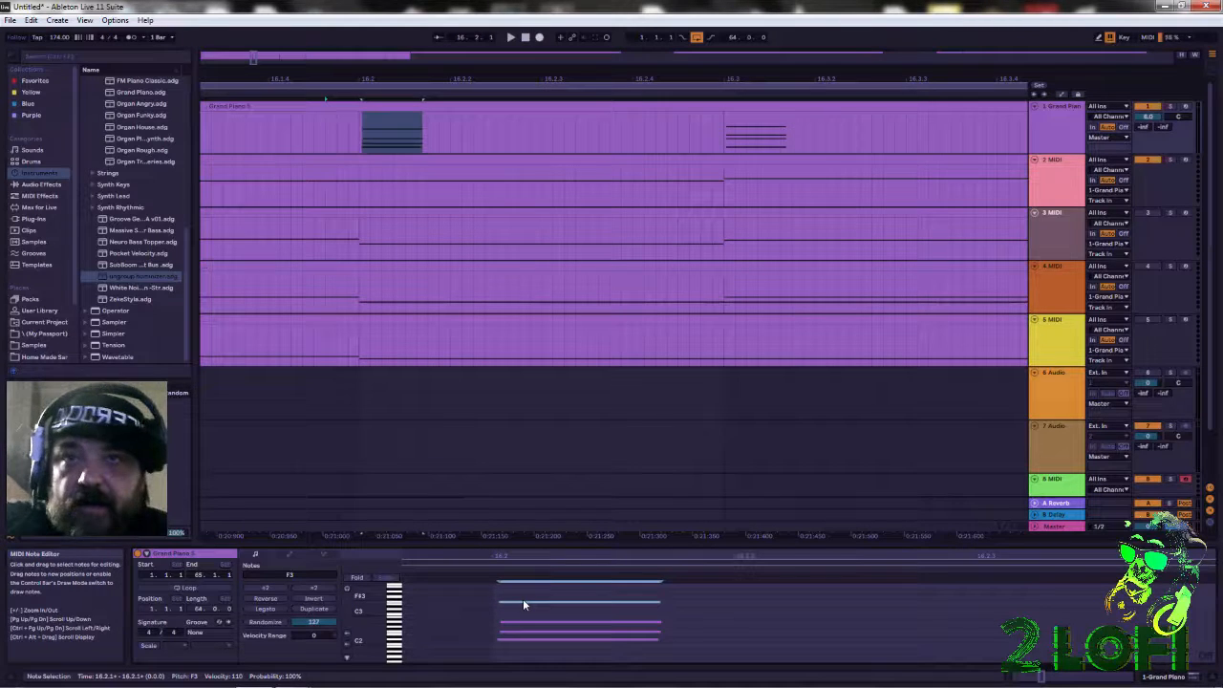
left_click(509, 623)
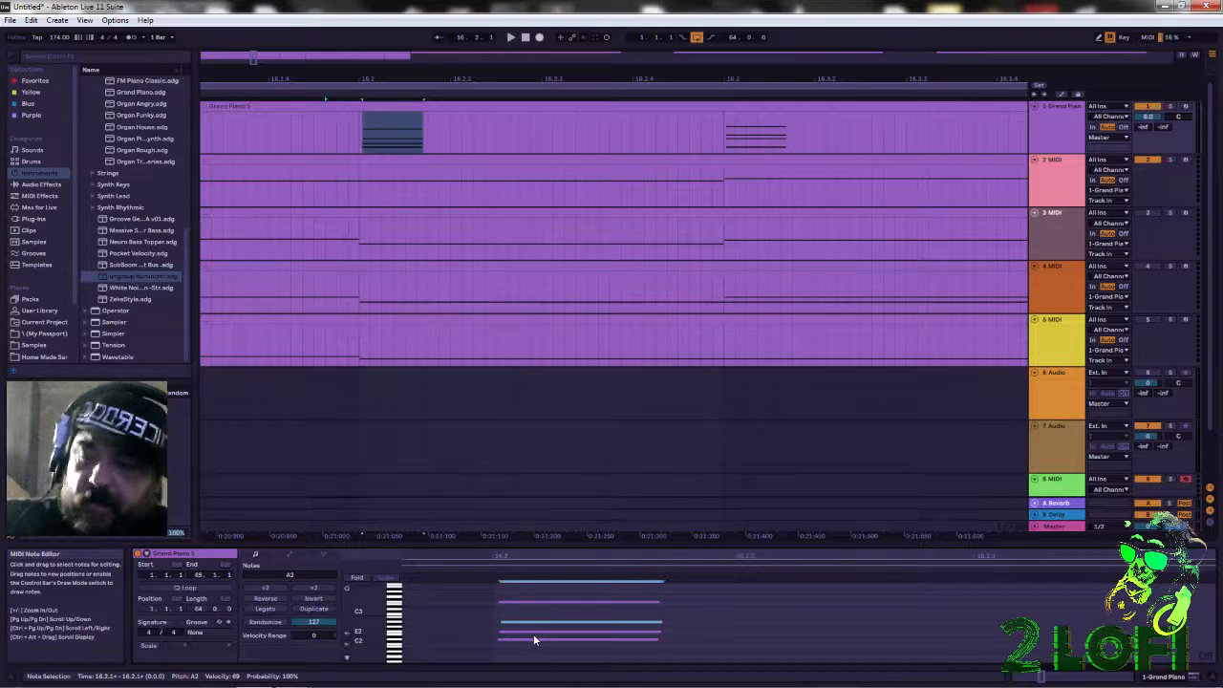
Select the chord at 16.3 and offset the timing of its notes slightly, working from D2 up to G3.
left_click_drag(801, 136, 690, 130)
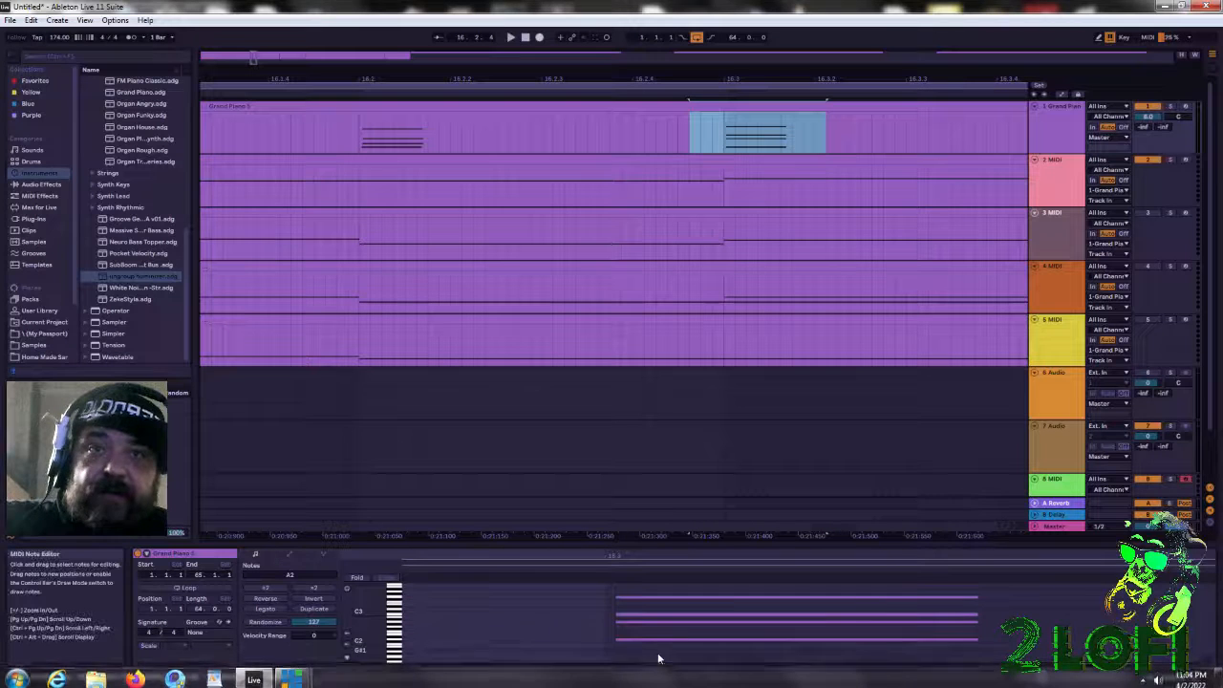
left_click(697, 639)
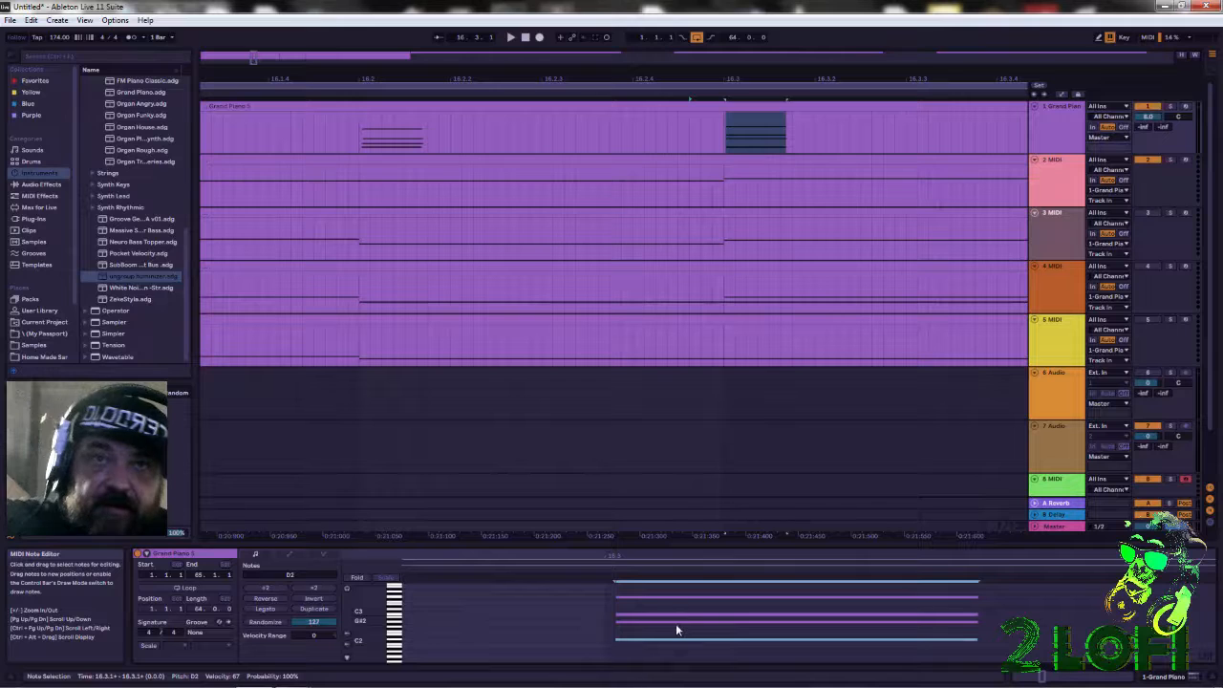
left_click(670, 614)
left_click_drag(675, 621, 672, 616)
left_click(648, 596)
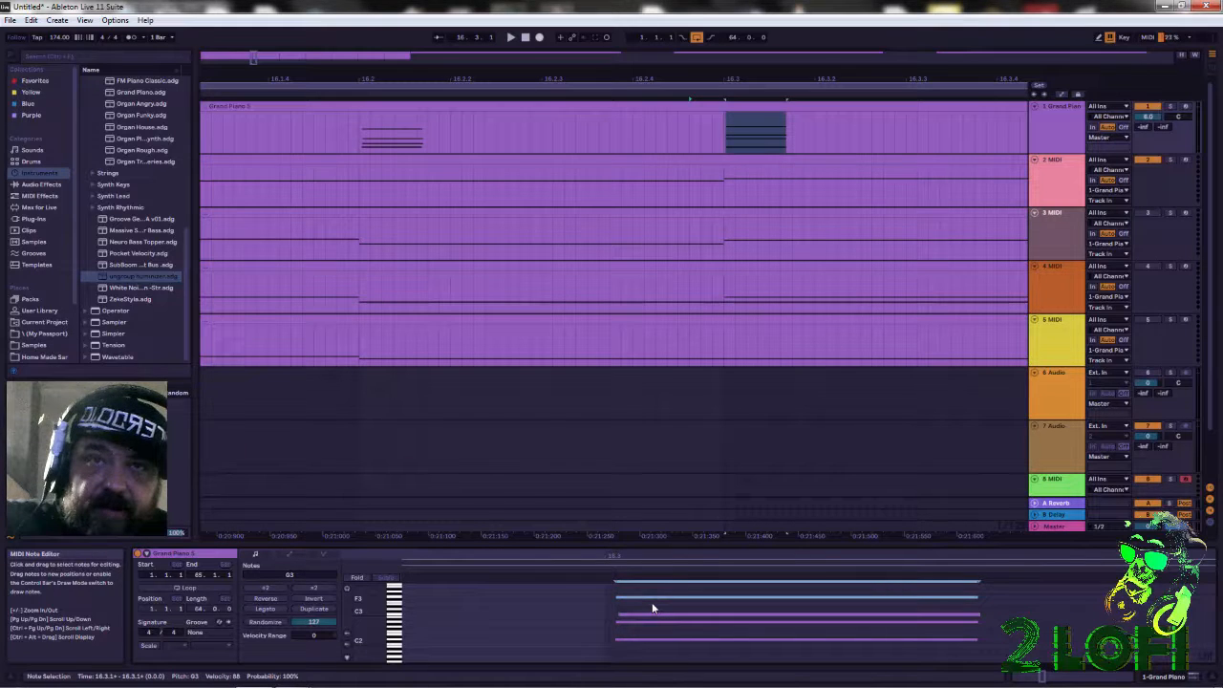
Select the Grand Piano chord at bar 19 and nudge its D2 note slightly earlier.
left_click_drag(890, 75, 546, 80)
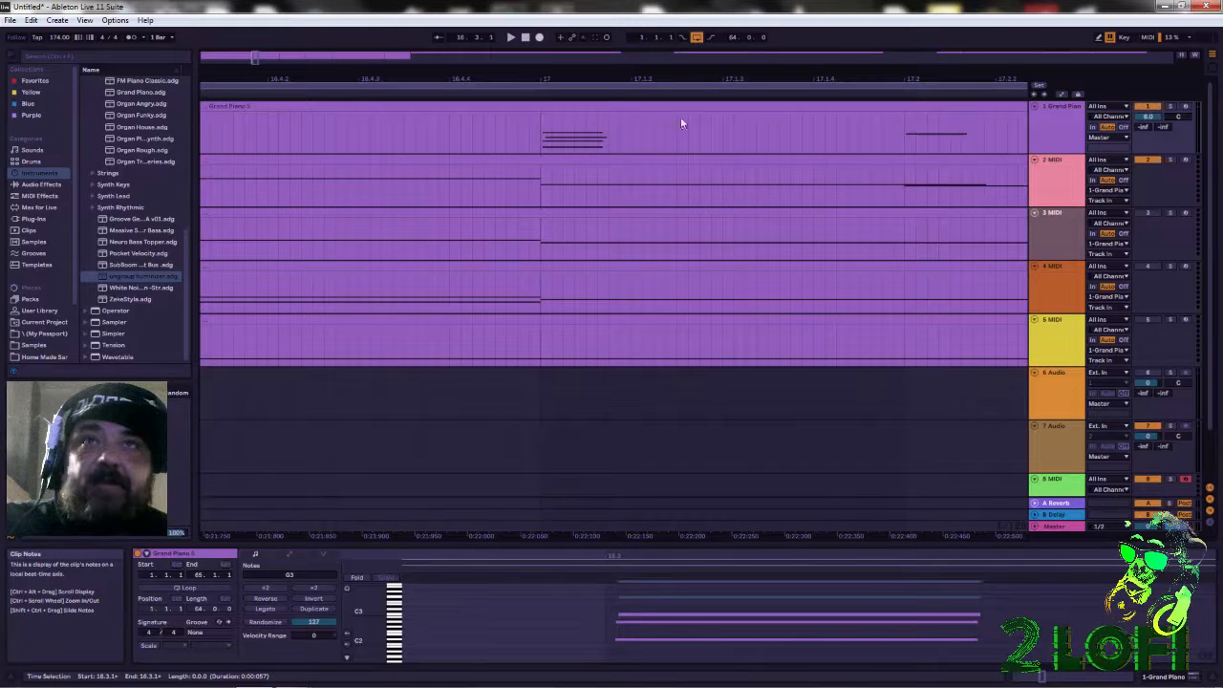
left_click_drag(935, 79, 603, 80)
left_click_drag(878, 79, 2, 84)
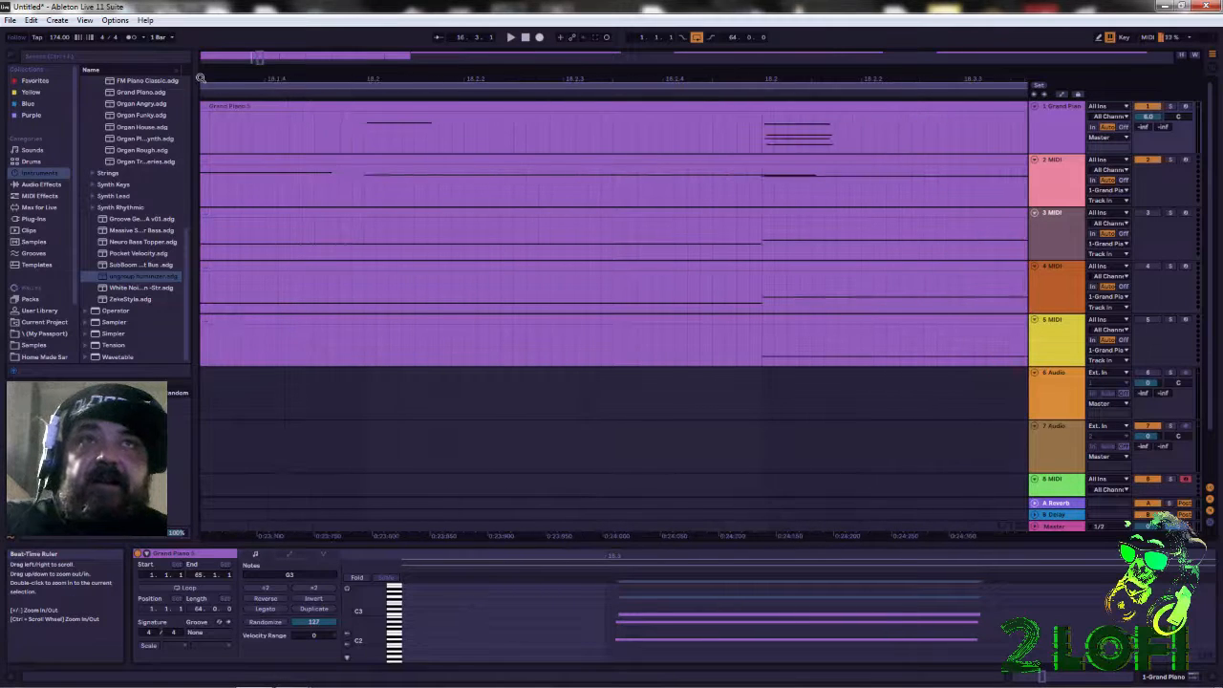
left_click_drag(969, 78, 67, 79)
left_click(763, 127)
left_click_drag(726, 151, 672, 148)
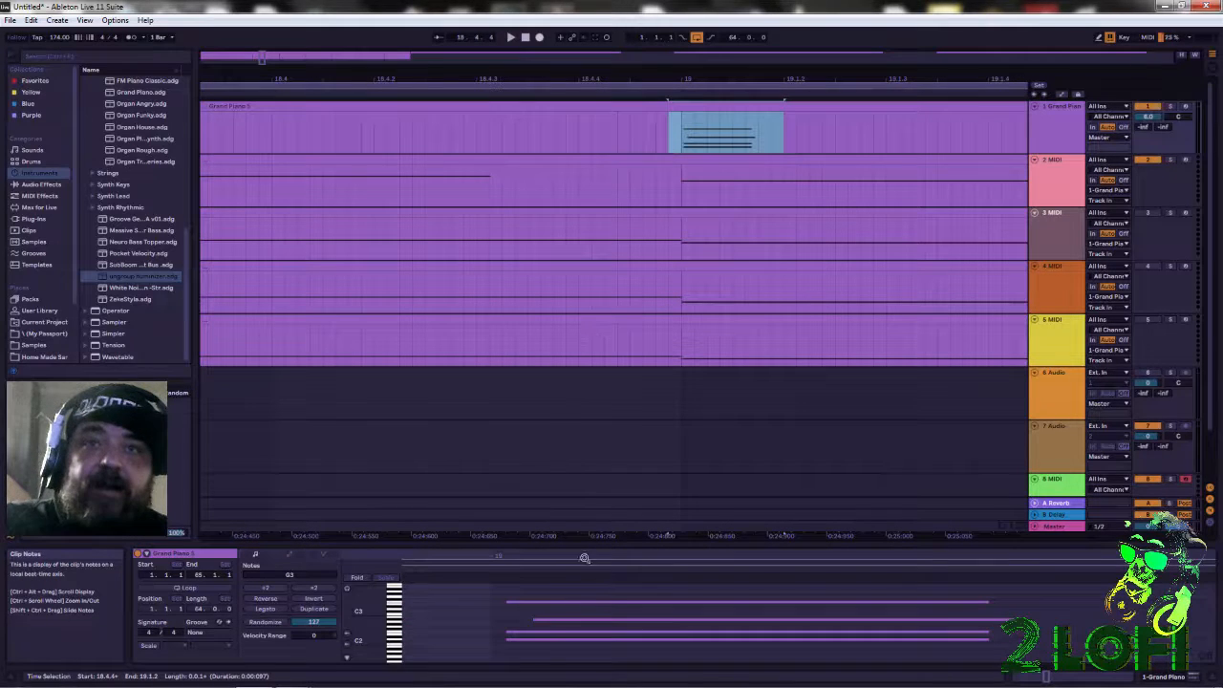
left_click(521, 638)
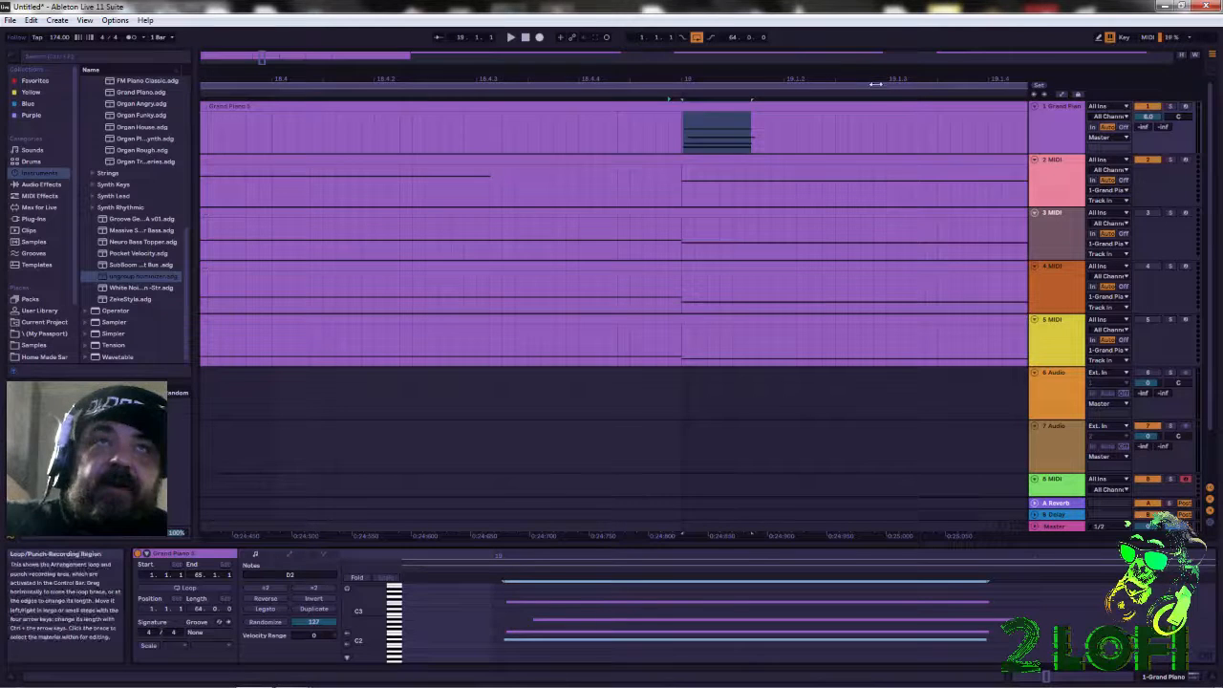
Select the Grand Piano chord at 19.4 and nudge its A#2, C2 and E3 notes slightly apart in time.
left_click_drag(876, 79, 111, 43)
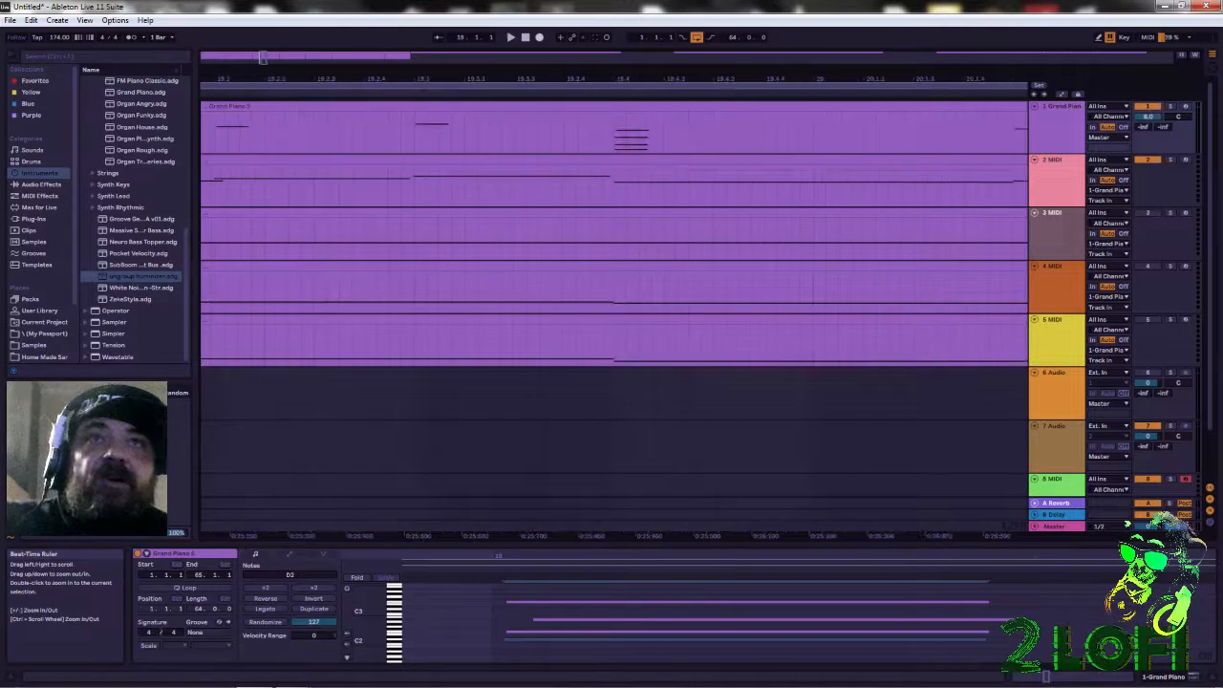
left_click_drag(657, 118, 603, 191)
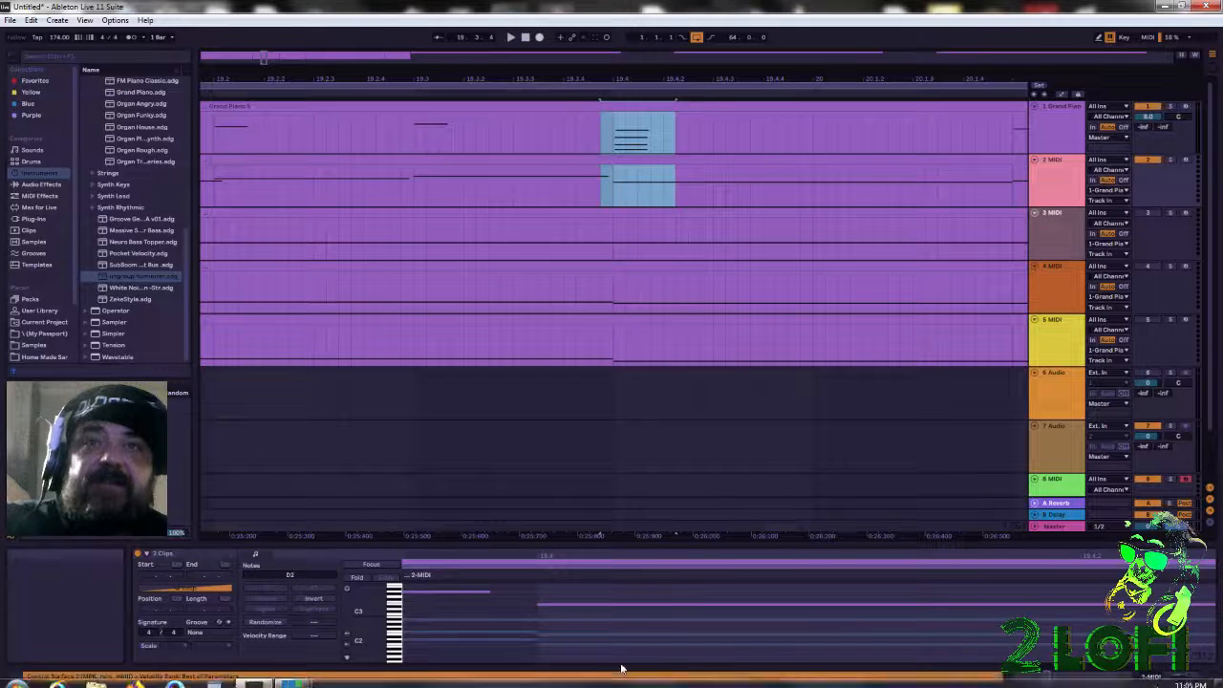
left_click_drag(711, 128, 612, 134)
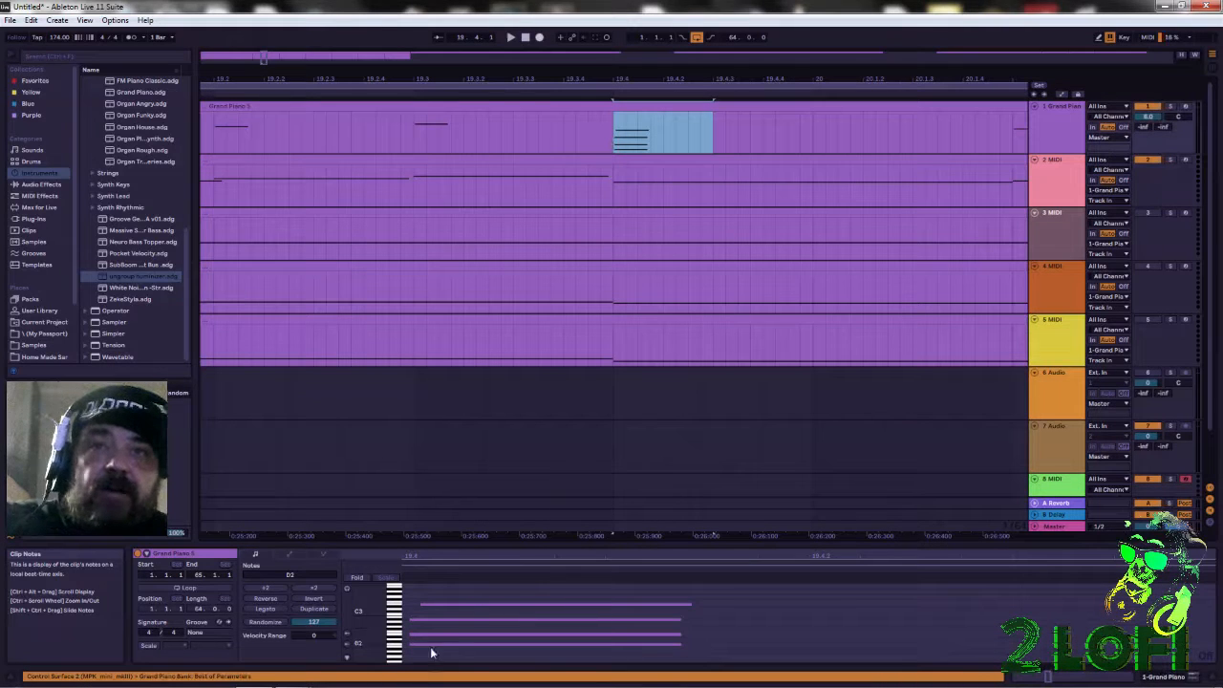
mouse_move(428, 629)
left_mouse_down()
mouse_move(439, 648)
mouse_move(420, 615)
mouse_move(421, 629)
left_mouse_up()
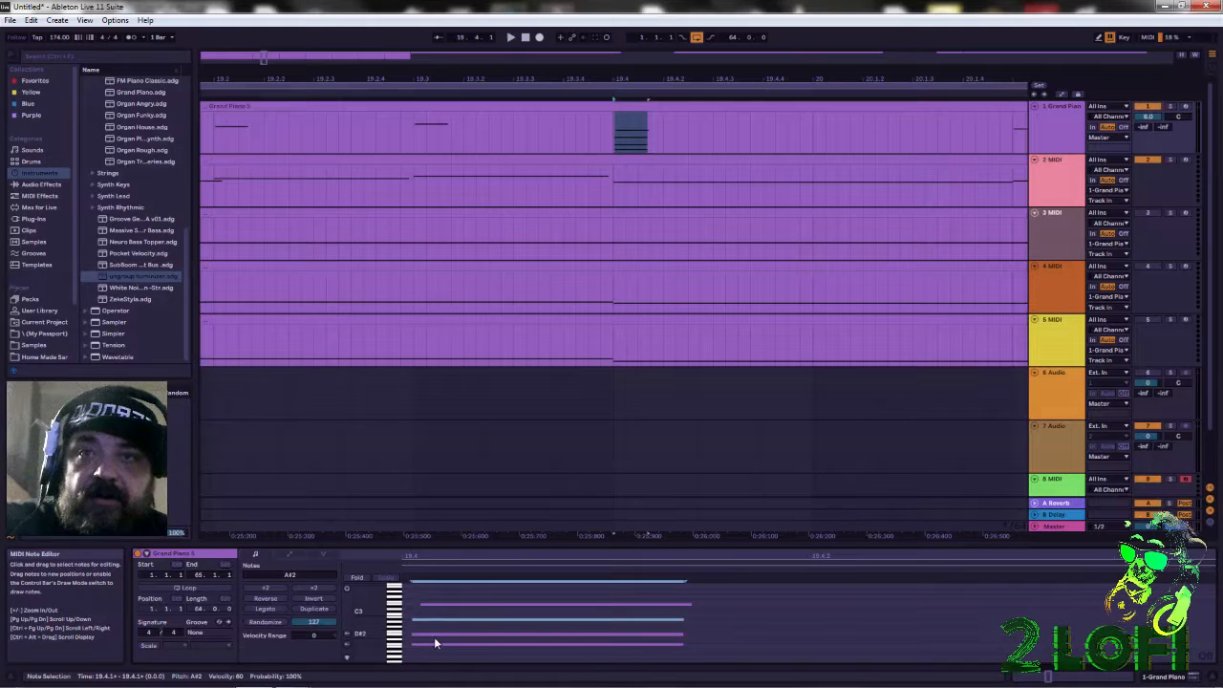
left_click(426, 647)
left_click(426, 645)
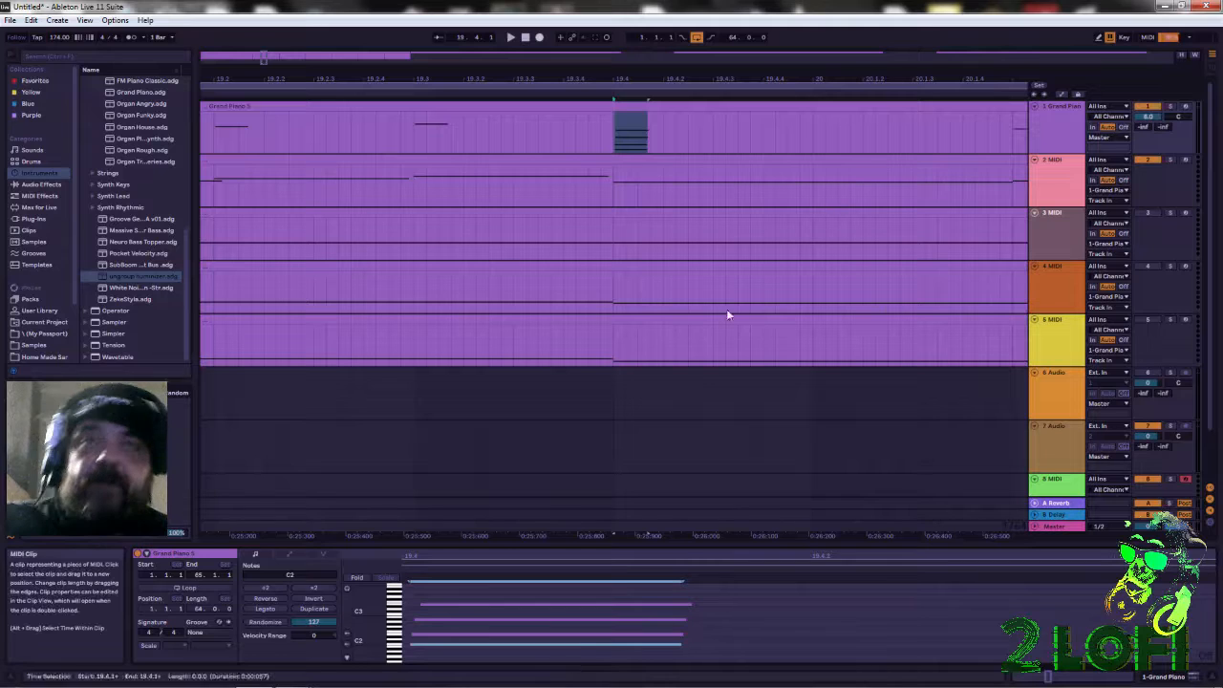
left_click_drag(434, 598, 442, 616)
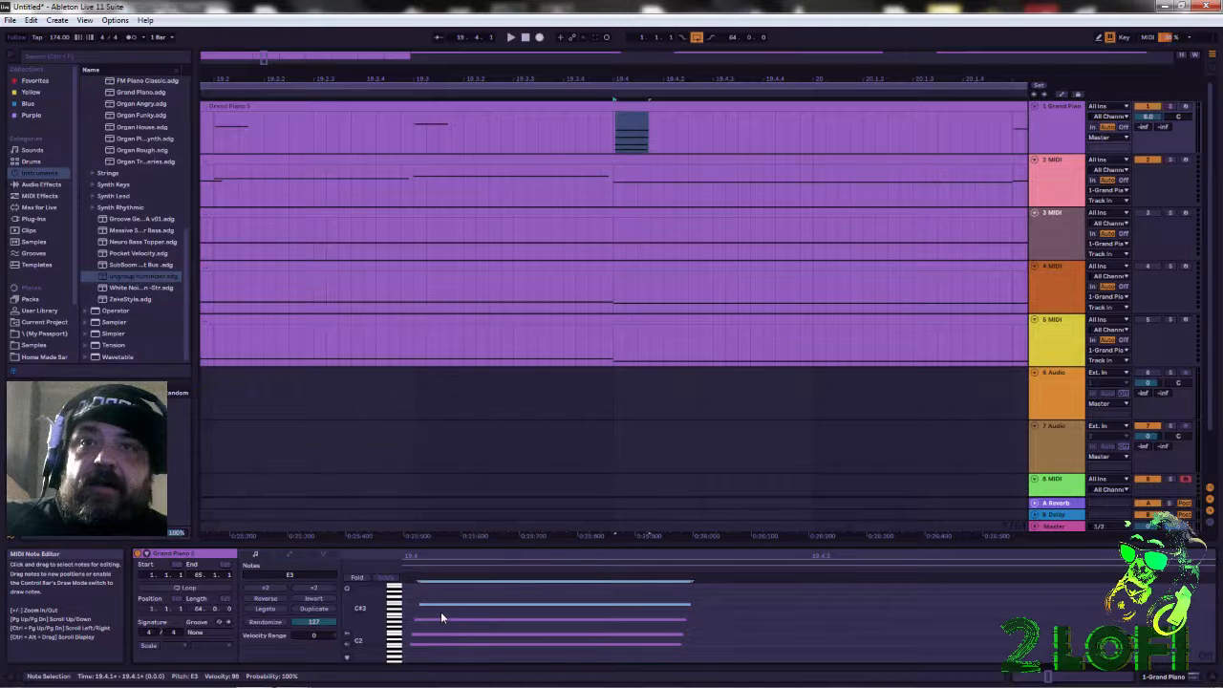
Select the Grand Piano chord at 20.3 and nudge its C2 and E3 notes slightly in time, keeping their pitches.
left_click_drag(830, 76, 124, 79)
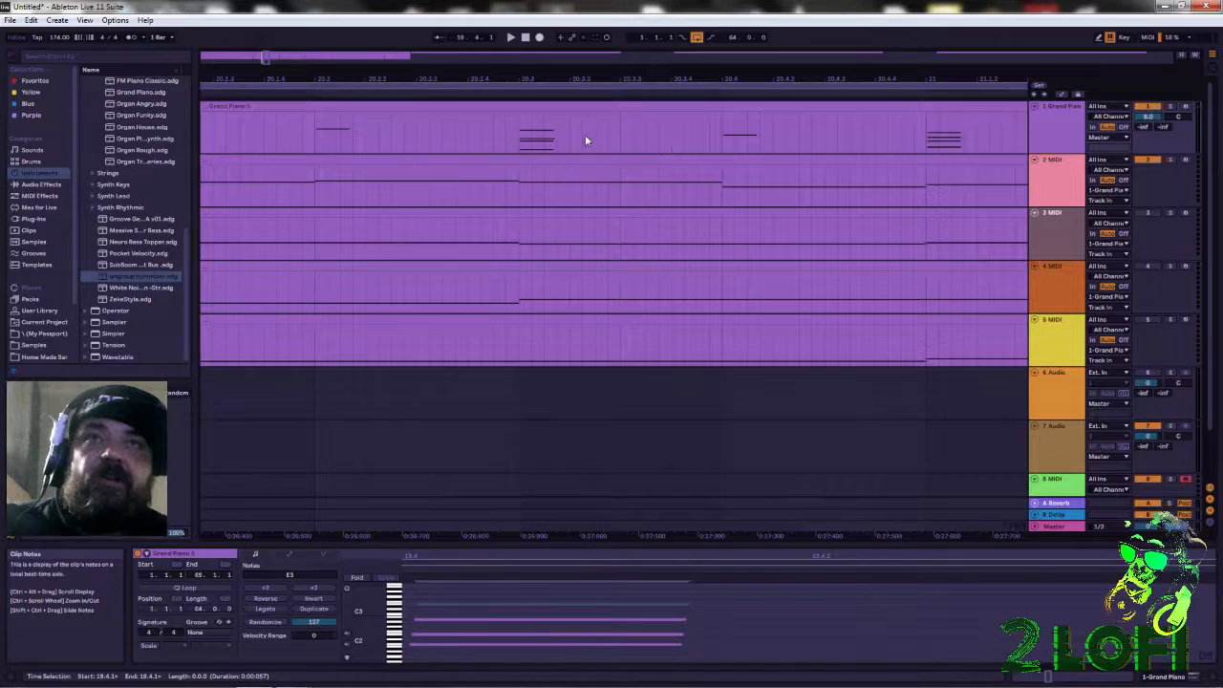
left_click_drag(582, 117, 506, 145)
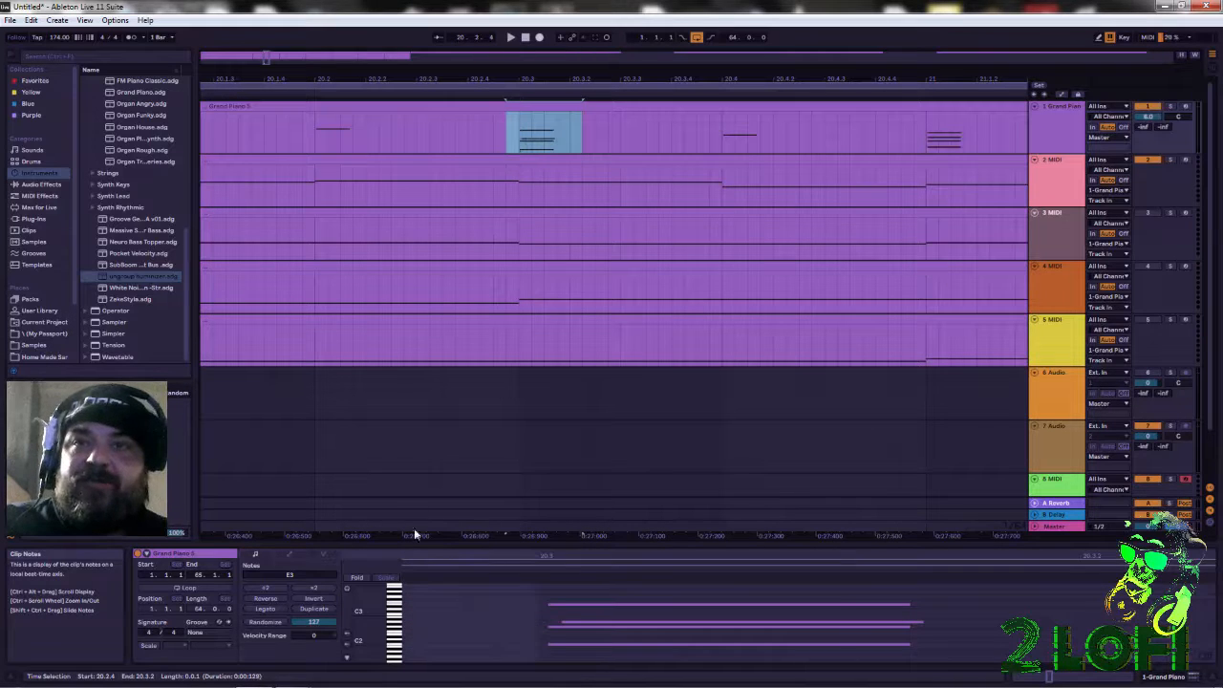
left_click(559, 647)
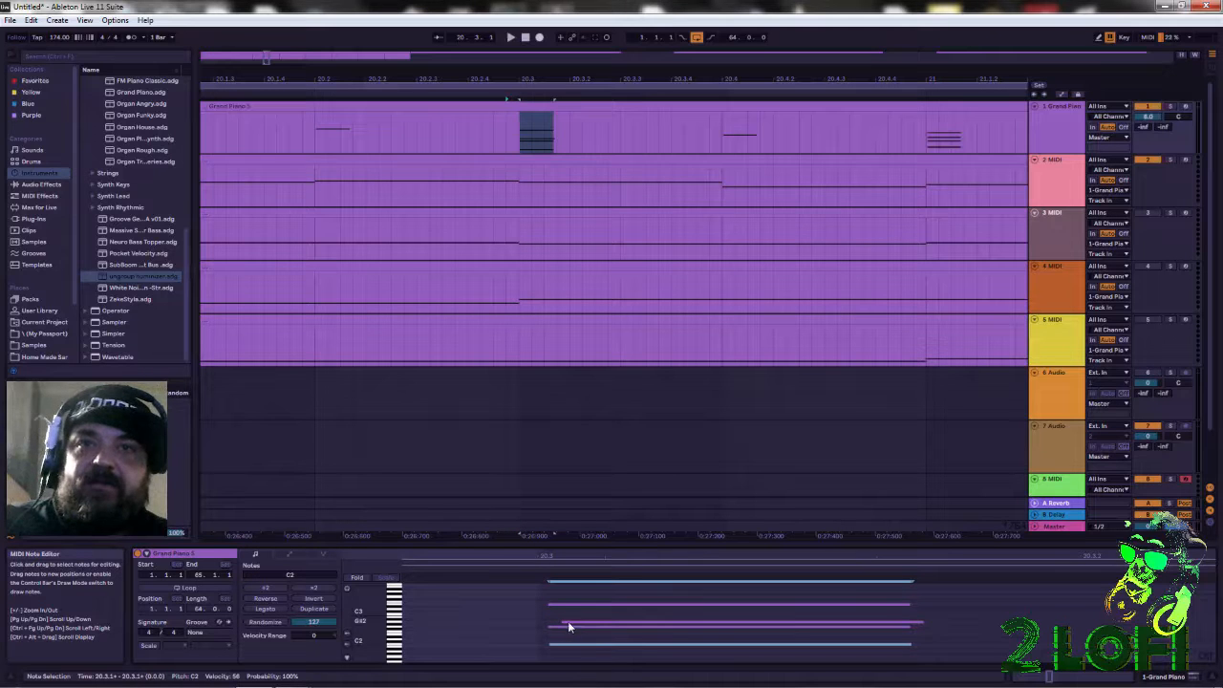
left_click(555, 604)
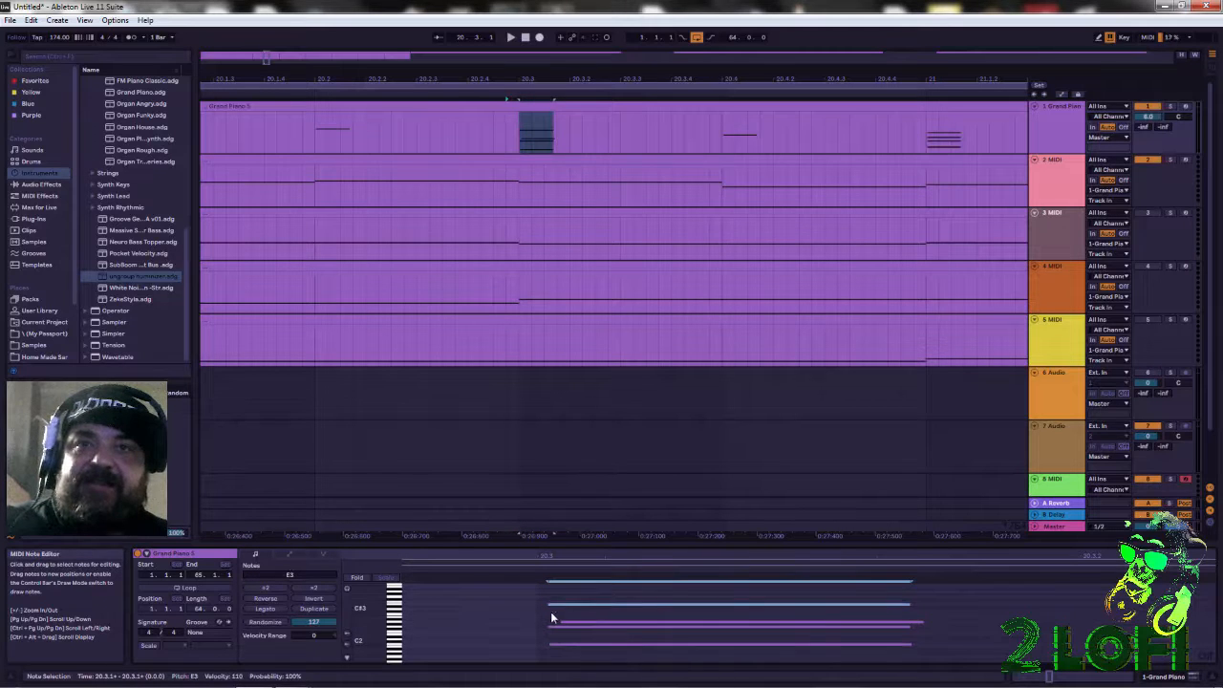
Select the Grand Piano chord at bar 21 and nudge its D3 and A#2 notes slightly apart in time.
left_click(999, 134)
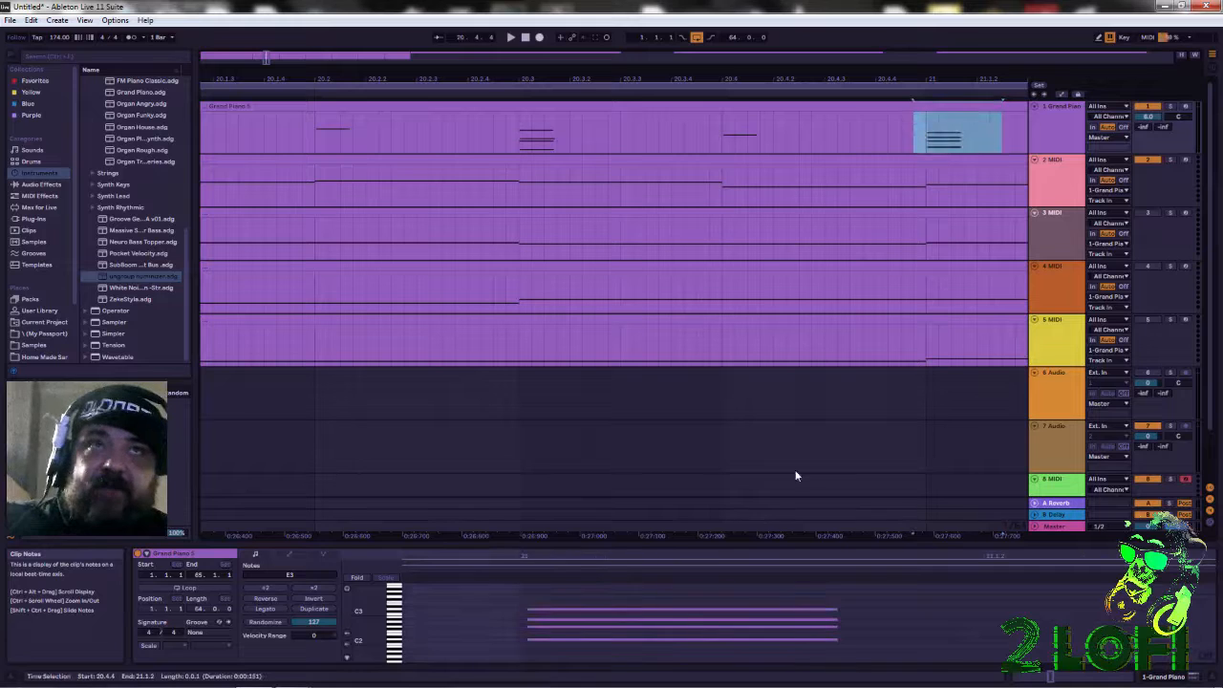
left_click(547, 606)
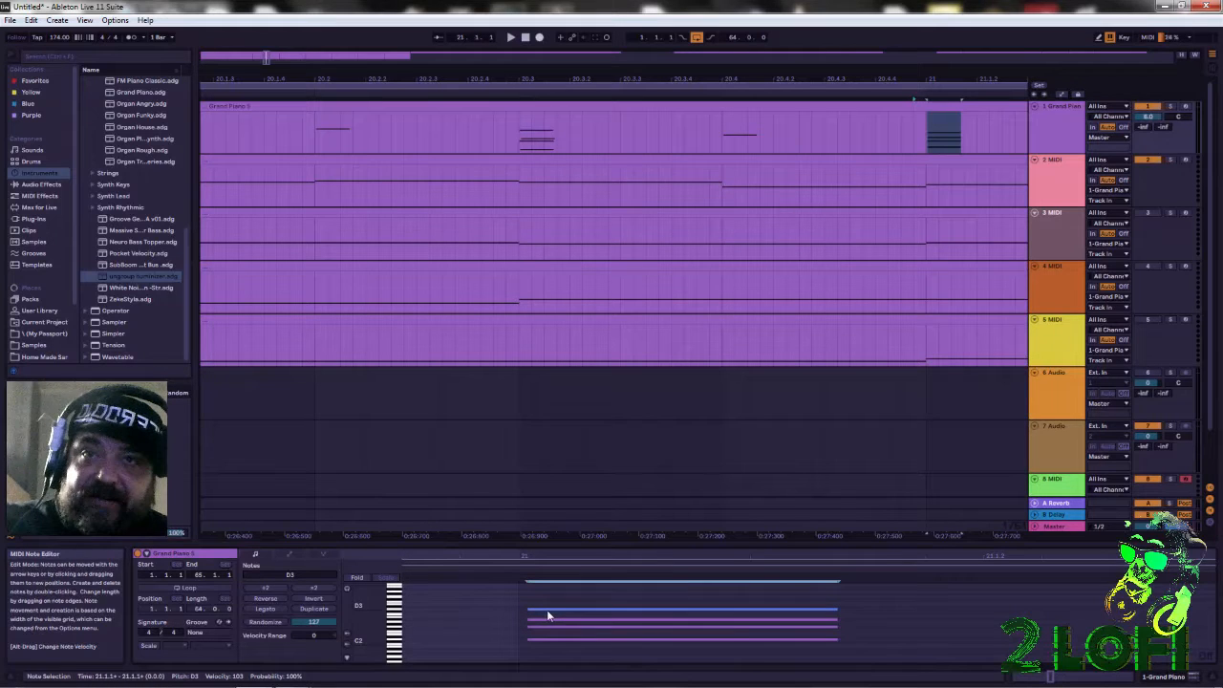
left_click(548, 630)
left_click(547, 626)
left_click(545, 619, "shift")
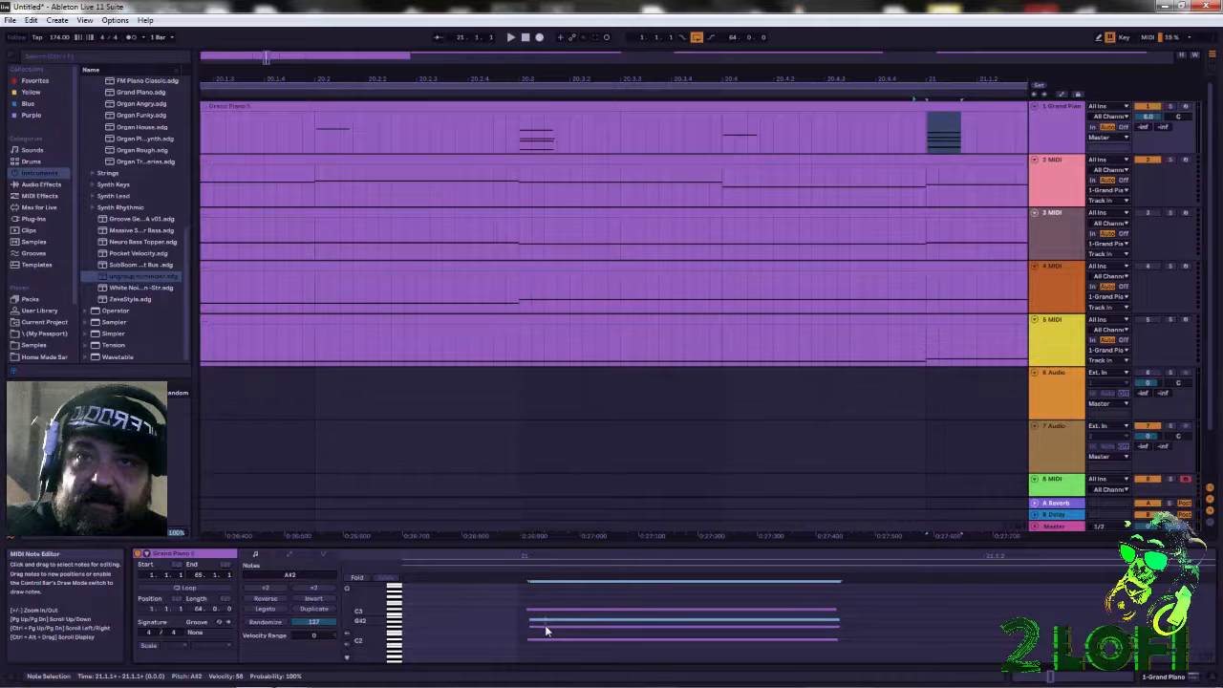
left_click(546, 626, "shift")
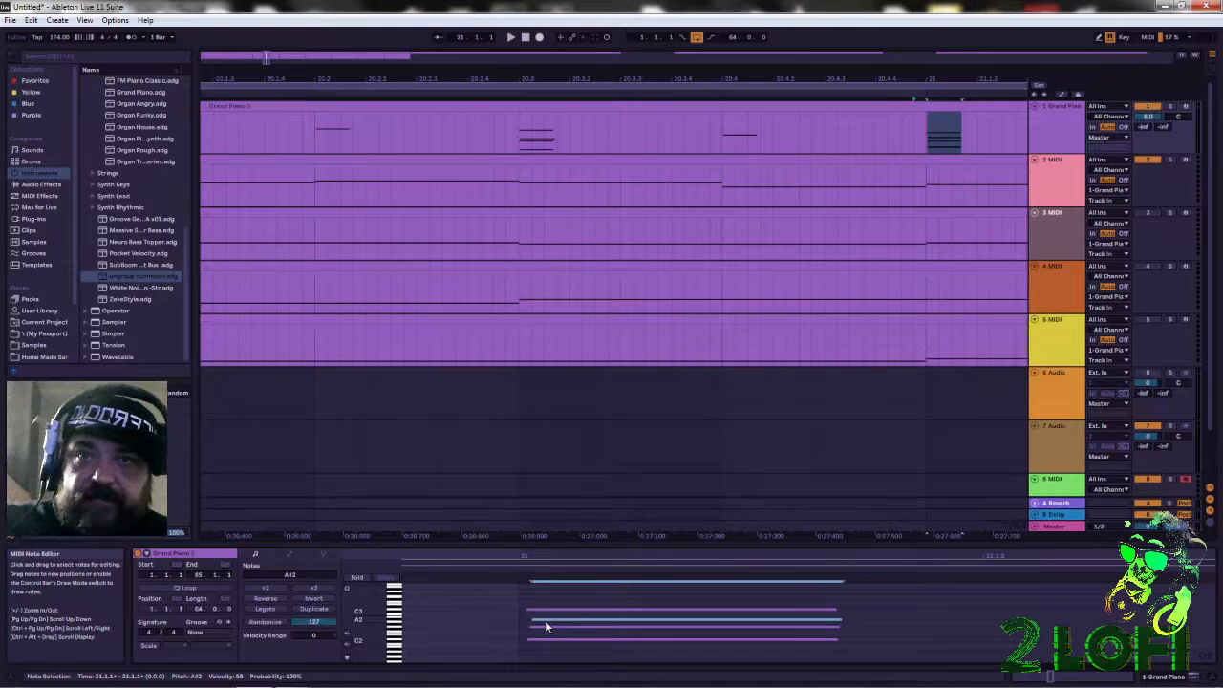
Select the Grand Piano chord at 21.4 and nudge its A2 note slightly in time.
mouse_move(291, 676)
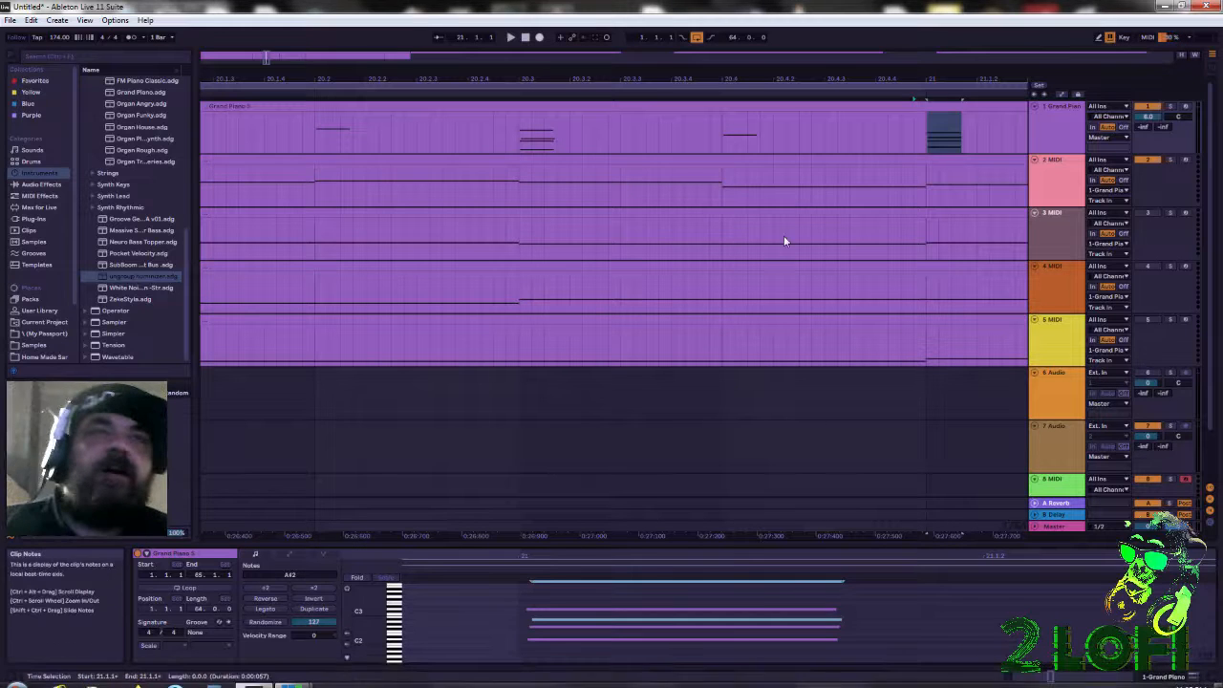
left_click_drag(764, 84, 613, 106)
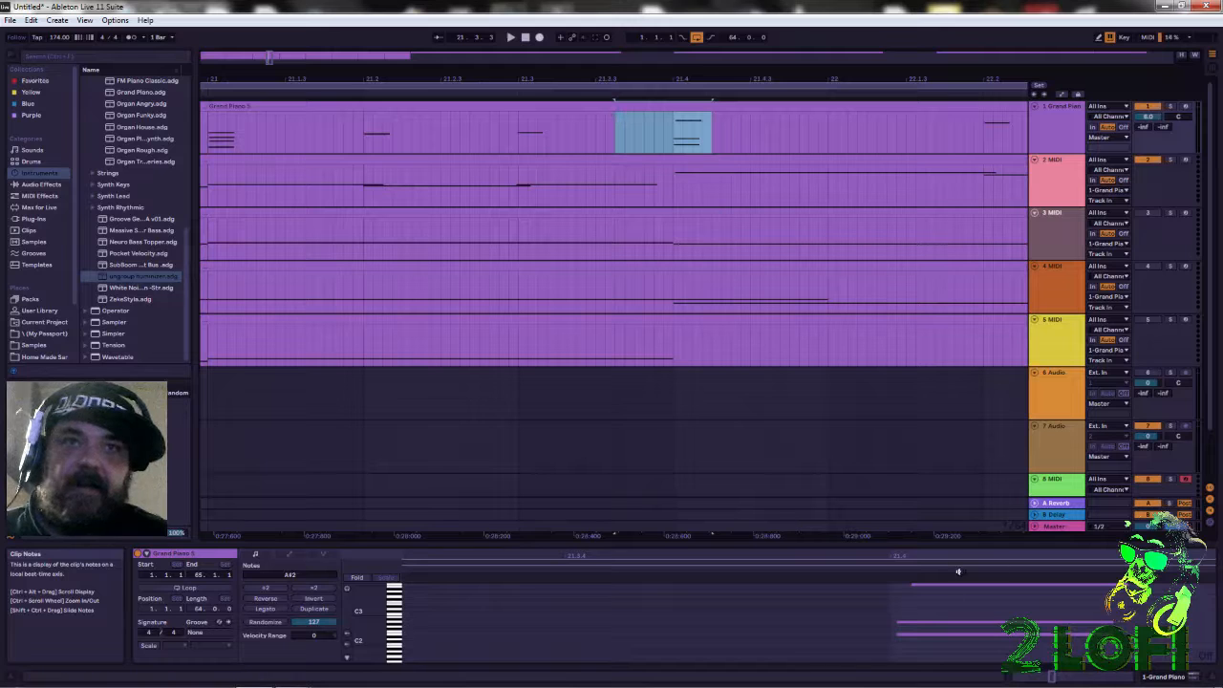
left_click(919, 627)
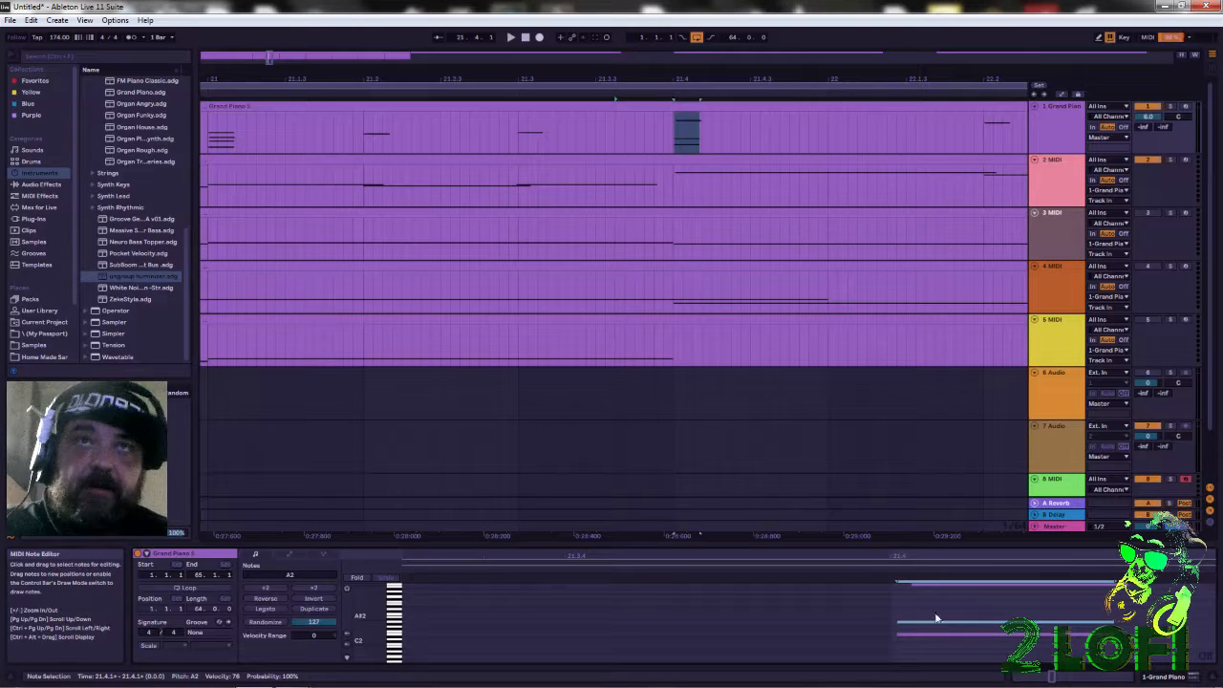
Select the Grand Piano chord at bar 23 and offset the timing of its A#2 and G3 notes slightly.
left_click_drag(995, 77, 1089, 95)
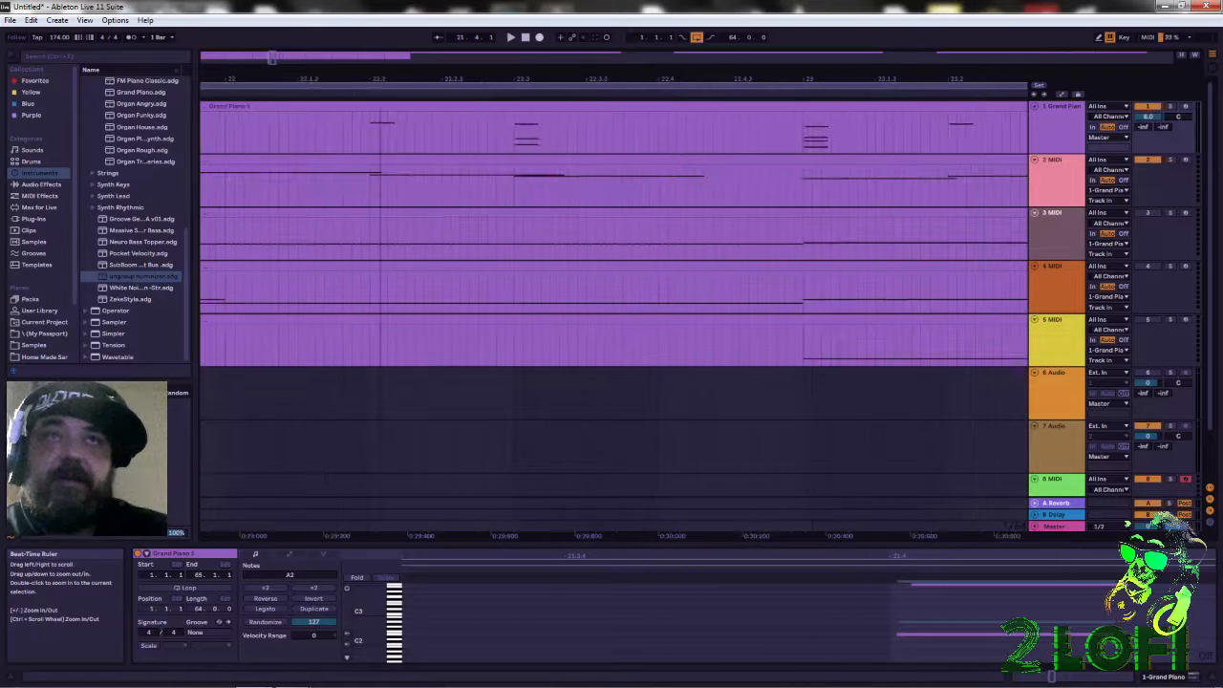
left_click_drag(842, 145, 767, 119)
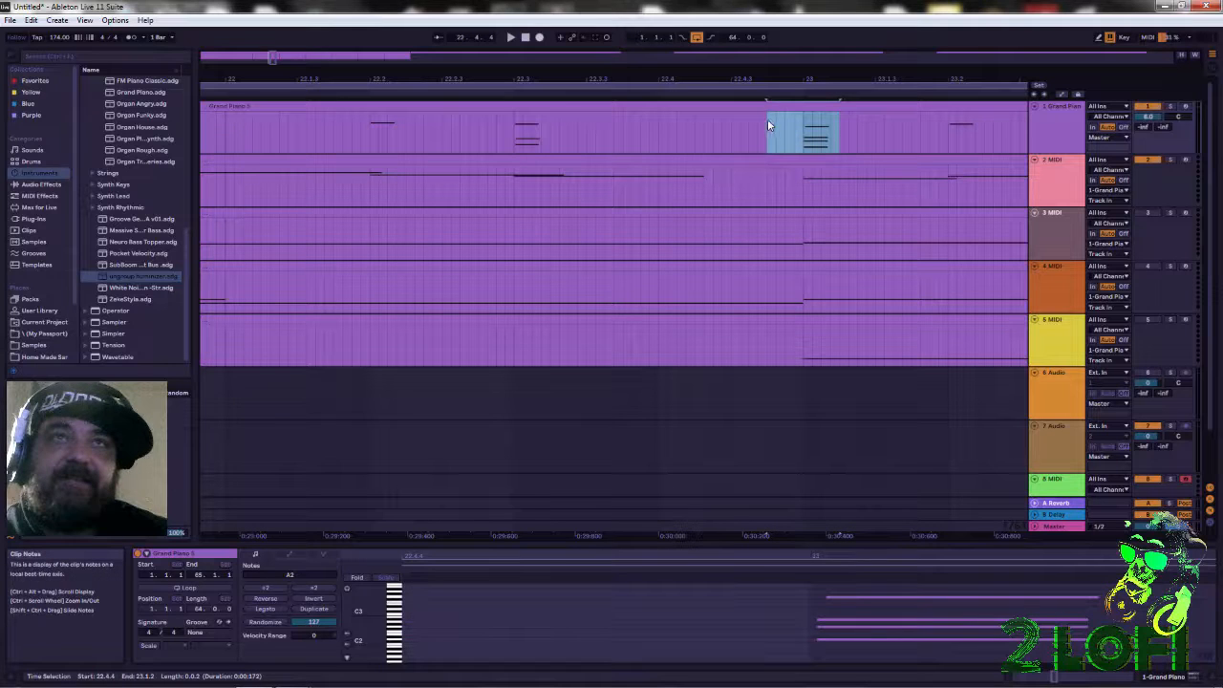
left_click(831, 619)
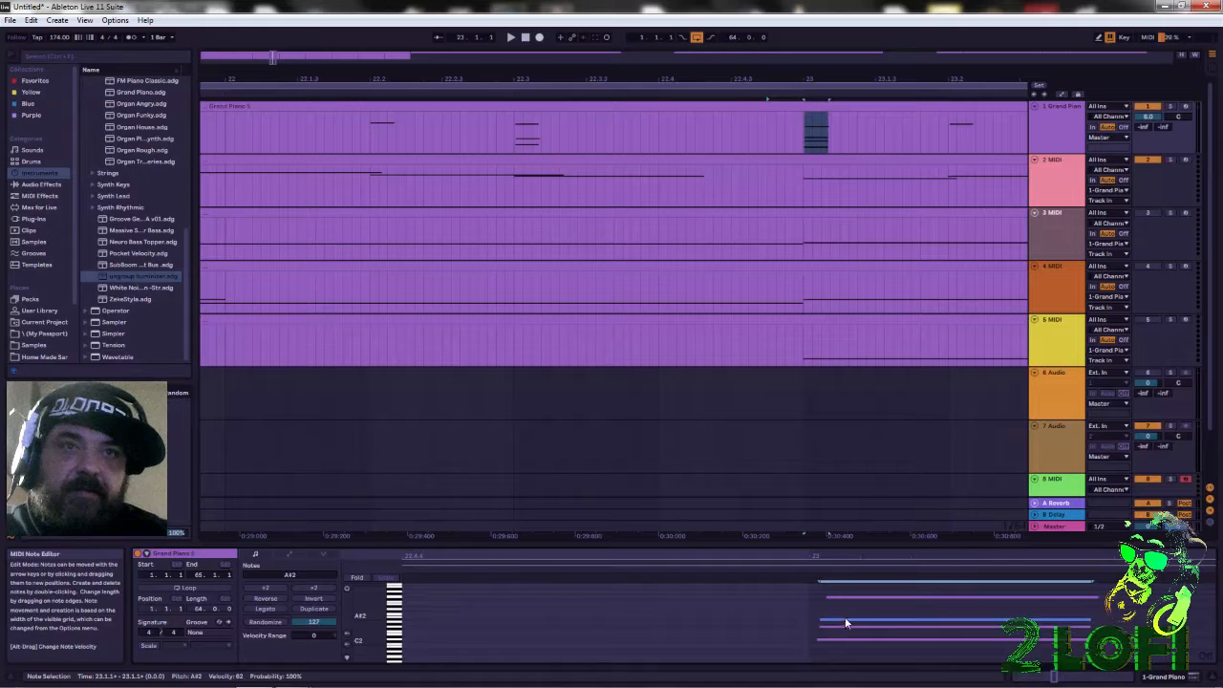
left_click(838, 599)
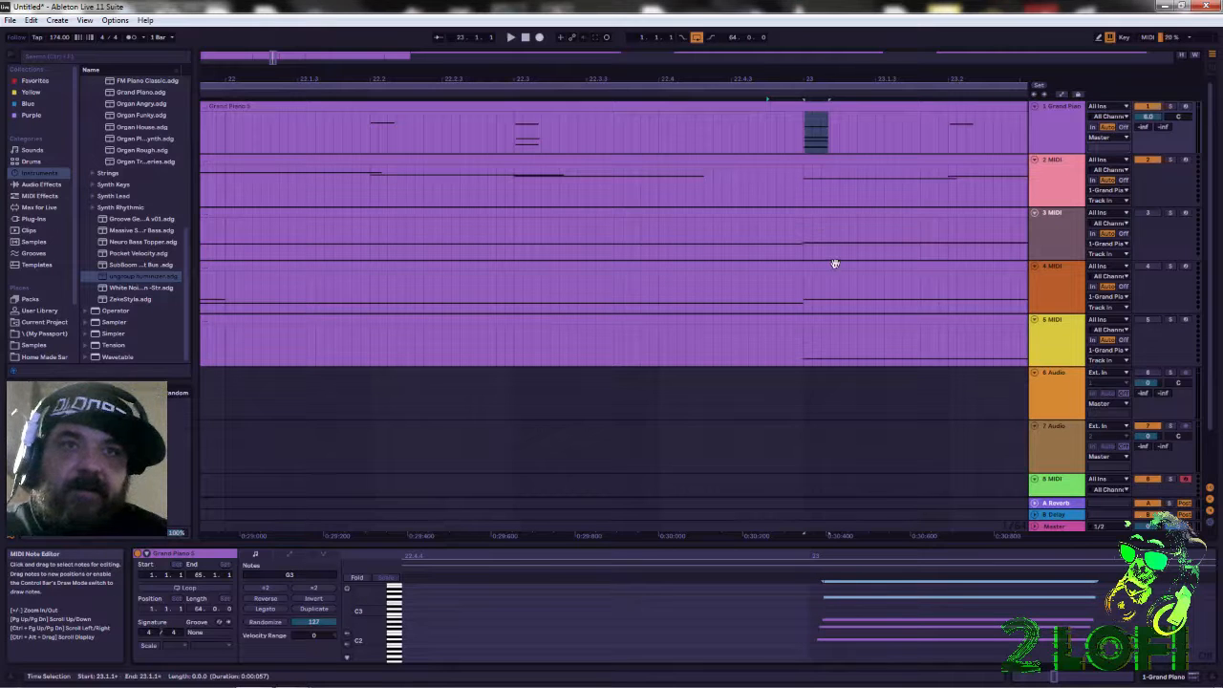
Consolidate the Grand Piano track's clips from bar 225 to bar 289 into a single clip.
left_click_drag(831, 78, 578, 429)
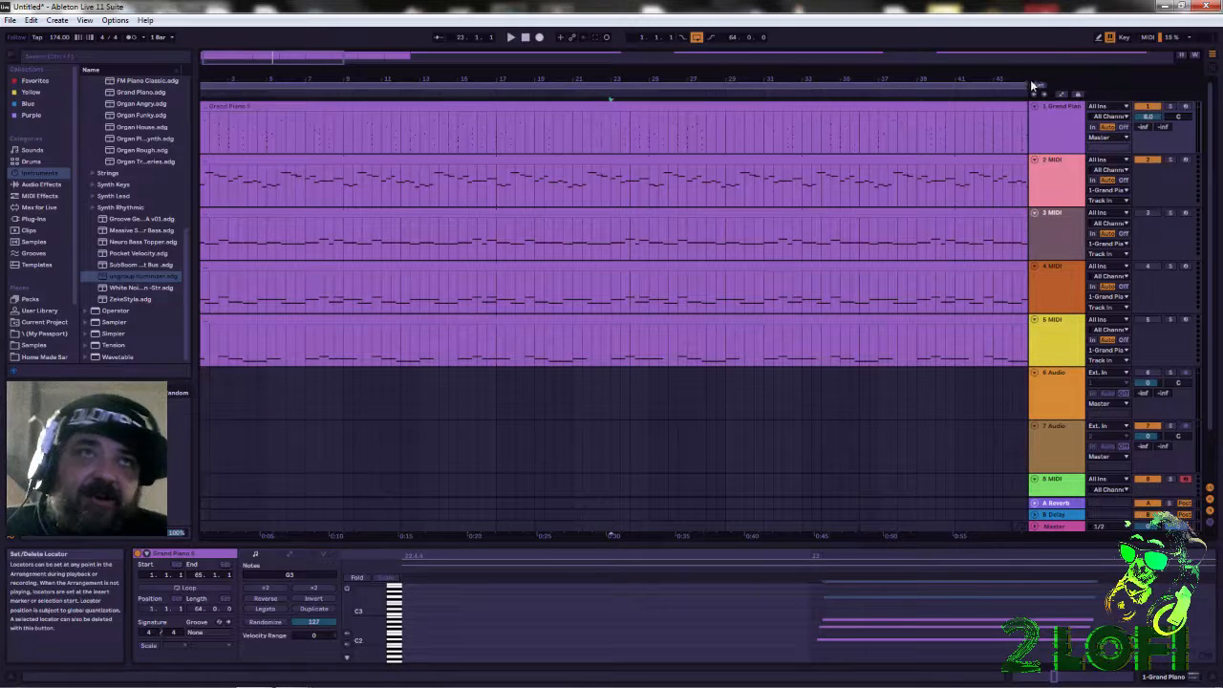
left_click_drag(888, 80, 888, 9)
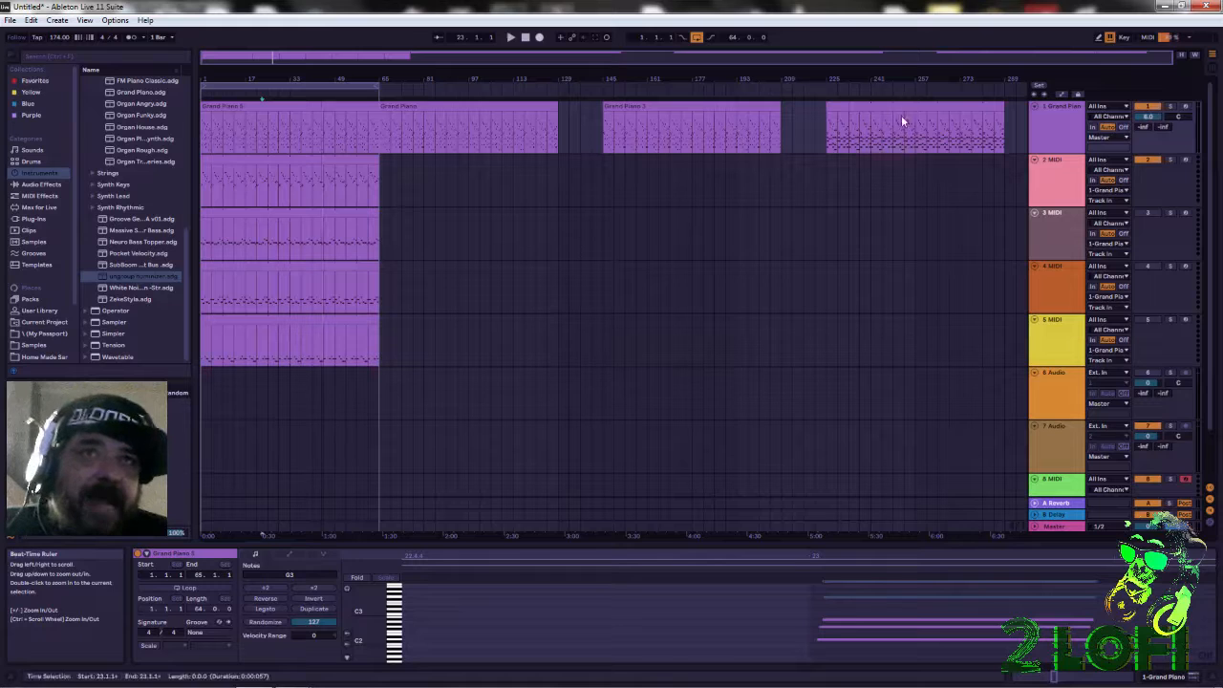
left_click(854, 102)
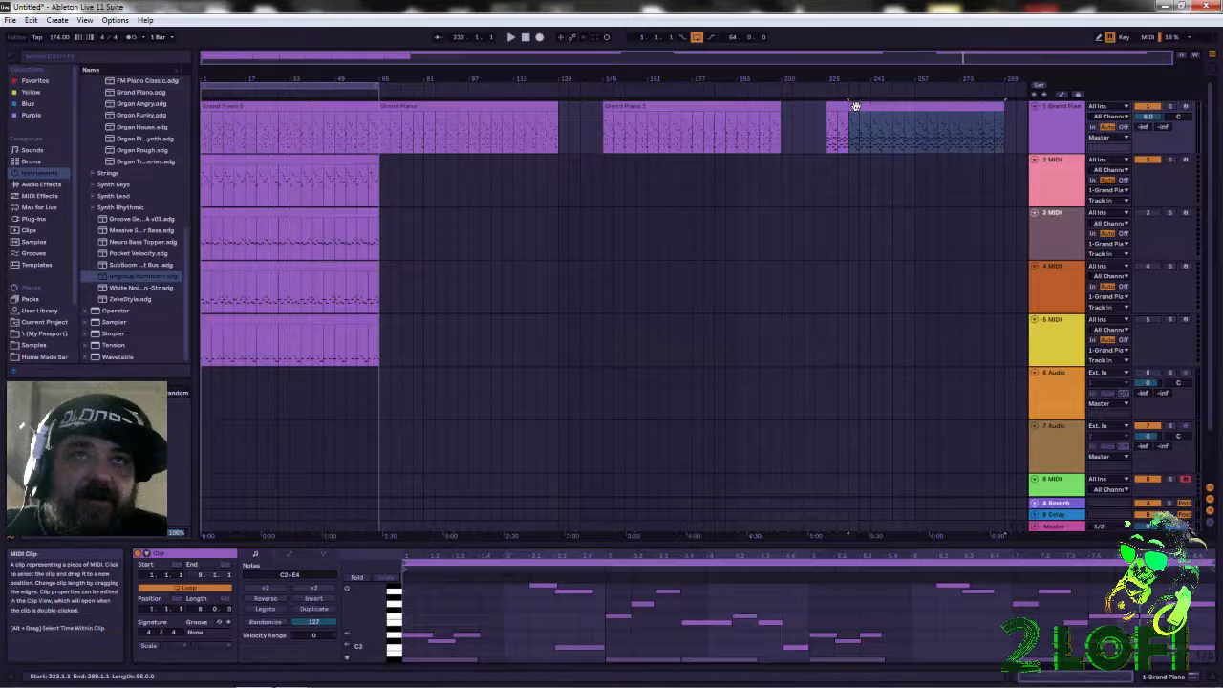
left_click_drag(854, 102, 831, 102)
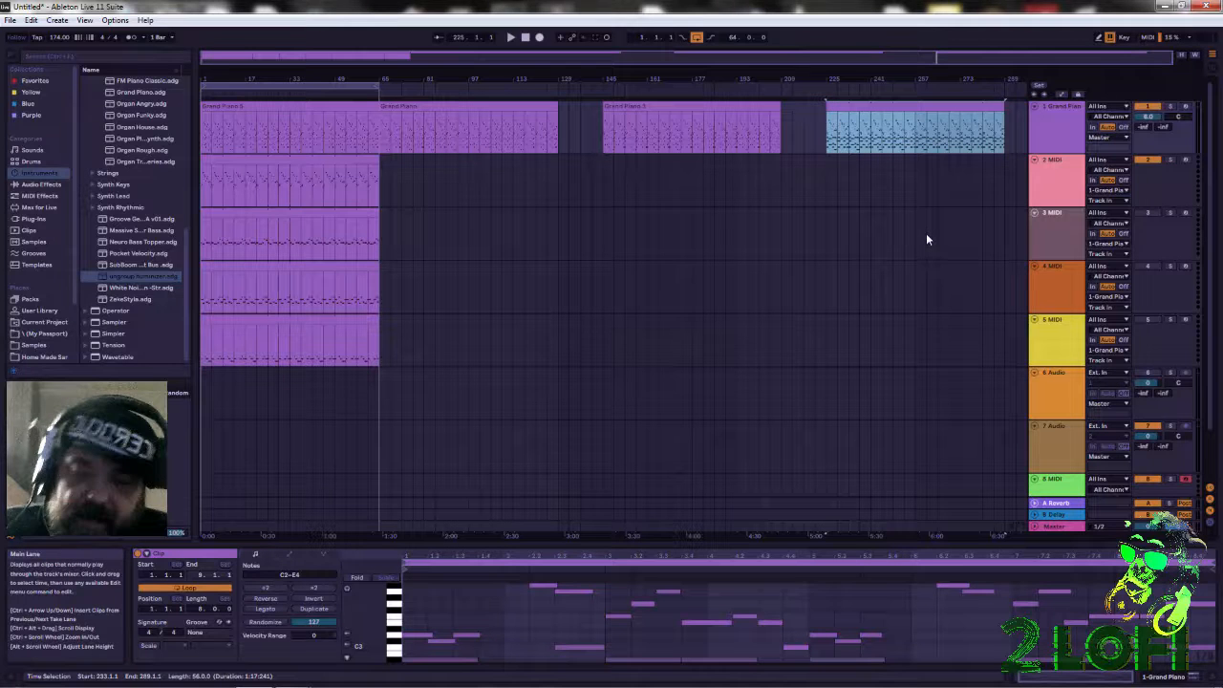
key("ctrl+j")
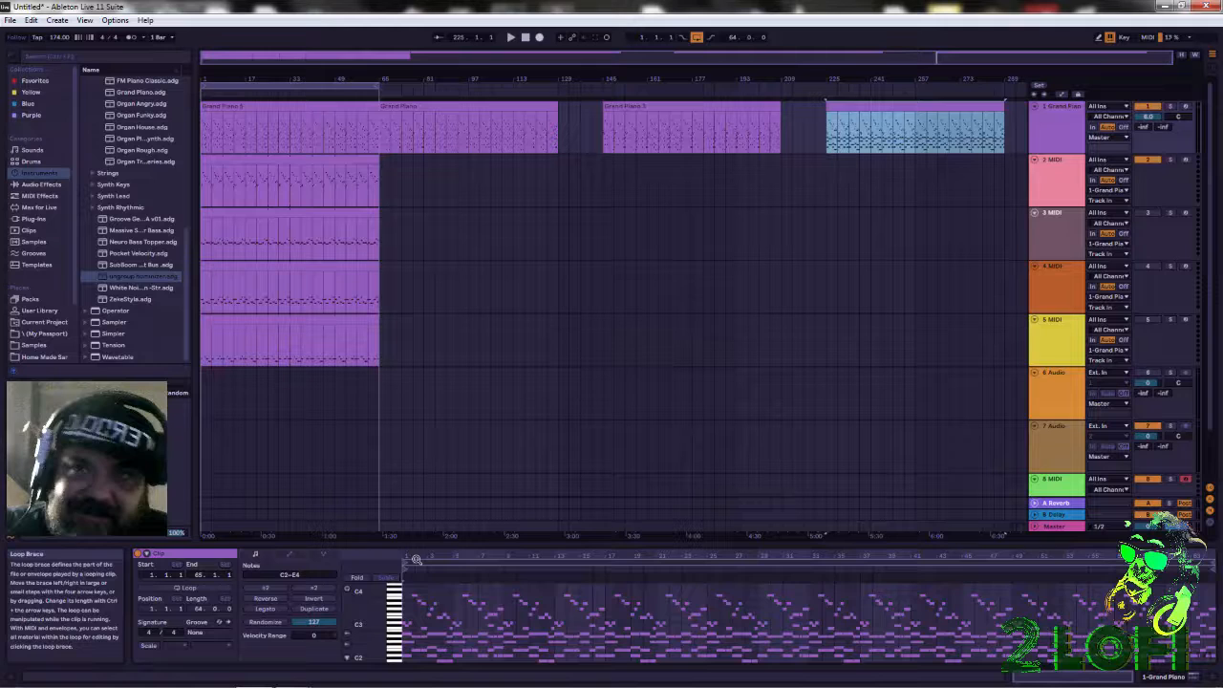
Examine the chord and melody note lengths in the opening bars of the consolidated clip, selecting individual notes.
left_click_drag(409, 555, 436, 623)
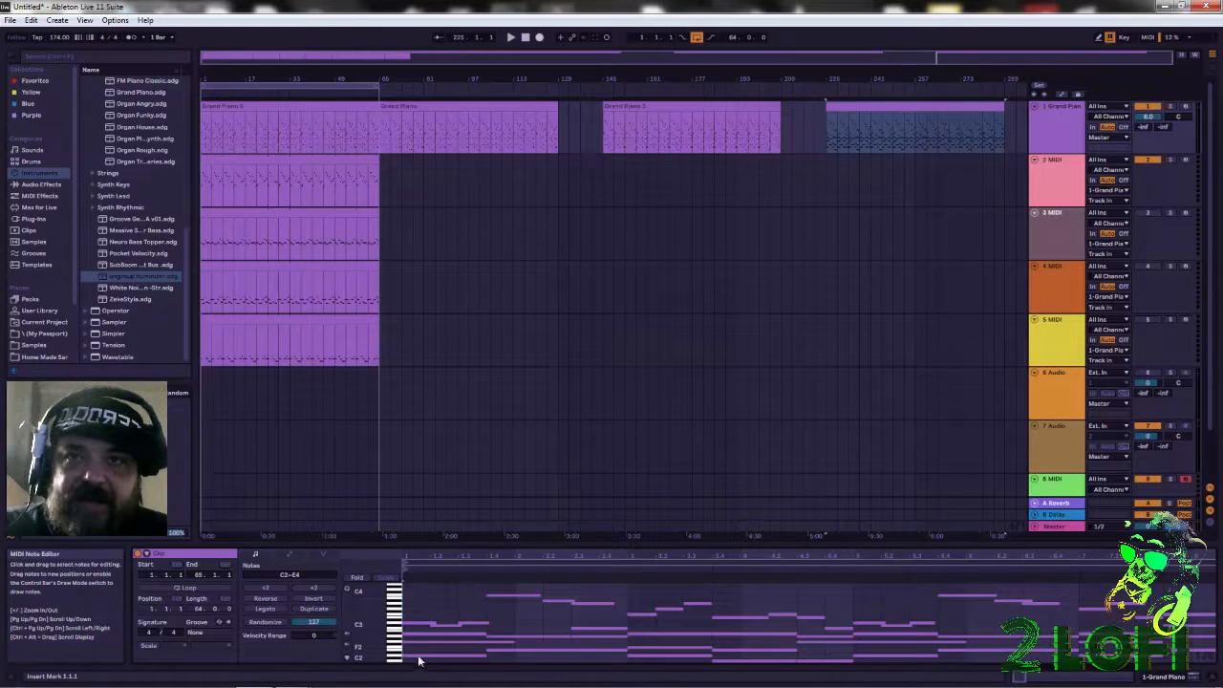
left_click(426, 598)
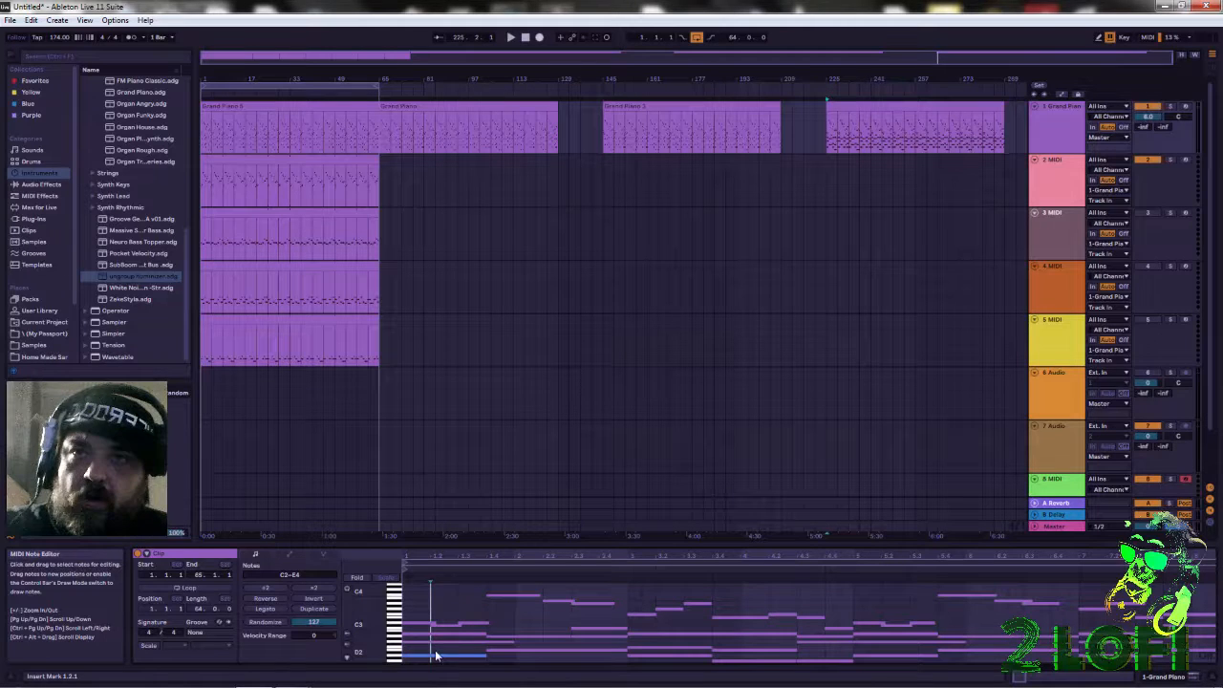
left_click_drag(417, 630, 433, 652)
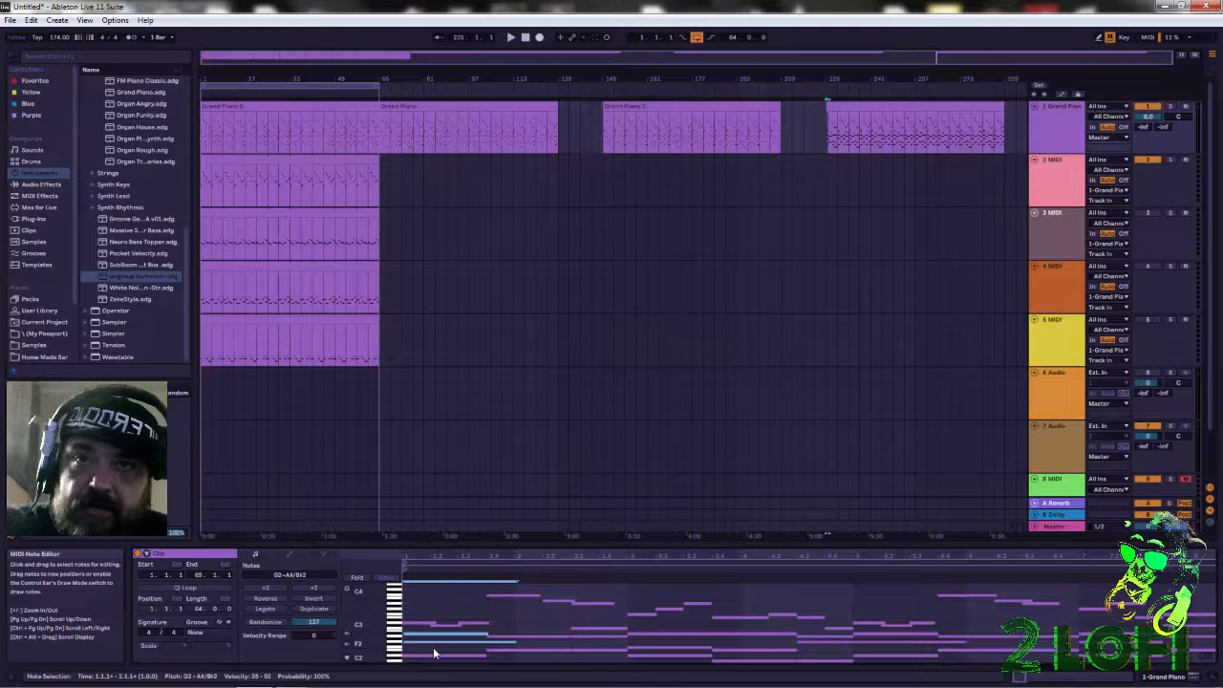
left_click(417, 632)
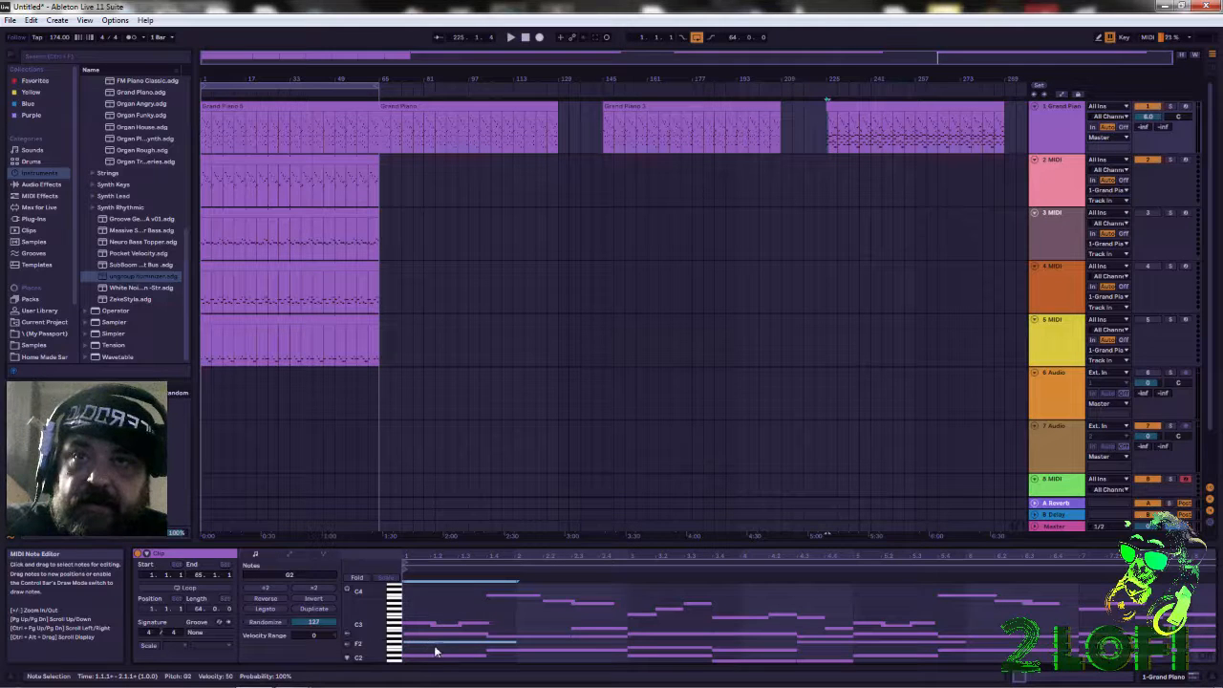
left_click(418, 630)
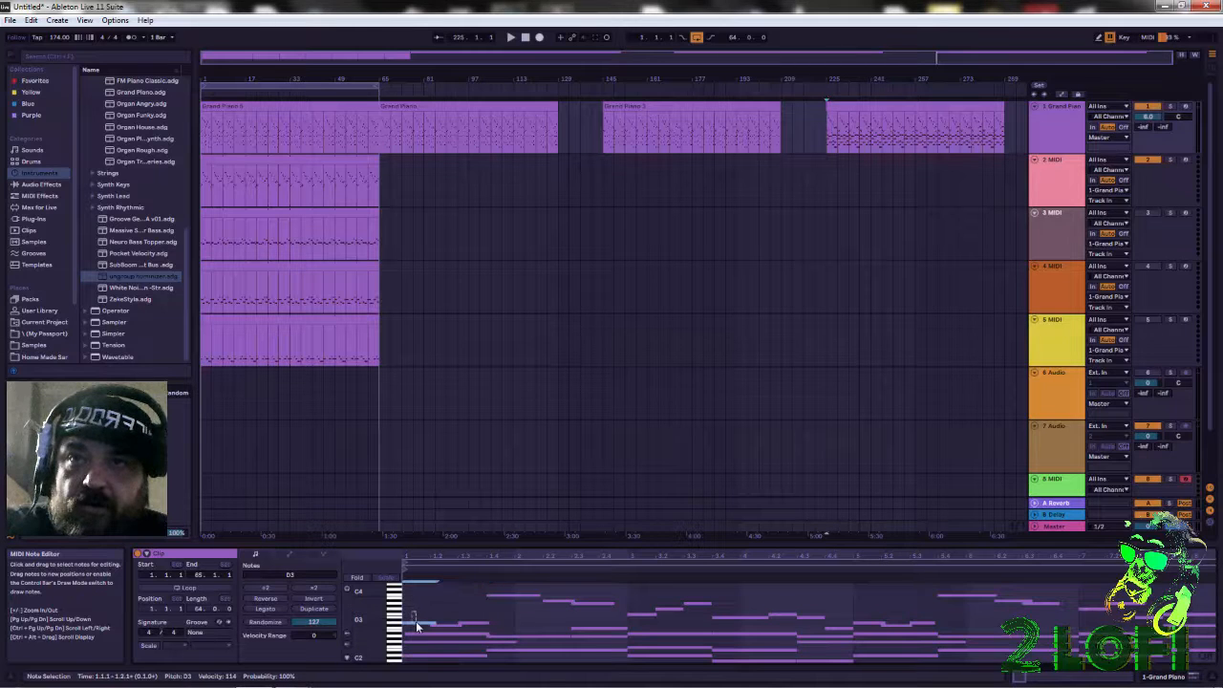
left_click(450, 624)
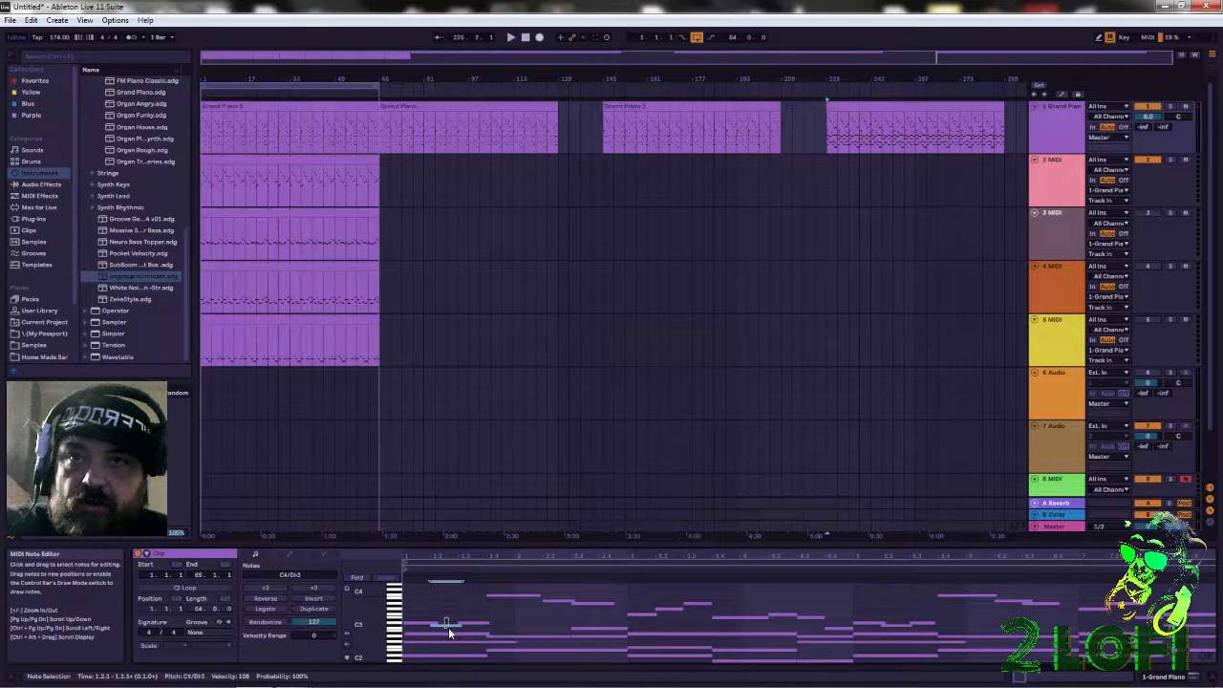
left_click(474, 622)
left_click(531, 636)
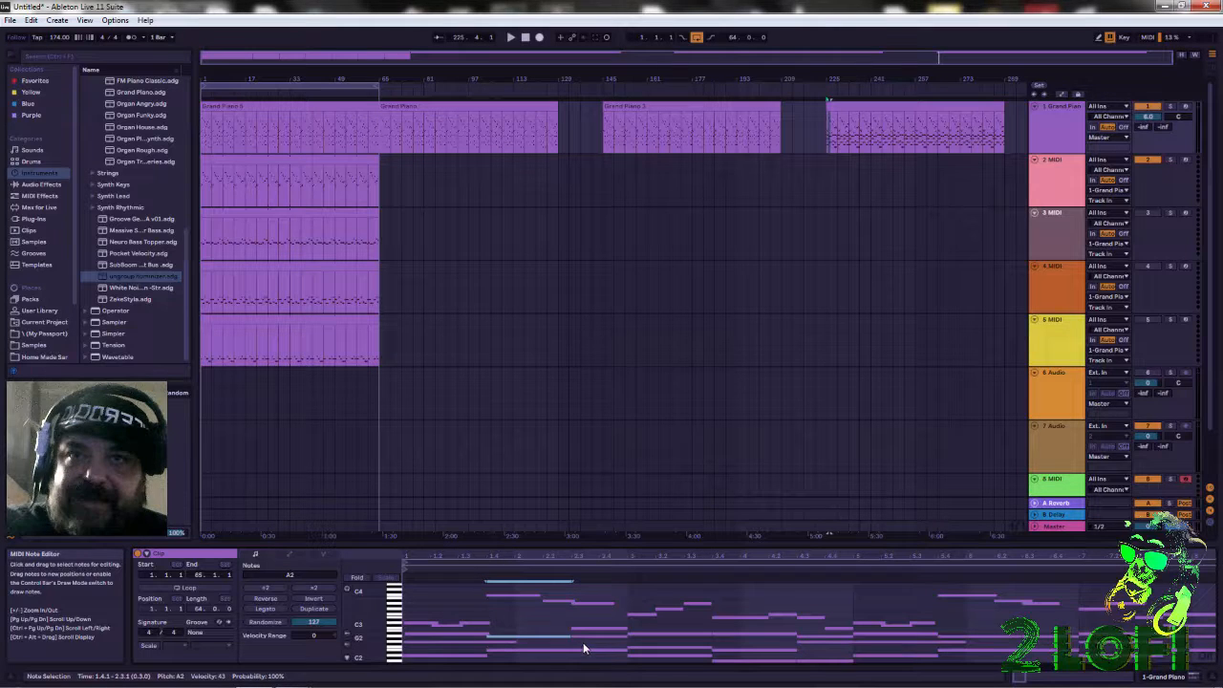
mouse_move(593, 646)
left_mouse_down()
mouse_move(557, 636)
mouse_move(579, 649)
mouse_move(576, 663)
left_mouse_up()
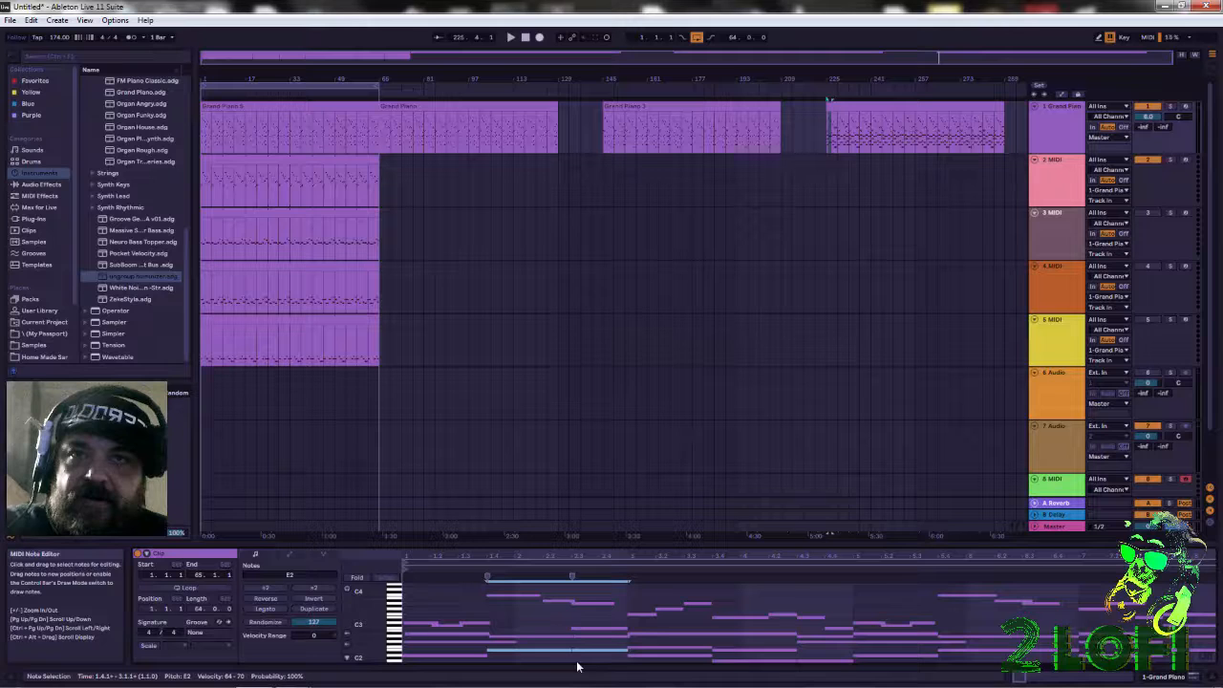
left_click(527, 595)
left_click(561, 601)
left_click(597, 603)
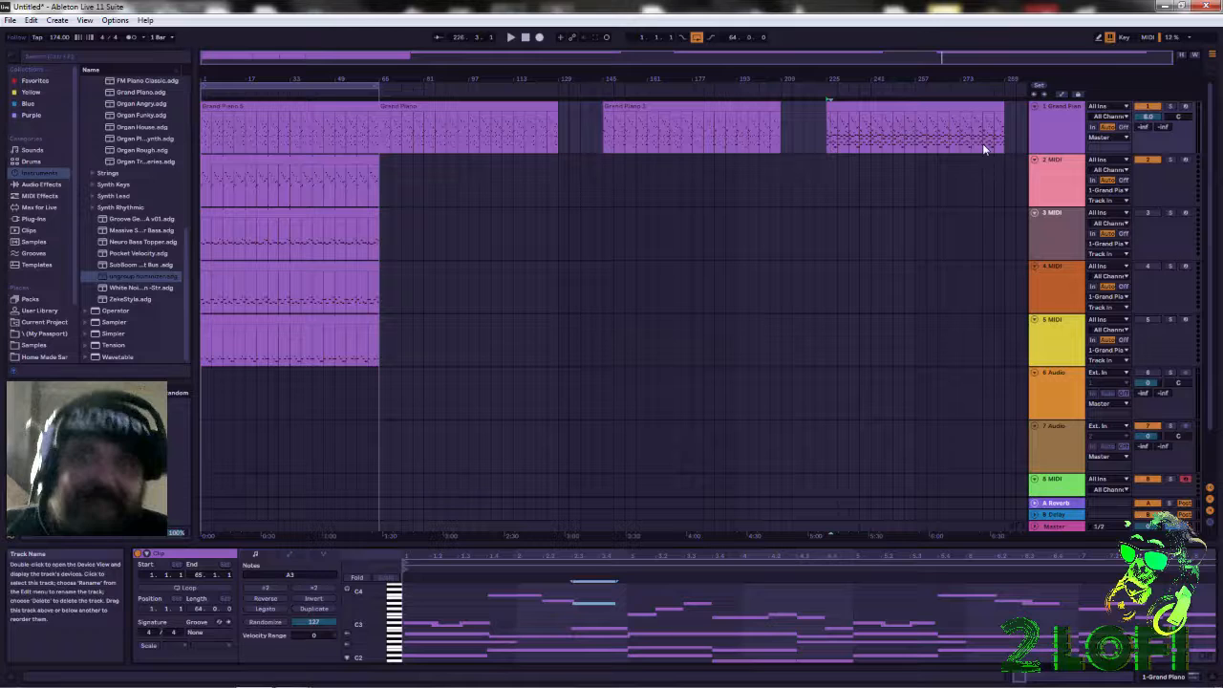
Select every D3 note in the Grand Piano clip starting at bar 1 and lengthen them to about one beat.
left_click(349, 117)
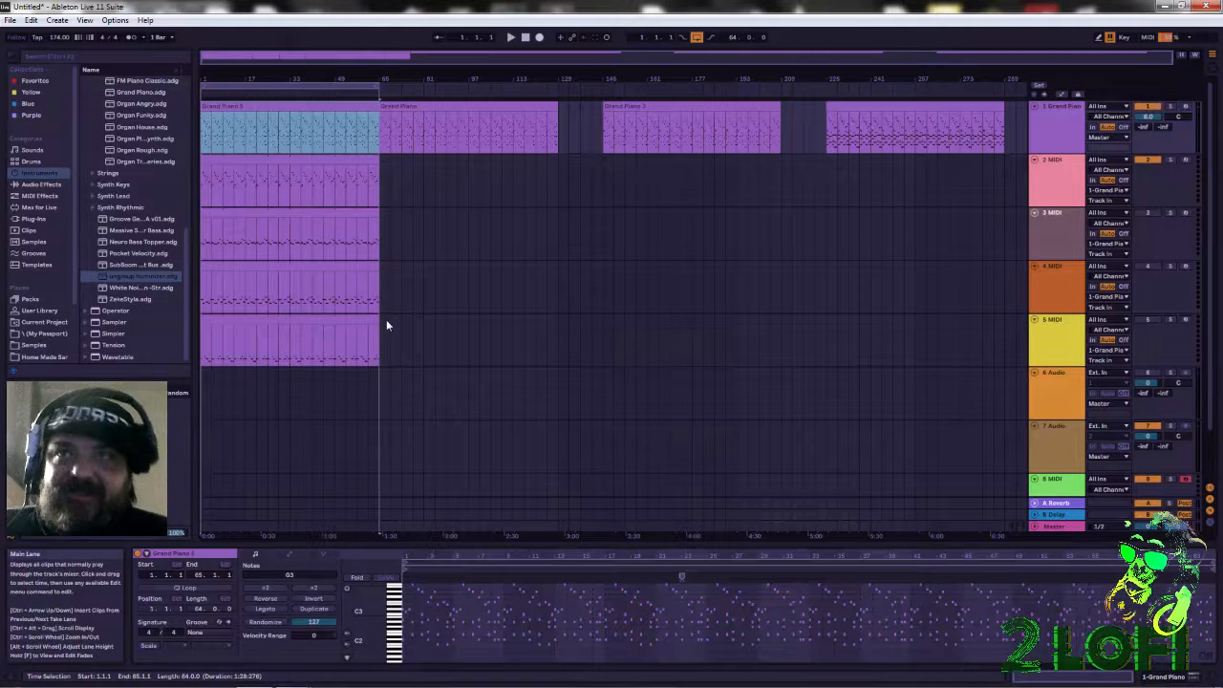
left_click_drag(219, 79, 308, 137)
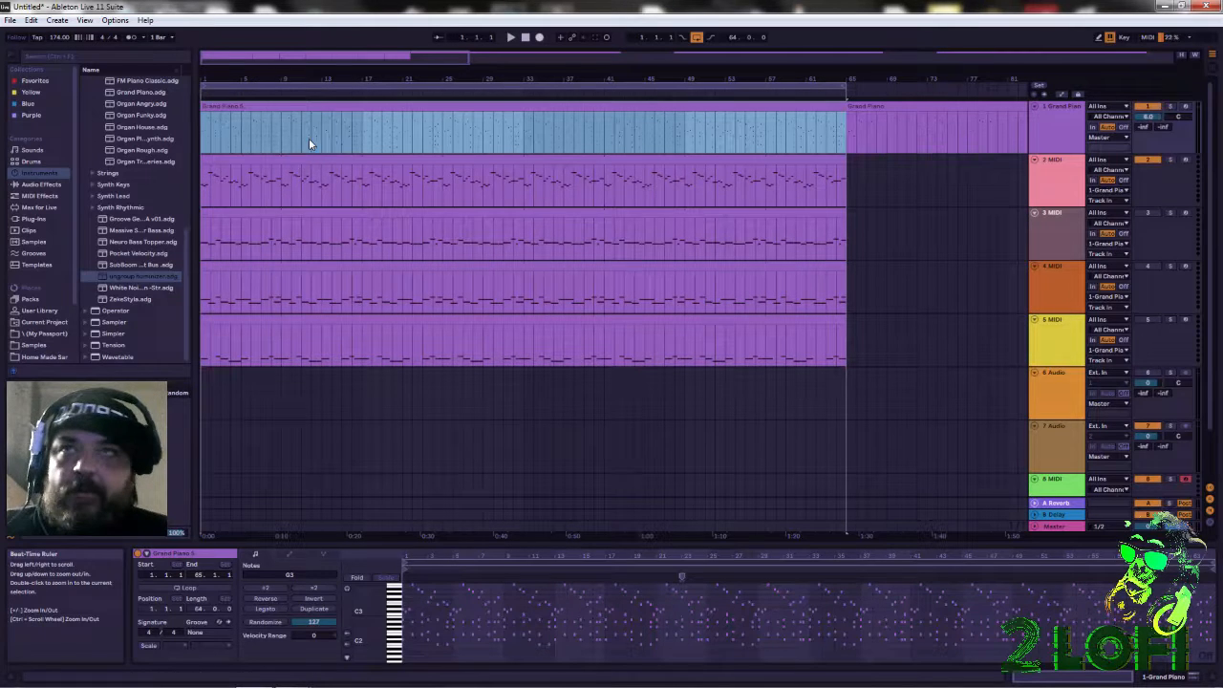
left_click_drag(410, 558, 410, 660)
left_click_drag(211, 80, 212, 148)
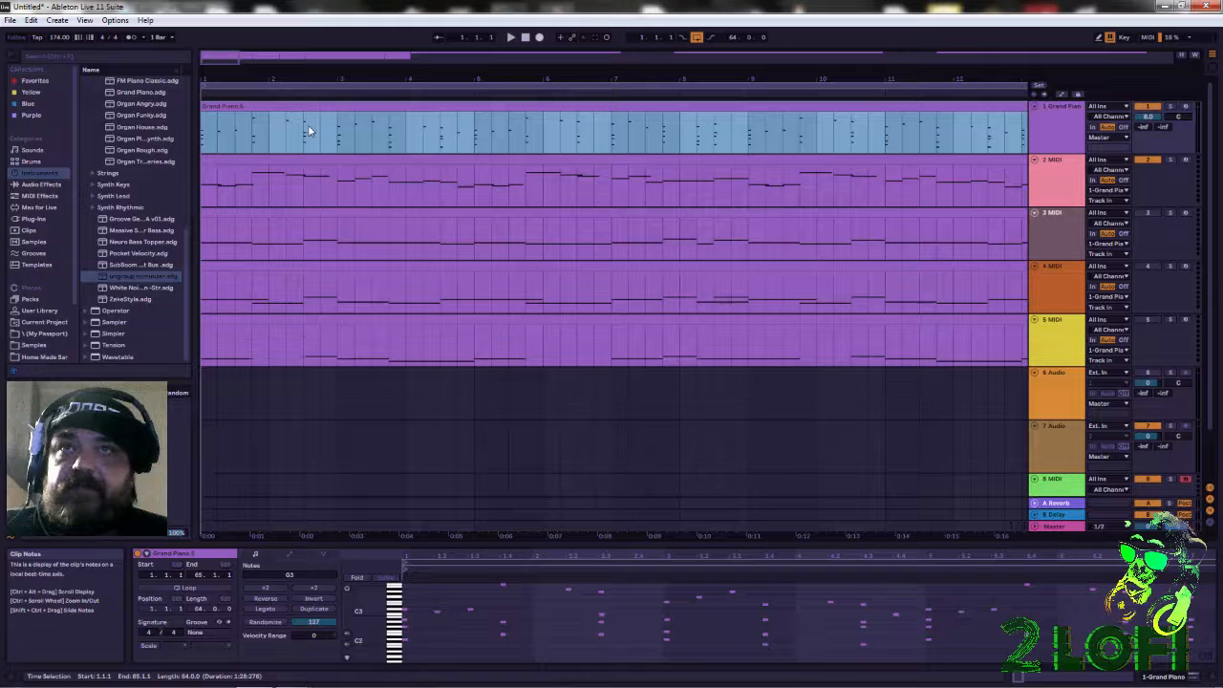
left_click(400, 612)
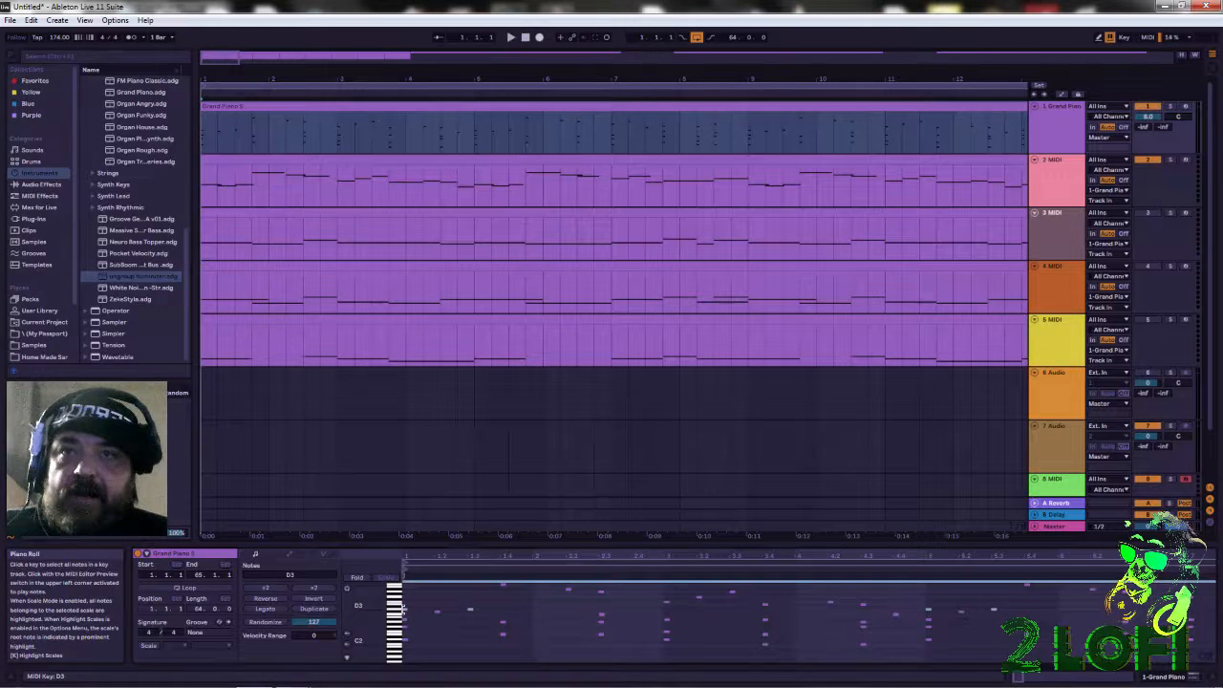
left_click_drag(409, 608, 430, 612)
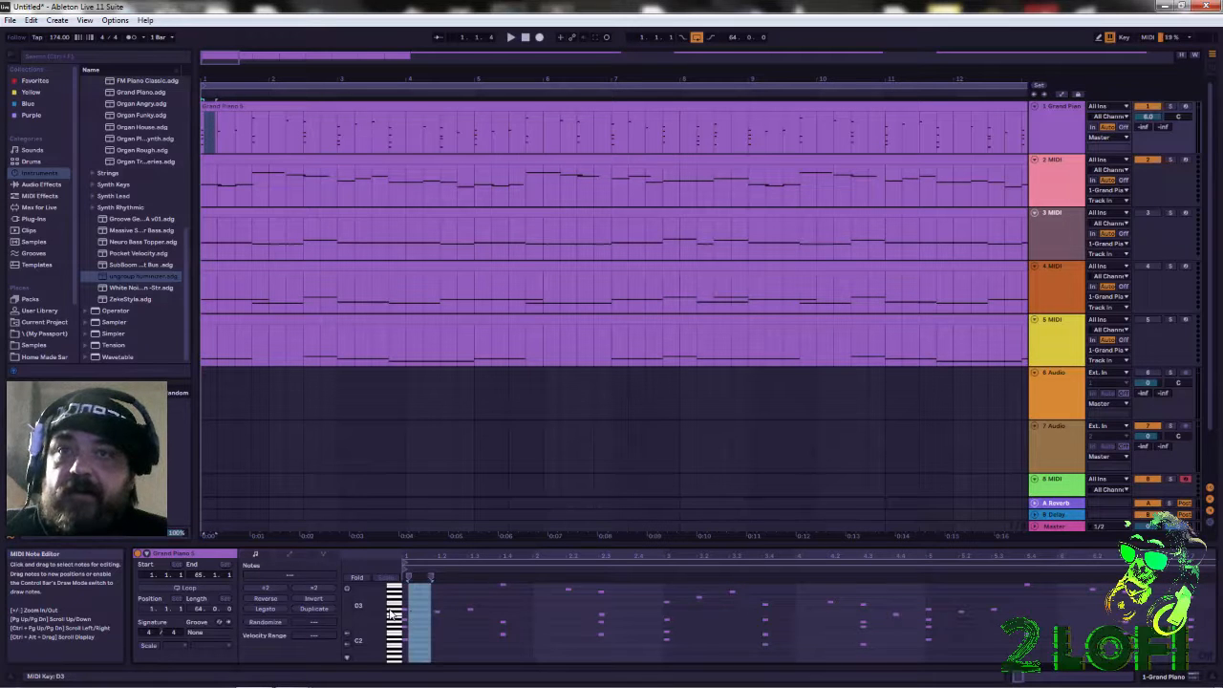
left_click(402, 608)
left_click_drag(405, 608, 412, 609)
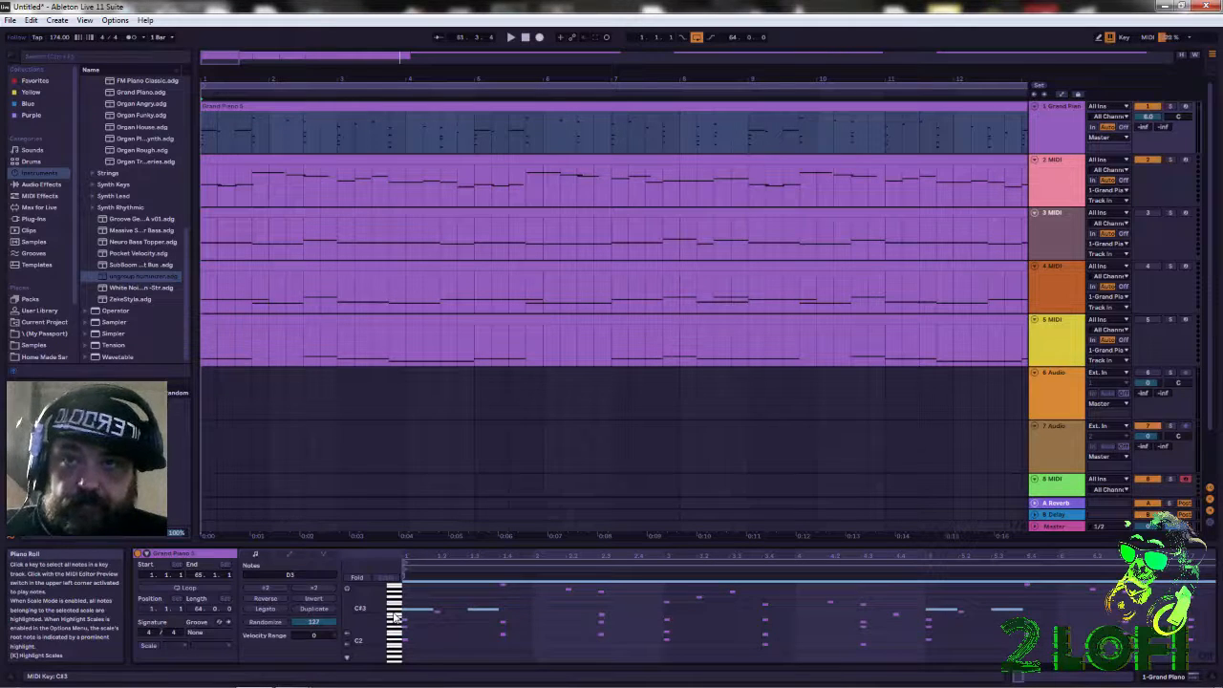
Lengthen every C#3 note in the Grand Piano clip to about one beat and every C4 note to about two beats.
left_click(395, 616)
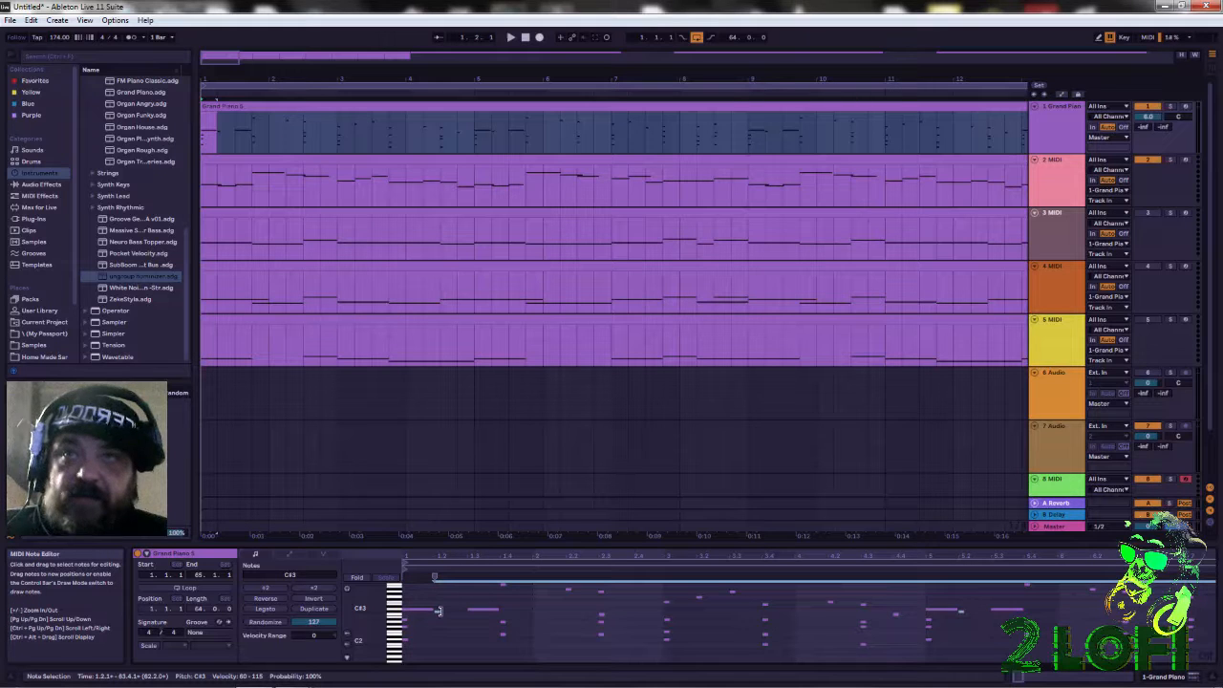
left_click_drag(437, 611, 445, 613)
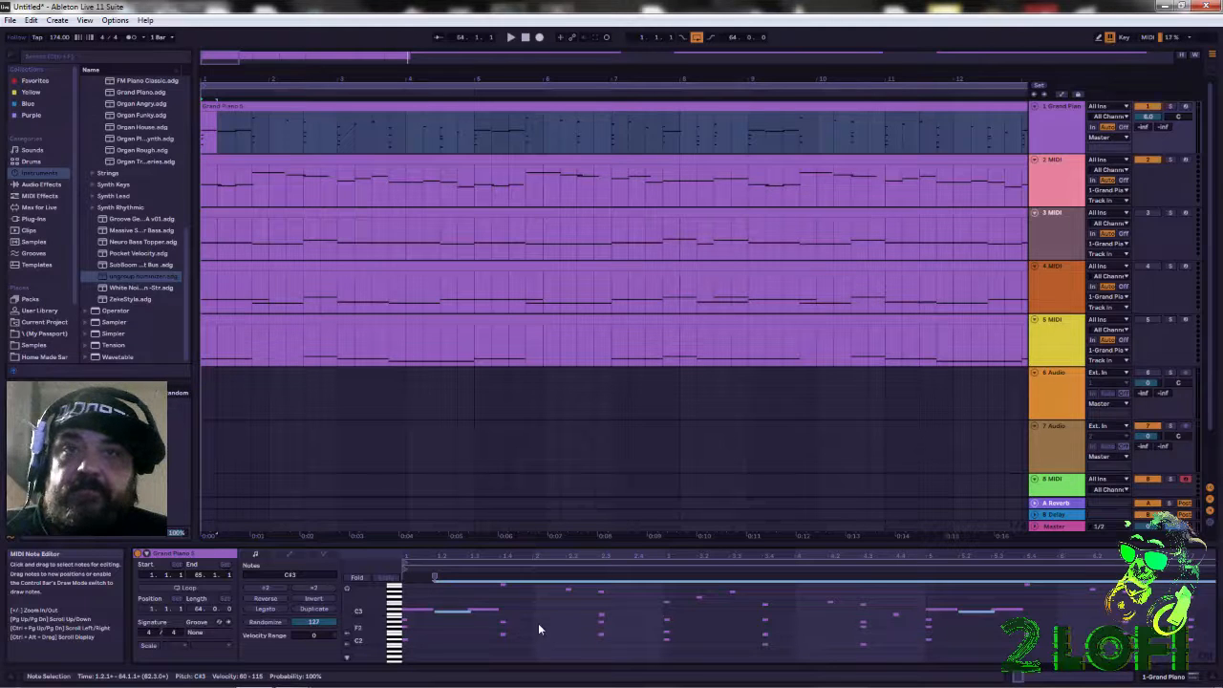
scroll(413, 617, "up", 1)
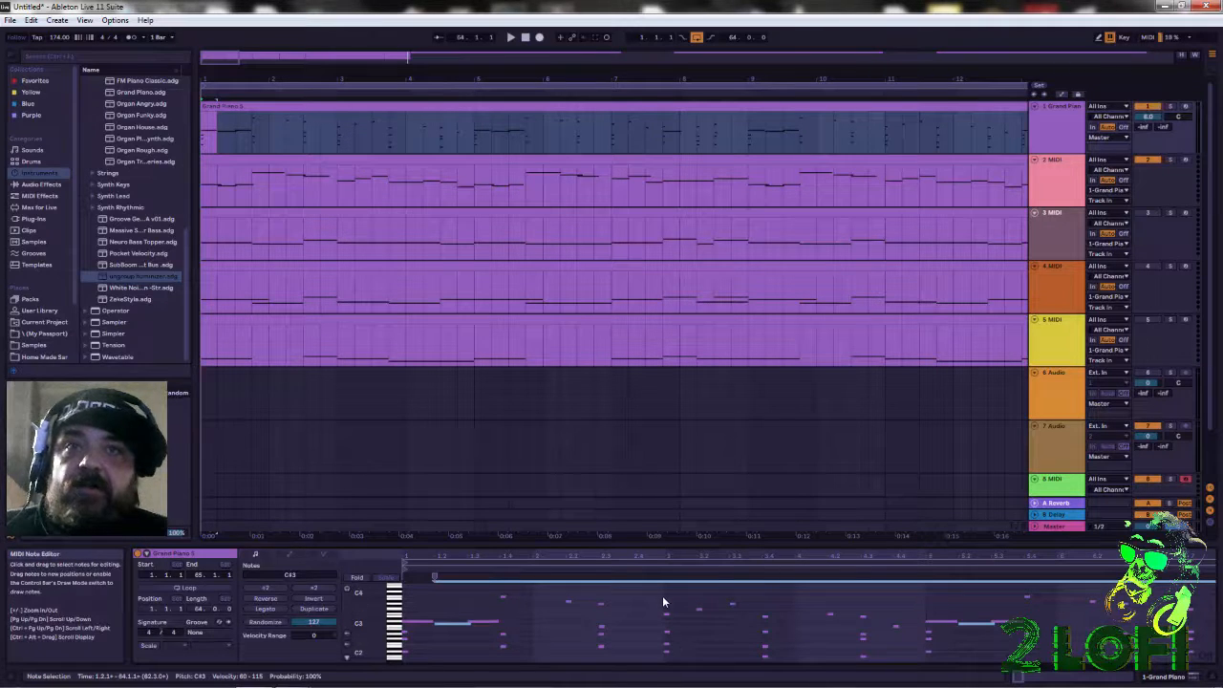
left_click_drag(518, 607, 475, 595)
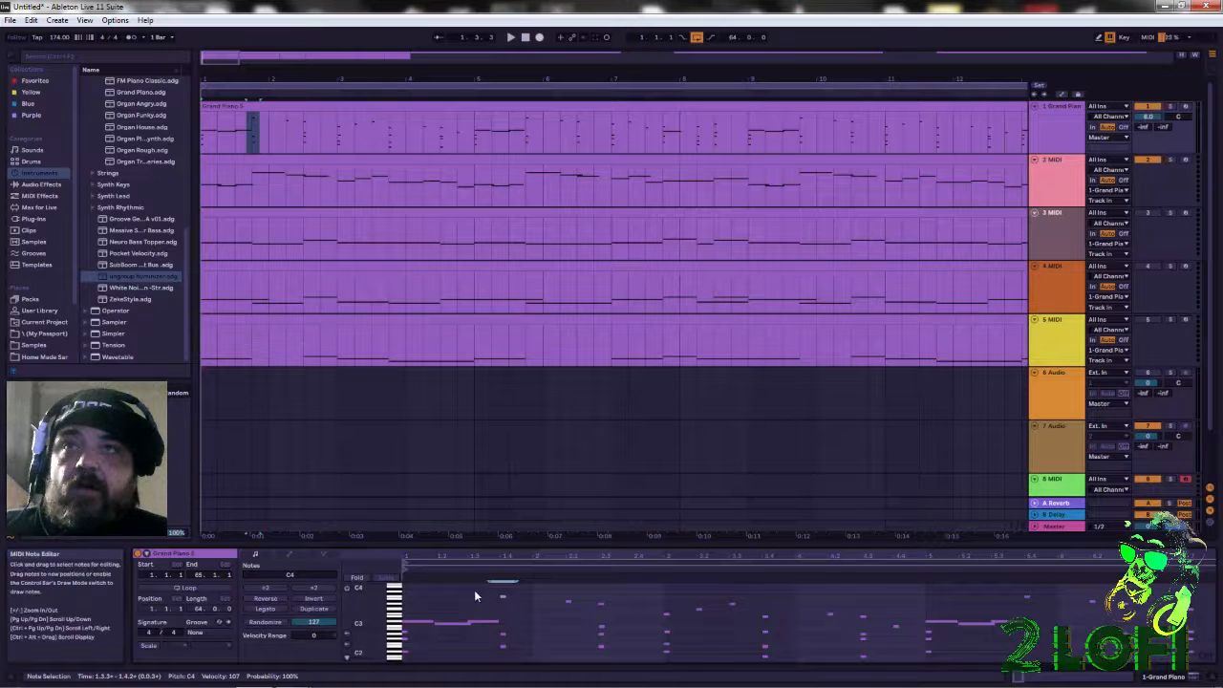
left_click(398, 602)
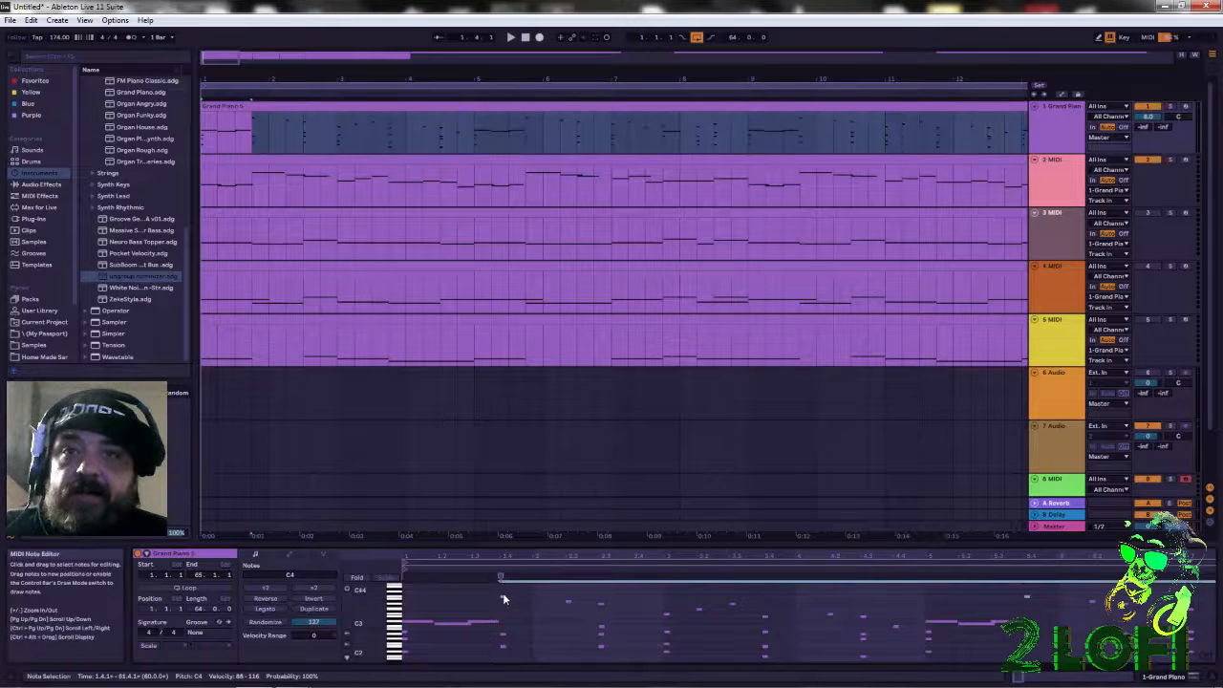
left_click_drag(503, 598, 564, 606)
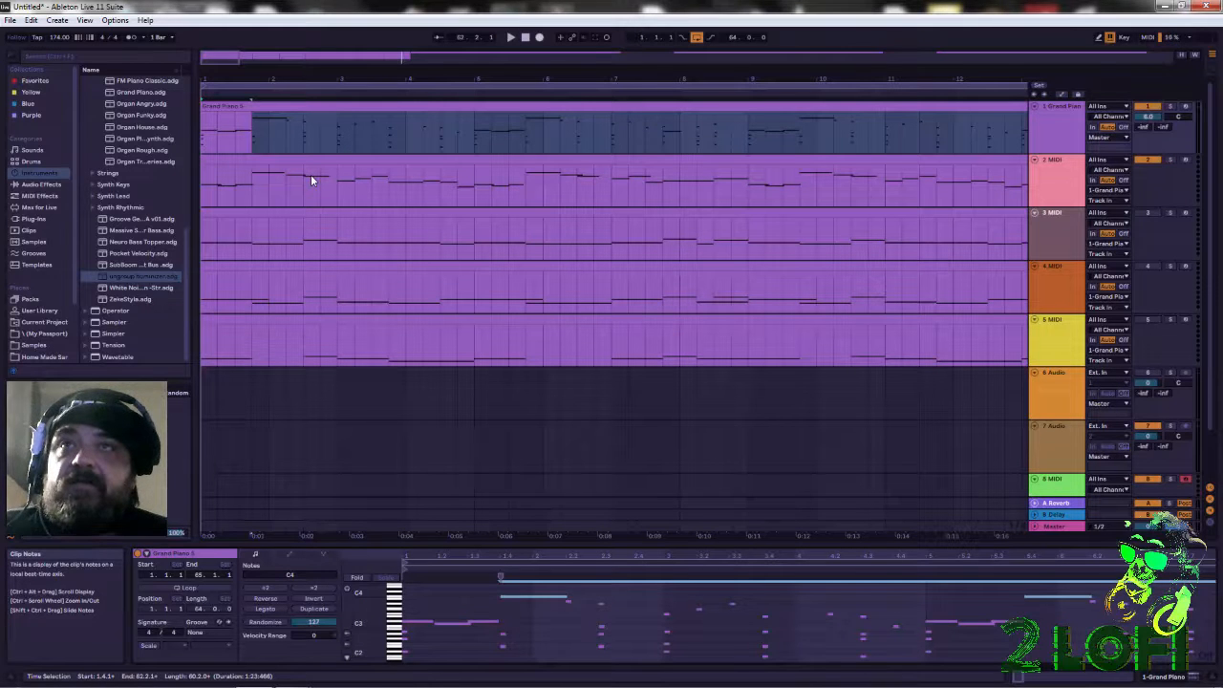
Select every A3 note in the Grand Piano clip and lengthen them to about one and a half beats.
left_click(601, 600)
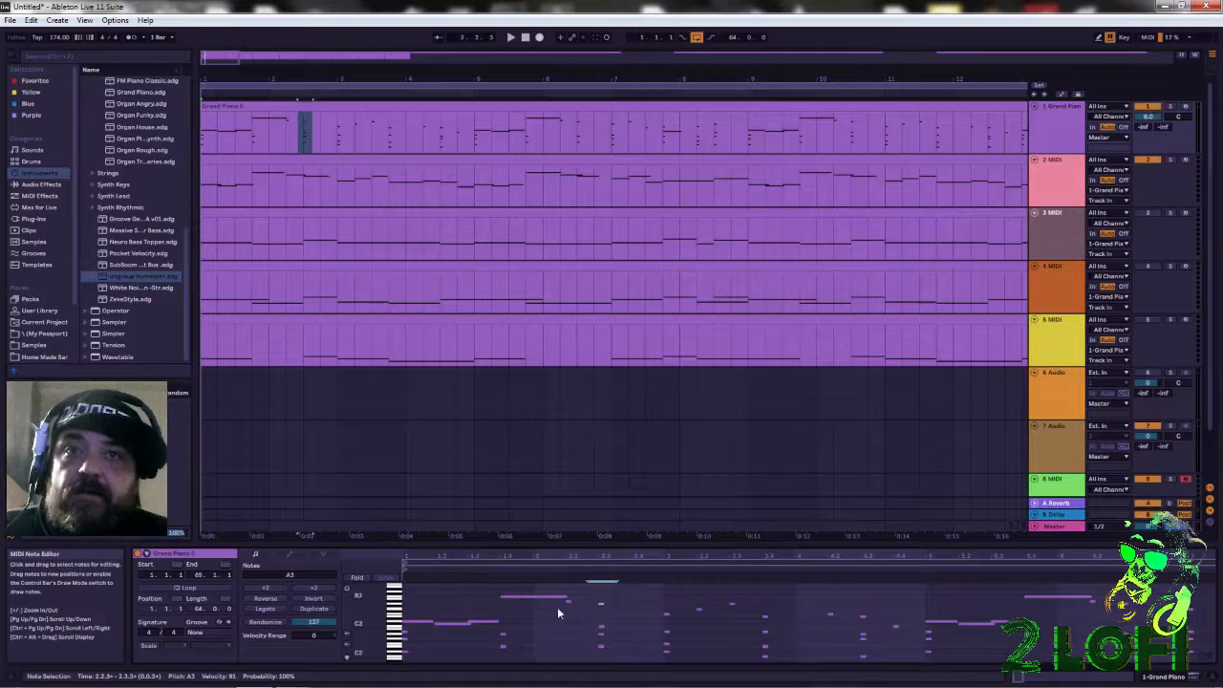
left_click(391, 608)
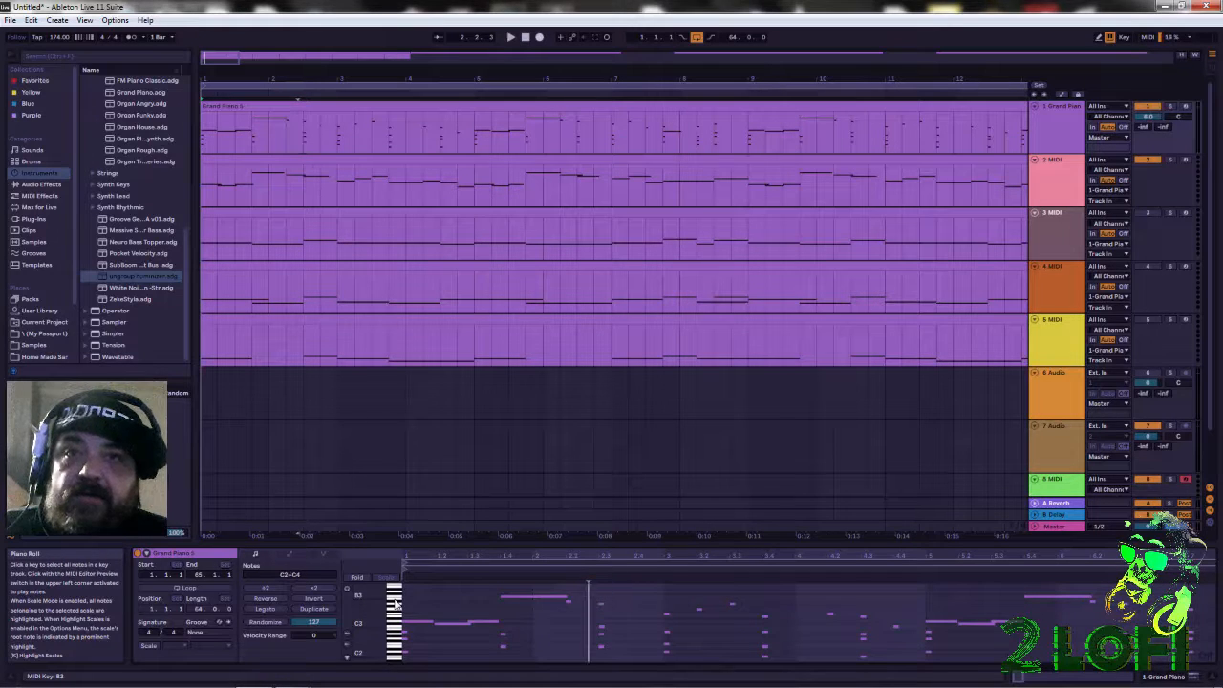
left_click(395, 608)
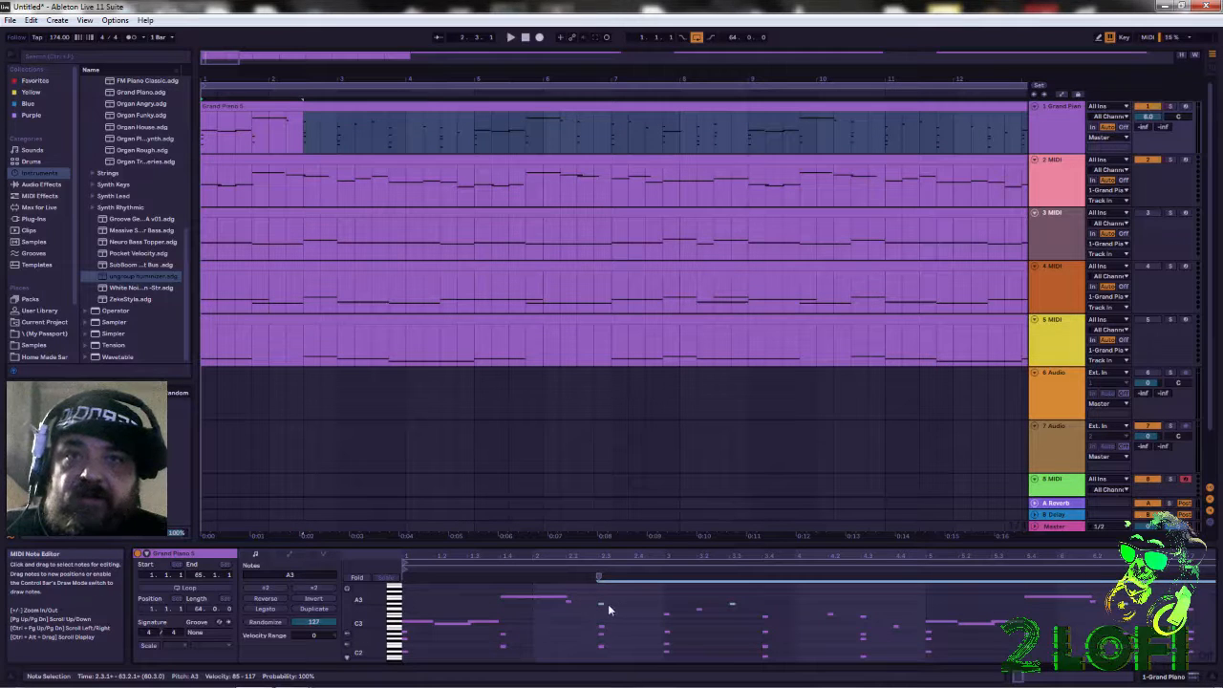
left_click_drag(604, 604, 650, 604)
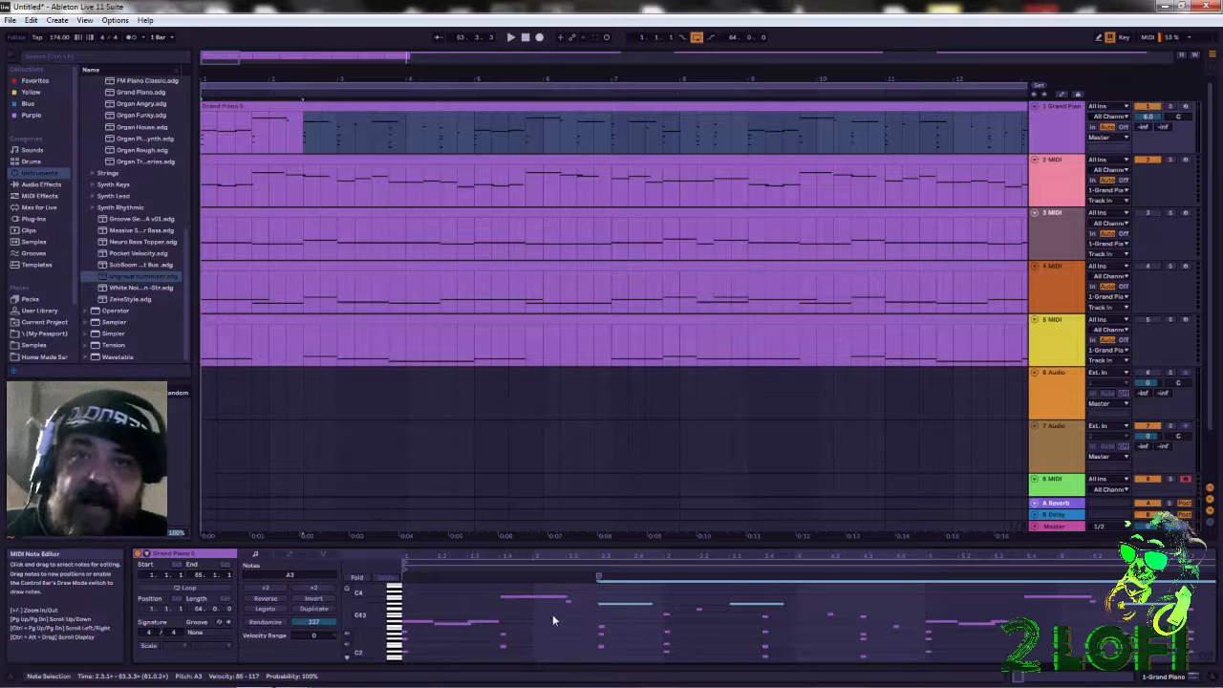
Lengthen all A#3, G3 and F3 notes in the Grand Piano clip to about one beat each.
left_click(394, 595)
left_click(395, 602)
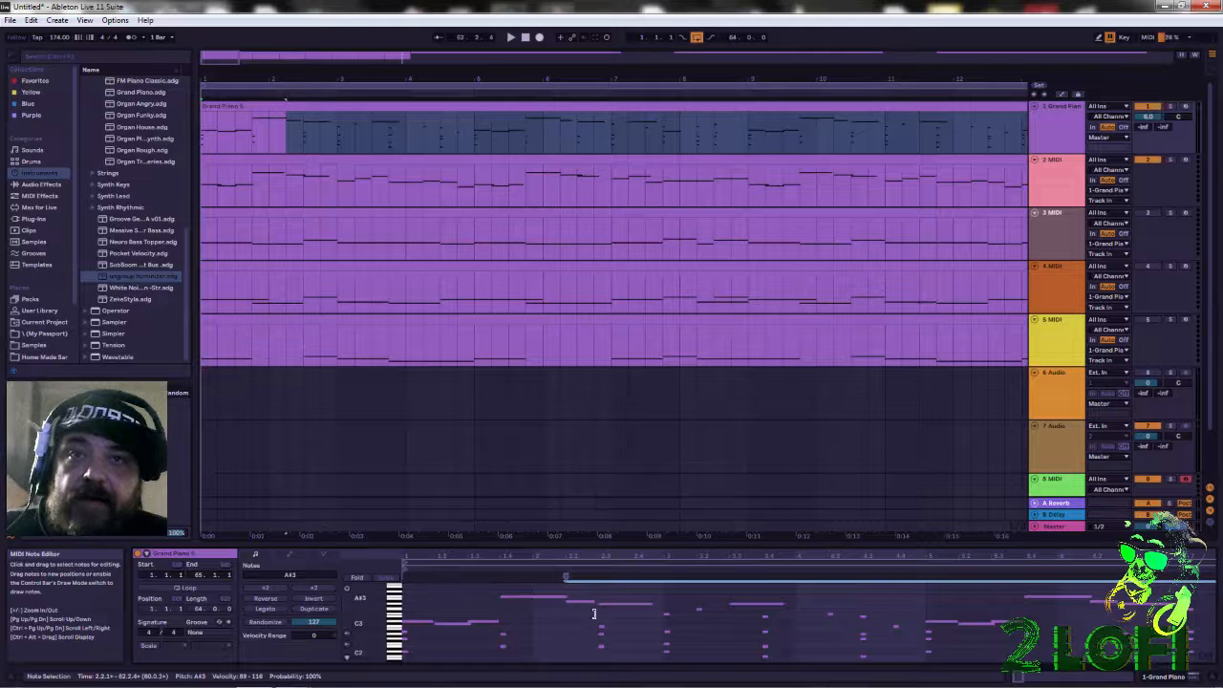
left_click(396, 611)
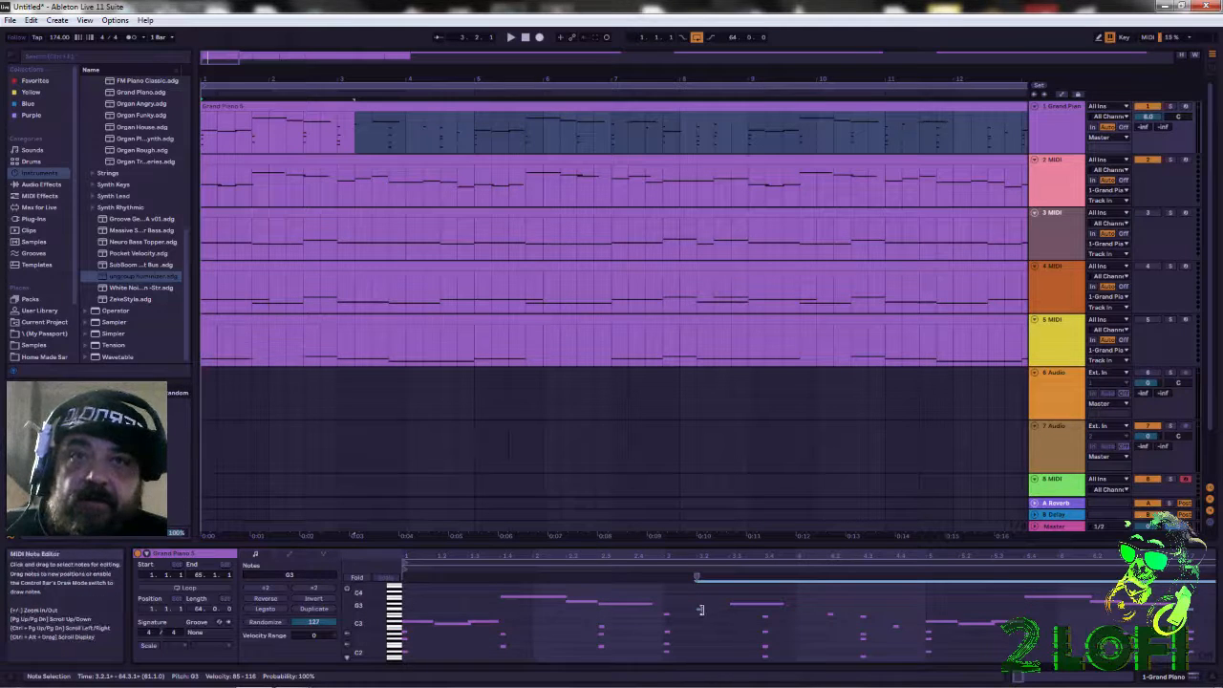
left_click(397, 619)
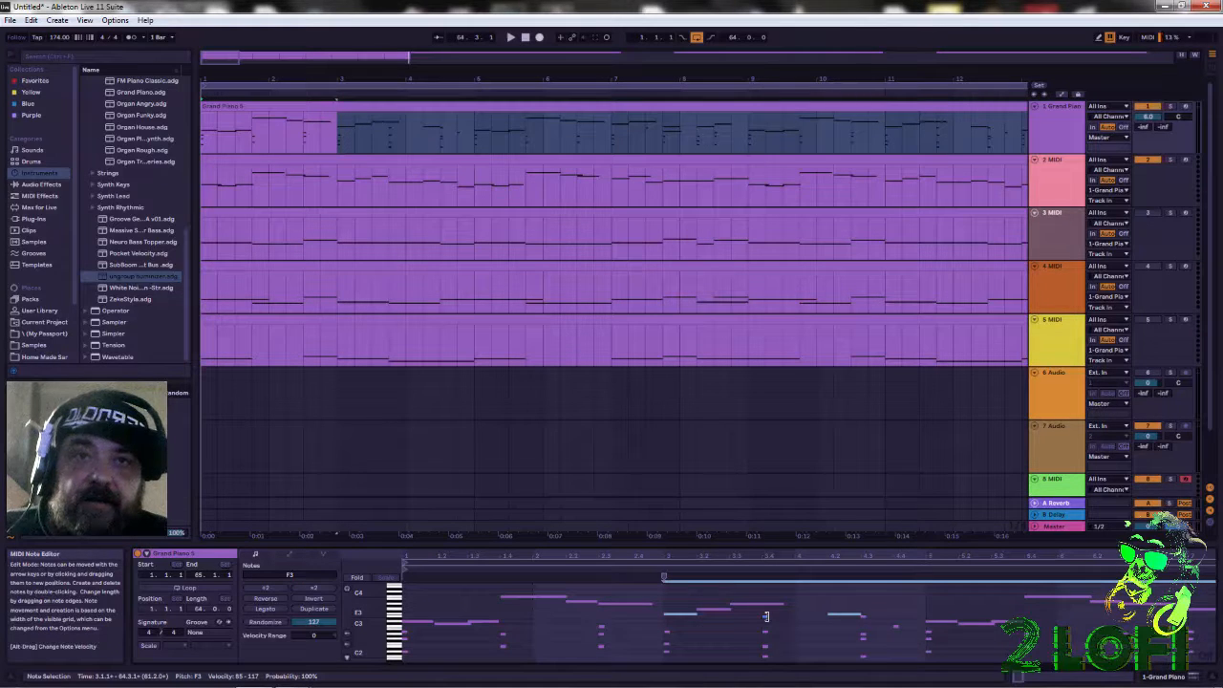
Select every E3 note in the Grand Piano clip and lengthen them to about two beats.
left_click(398, 623)
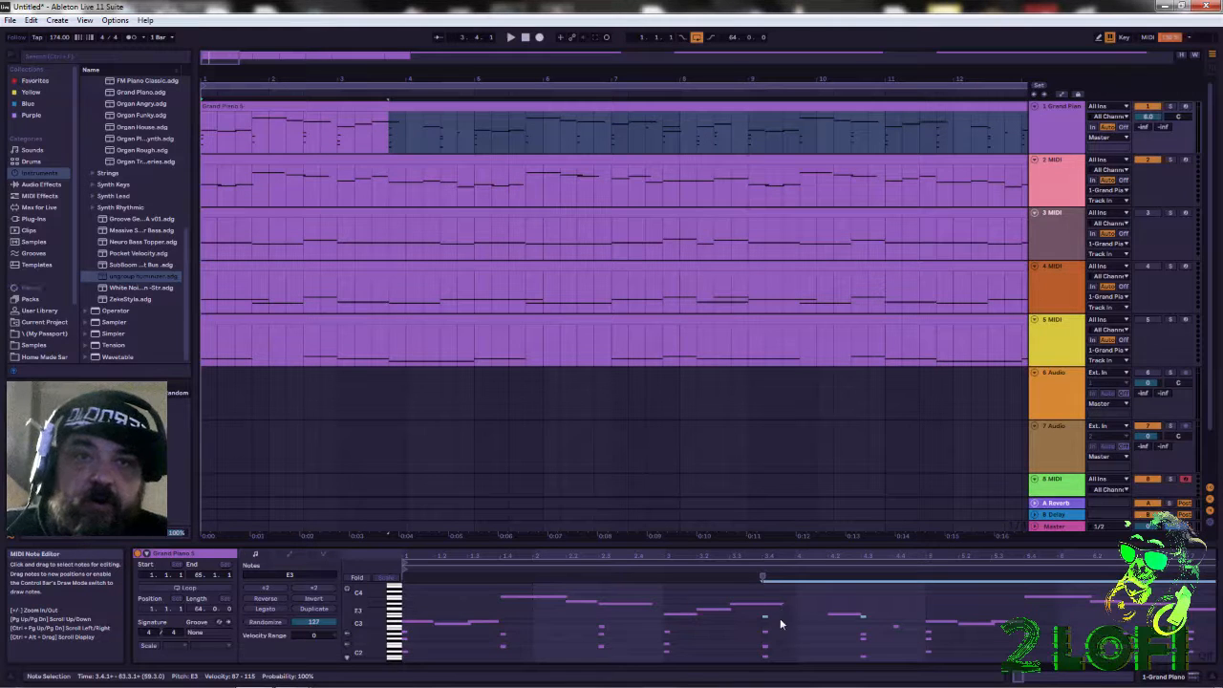
left_click_drag(766, 616, 801, 627)
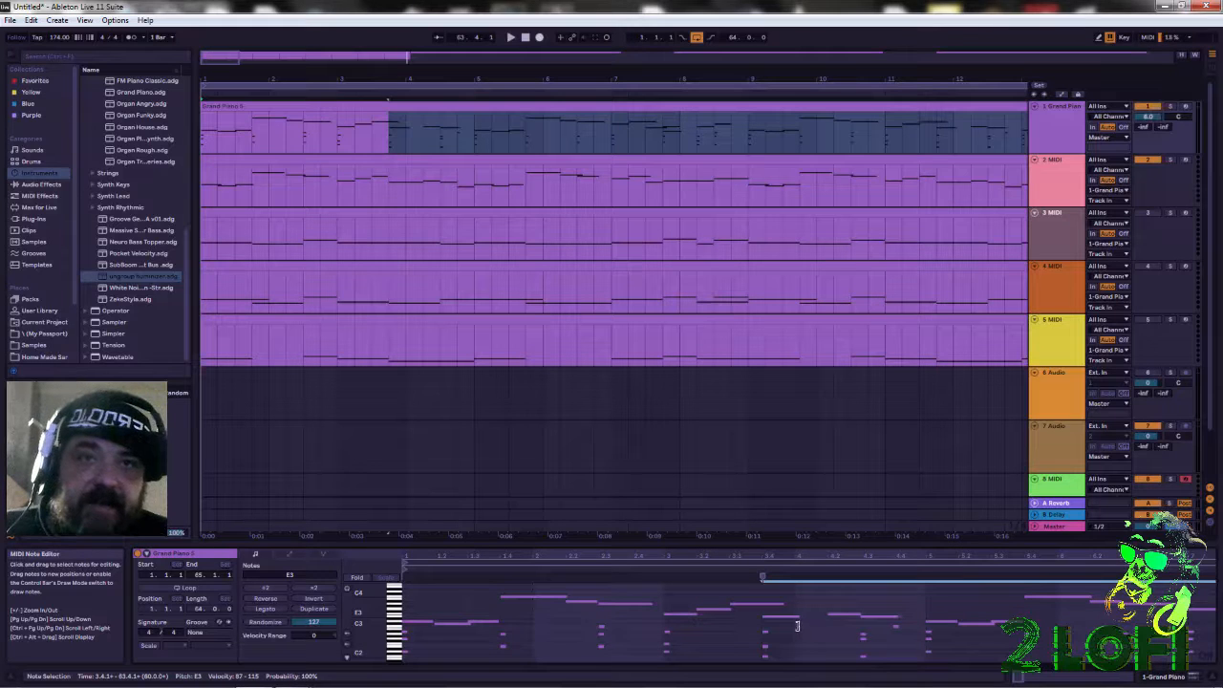
left_click_drag(793, 626, 828, 630)
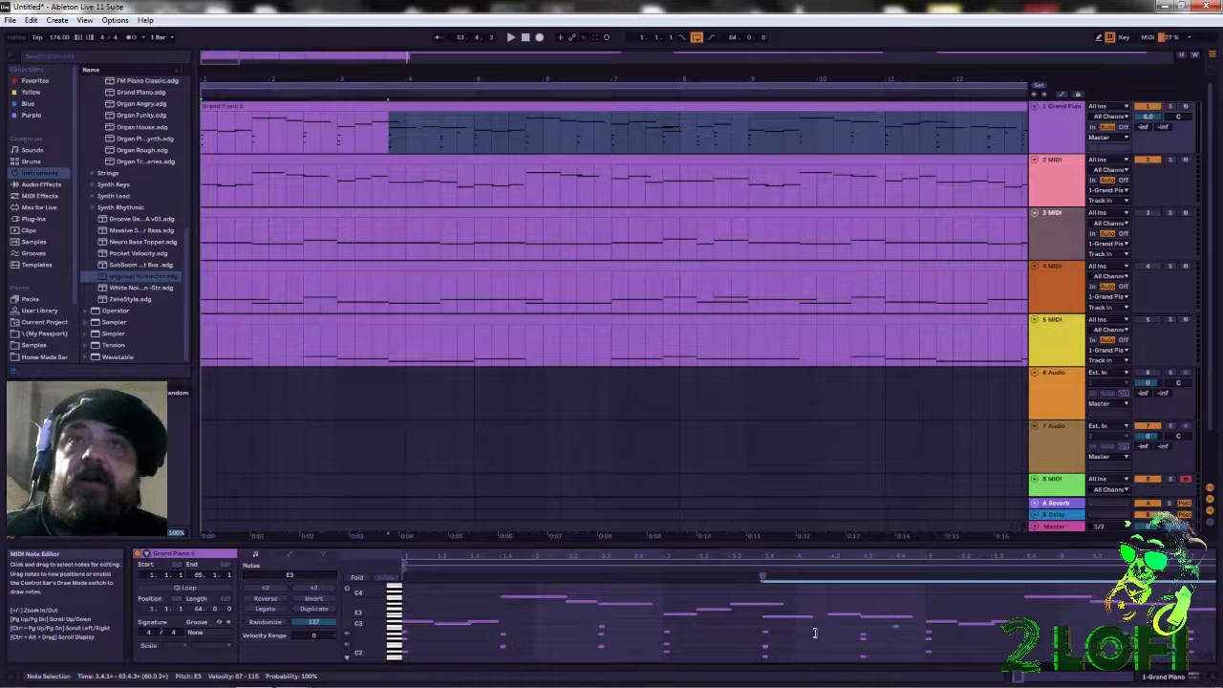
left_click_drag(822, 633, 827, 635)
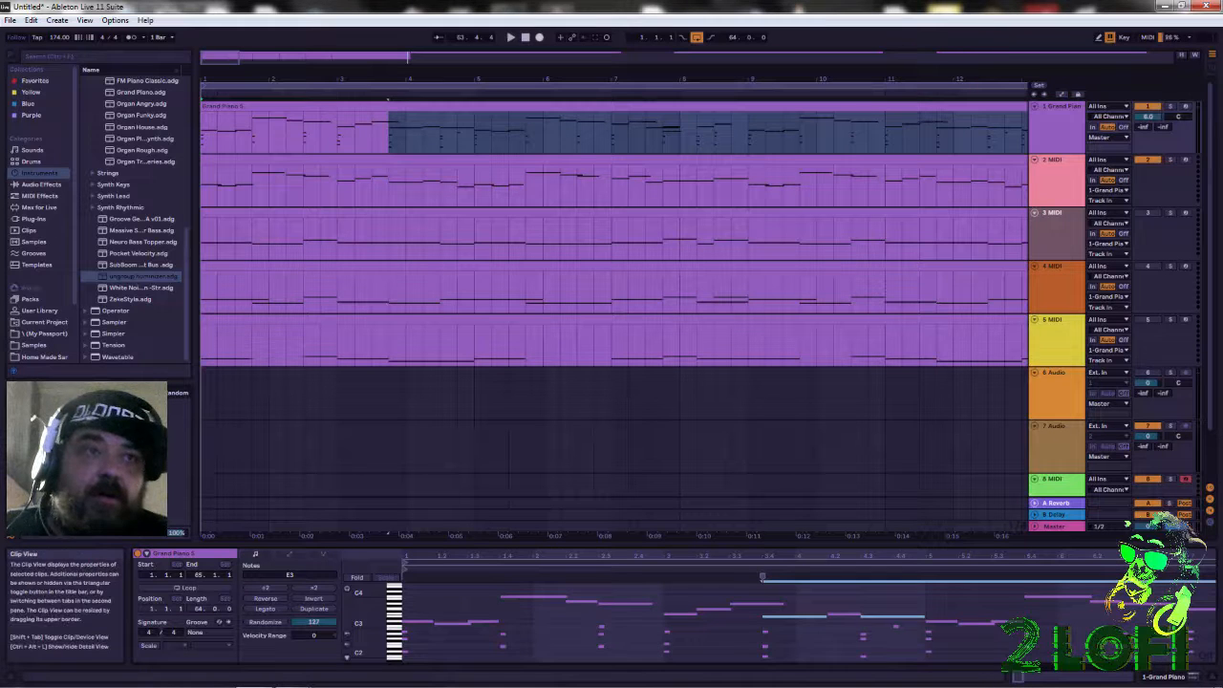
Shorten the overlapping E3 and A3 notes in bar 7 of the Grand Piano clip to about one beat each.
scroll(764, 616, "right", 3)
scroll(883, 618, "right", 2)
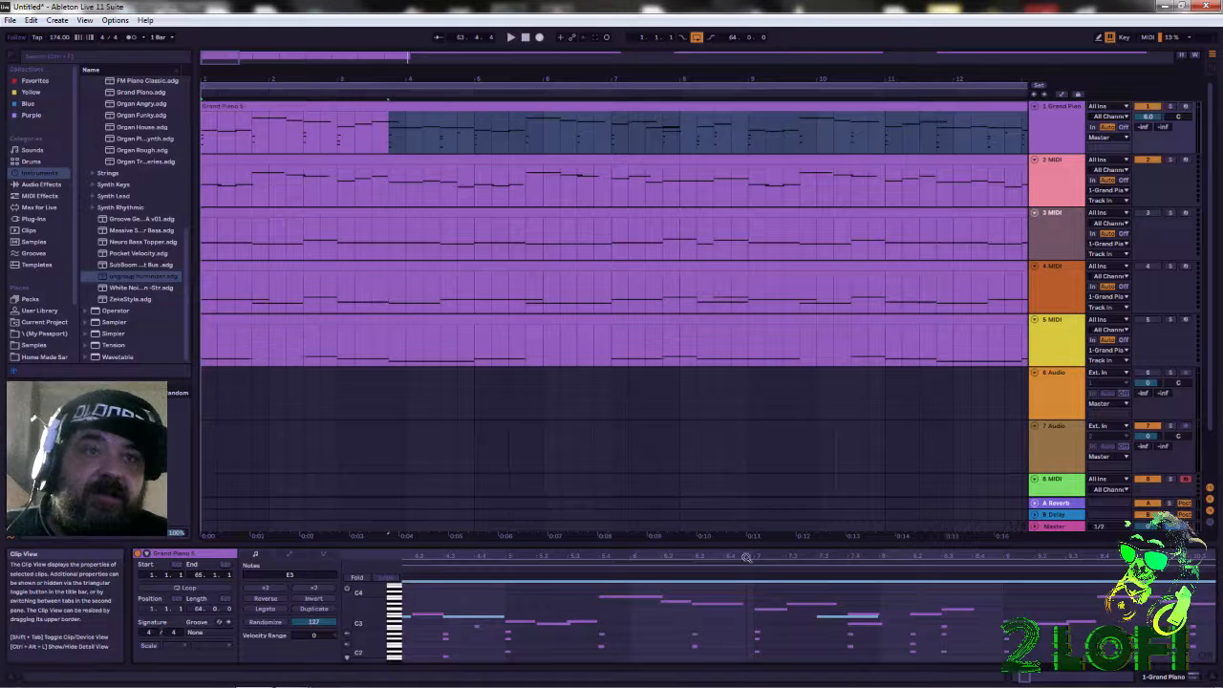
left_click(881, 620)
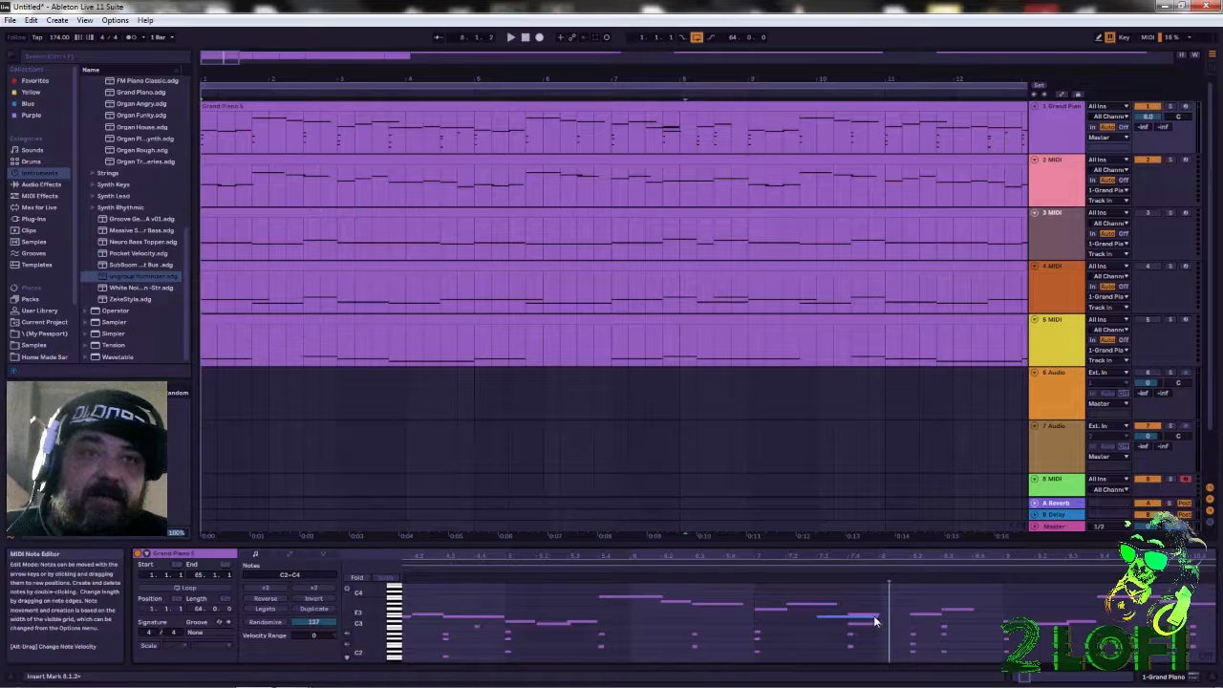
left_click(855, 618)
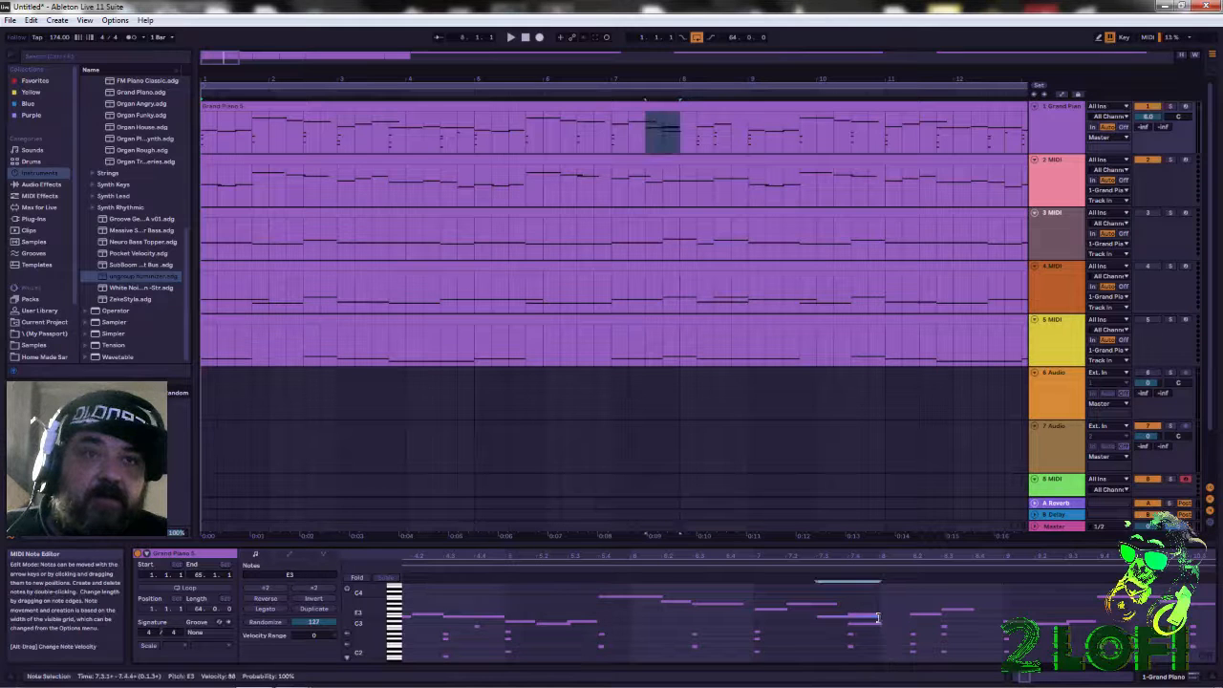
left_click(817, 604)
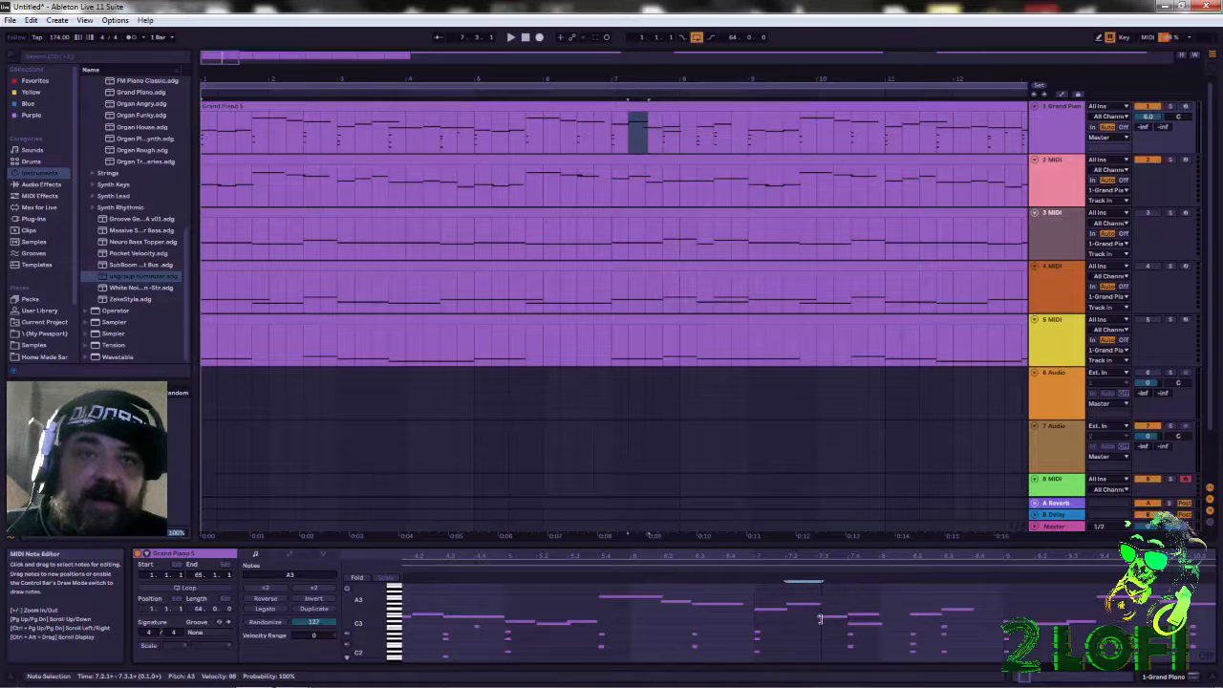
left_click_drag(819, 619, 824, 619)
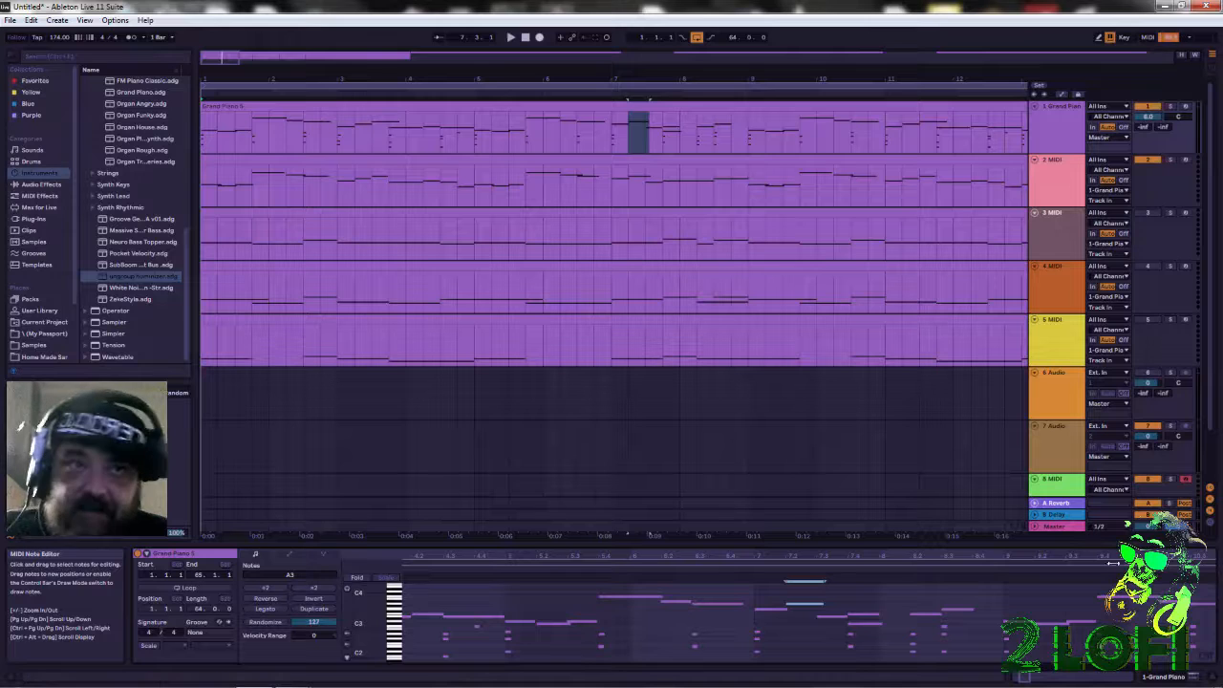
Shorten the E3 note at 15.3 in the Grand Piano clip to about one beat.
left_click_drag(1113, 557, 692, 554)
left_click_drag(1086, 555, 1113, 622)
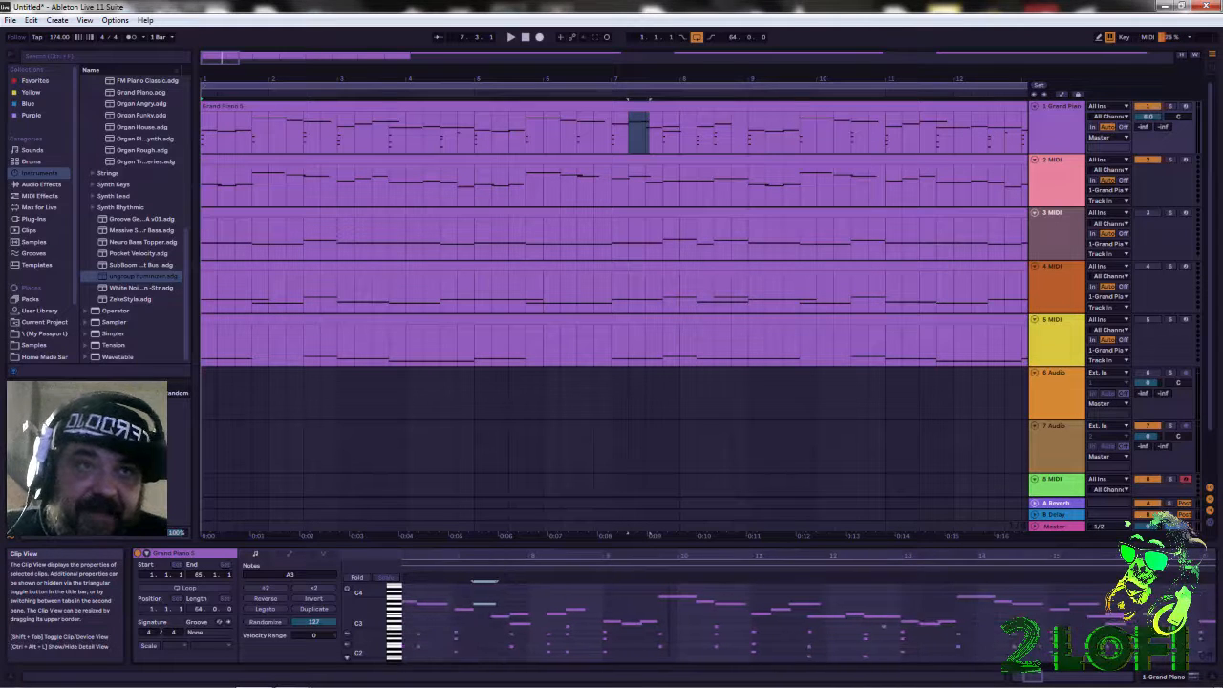
left_click(1113, 622)
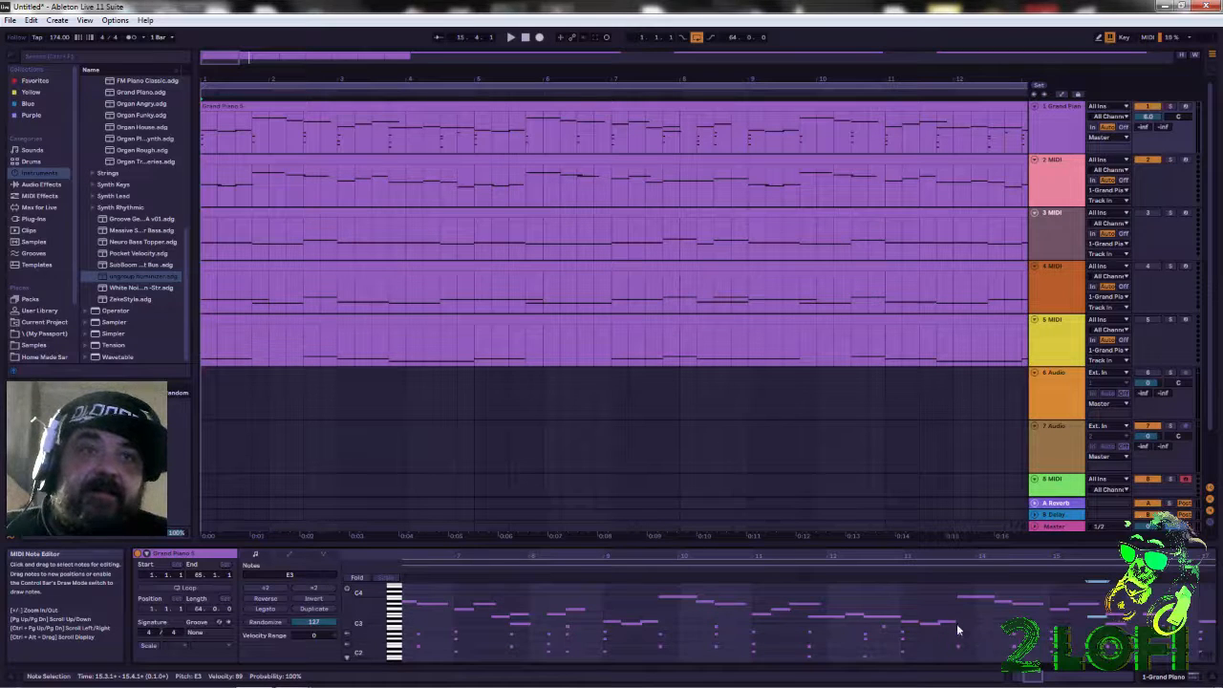
Check bars 7.4 to 8.3 on the 2 MIDI track and lengthen the matching Grand Piano F3 note to just before 8.2.
left_click(692, 181)
left_click_drag(693, 191, 669, 181)
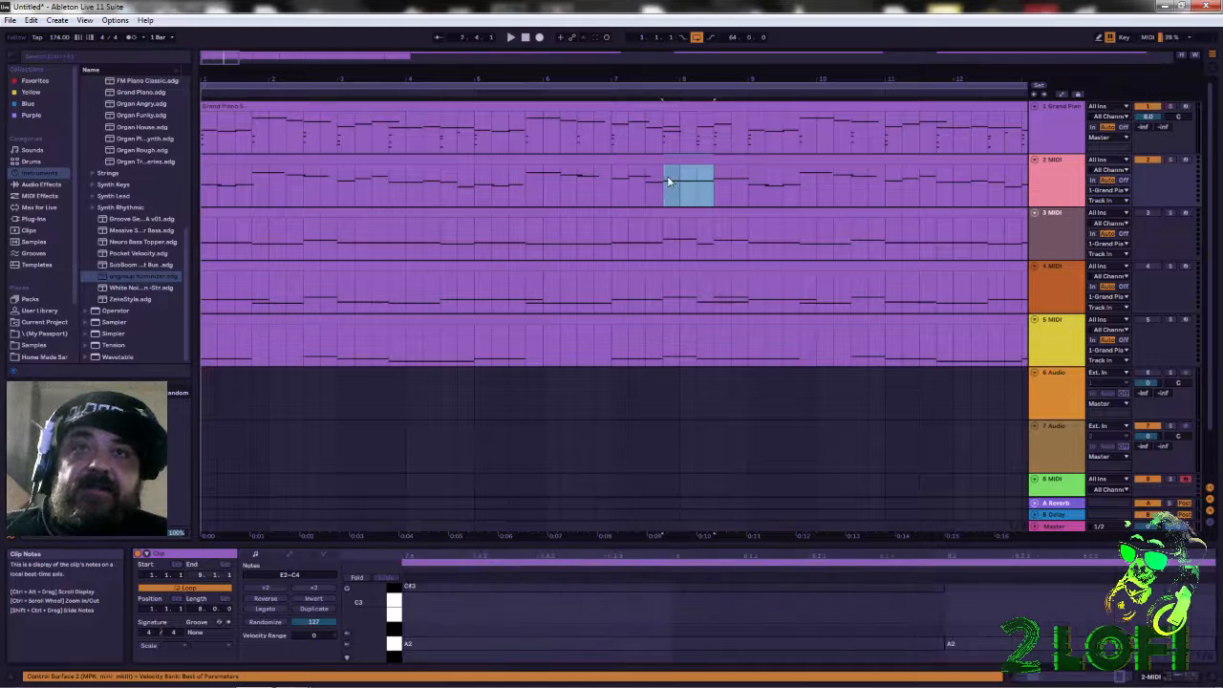
left_click(880, 606)
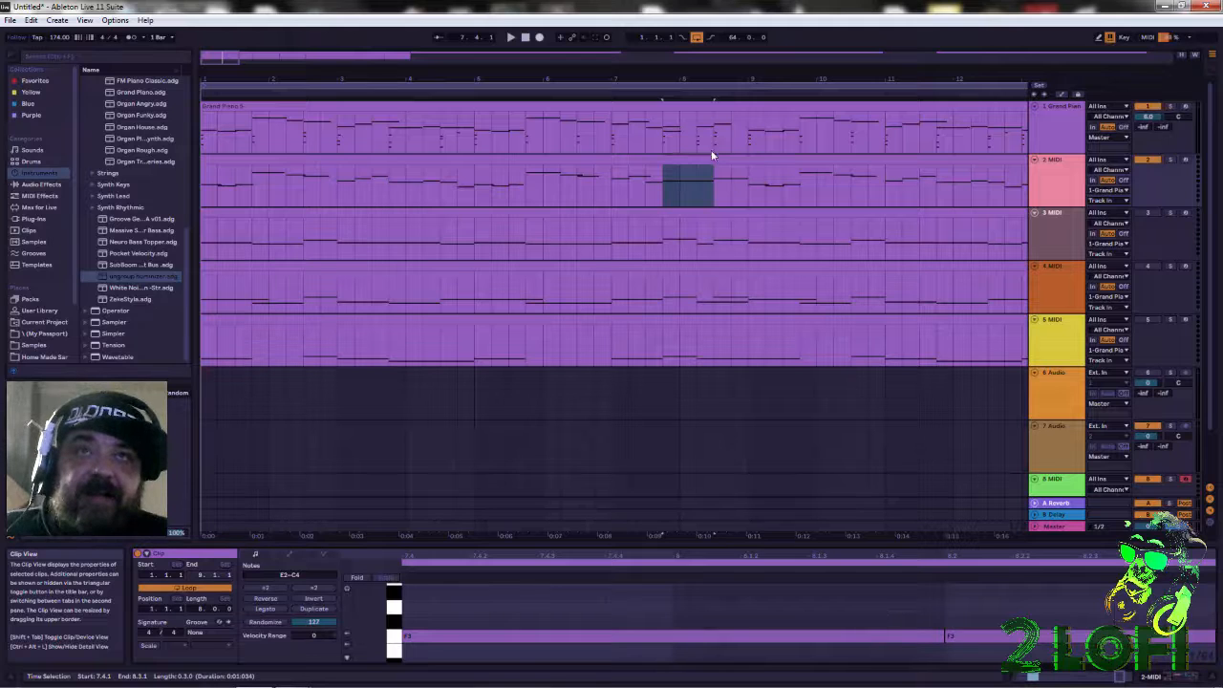
left_click_drag(686, 127, 663, 134)
left_click_drag(815, 614, 1206, 614)
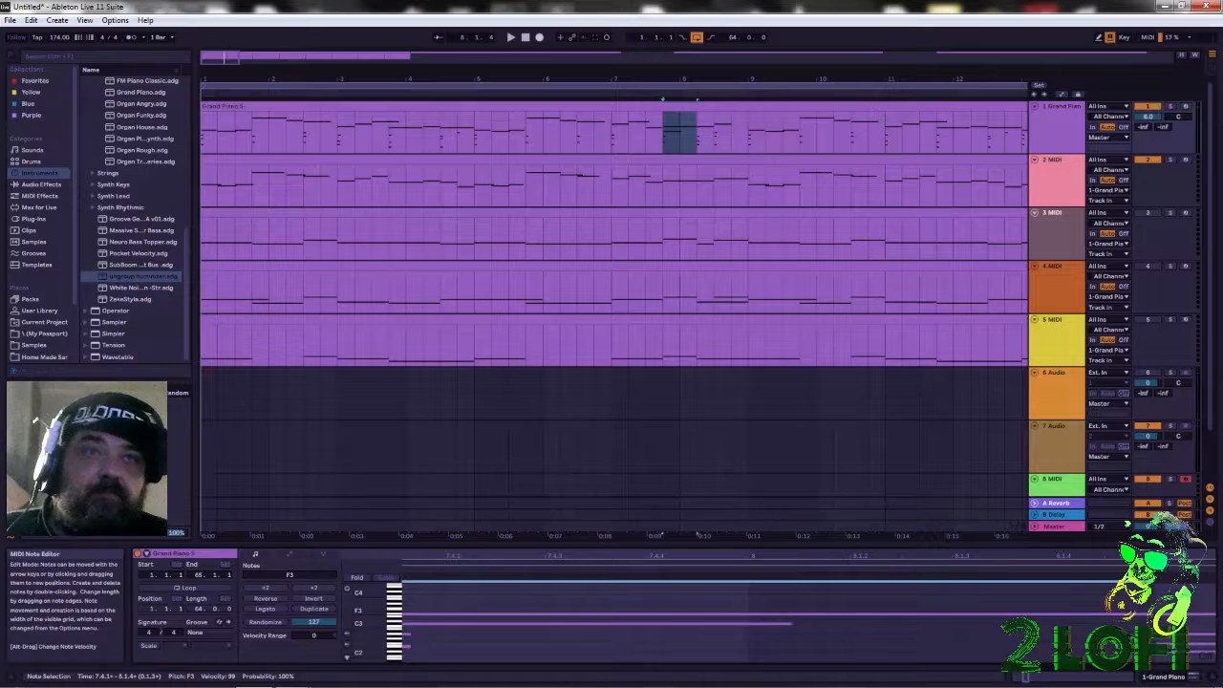
left_click_drag(1205, 614, 1154, 616)
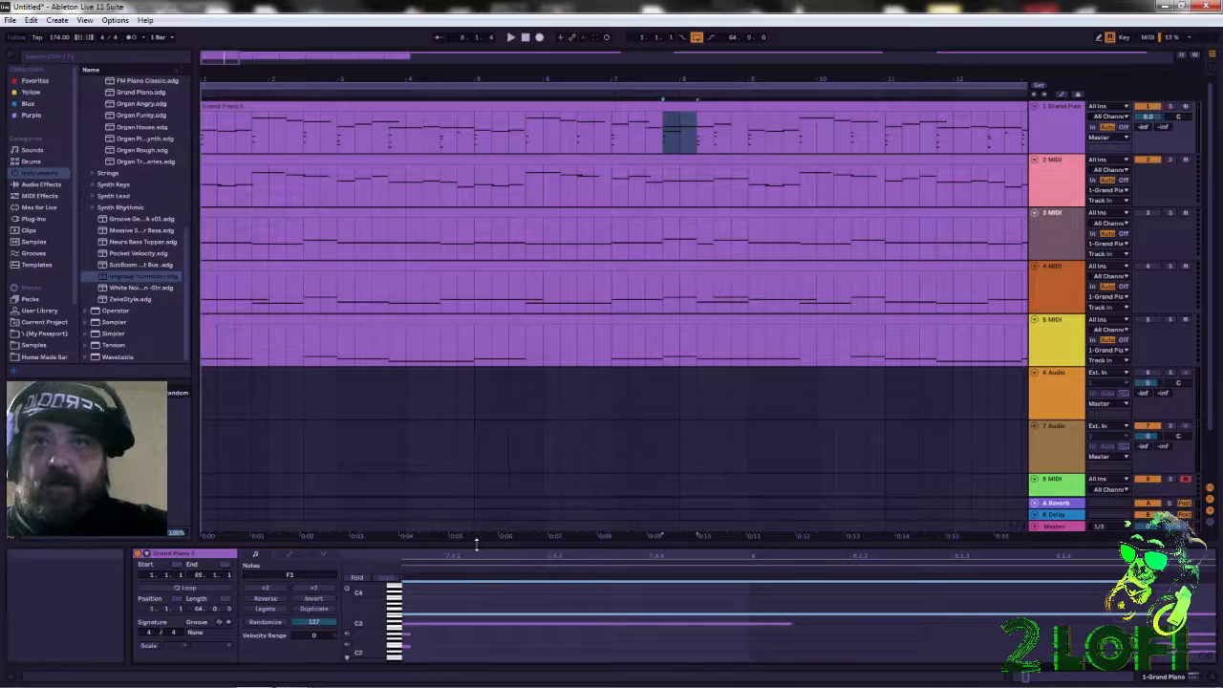
Enlarge the note editor, select all Grand Piano melody notes from C#3 to C4 across the whole clip, and delete them.
left_click_drag(476, 542, 502, 437)
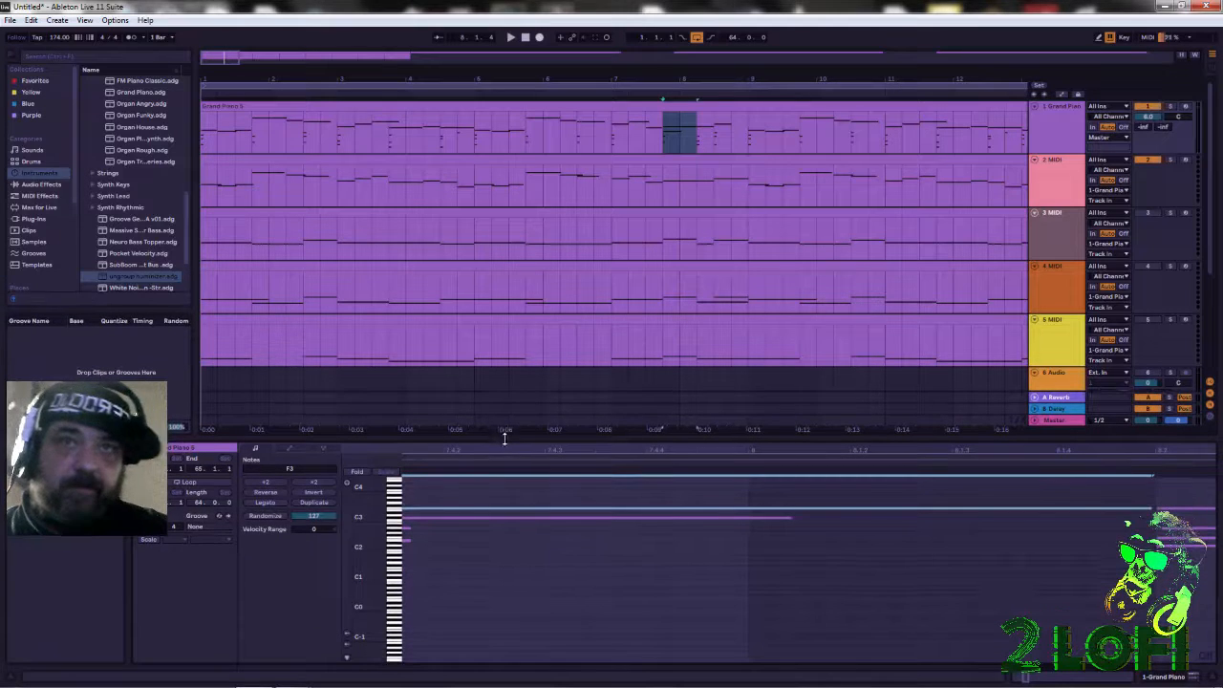
left_click_drag(369, 521, 374, 566)
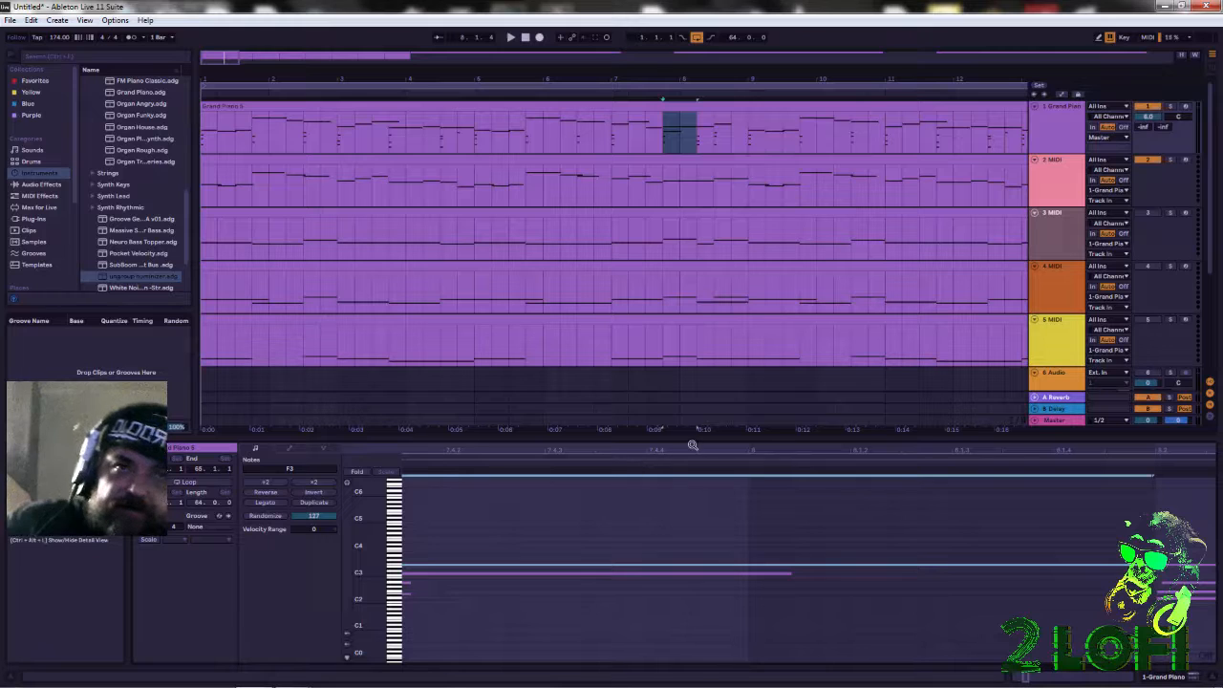
left_click_drag(692, 445, 490, 449)
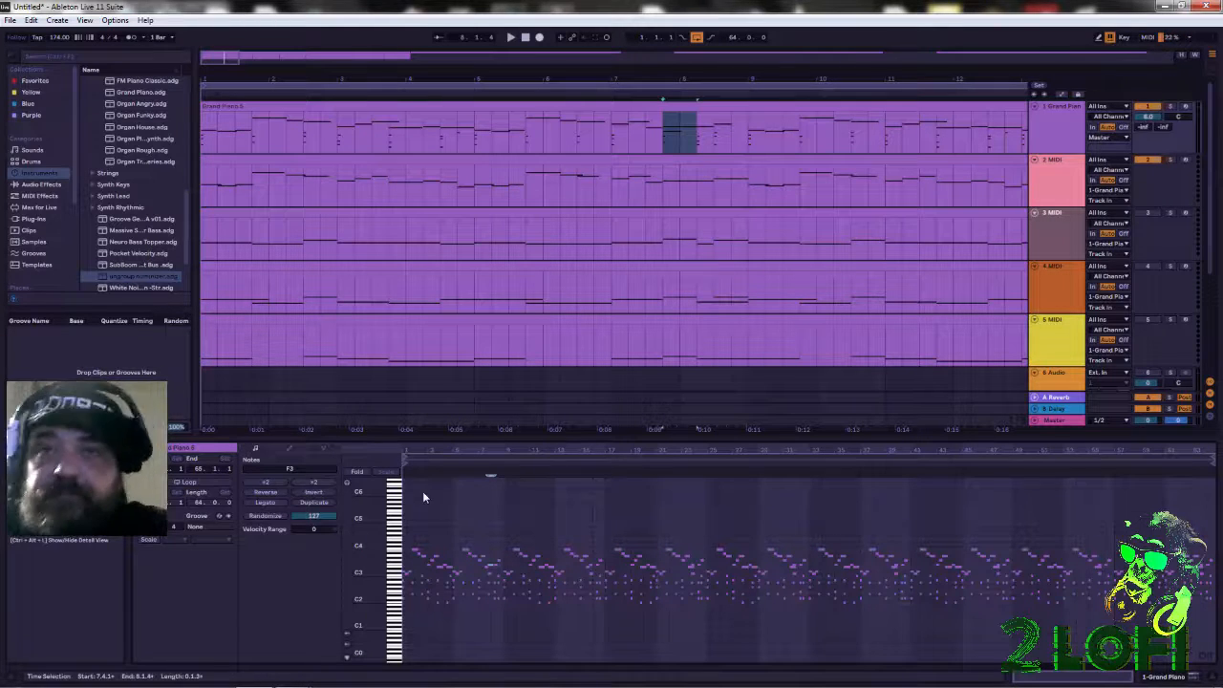
left_click_drag(397, 537, 396, 577)
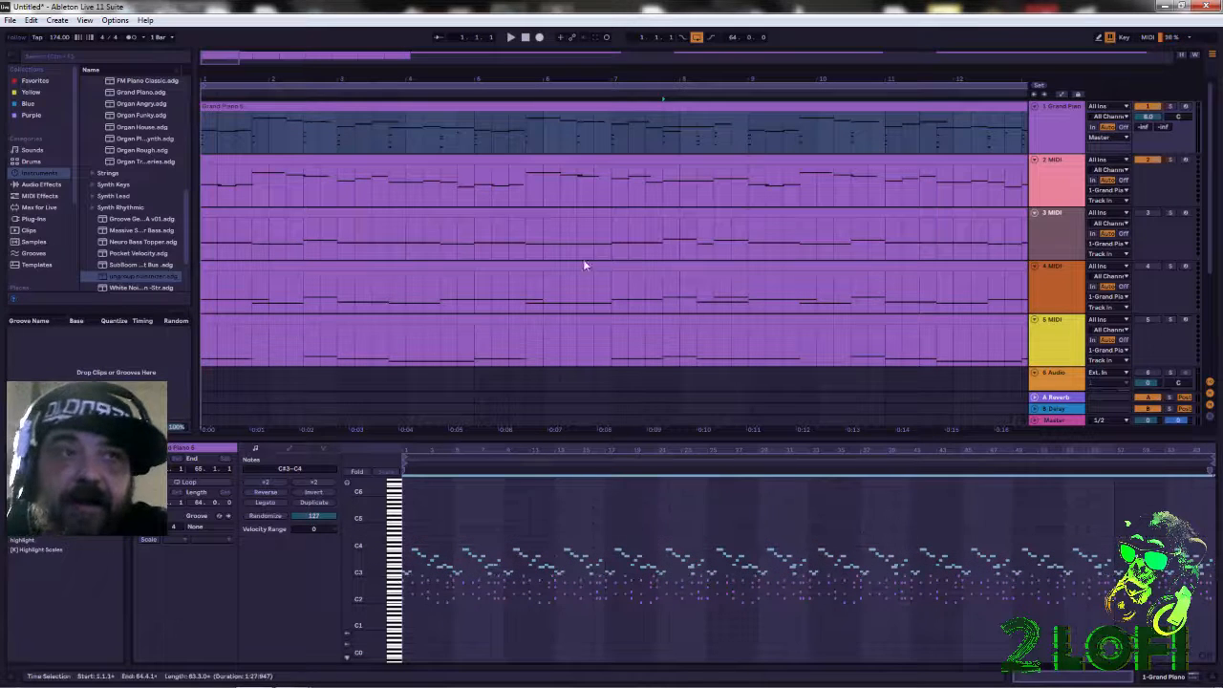
key("Delete")
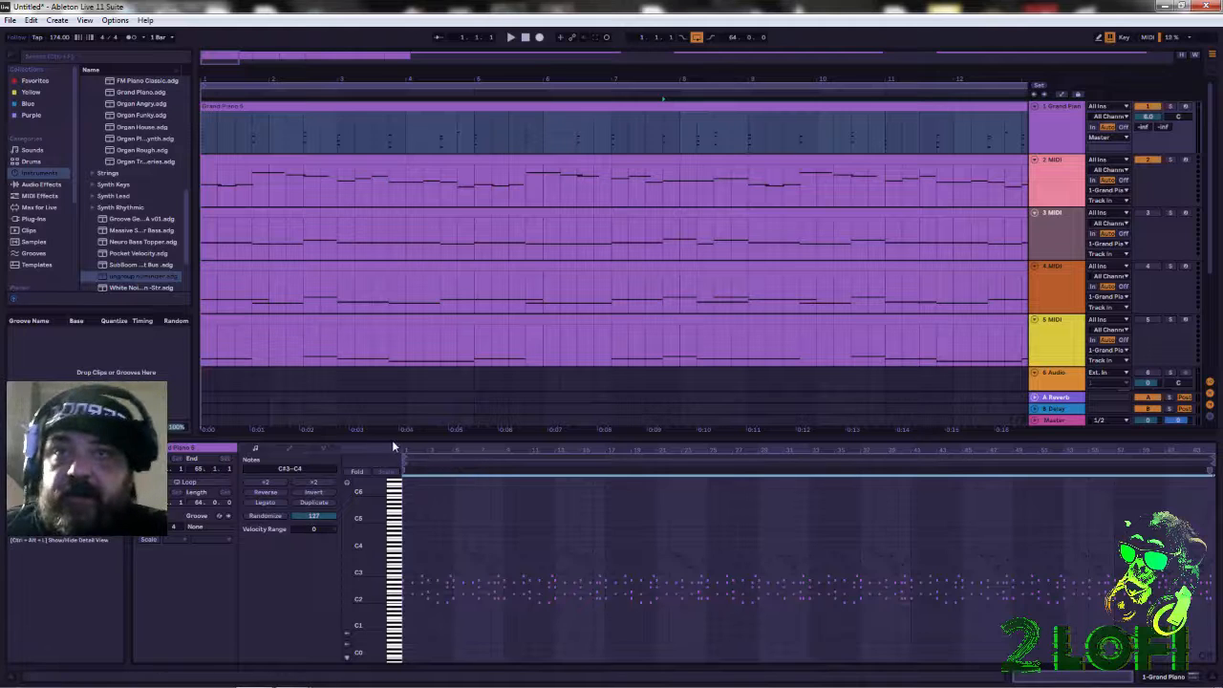
Select bars 1 to 4 across the Grand Piano and all four MIDI tracks and set the loop to that selection.
left_click_drag(209, 77, 203, 79)
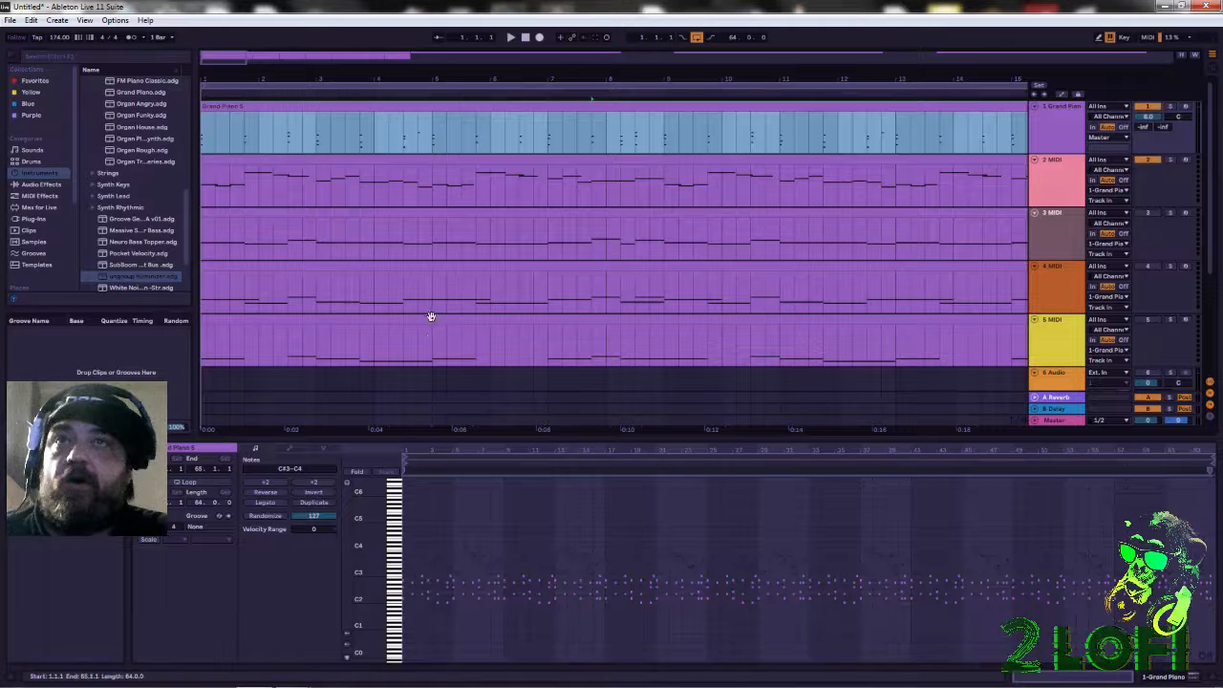
left_click_drag(428, 332, 191, 100)
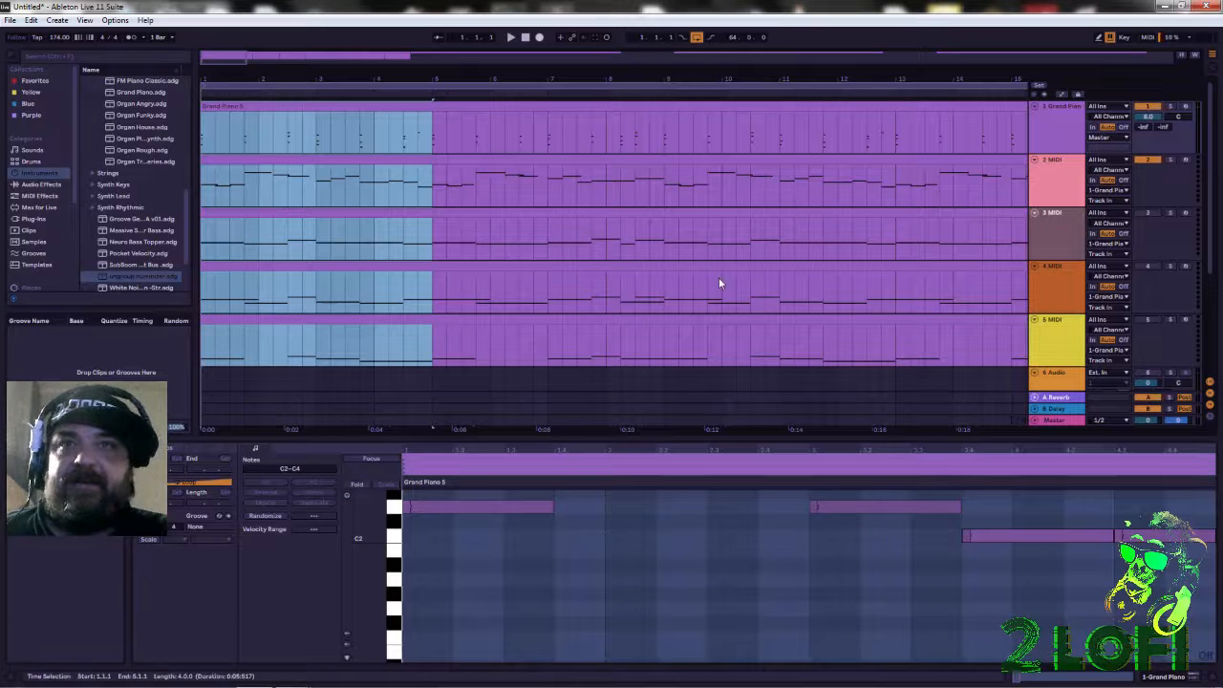
left_click(696, 36)
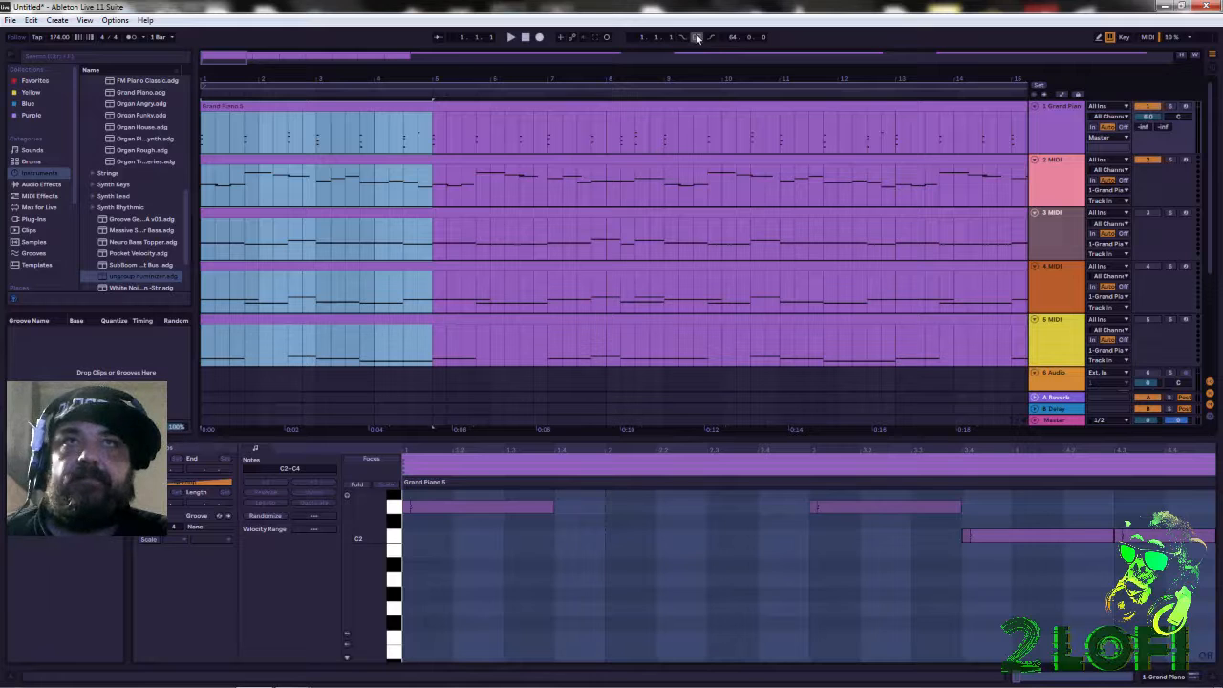
right_click(392, 134)
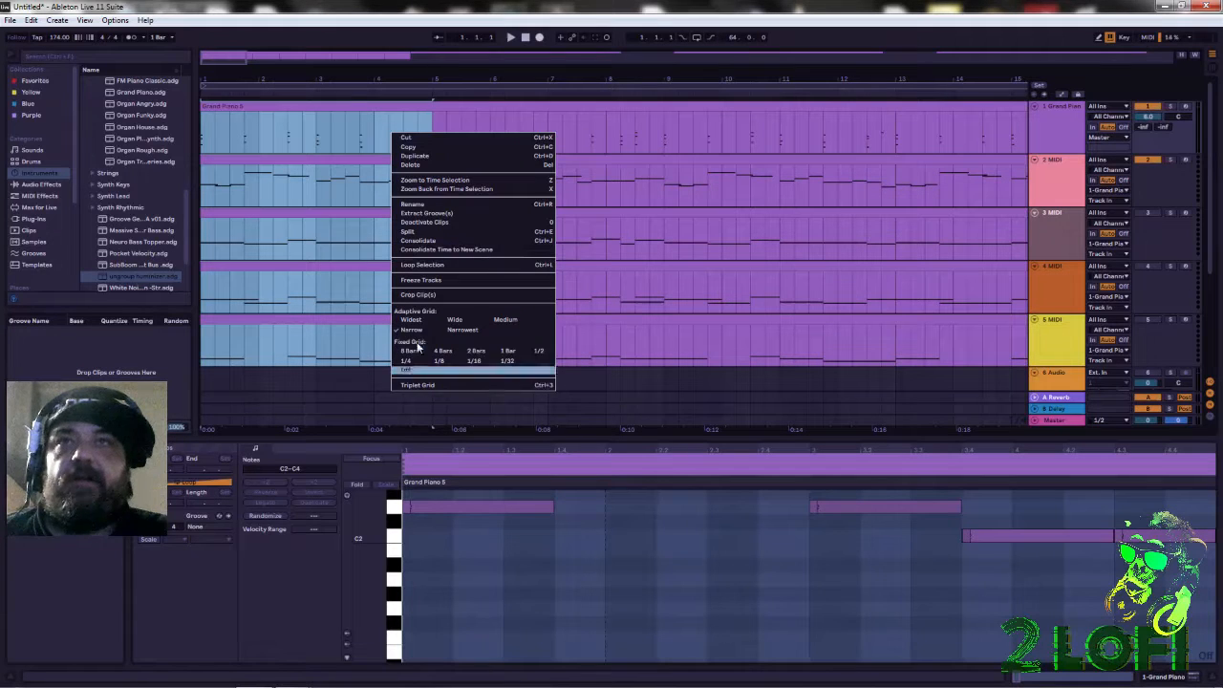
key("Escape")
right_click(394, 207)
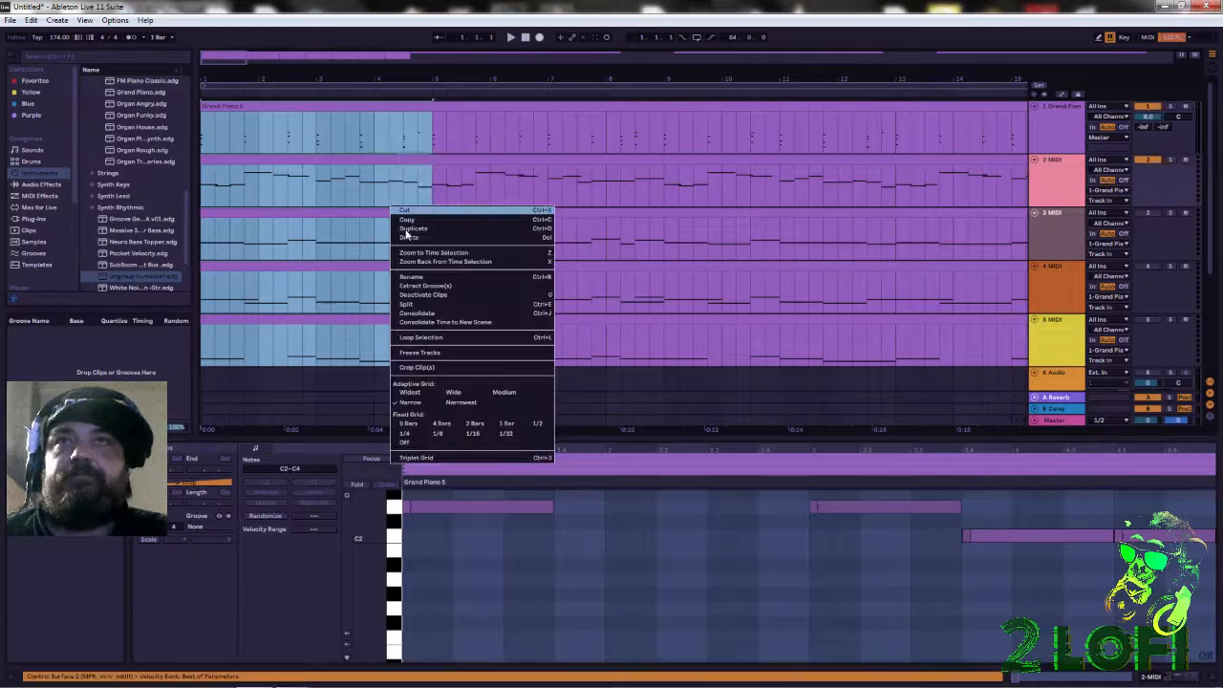
left_click(420, 338)
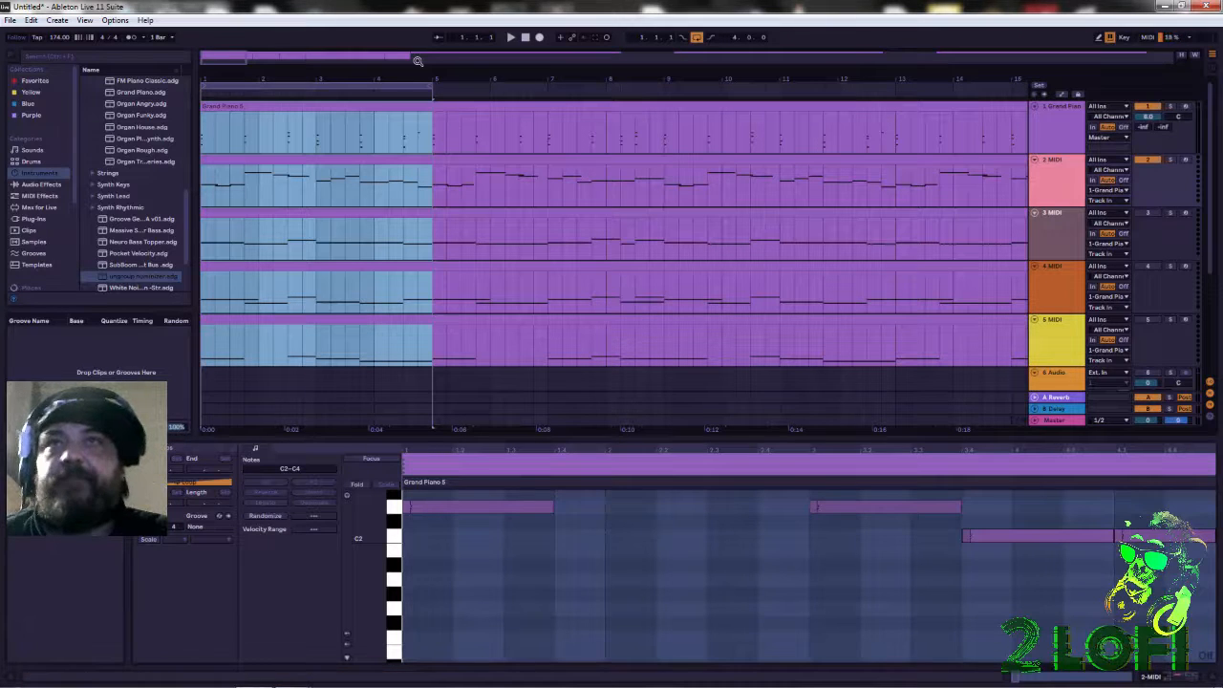
Move the 2 MIDI clip along its own track so that it starts at bar 65.
mouse_move(274, 76)
left_mouse_down()
mouse_move(279, 103)
mouse_move(295, 96)
left_mouse_up()
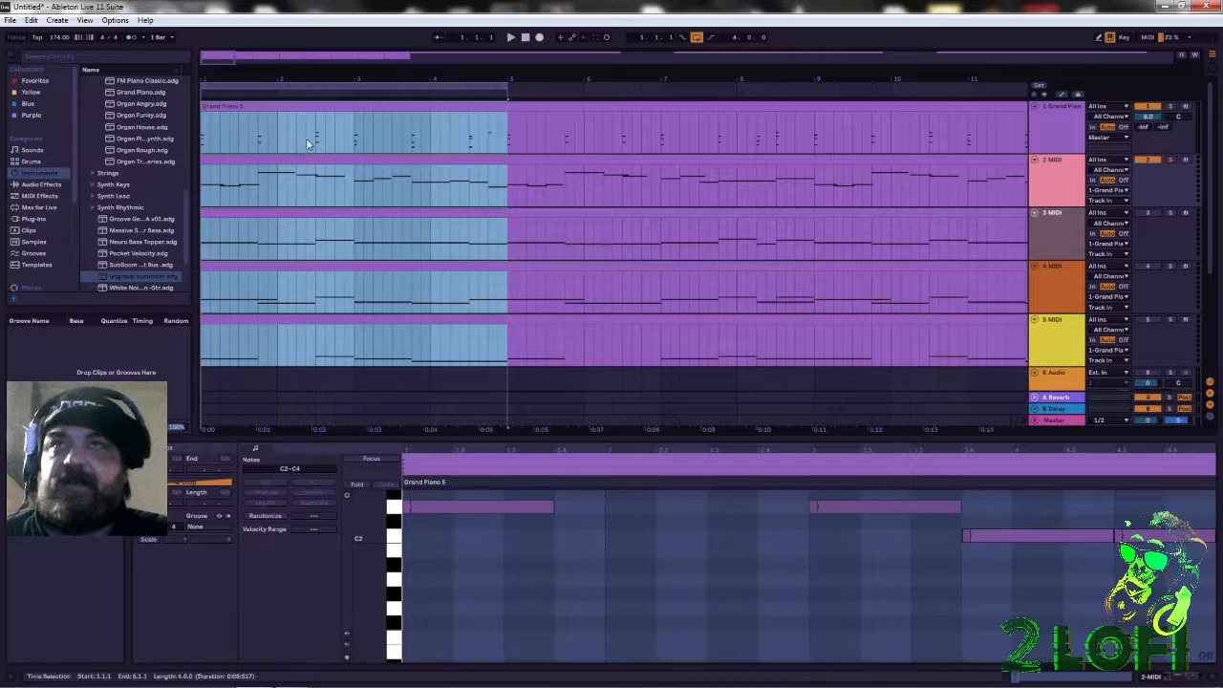
left_click(307, 143)
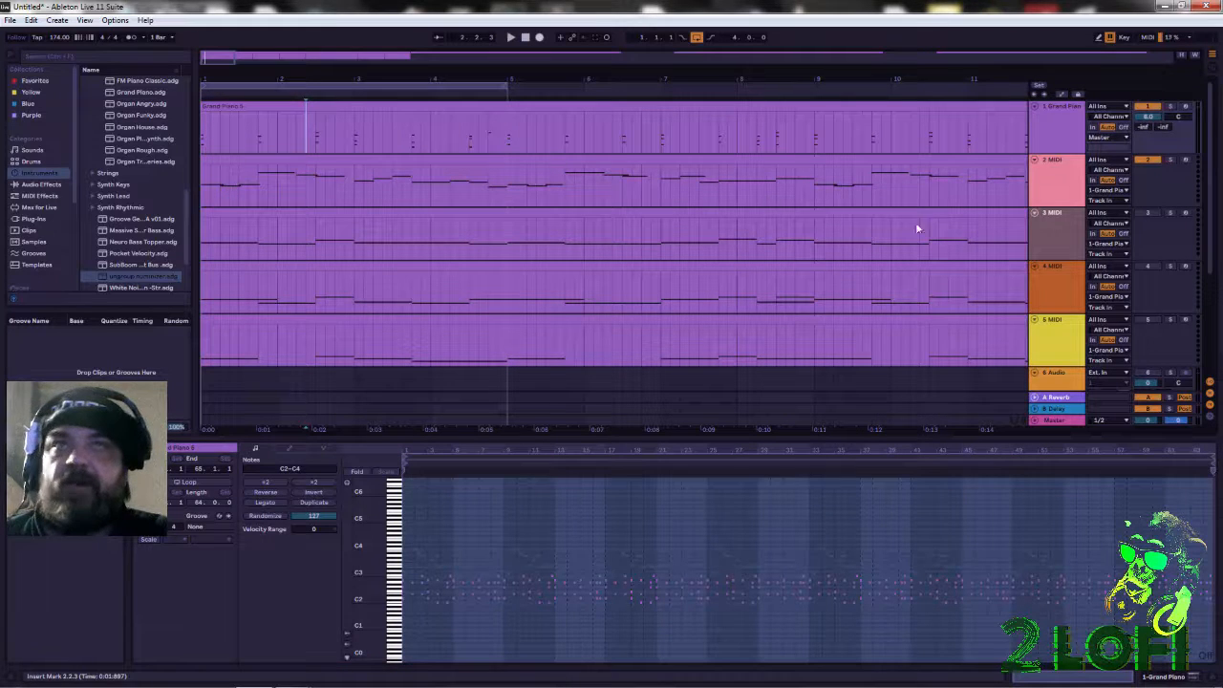
left_click(975, 156)
left_click_drag(789, 75, 789, 21)
left_click_drag(233, 205, 414, 194)
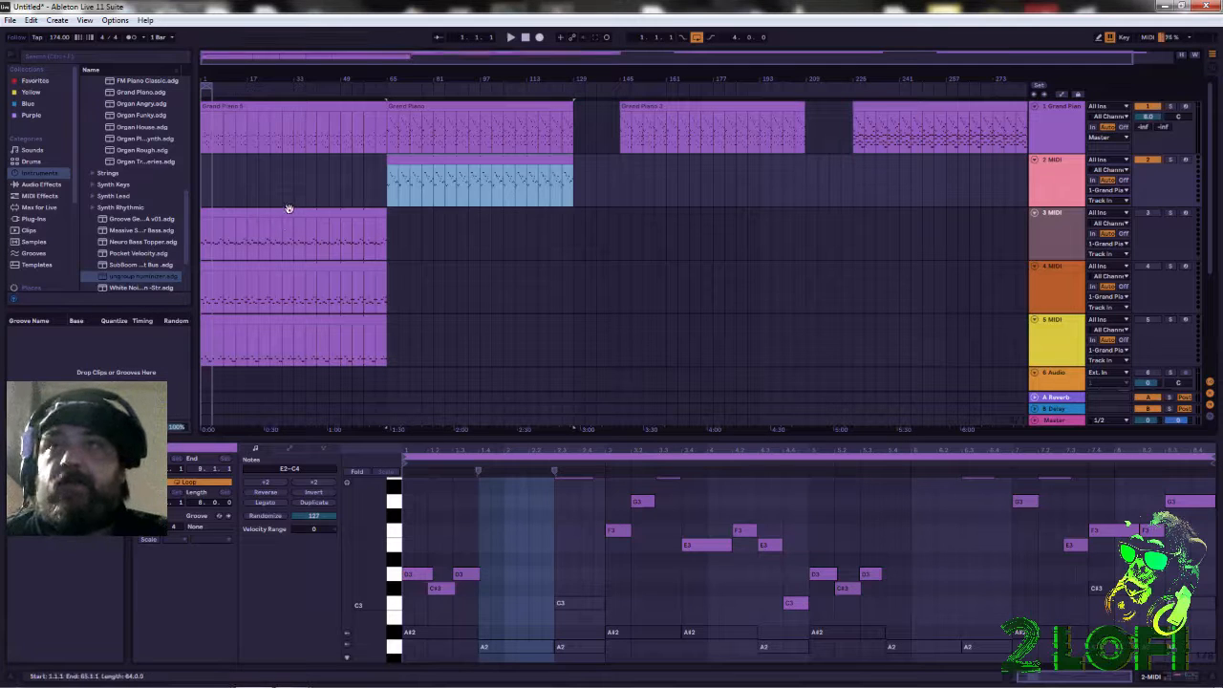
Move the 3 MIDI clip up onto the 2 MIDI track, starting at bar 1.
left_click(293, 197)
left_click_drag(292, 191, 294, 187)
mouse_move(209, 79)
left_mouse_down()
mouse_move(210, 176)
mouse_move(202, 81)
left_mouse_up()
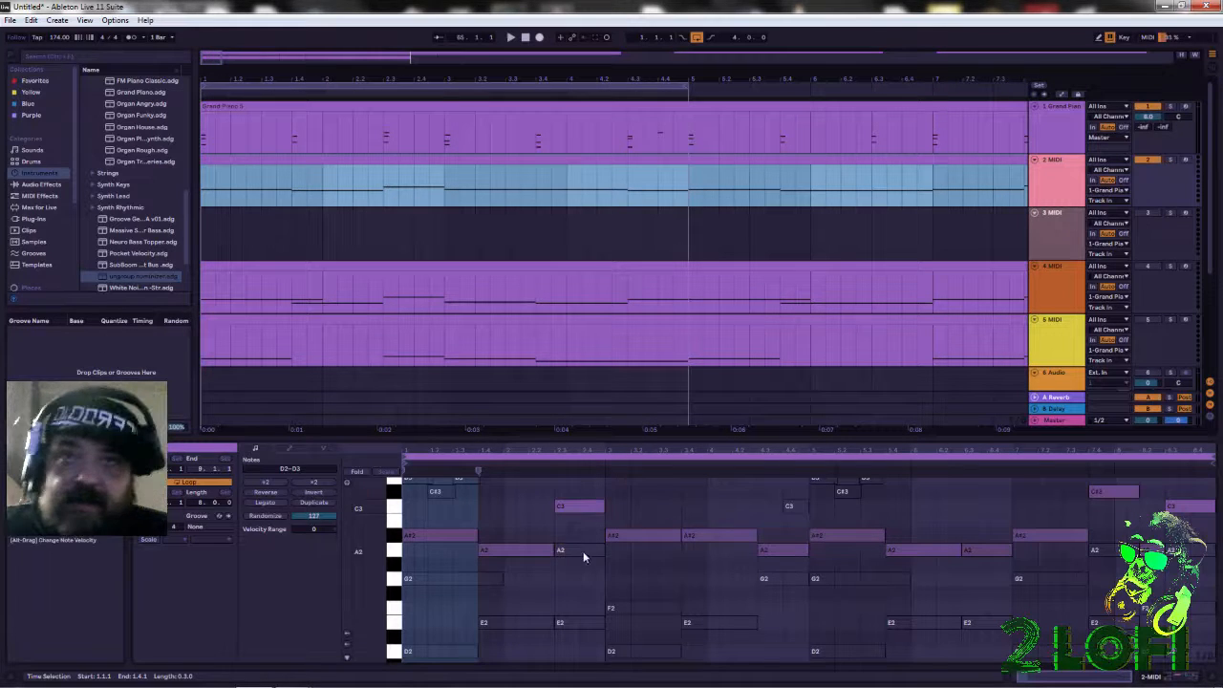
Open the first Grand Piano clip, select all its A#2 notes, and lengthen them so the first one ends at 1.4.
left_click(297, 105)
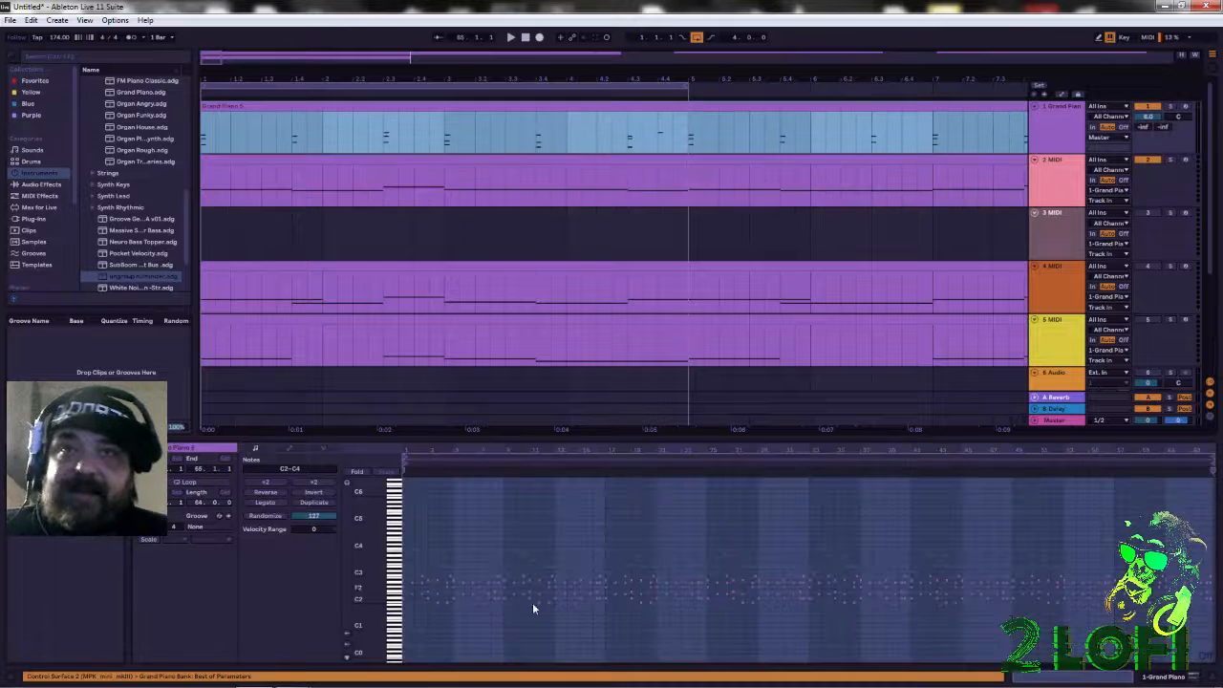
left_click_drag(408, 453, 409, 513)
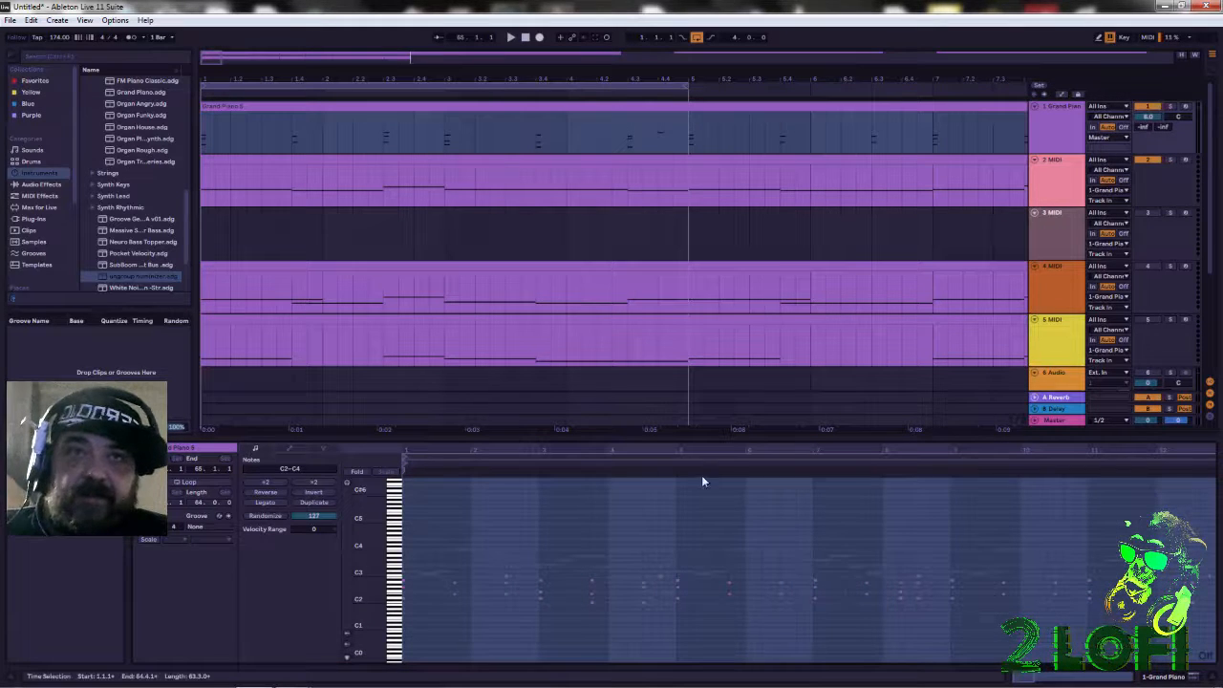
left_click(396, 580)
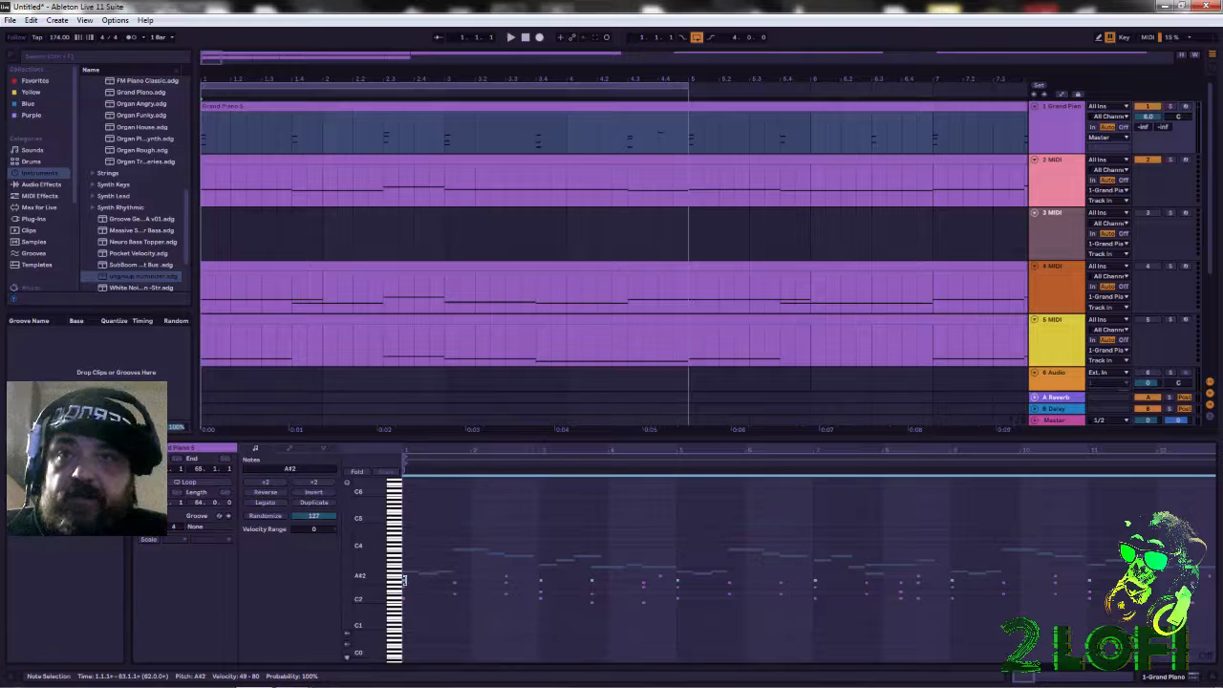
left_click_drag(402, 580, 449, 582)
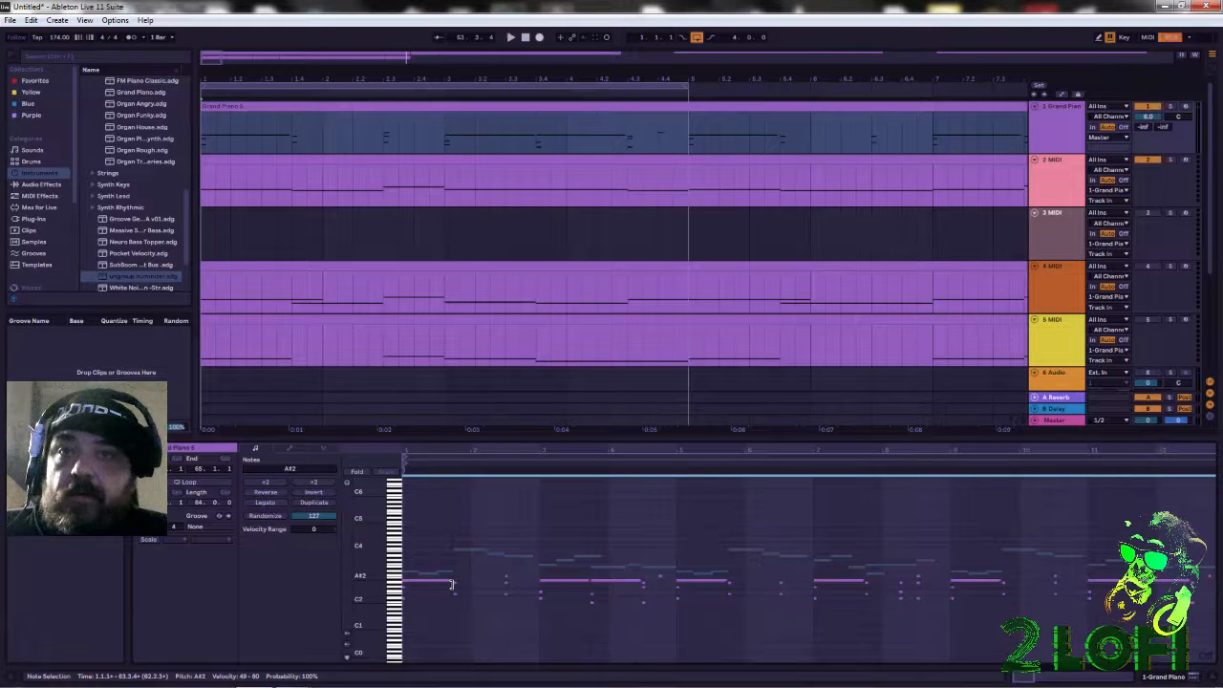
left_click_drag(444, 583, 444, 581)
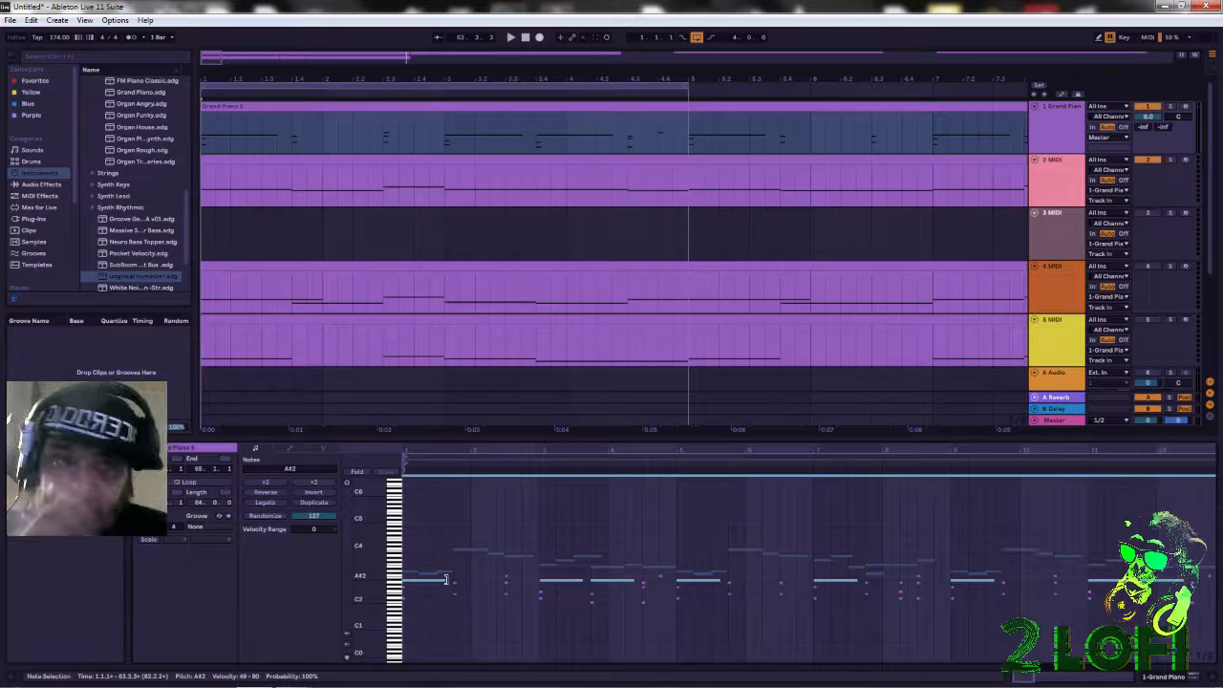
mouse_move(446, 580)
left_mouse_down()
mouse_move(439, 592)
mouse_move(453, 587)
left_mouse_up()
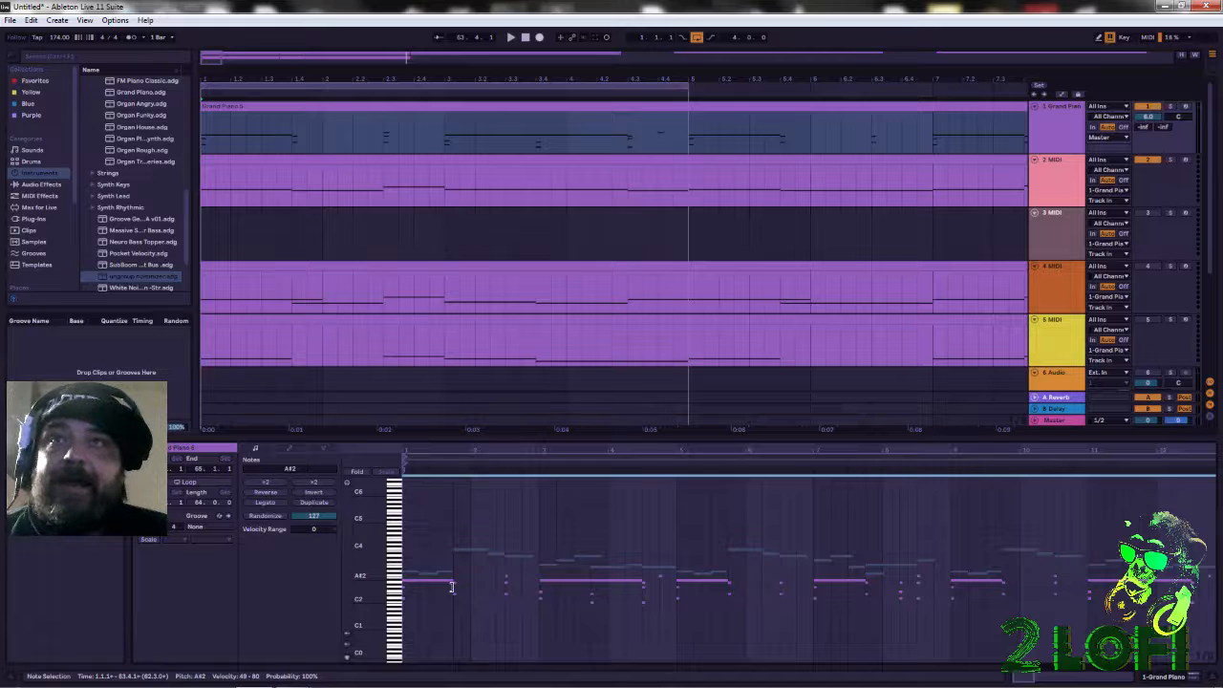
left_click_drag(444, 584, 454, 588)
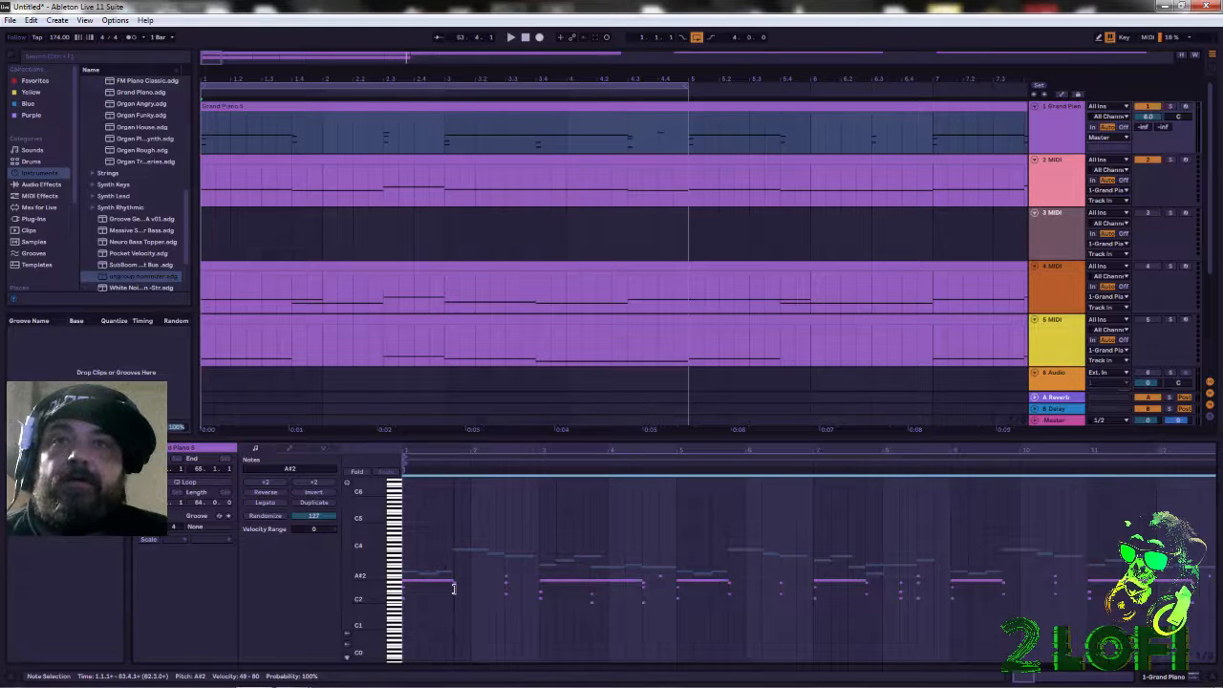
left_click_drag(453, 587, 452, 587)
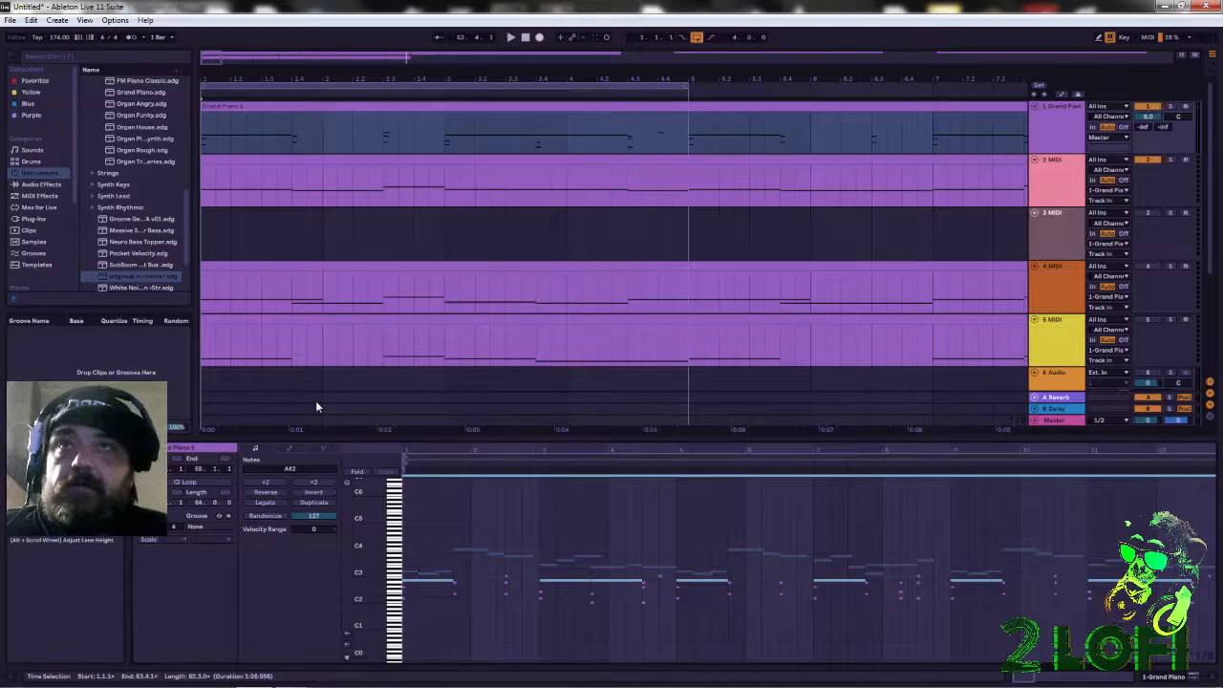
Lengthen all A2 notes in the Grand Piano clip by about two beats, and extend the first one to 2.3.
left_click(392, 590)
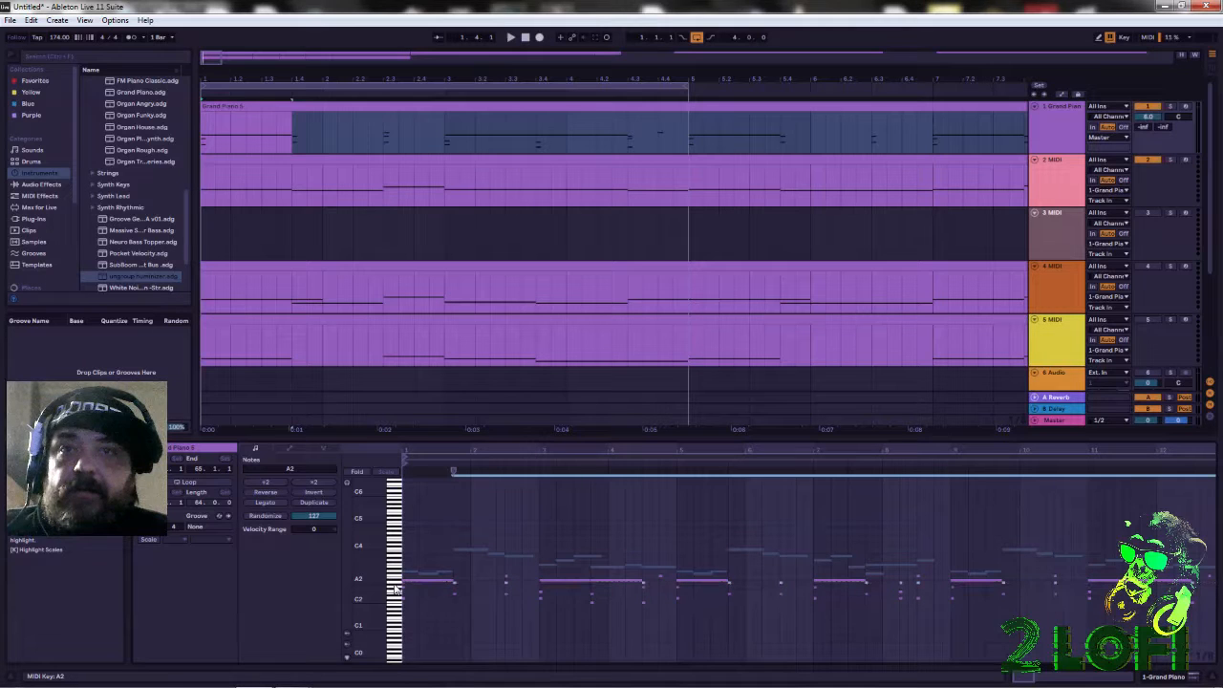
left_click_drag(454, 582, 484, 583)
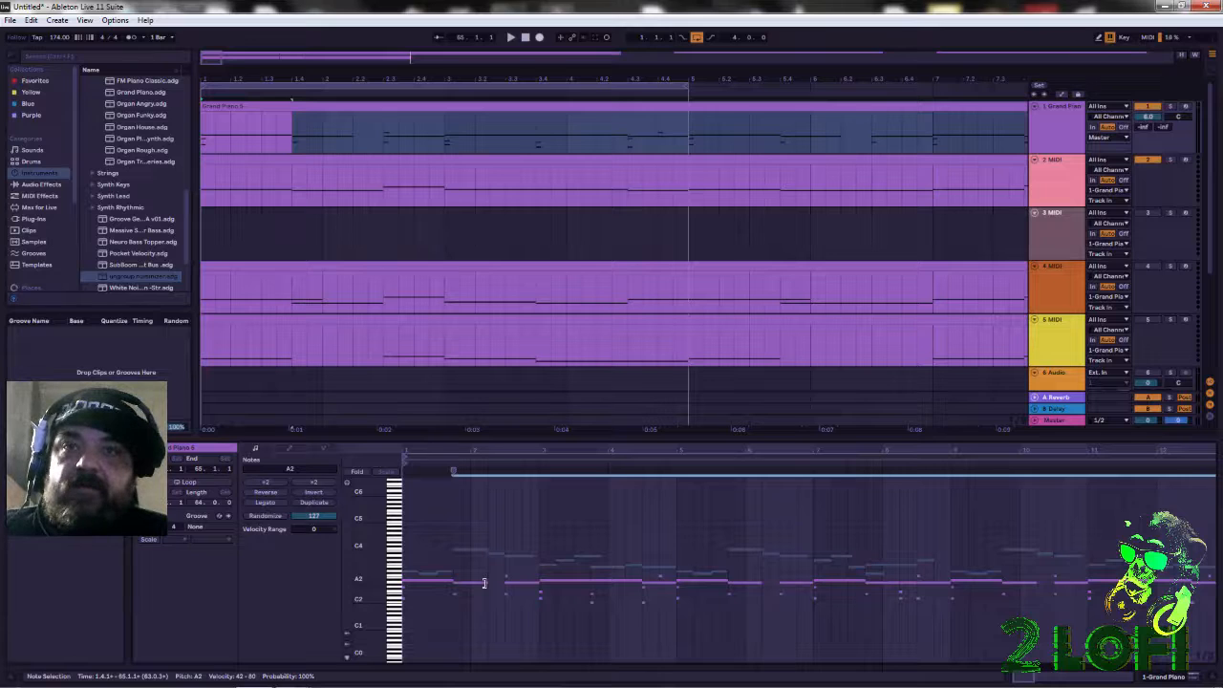
left_click_drag(484, 586, 501, 593)
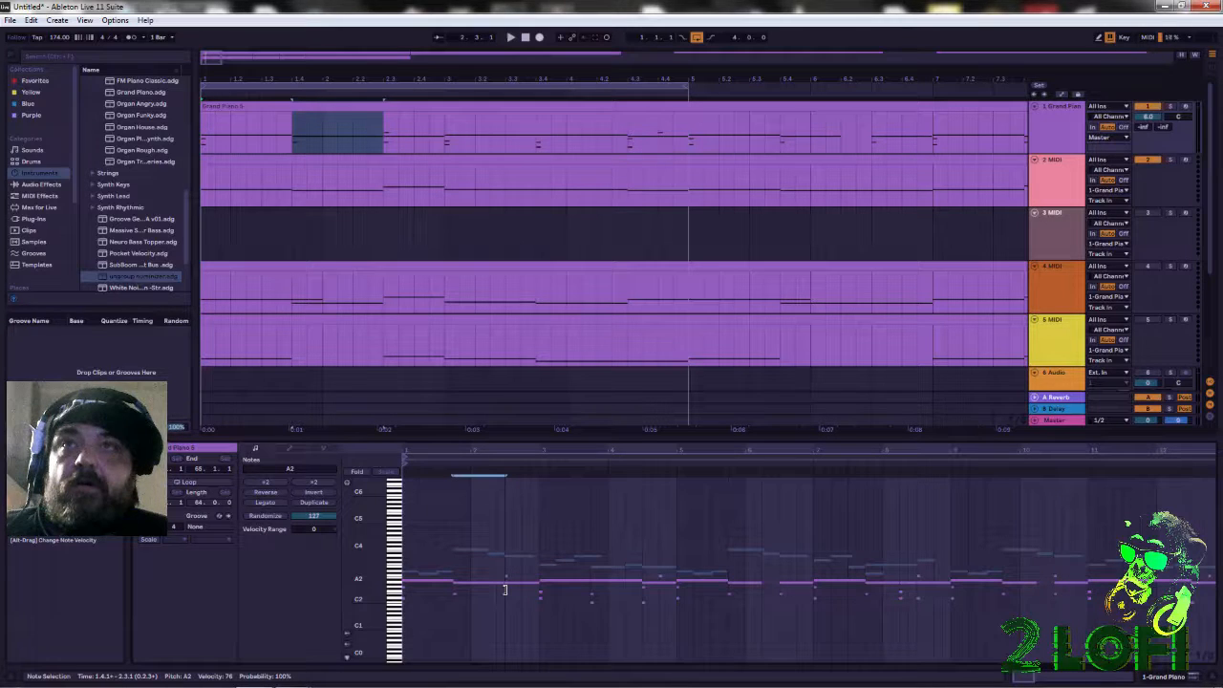
mouse_move(504, 589)
left_mouse_down()
mouse_move(488, 590)
mouse_move(500, 589)
left_mouse_up()
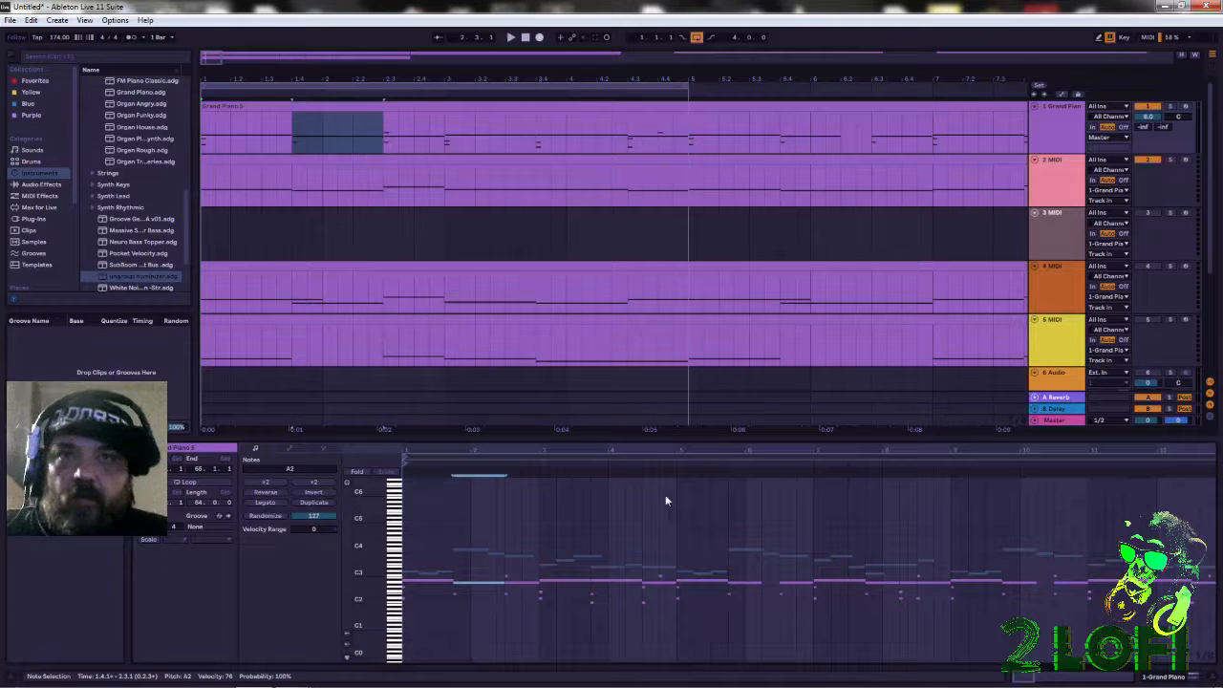
Lengthen the Grand Piano C3 and E2 notes that start at 2.3 so both end at 3.1.
left_click(516, 575)
left_click_drag(538, 587, 537, 586)
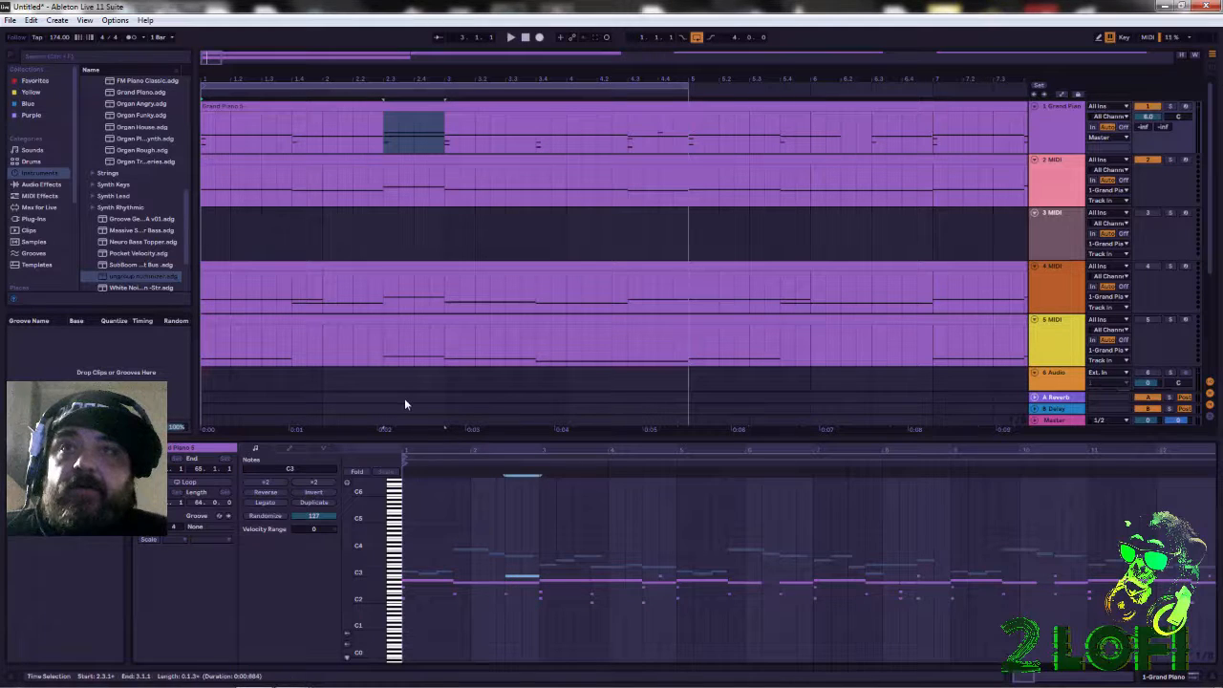
left_click(516, 584)
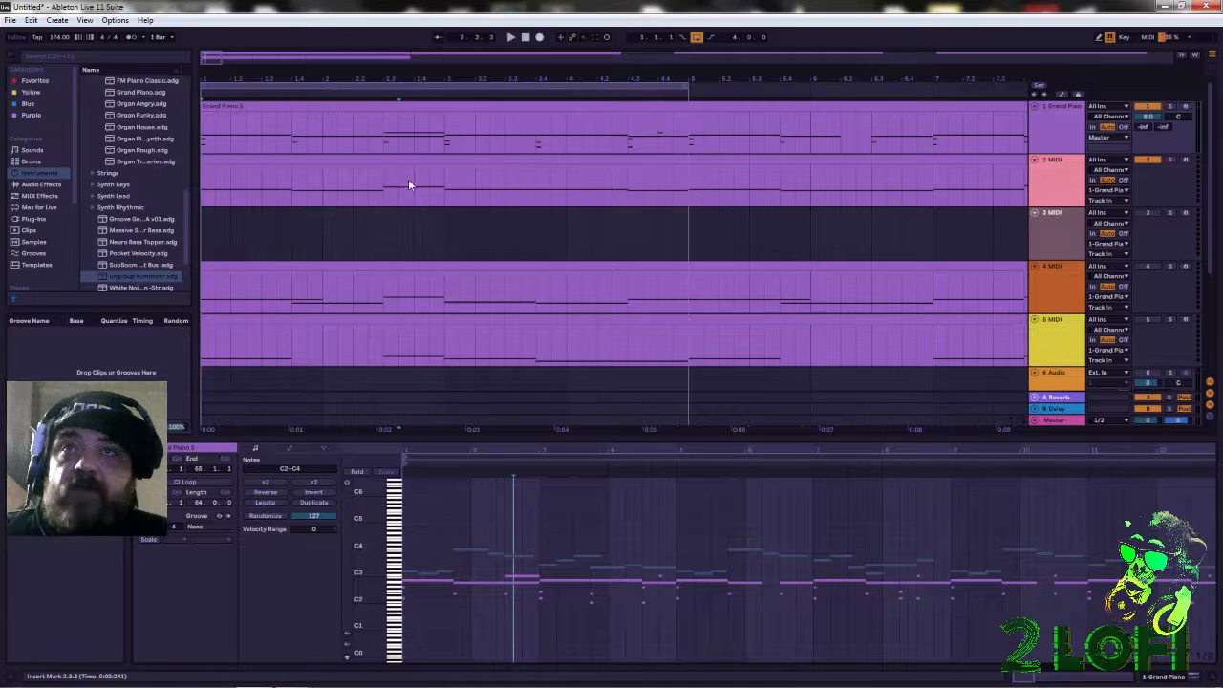
left_click(514, 594)
left_click_drag(514, 595, 549, 599)
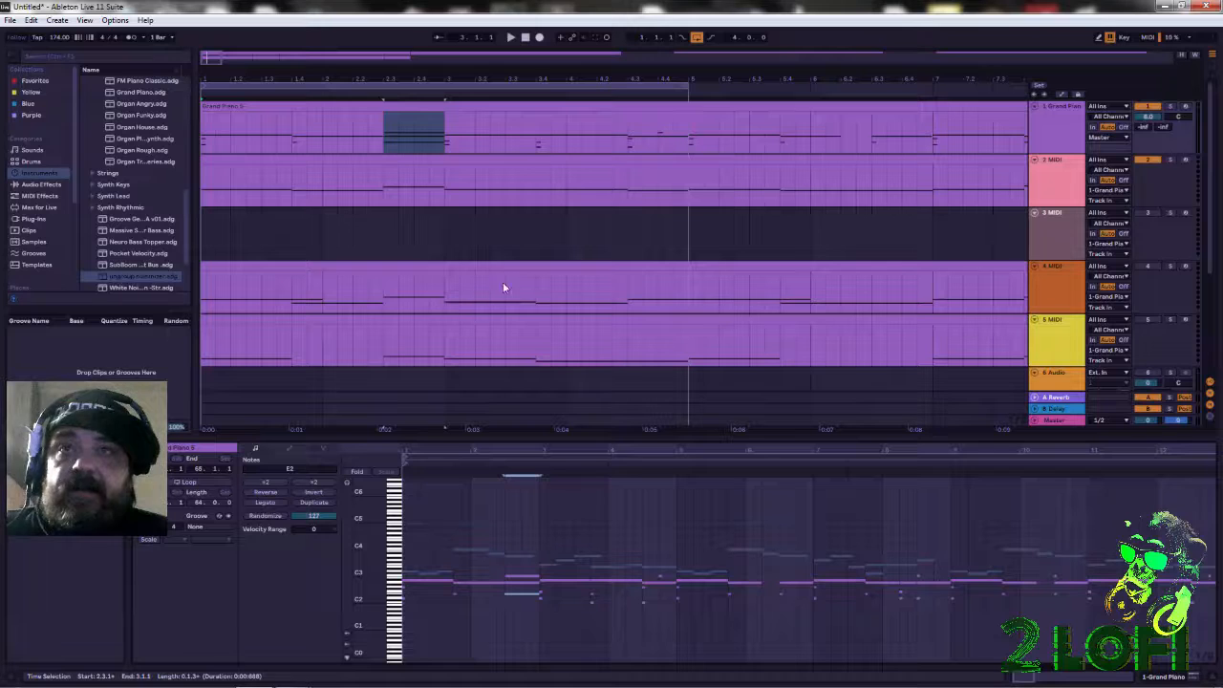
scroll(542, 293, "down", 1)
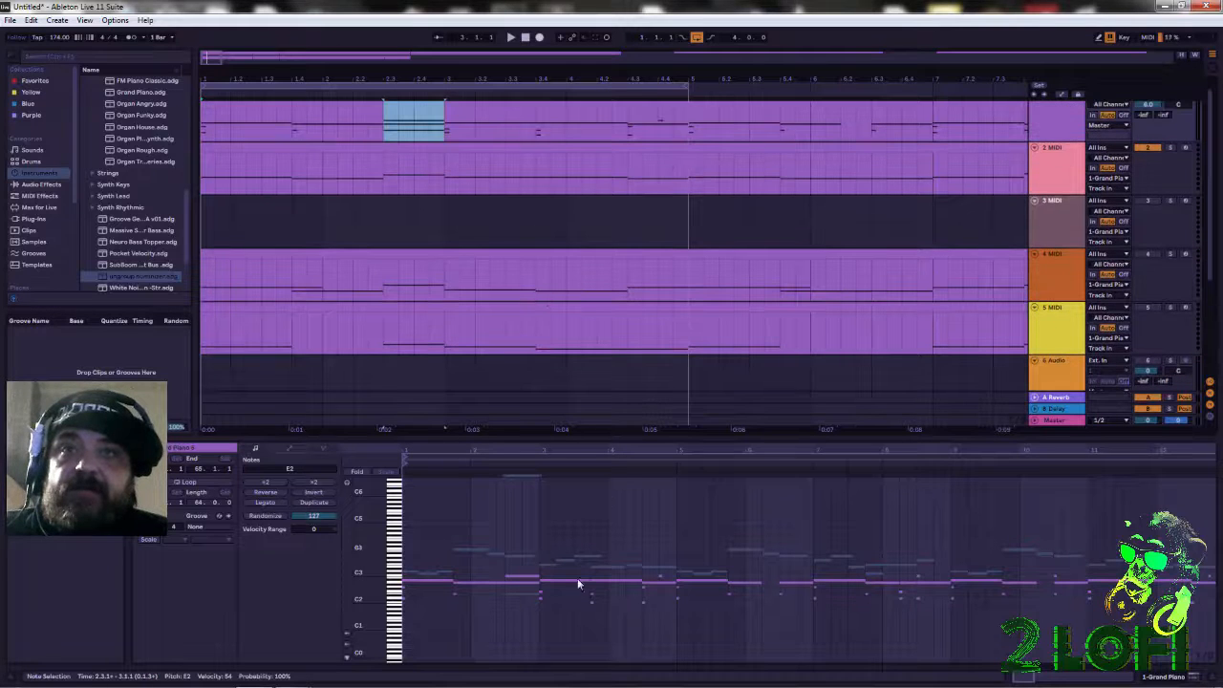
Extend the first Grand Piano A#2 note to 2.1 and the E2 note starting at 1.4 to 2.3.
left_click(542, 617)
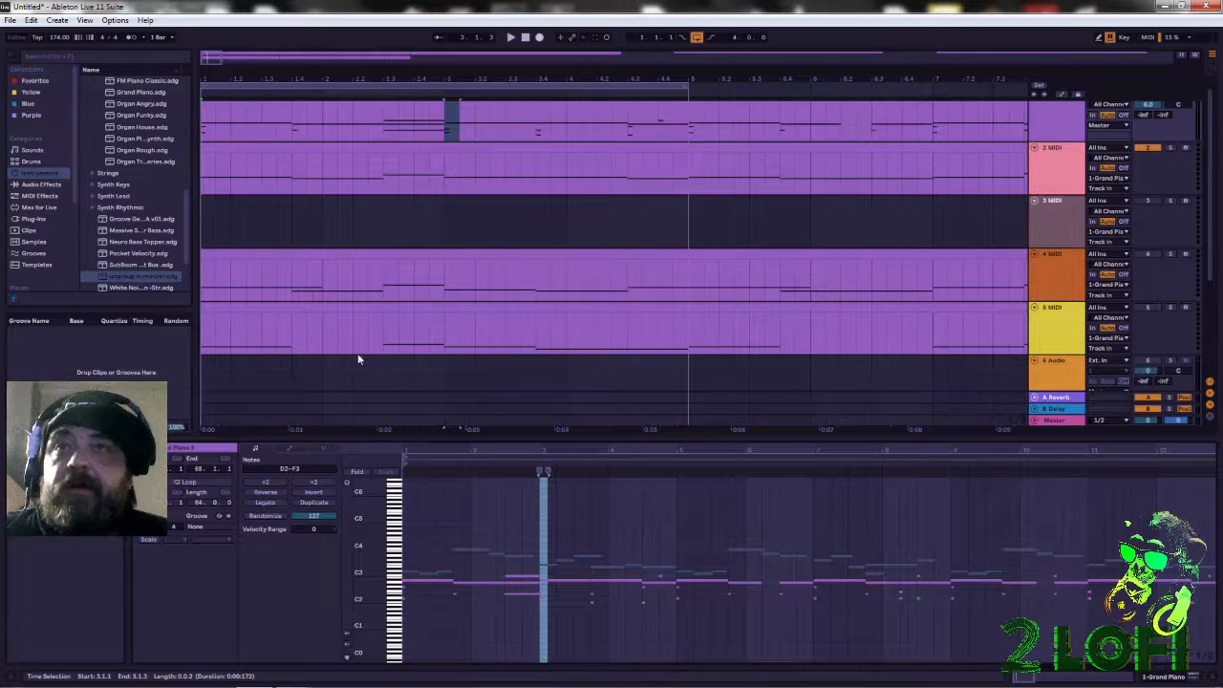
left_click(467, 579)
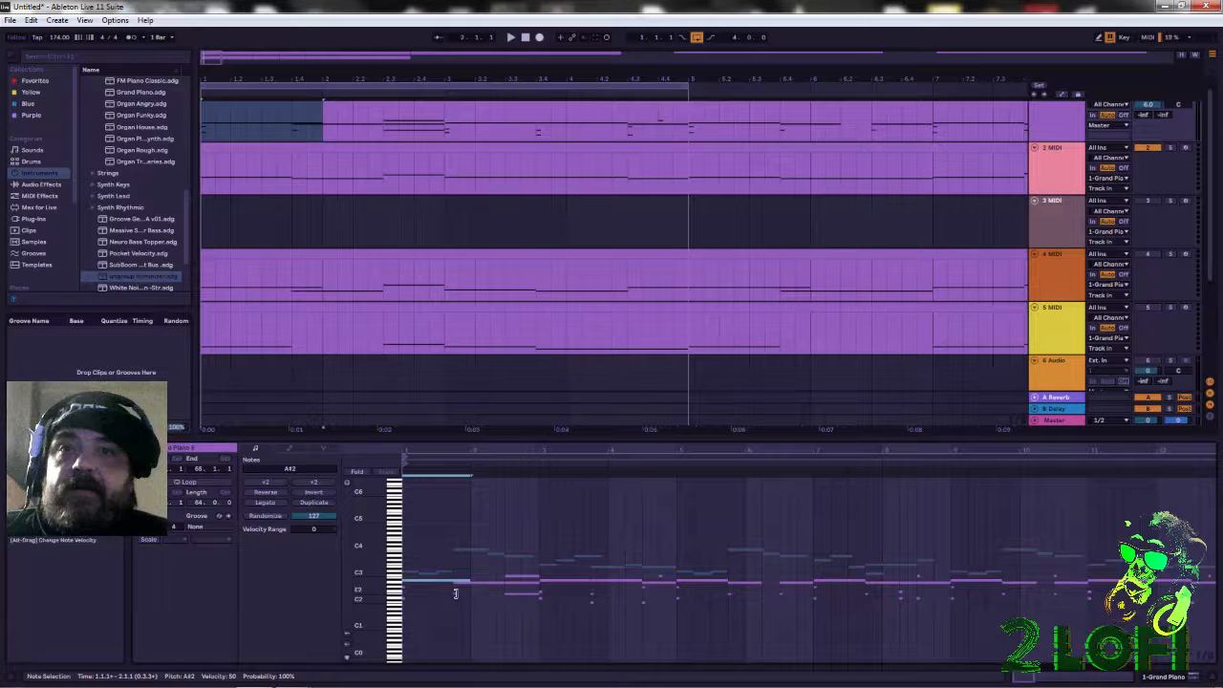
left_click(467, 593)
left_click_drag(470, 598, 505, 604)
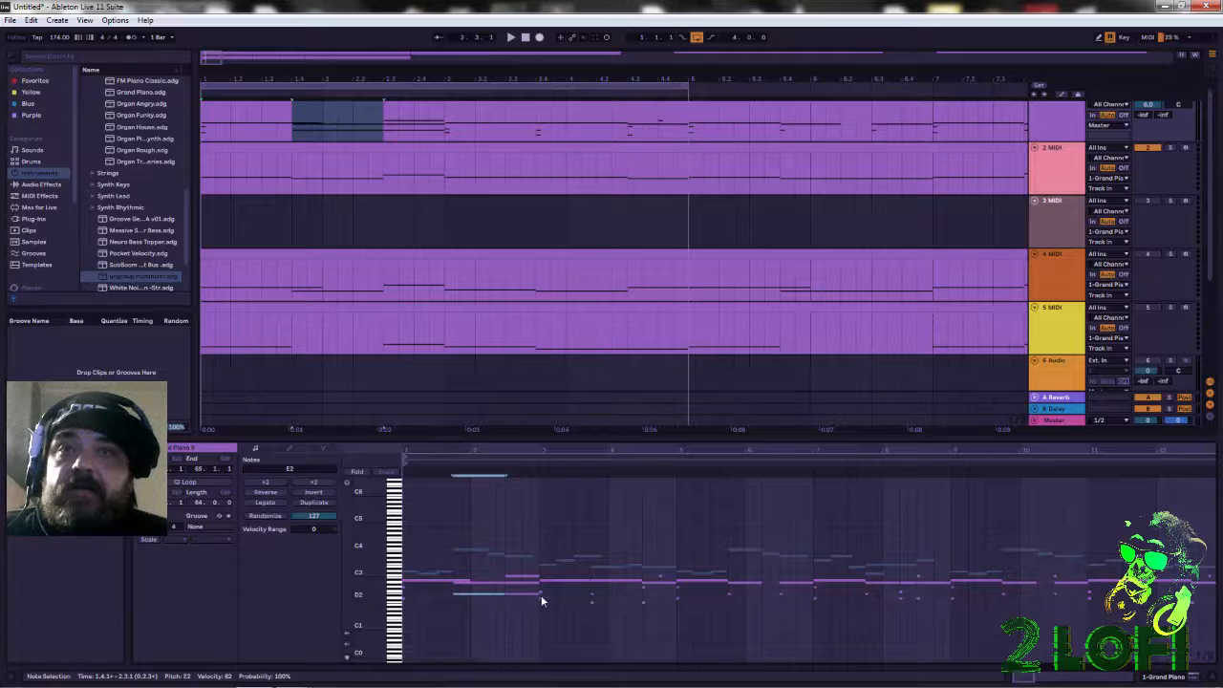
Lengthen the Grand Piano D2 and F2 notes at 3.1 to 3.4, and the C2 and E2 notes at 3.4 to 4.1.
left_click(543, 597)
left_click(541, 593)
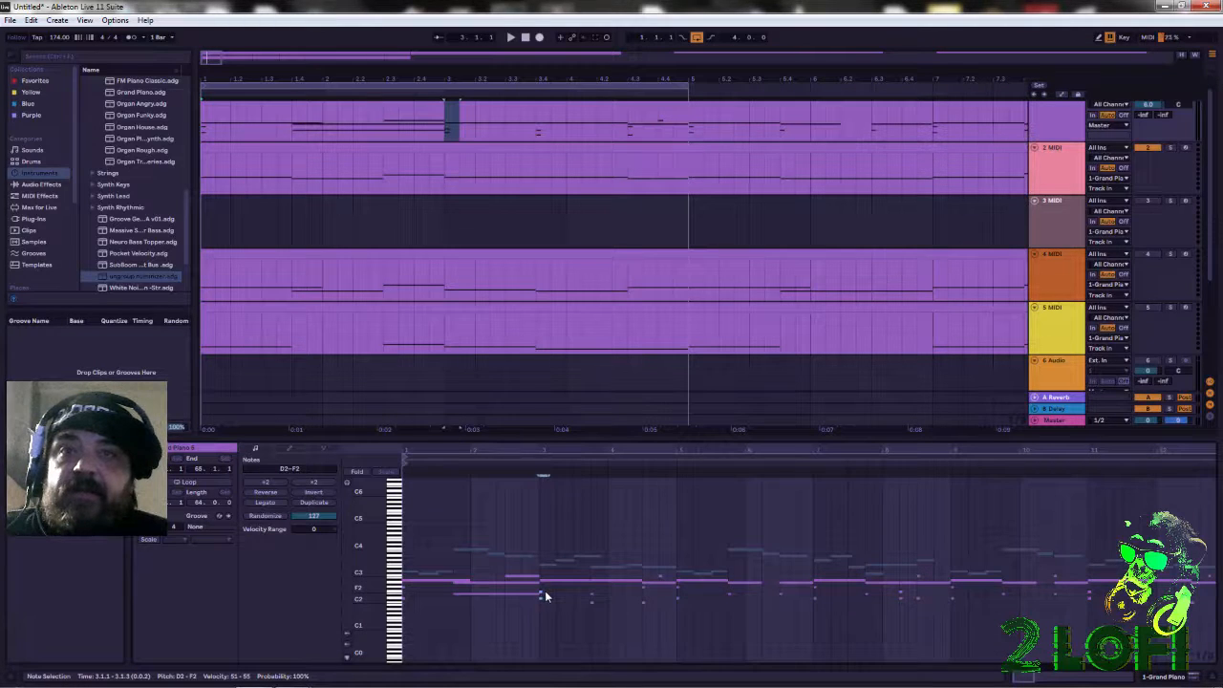
left_click_drag(541, 591, 627, 600)
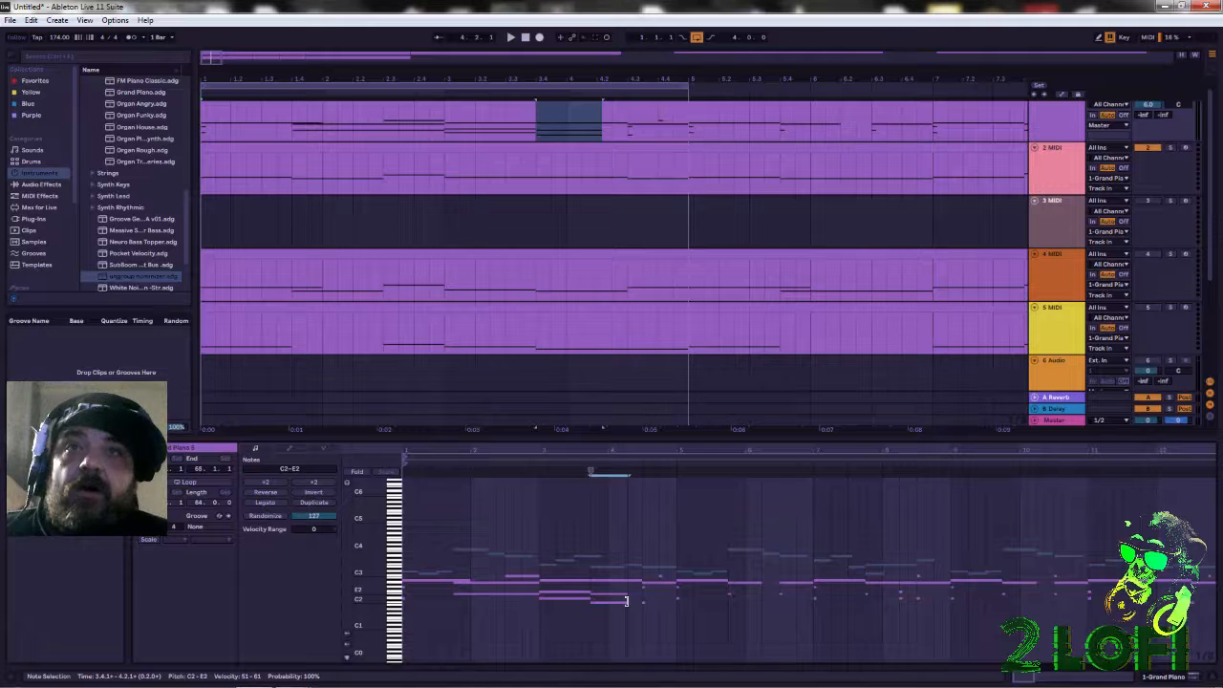
left_click_drag(627, 600, 605, 596)
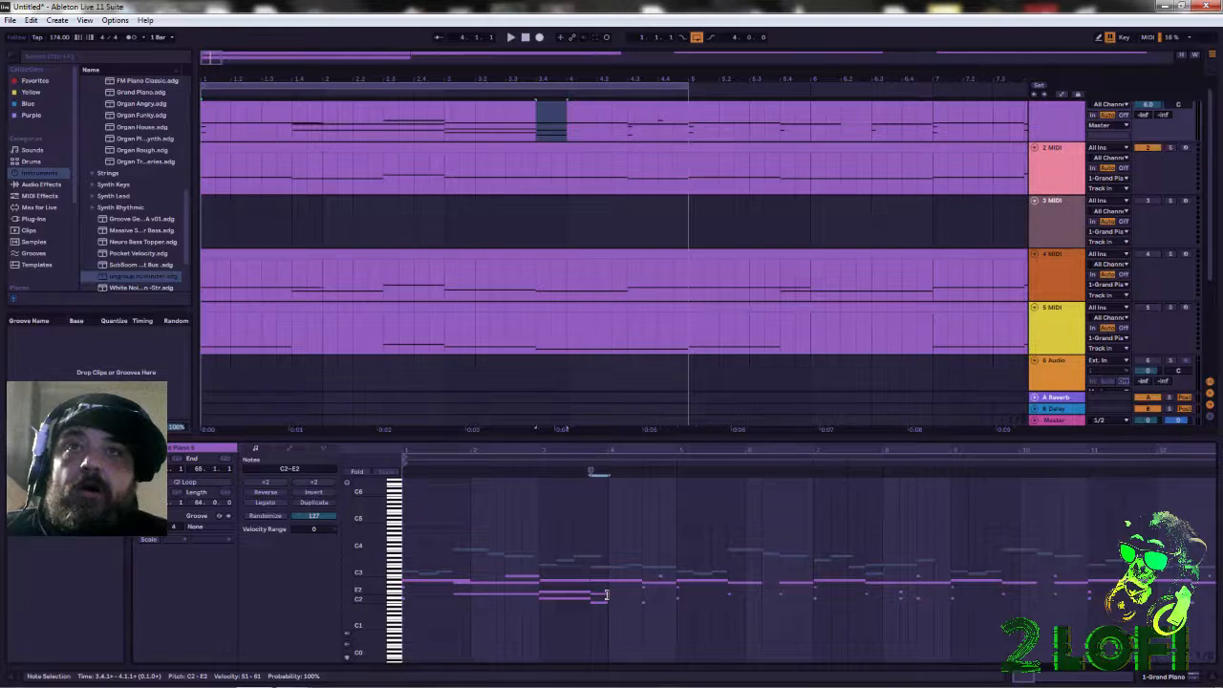
Open the 4 MIDI clip and check its note lengths down to C2 against the Grand Piano part.
left_click(580, 250)
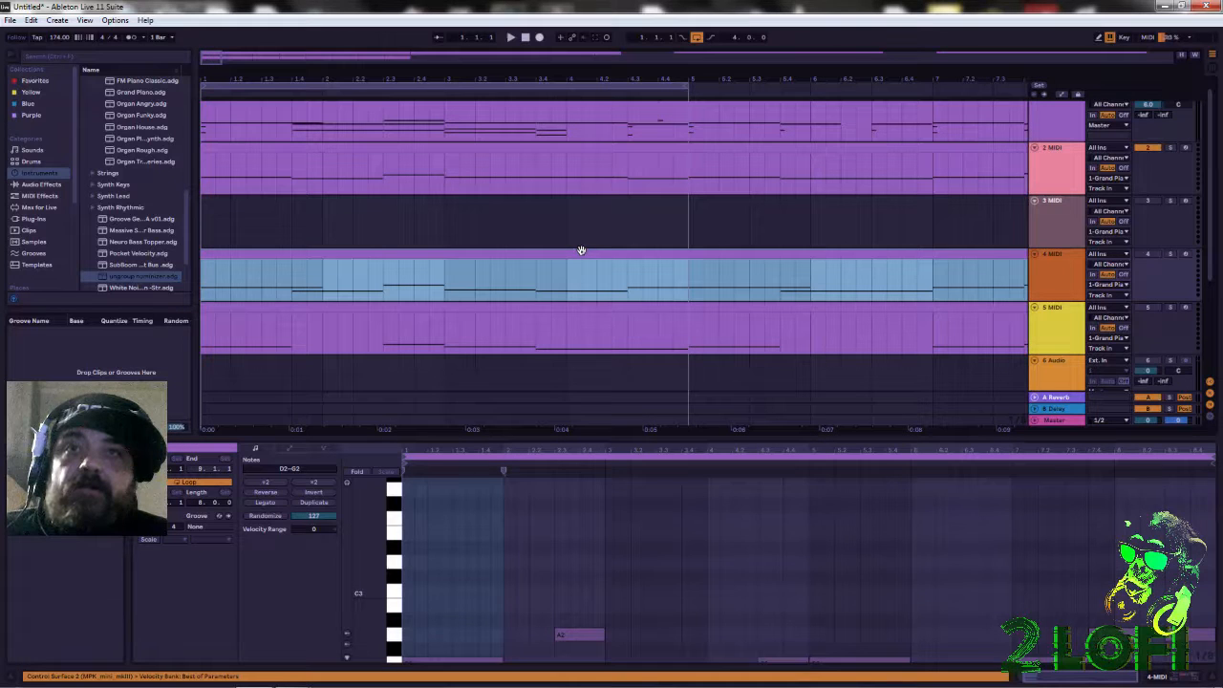
left_click(793, 543)
scroll(785, 559, "down", 4)
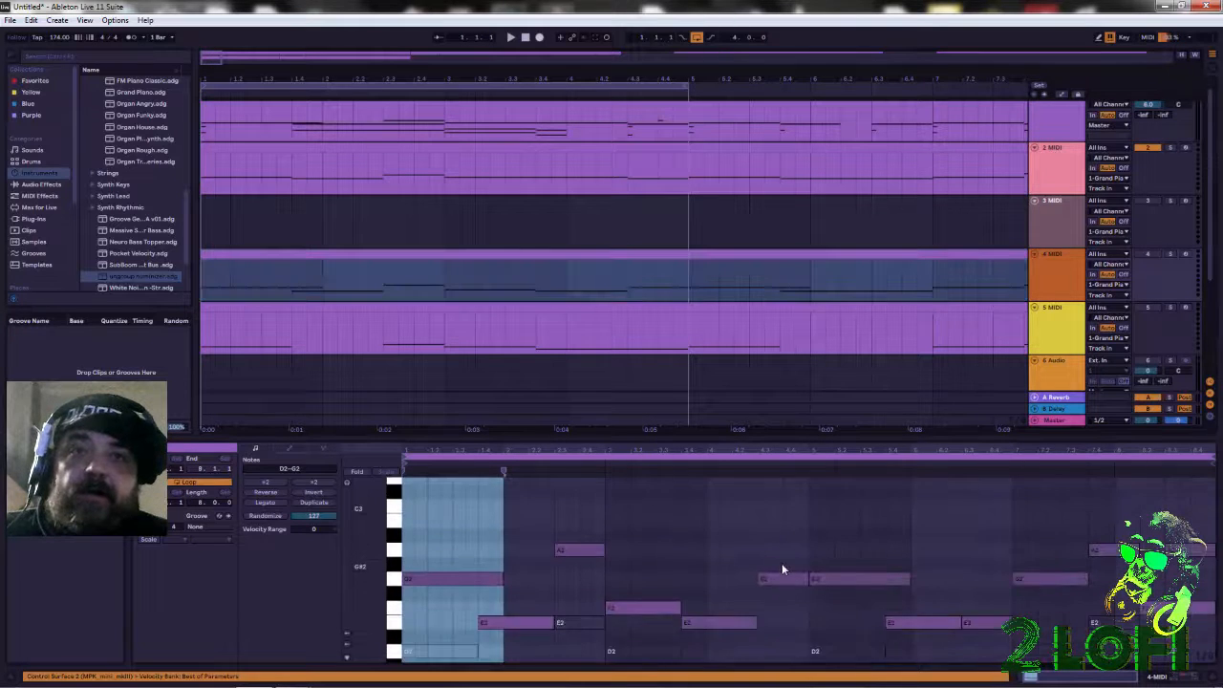
scroll(781, 568, "down", 3)
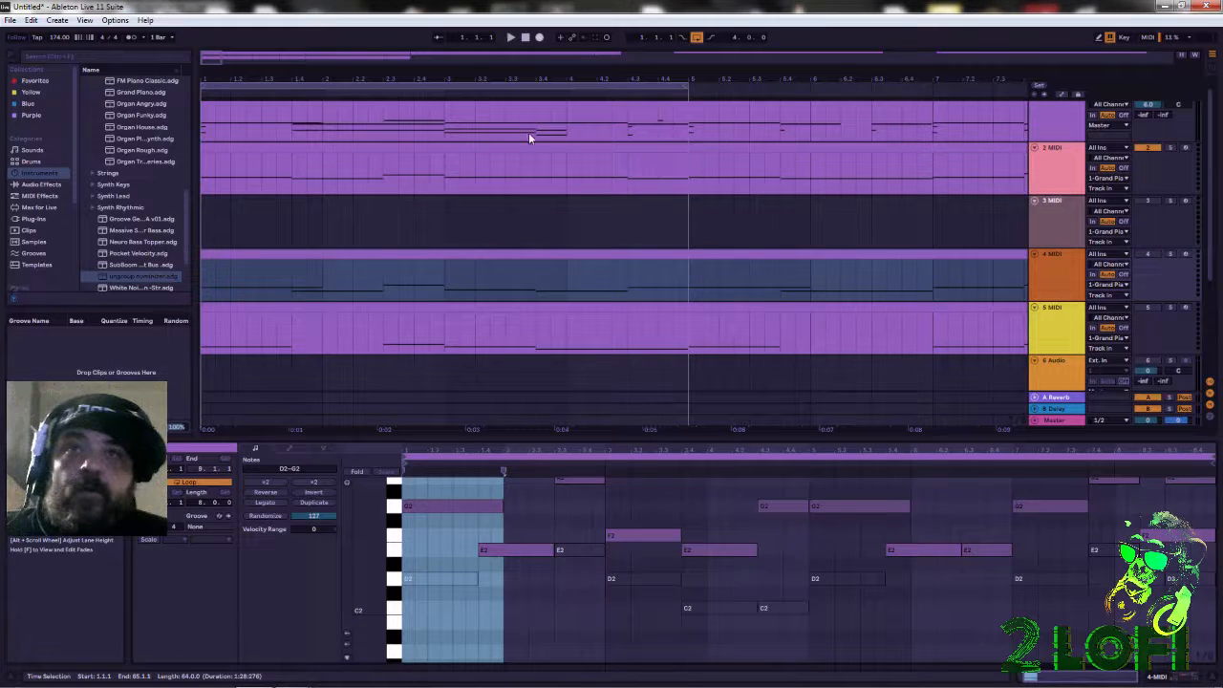
Extend the Grand Piano C2 and E2 notes that start at 3.4 so both end at 4.3.
left_click(573, 109)
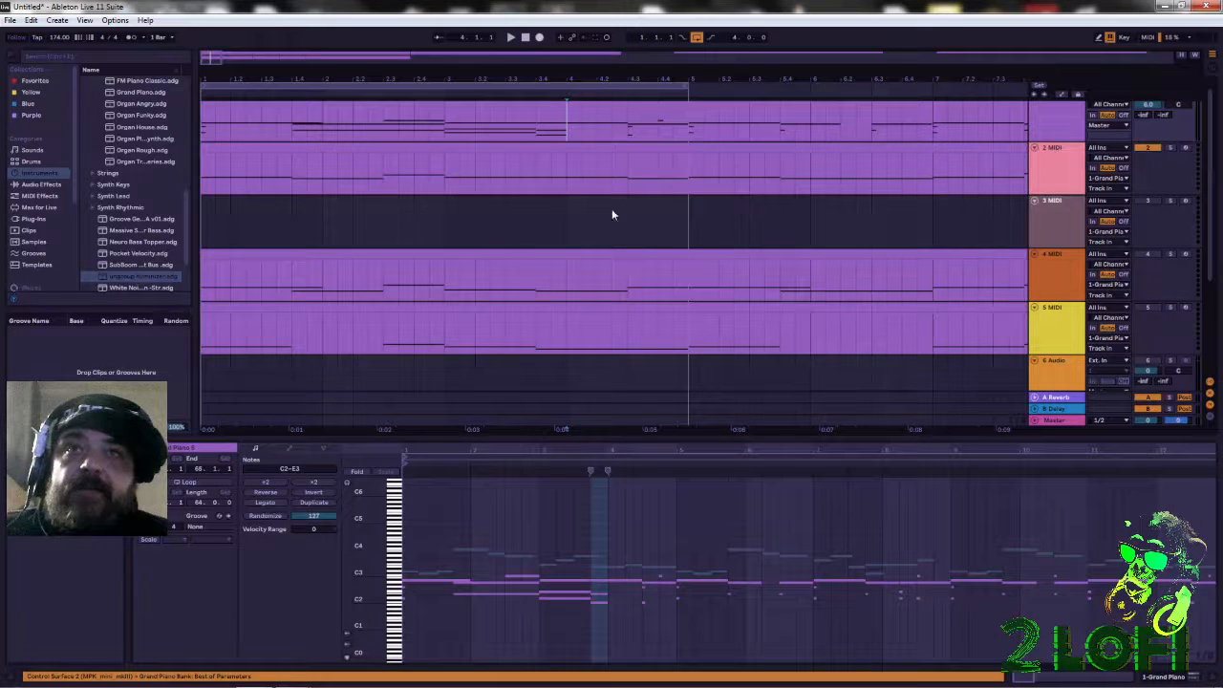
scroll(597, 180, "up", 1)
left_click_drag(521, 120, 644, 136)
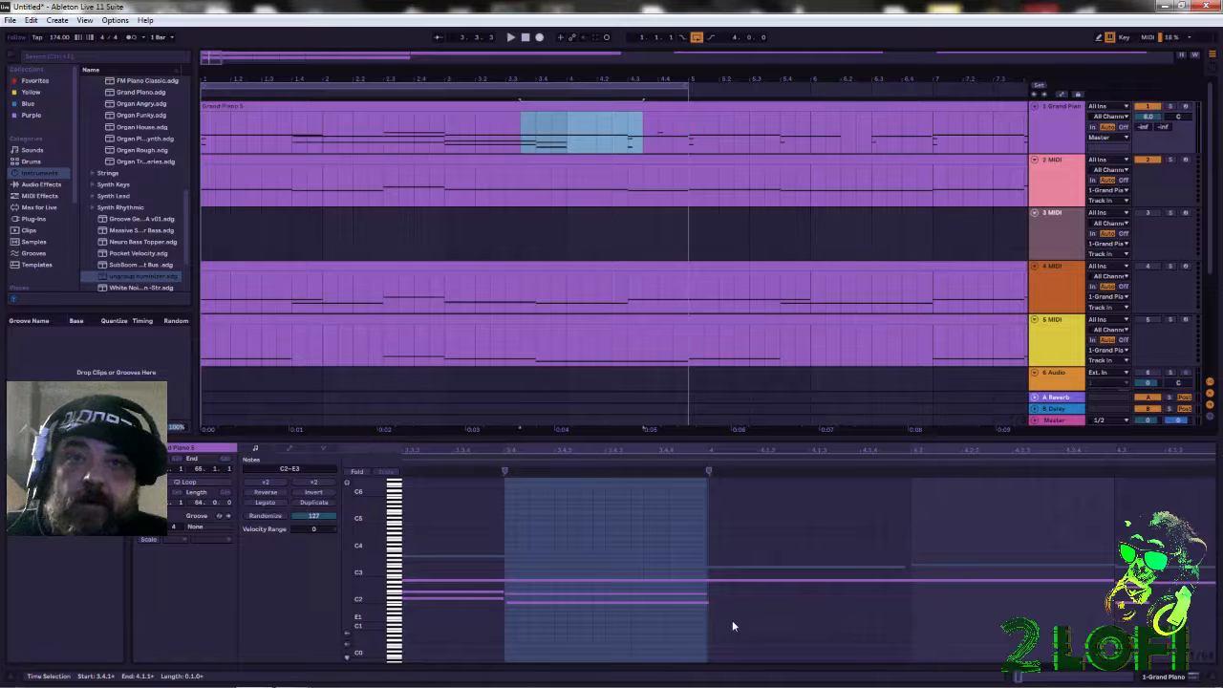
left_click_drag(730, 632, 697, 587)
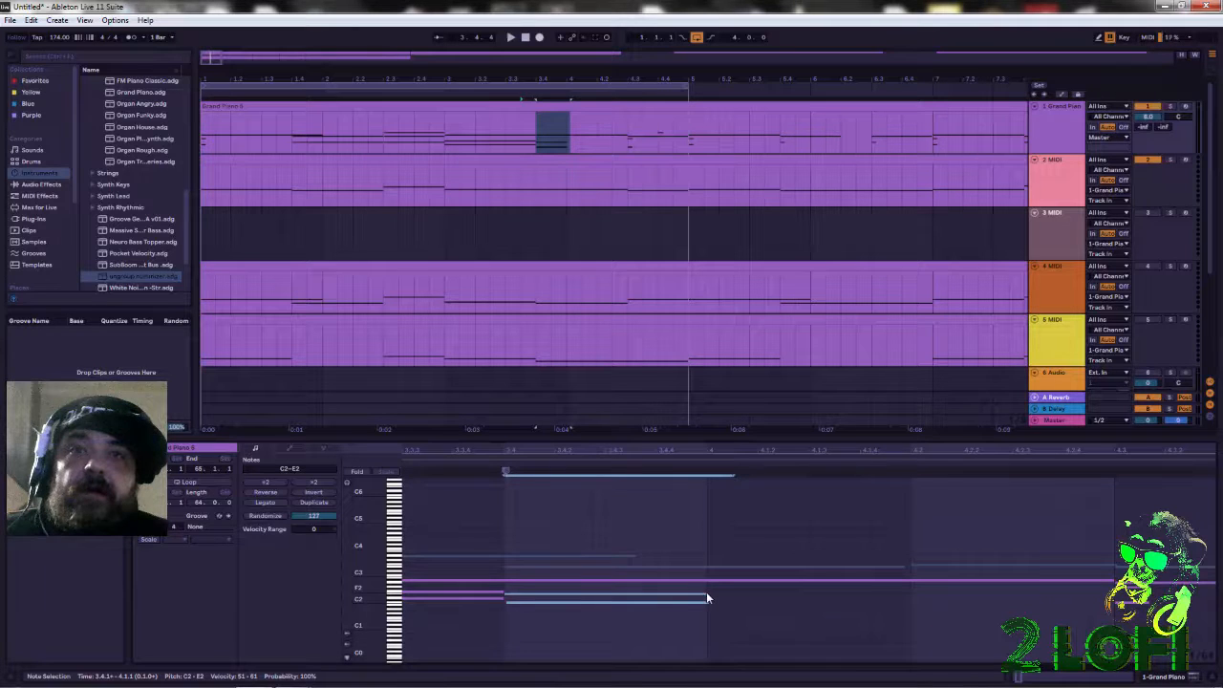
left_click_drag(706, 594, 1104, 614)
left_click(1106, 616)
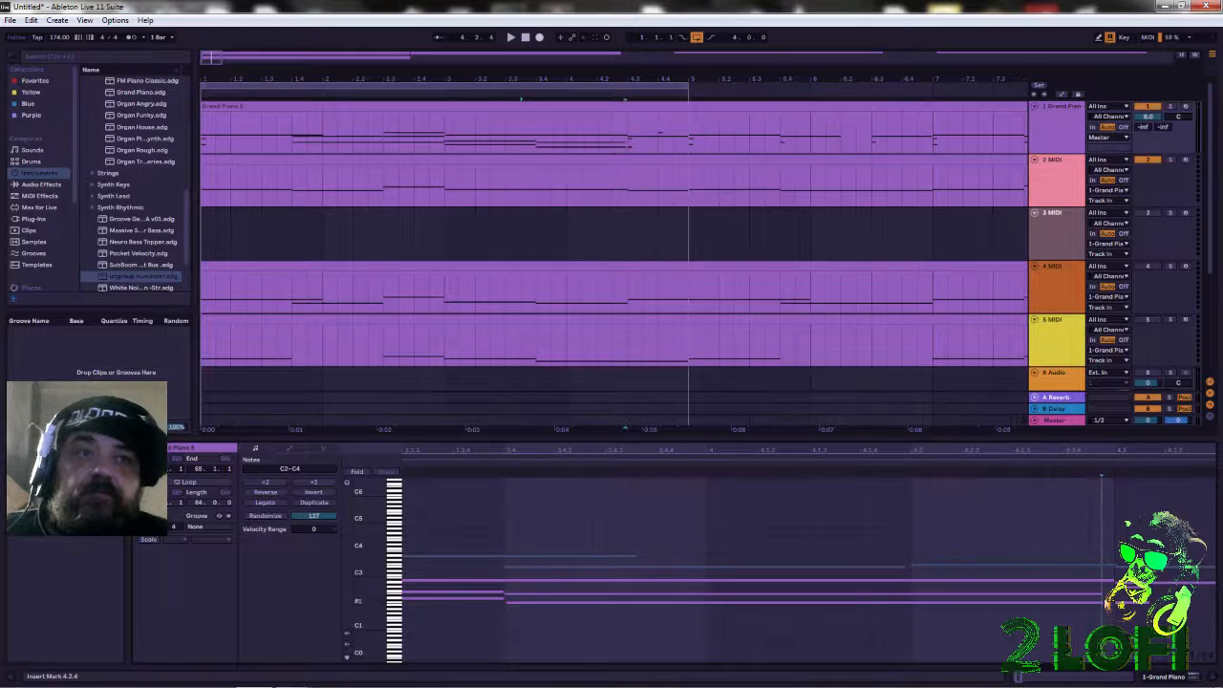
left_click(1104, 601)
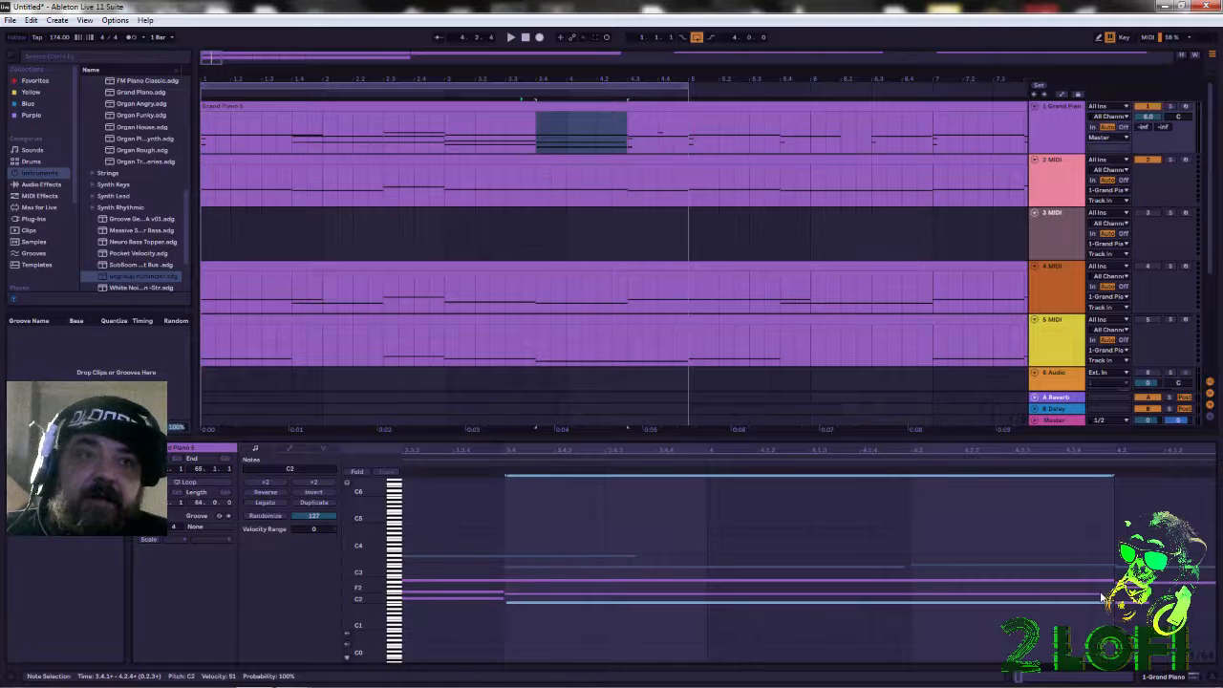
left_click_drag(1104, 594, 1112, 597)
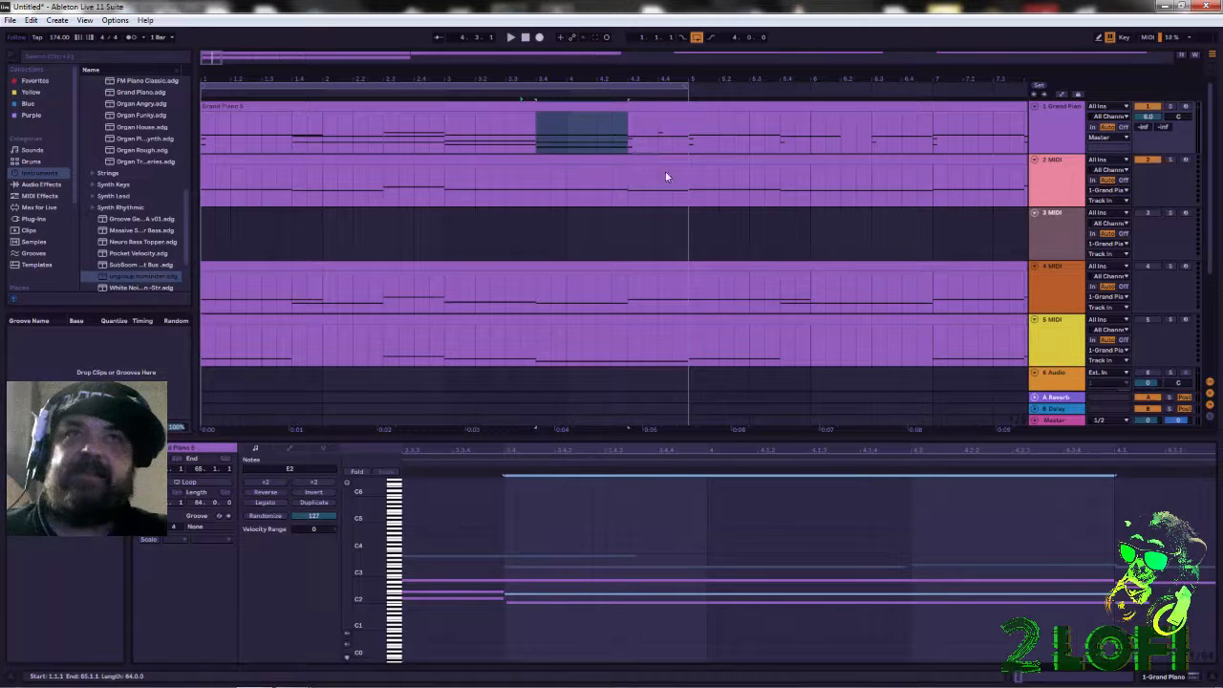
Lengthen the Grand Piano C2 and G2 notes that start at 4.3 so they end at 4.4.
left_click_drag(1148, 622, 1124, 584)
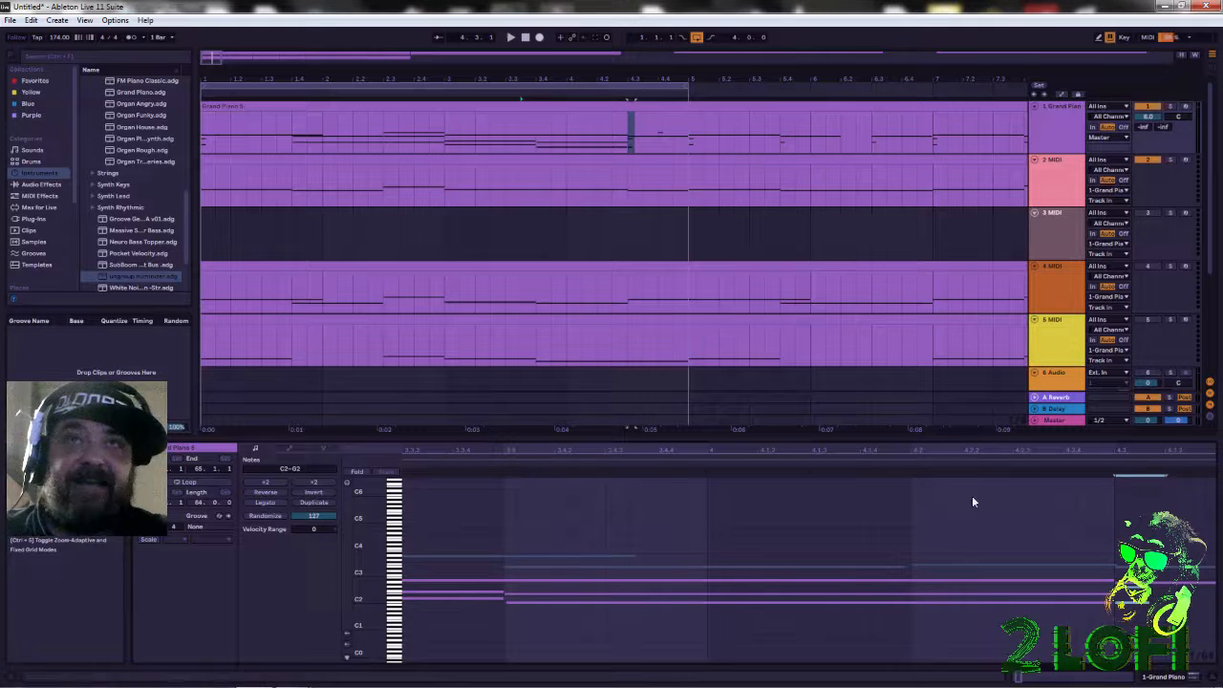
left_click_drag(1165, 585, 1219, 603)
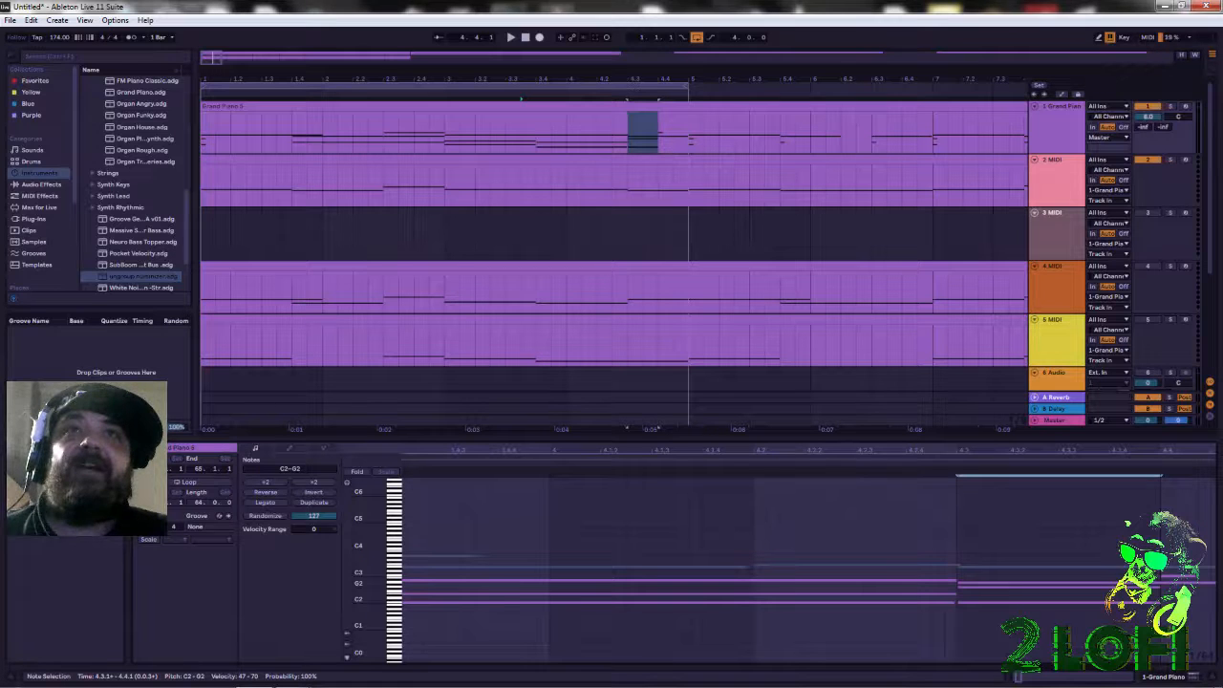
left_click_drag(1162, 620, 1163, 620)
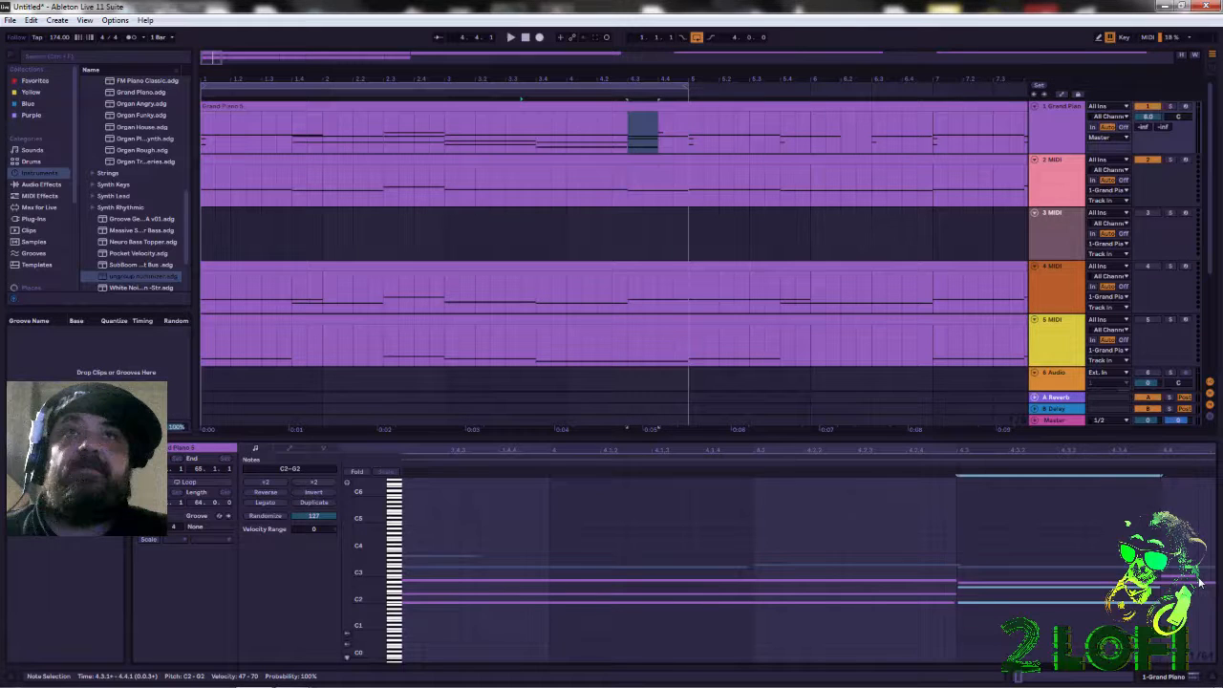
Move the clip at bar 1 of the 2 MIDI track down to bar 1 of the 3 MIDI track.
key("minus")
key("minus")
key("minus")
key("minus")
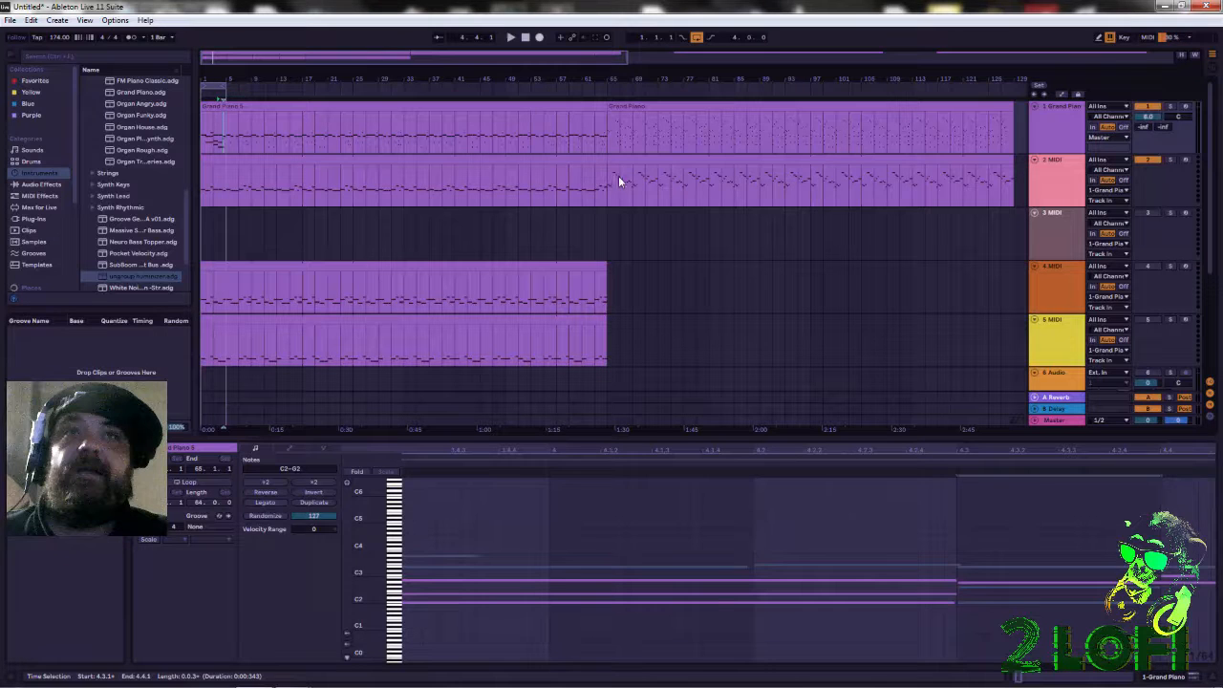
left_click_drag(593, 177, 588, 223)
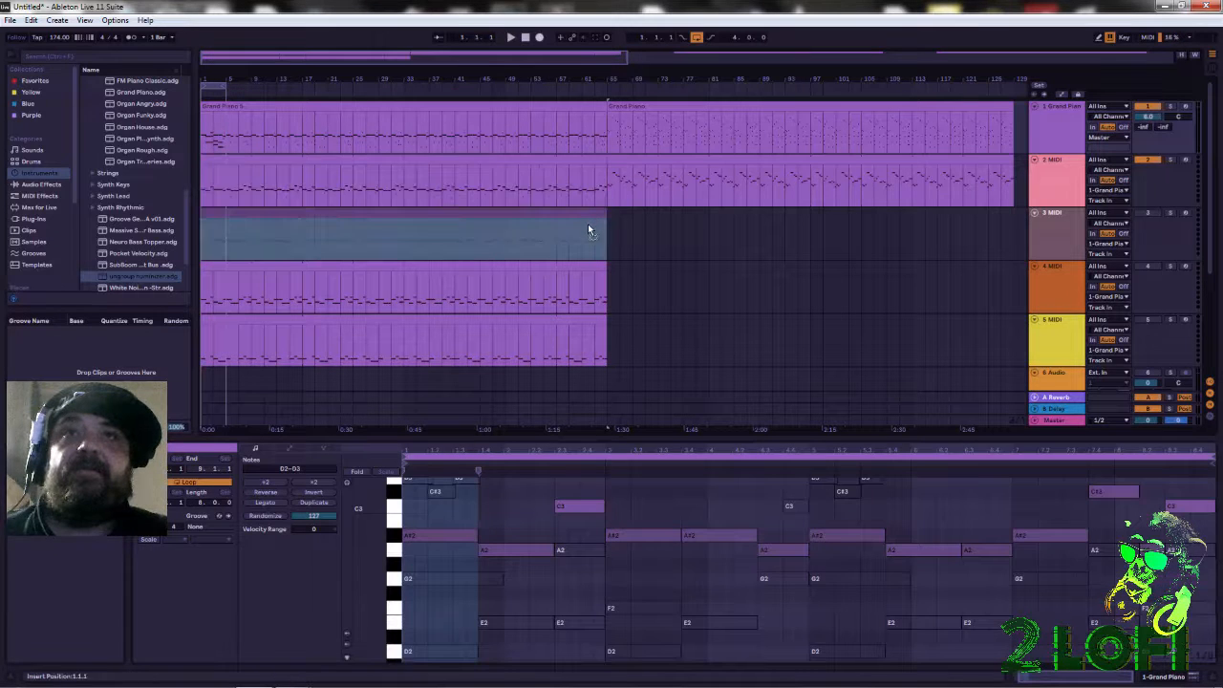
Try placing the melody clip from bar 65 at bar 1 of the 2 MIDI track.
key("ctrl+z")
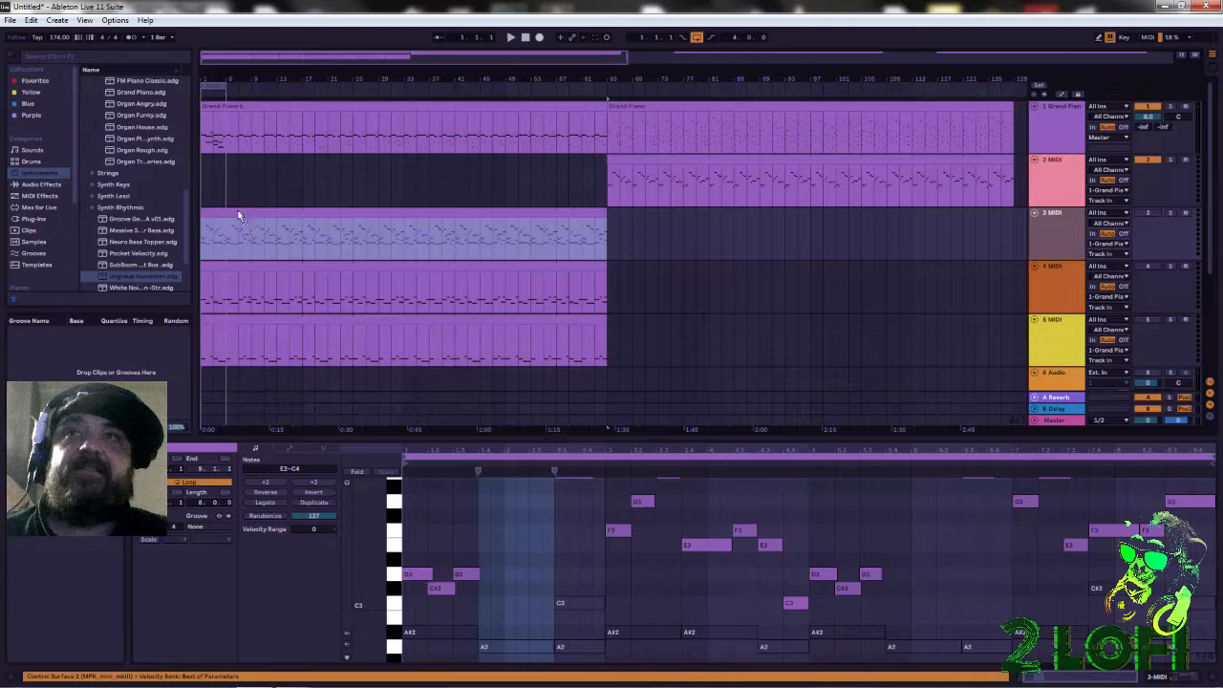
left_click(234, 197)
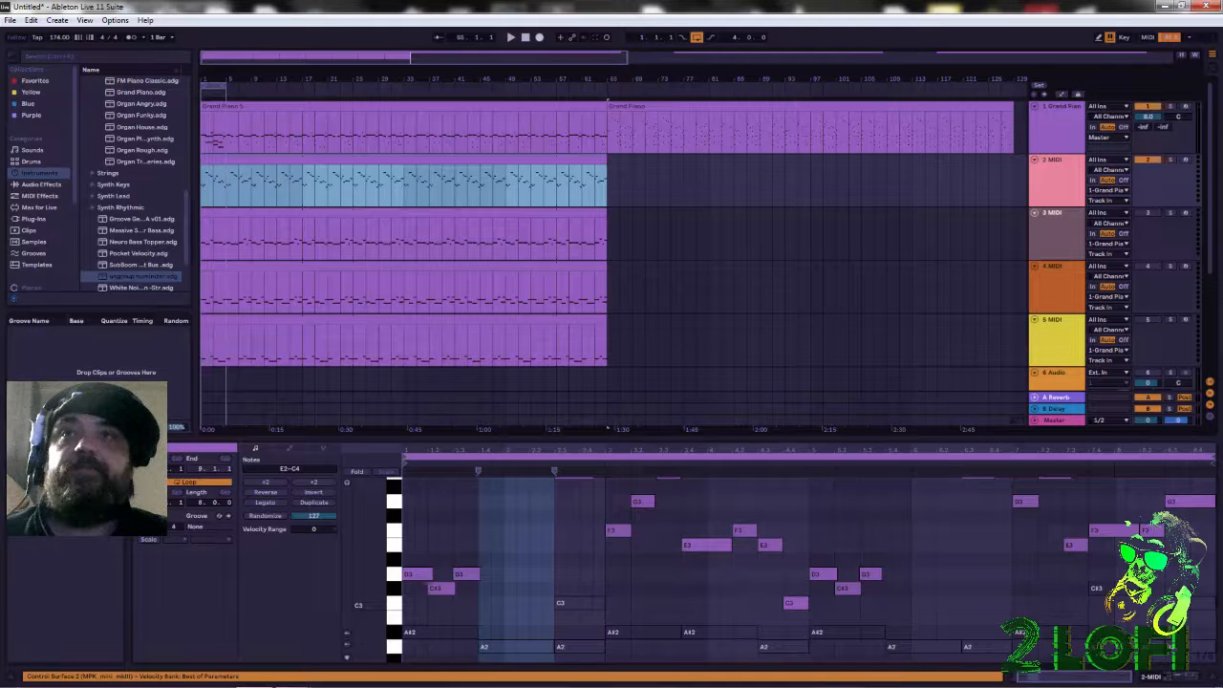
key("z")
key("x")
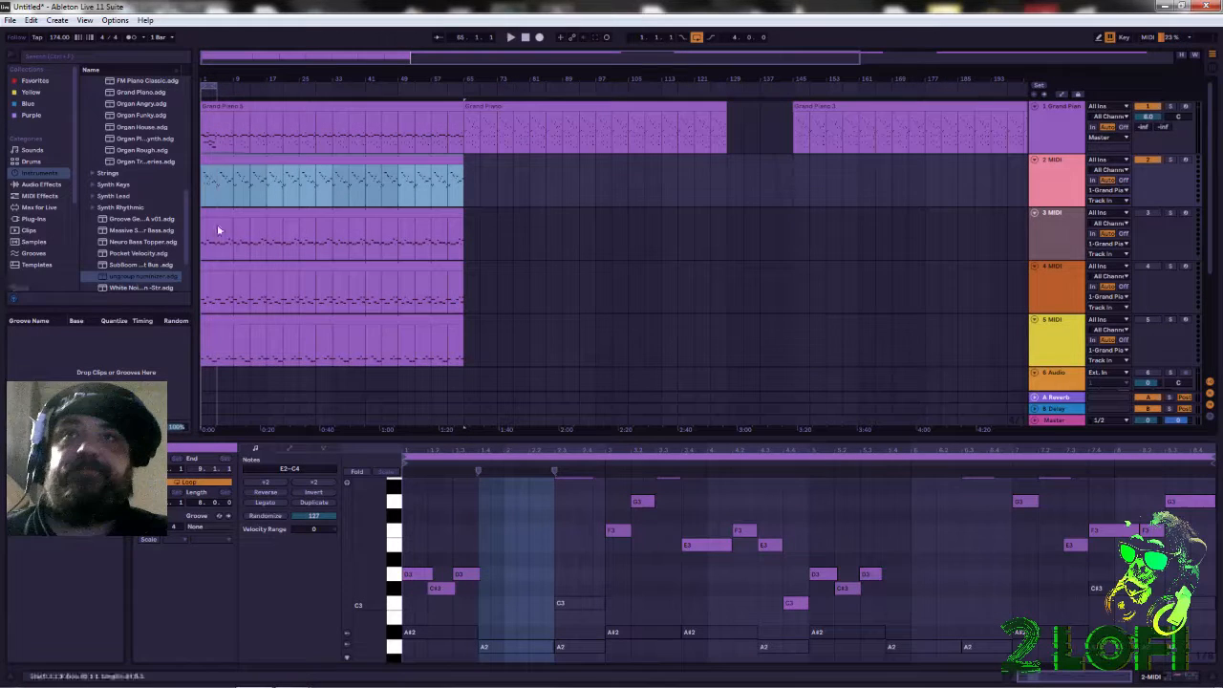
left_click_drag(232, 162, 502, 193)
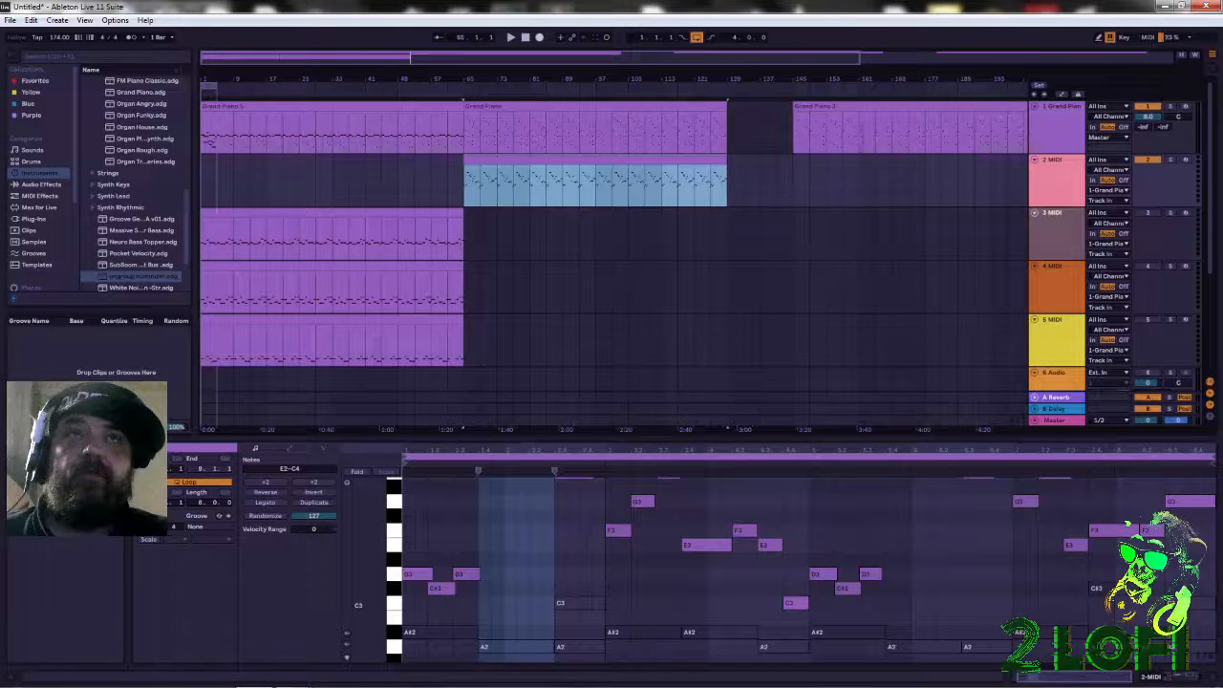
Copy bars 257 to 273 of the last Grand Piano clip to bar 1 of the 2 MIDI track.
left_click_drag(861, 76, 861, 36)
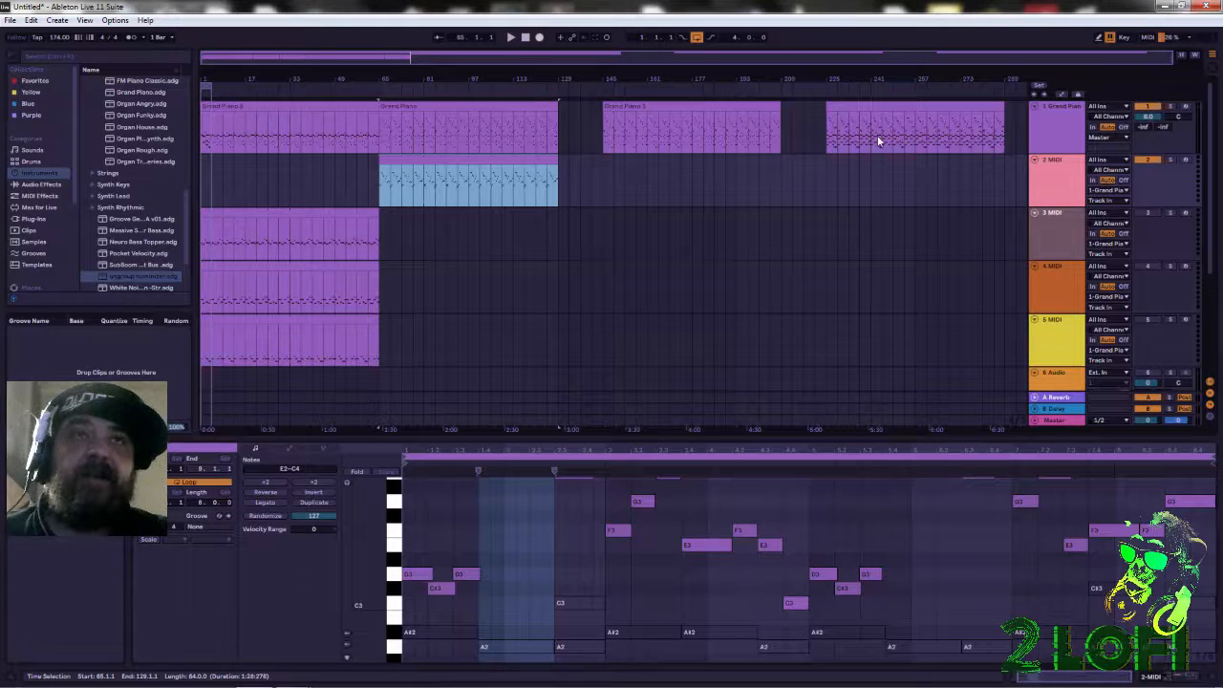
mouse_move(911, 126)
left_mouse_down()
mouse_move(949, 130)
mouse_move(917, 109)
left_mouse_up()
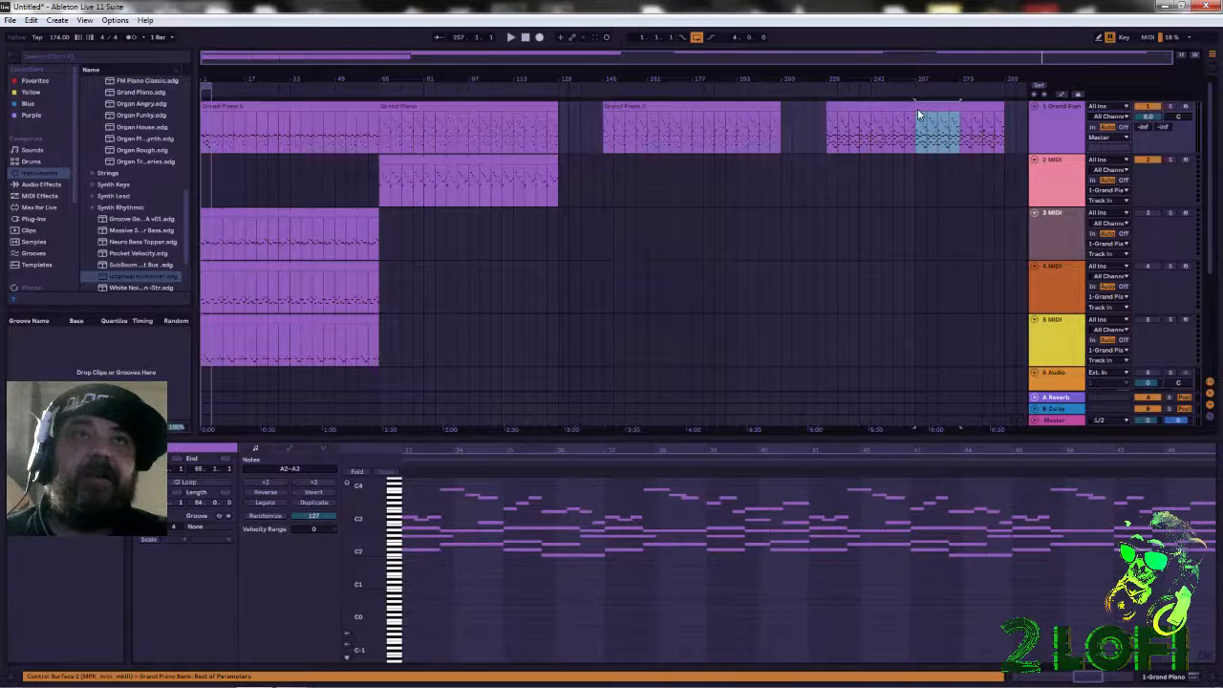
left_click_drag(275, 204, 205, 180)
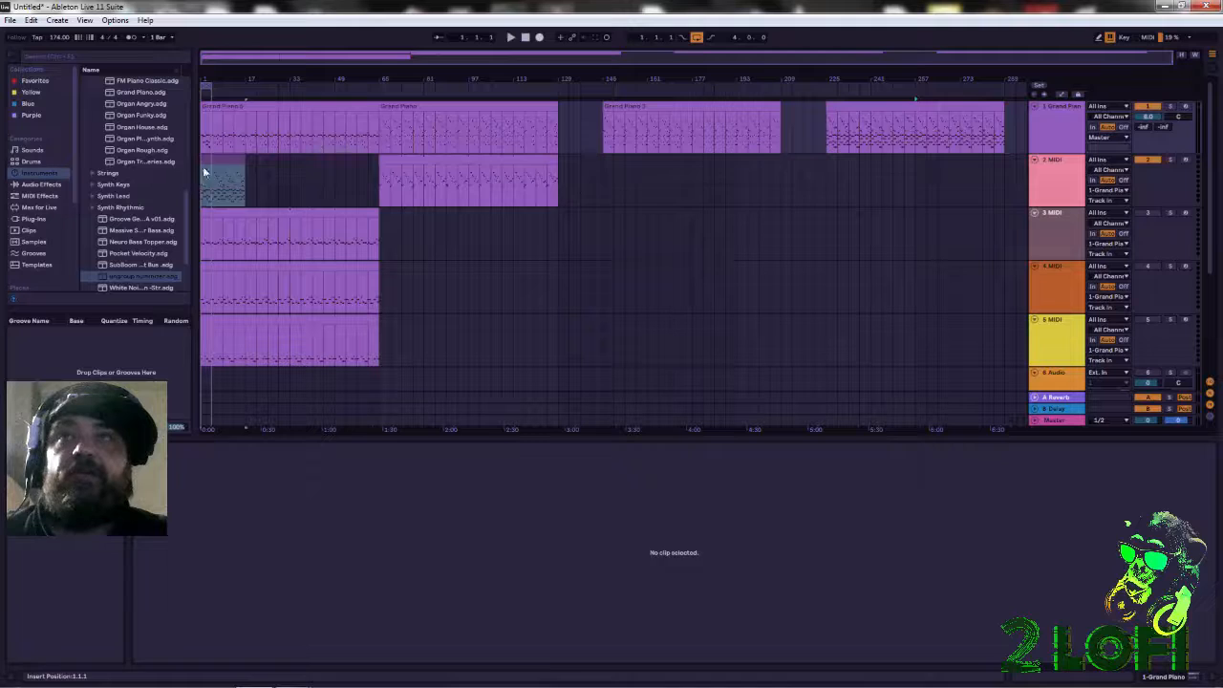
key("z")
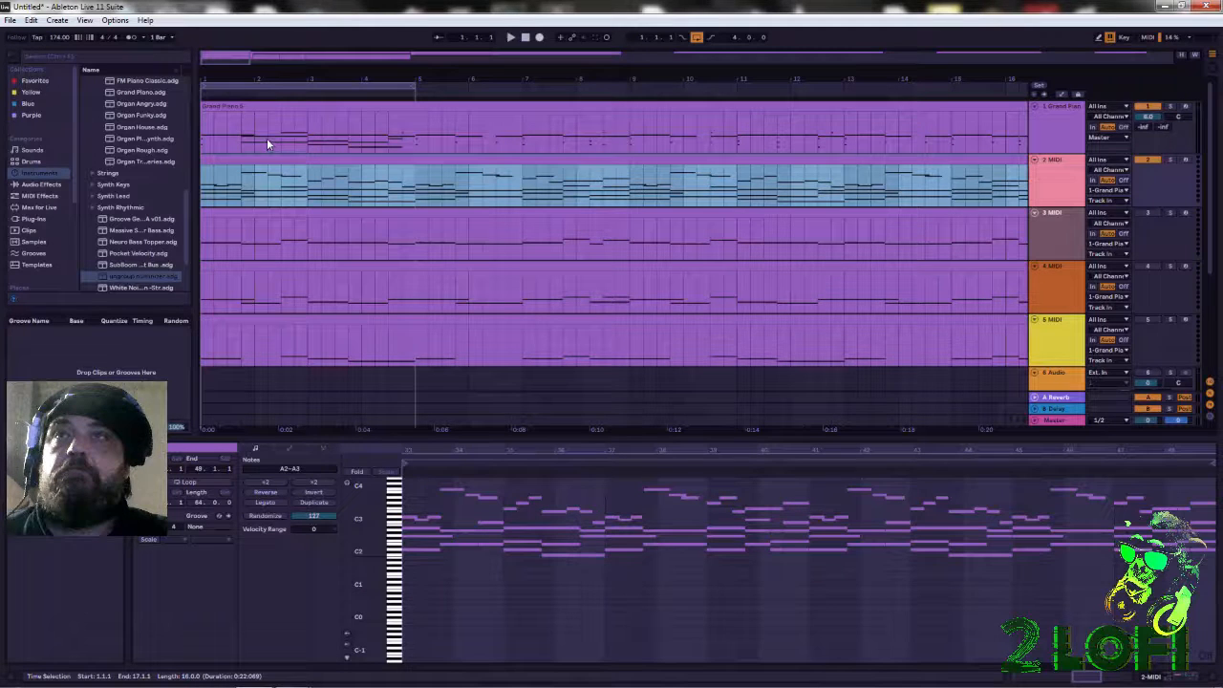
scroll(244, 140, "down", 1)
scroll(224, 138, "up", 1)
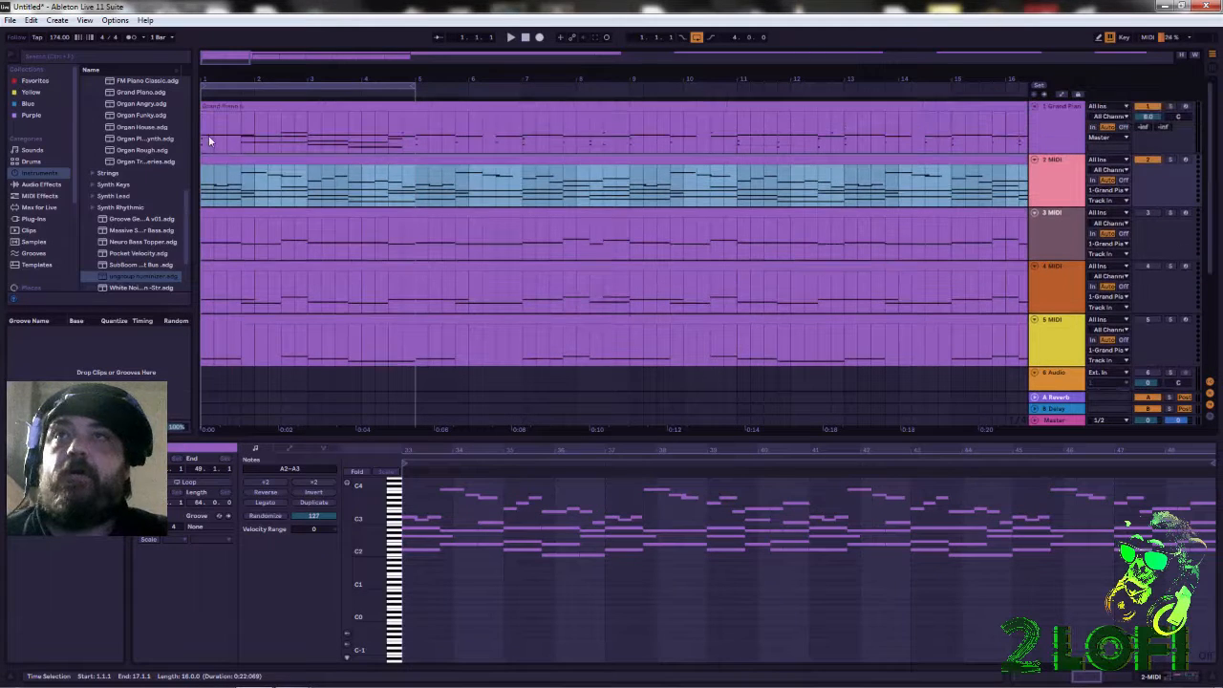
Select all notes from C2 to C4 in the first Grand Piano clip and reactivate the muted melody notes.
left_click(211, 140)
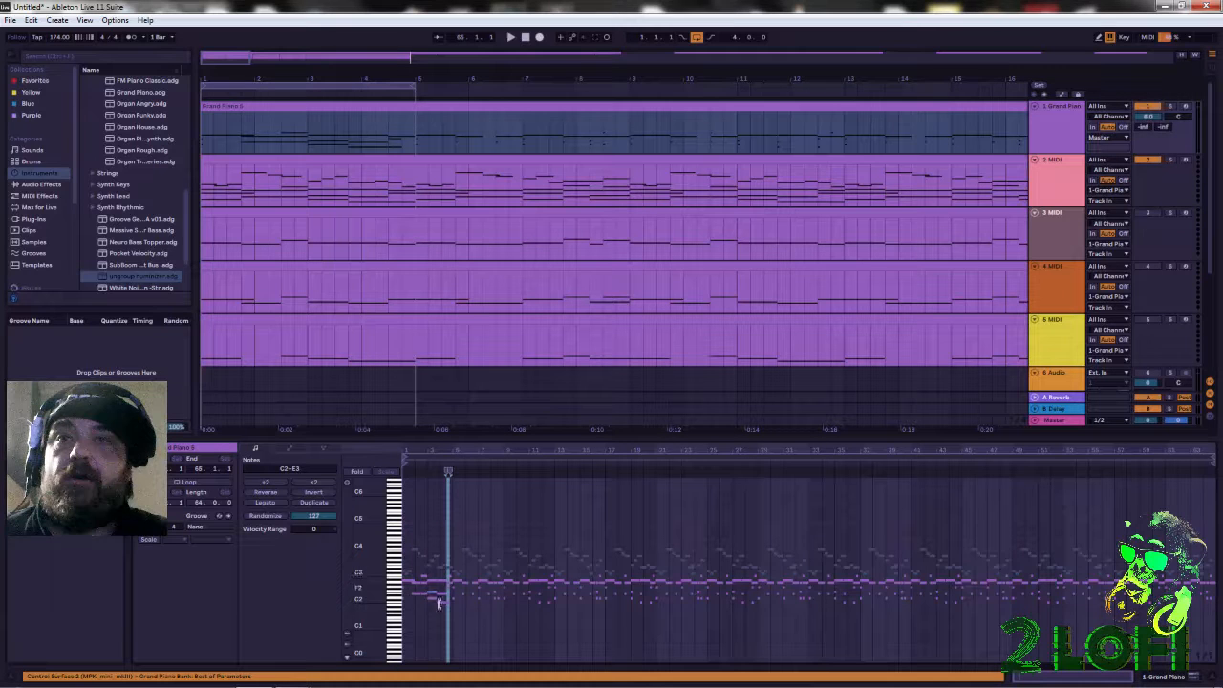
left_click_drag(395, 540, 390, 614)
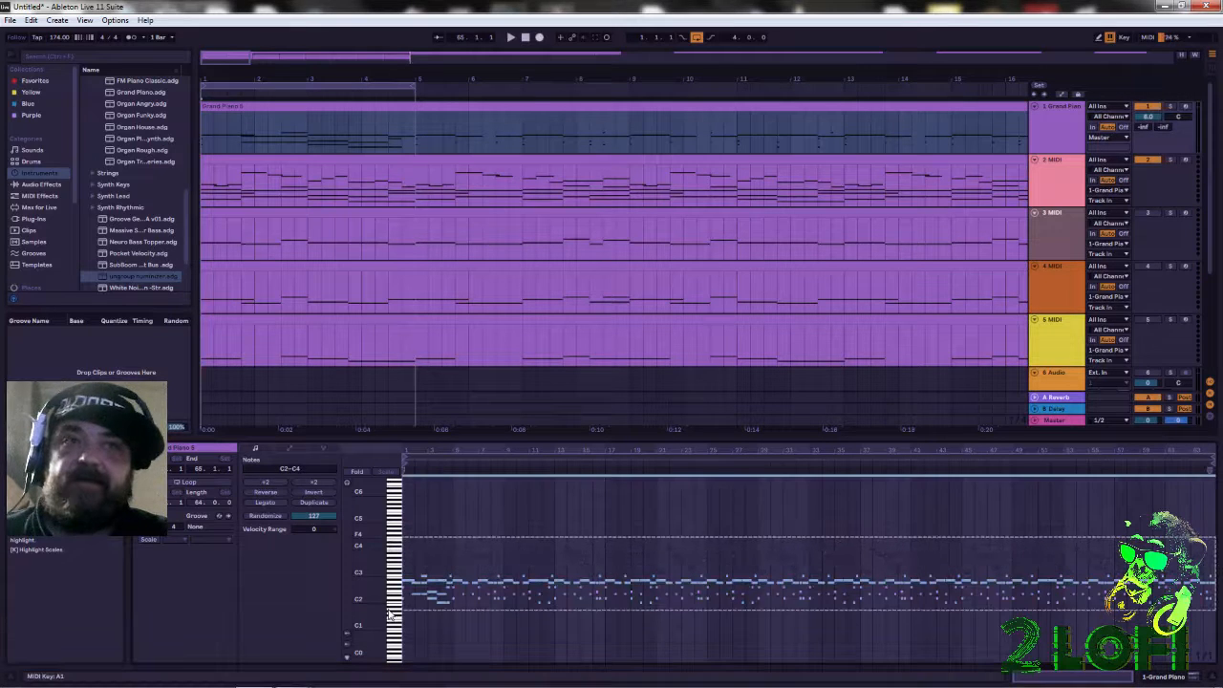
key("Delete")
key("ctrl+z")
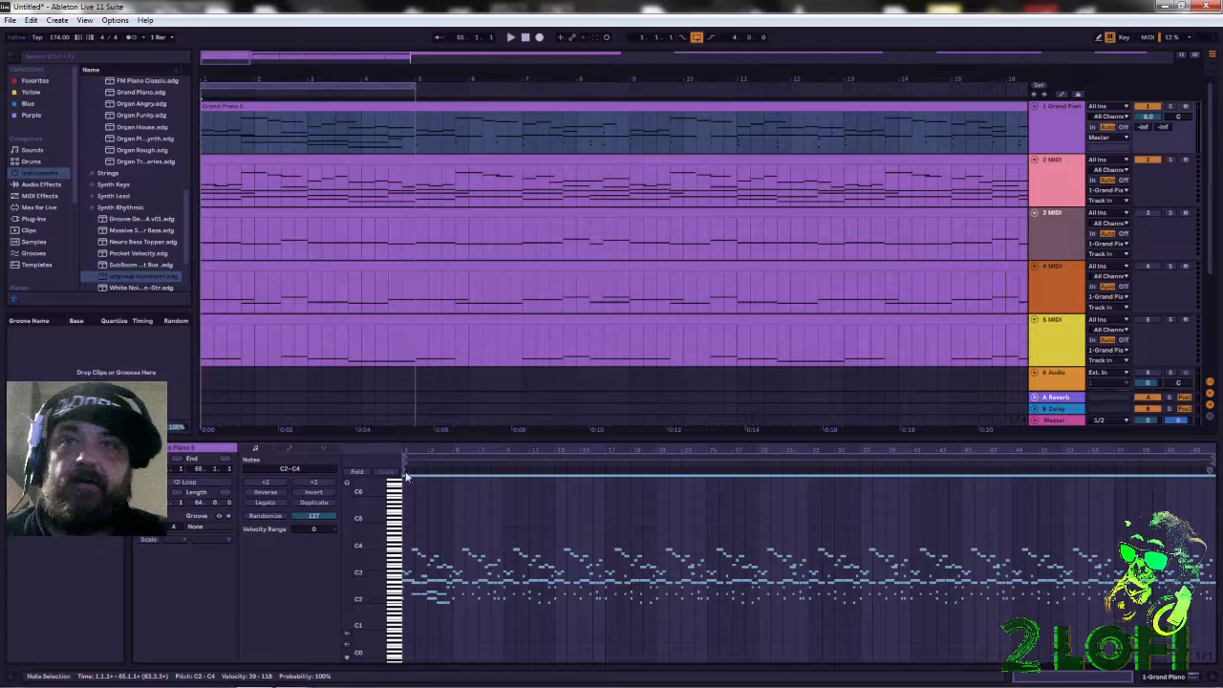
Extend the first Grand Piano D2 and G2 notes, starting at bar 1, to 1.4.
left_click_drag(413, 470, 434, 599)
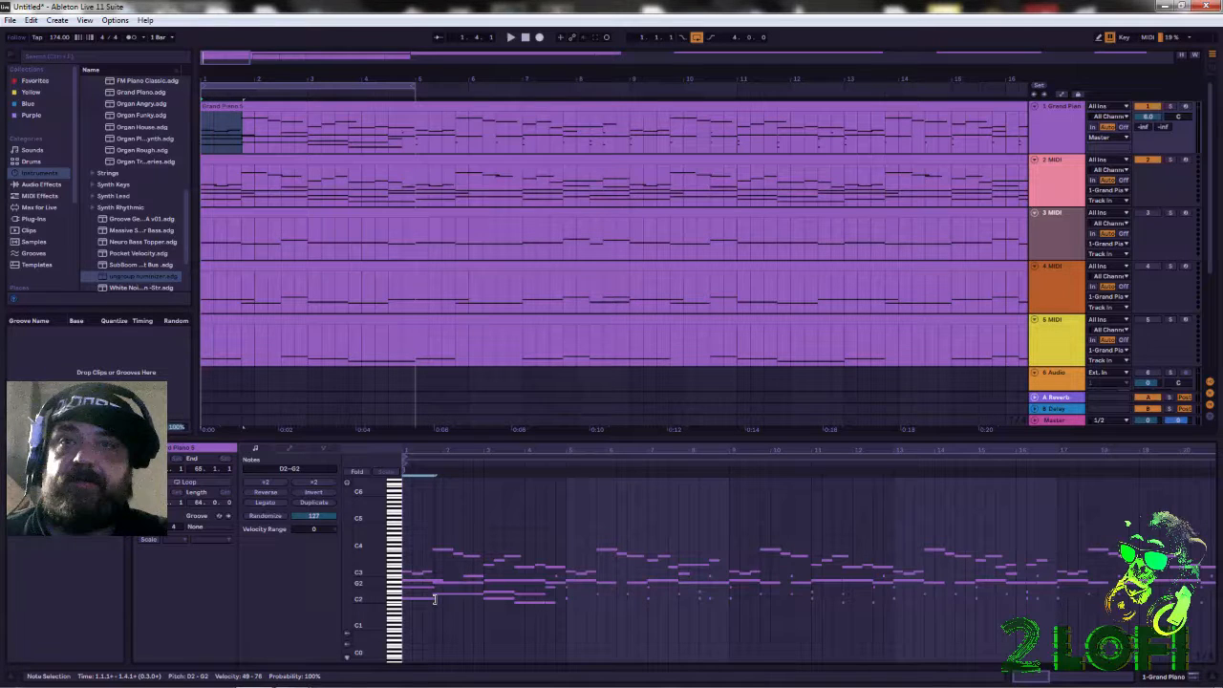
left_click_drag(433, 598, 430, 596)
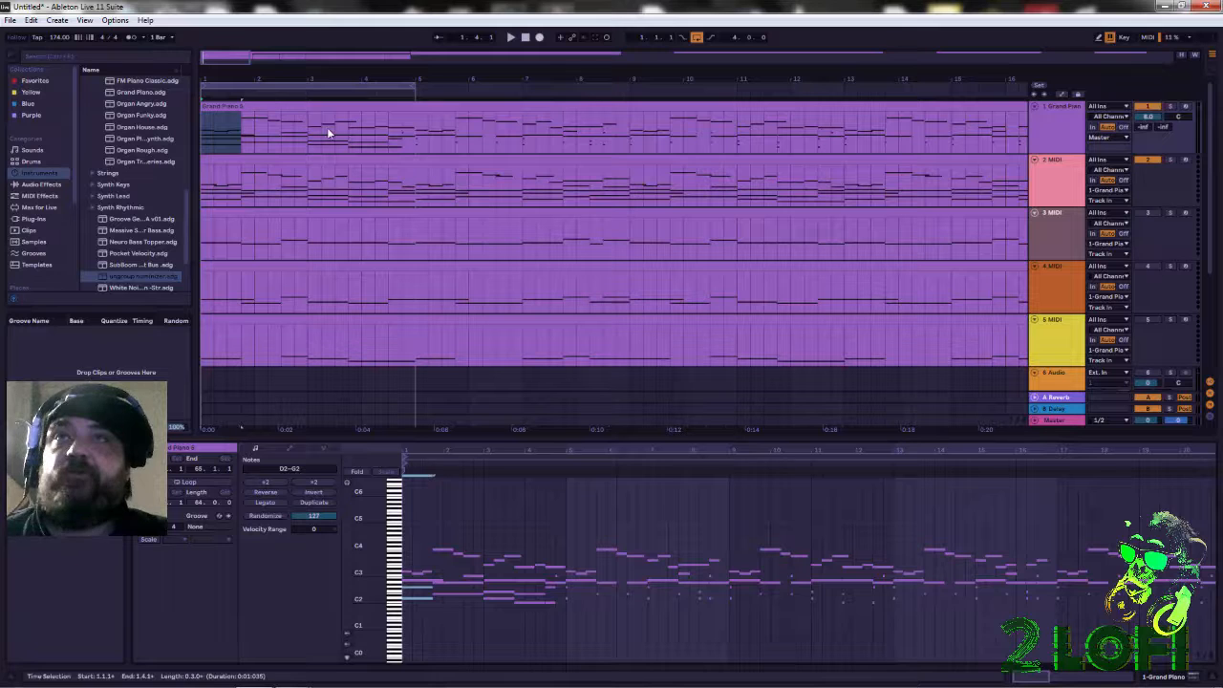
Split off the first four bars of the Grand Piano clip and compare them with the 2 MIDI part, keeping them on the Grand Piano track.
left_click_drag(416, 130, 147, 125)
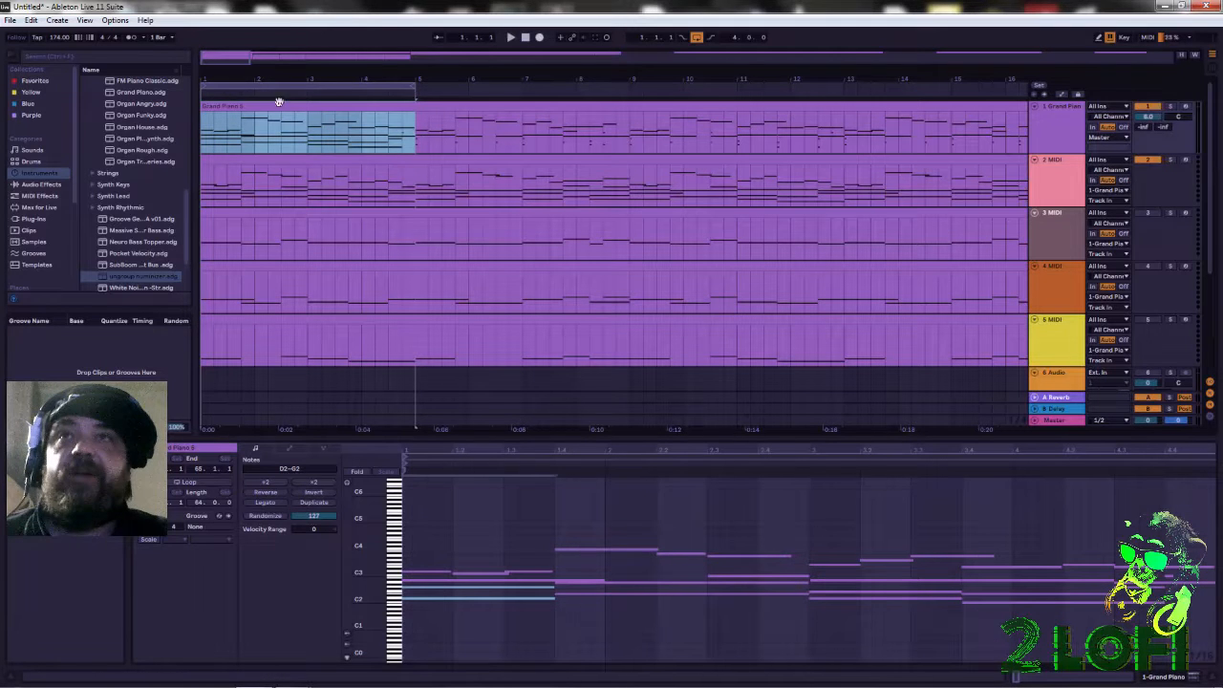
left_click_drag(276, 106, 266, 196)
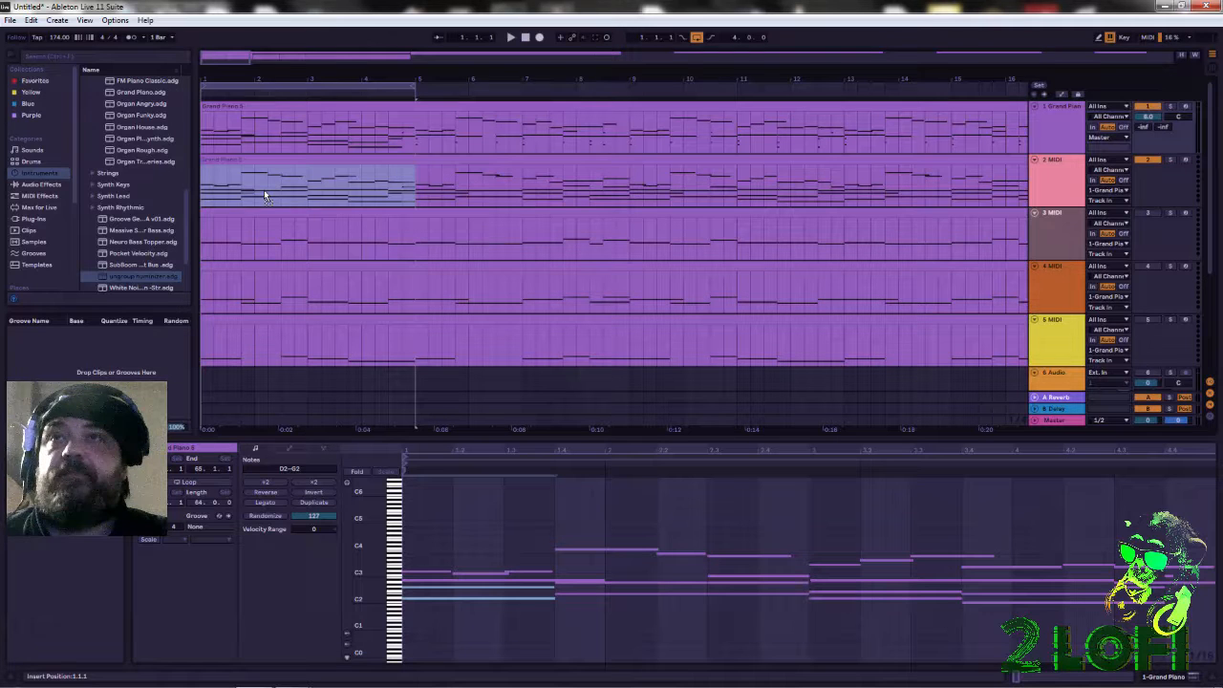
left_click_drag(265, 191, 274, 125)
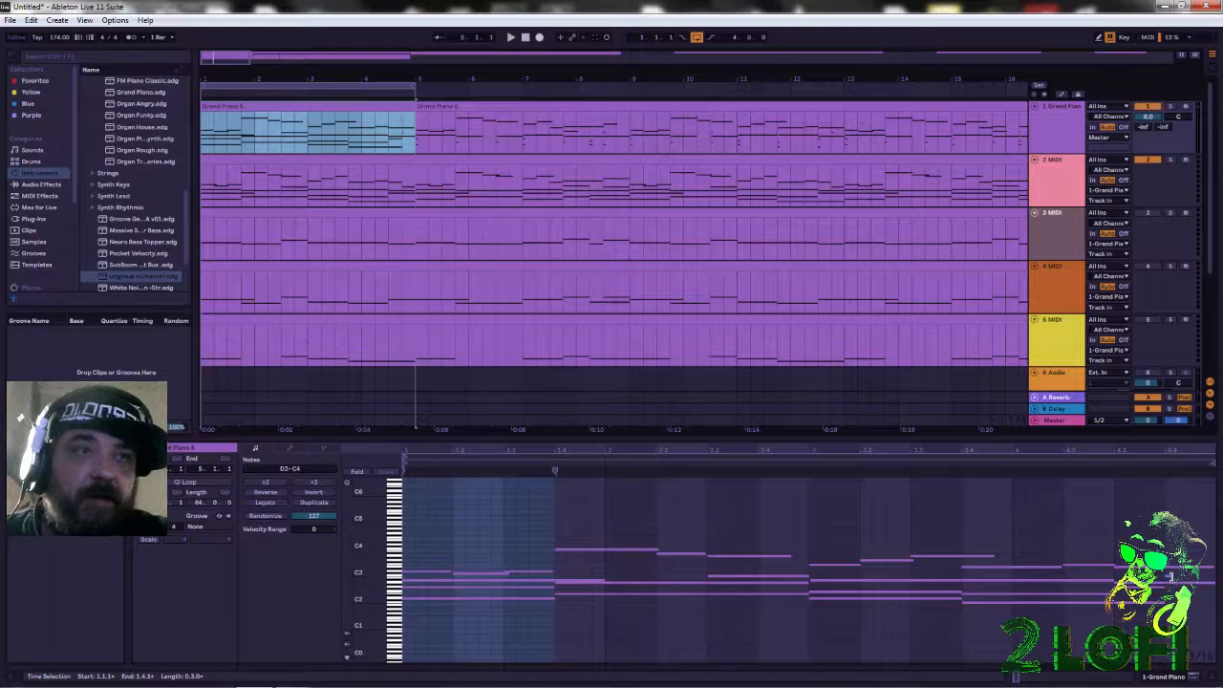
Extend the Grand Piano C3 note at 4.4 and the C2 and G2 notes at 4.3 to the end of bar 4.
left_click(1175, 578)
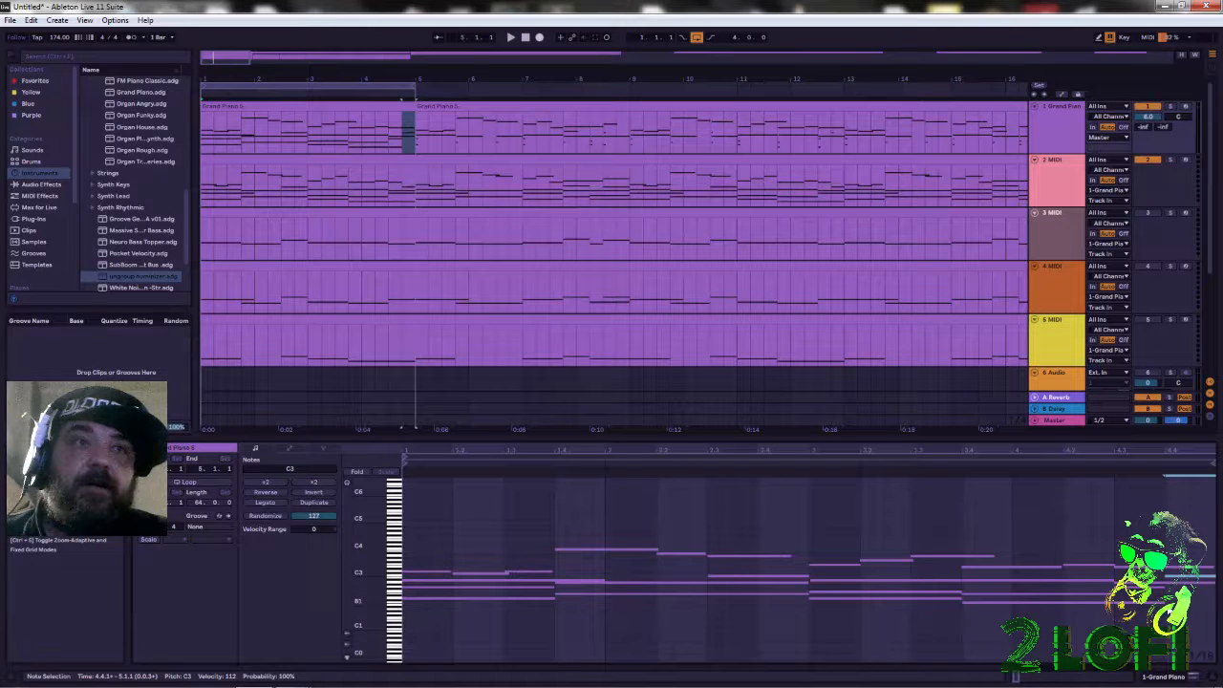
left_click(1171, 602)
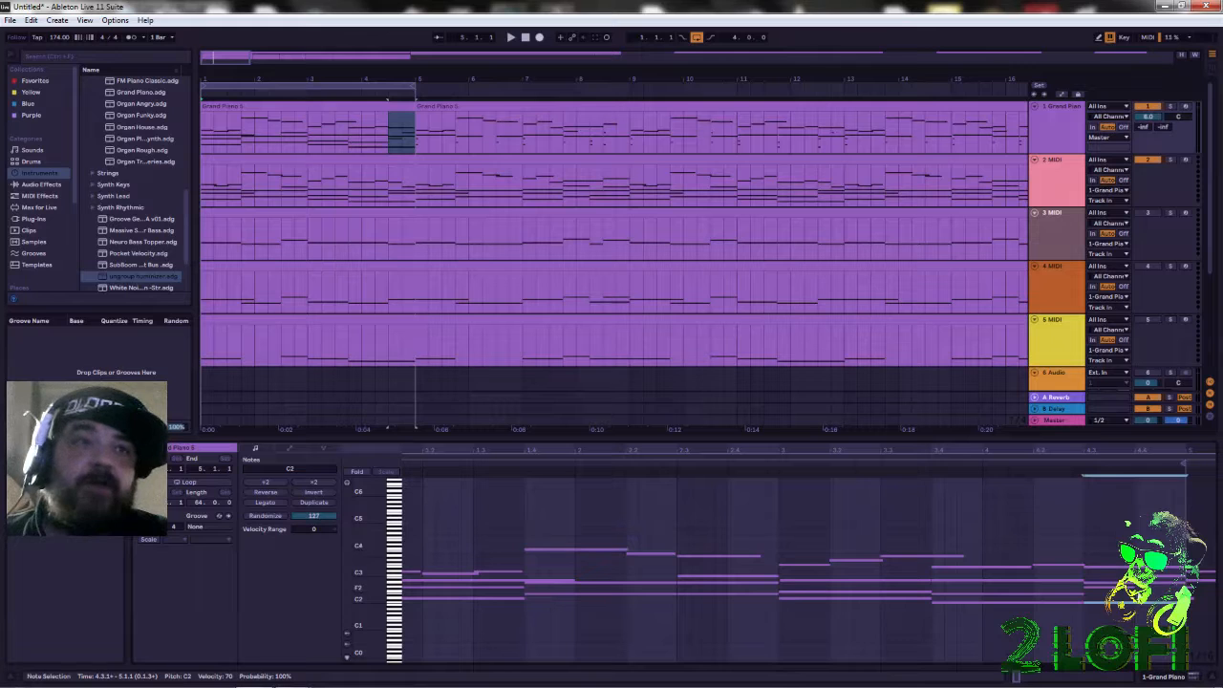
left_click(1135, 582)
left_click_drag(1188, 582, 1184, 583)
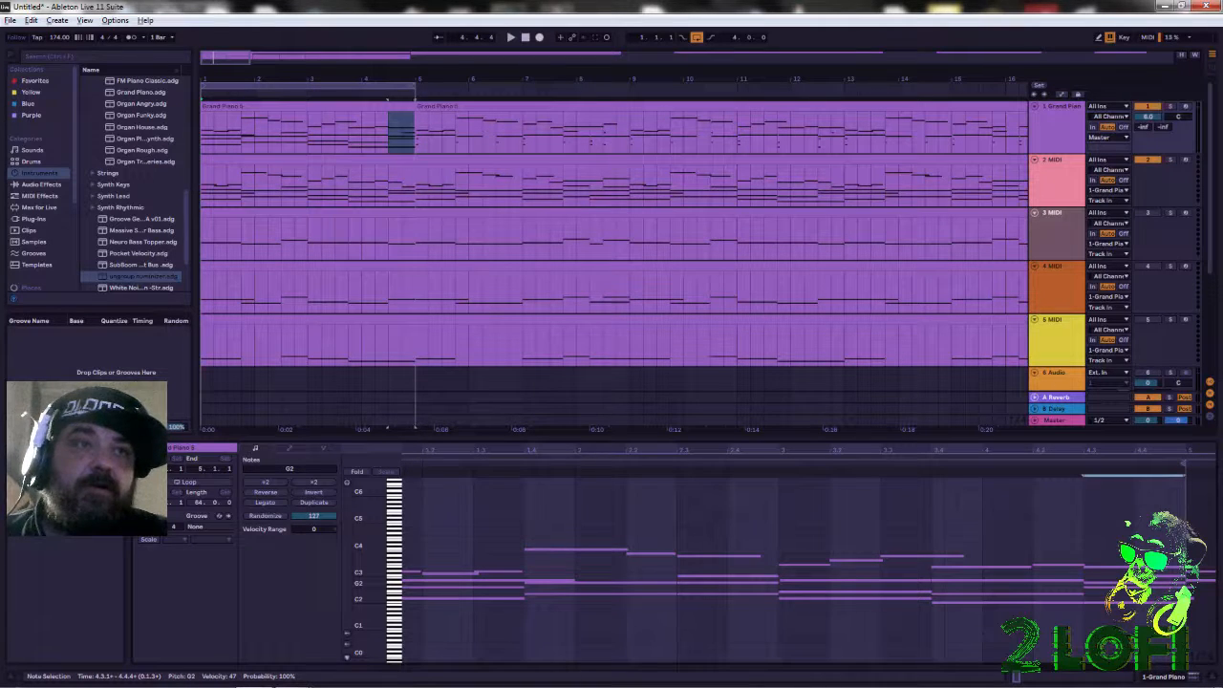
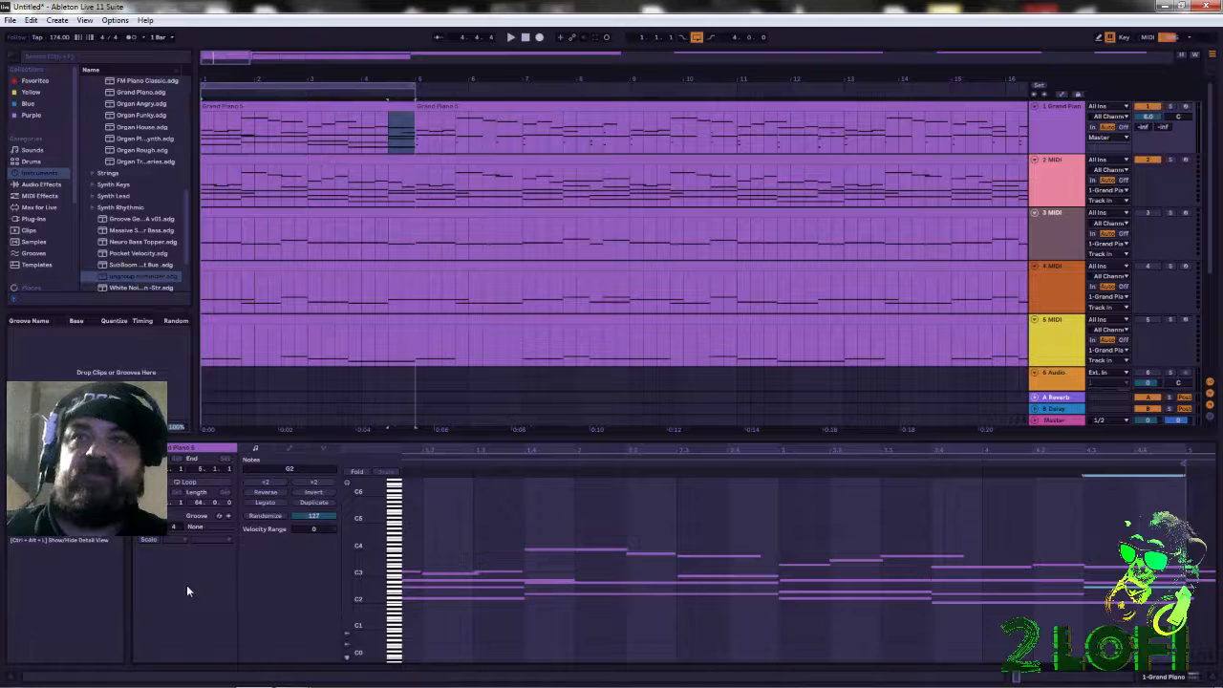
Enable the C Major scale for the Grand Piano clip and show scale keys in the note editor instead of the folded view.
left_click(149, 540)
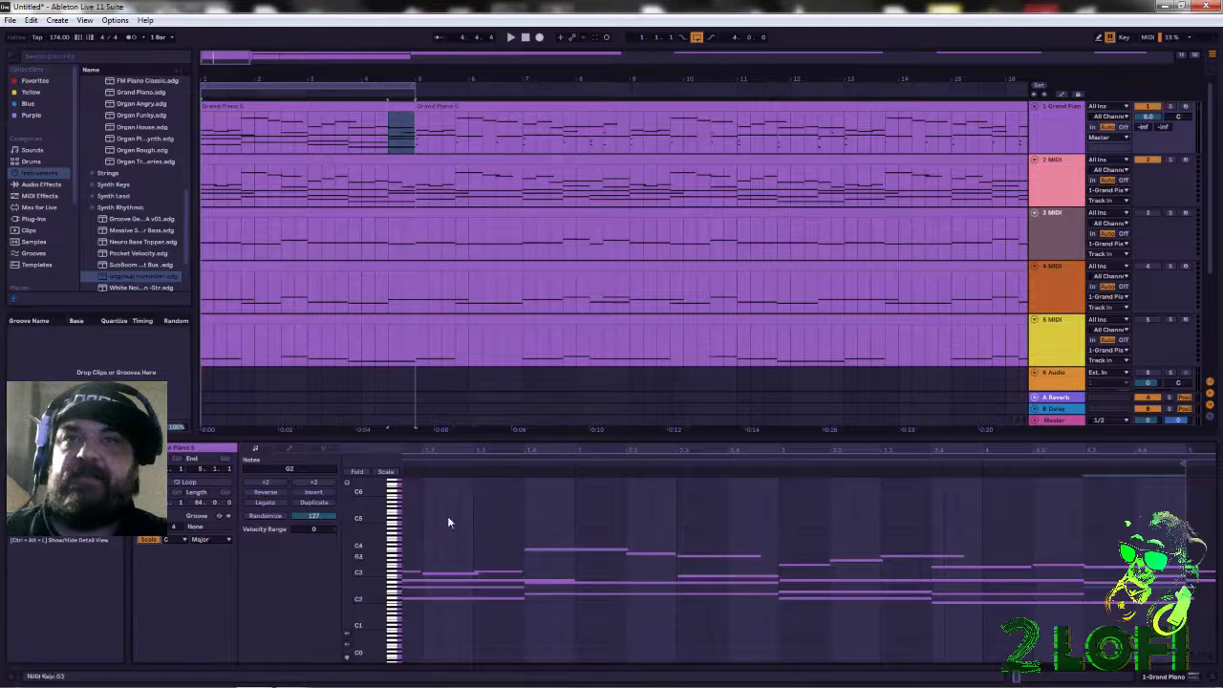
left_click(358, 472)
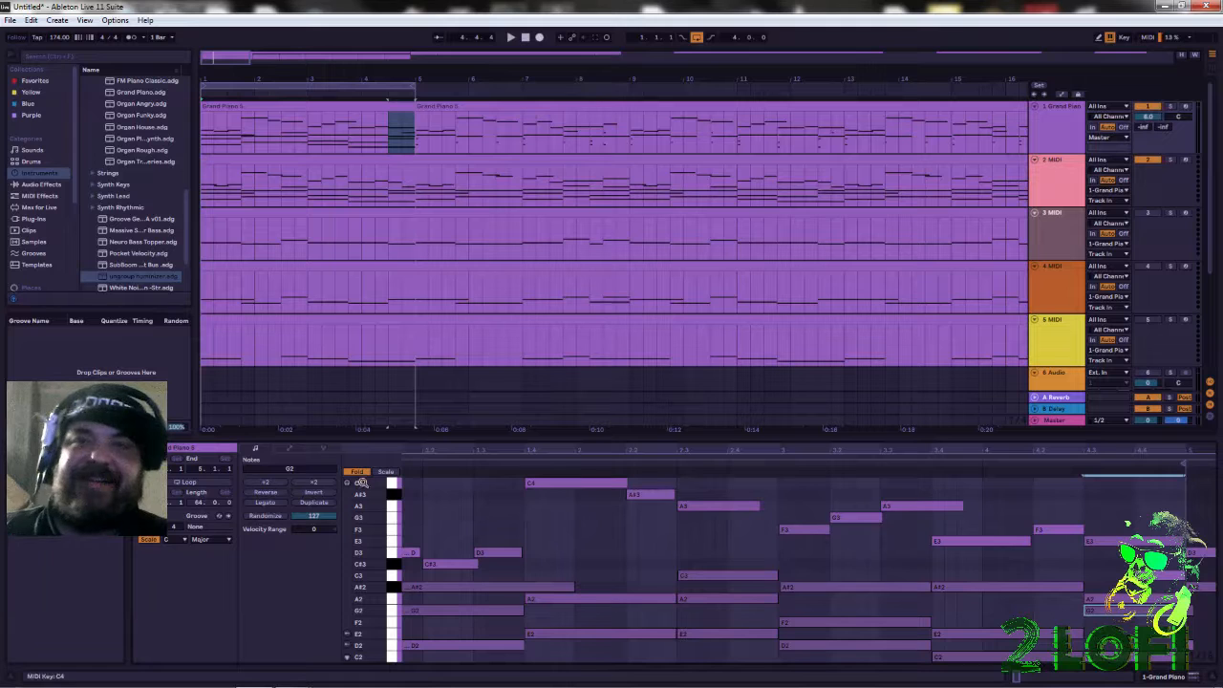
left_click(356, 472)
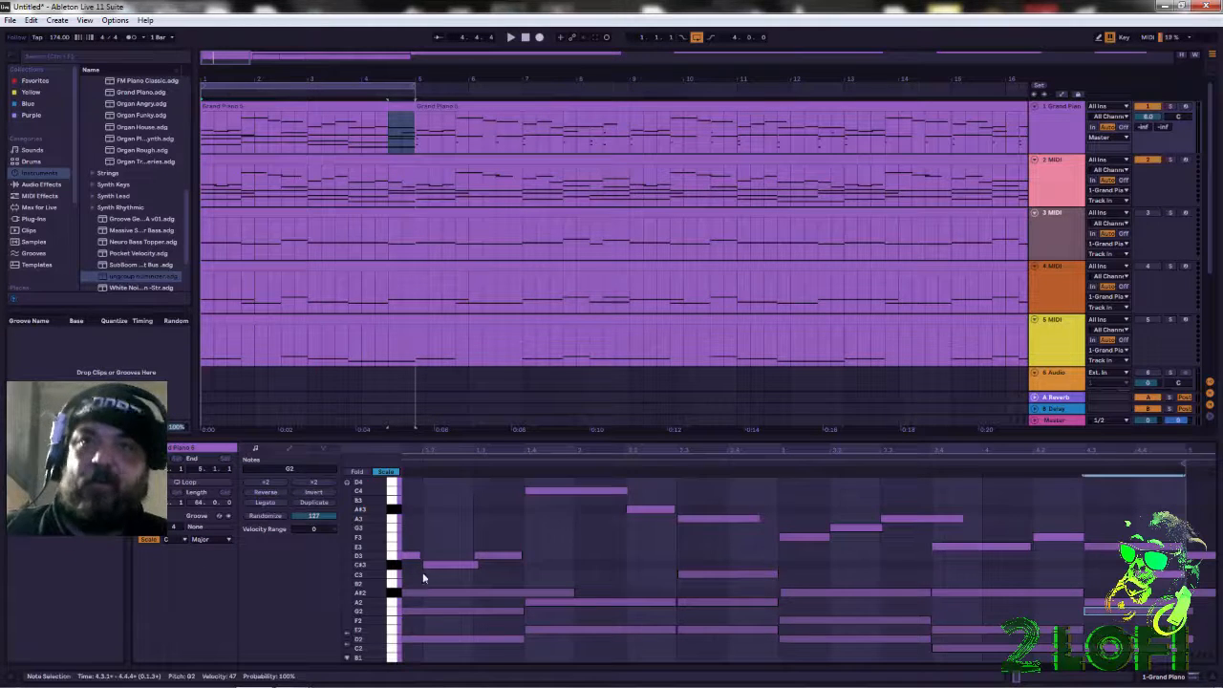
Set the scale of the Grand Piano clip to C Minor.
left_click(198, 540)
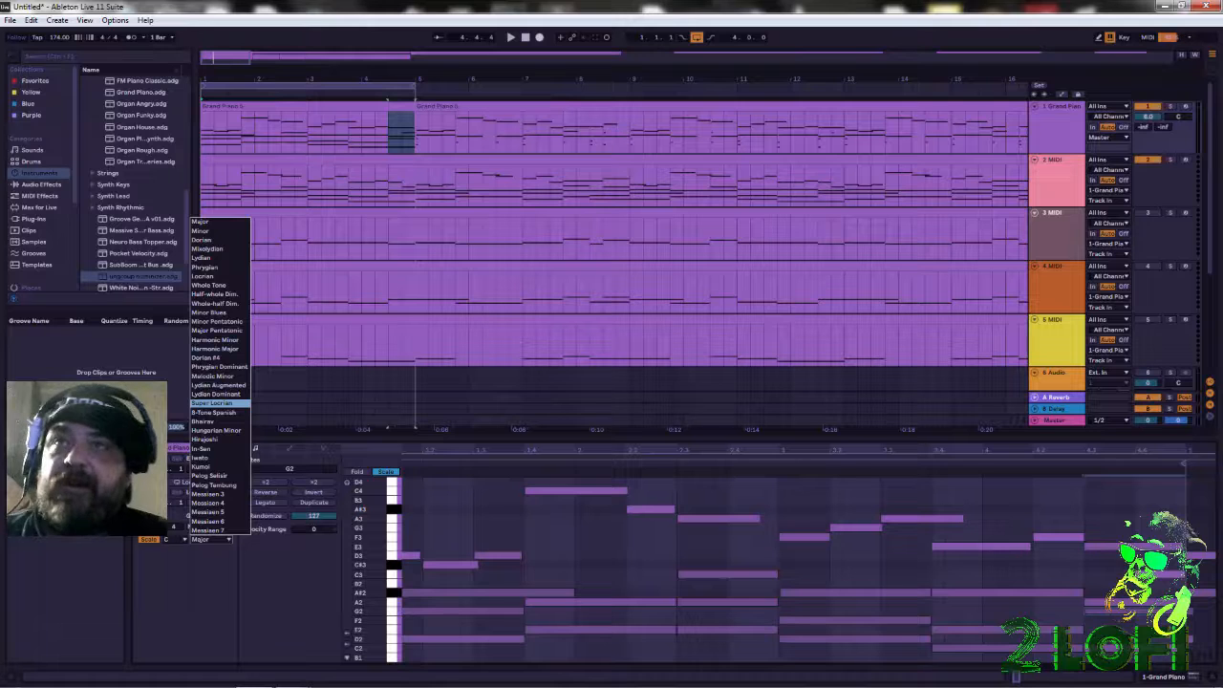
left_click(206, 231)
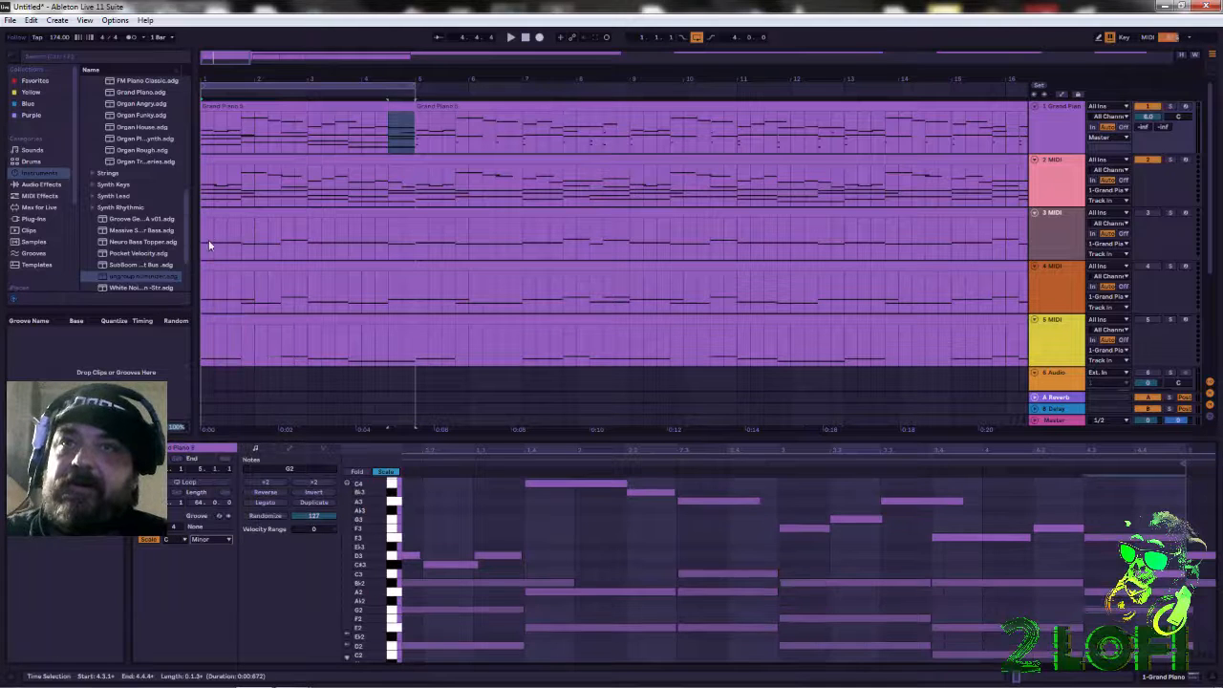
Create an empty four-bar MIDI clip on the Grand Piano track from bar 137 to bar 141.
key("w")
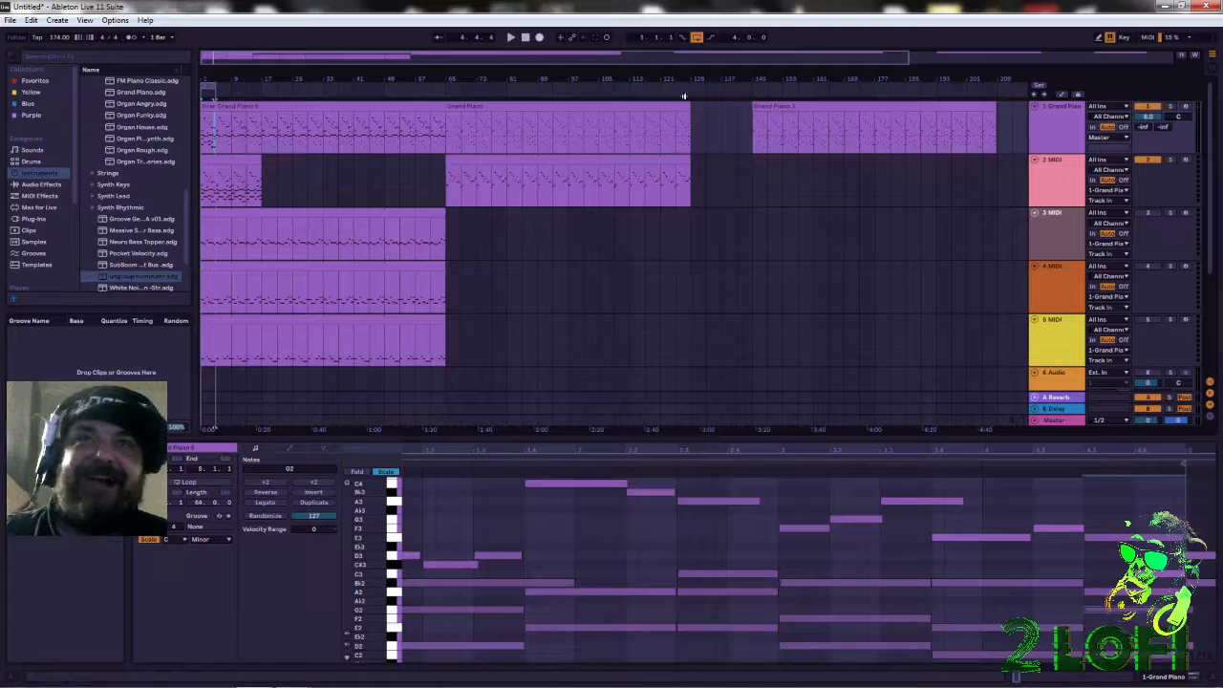
left_click_drag(733, 131, 718, 125)
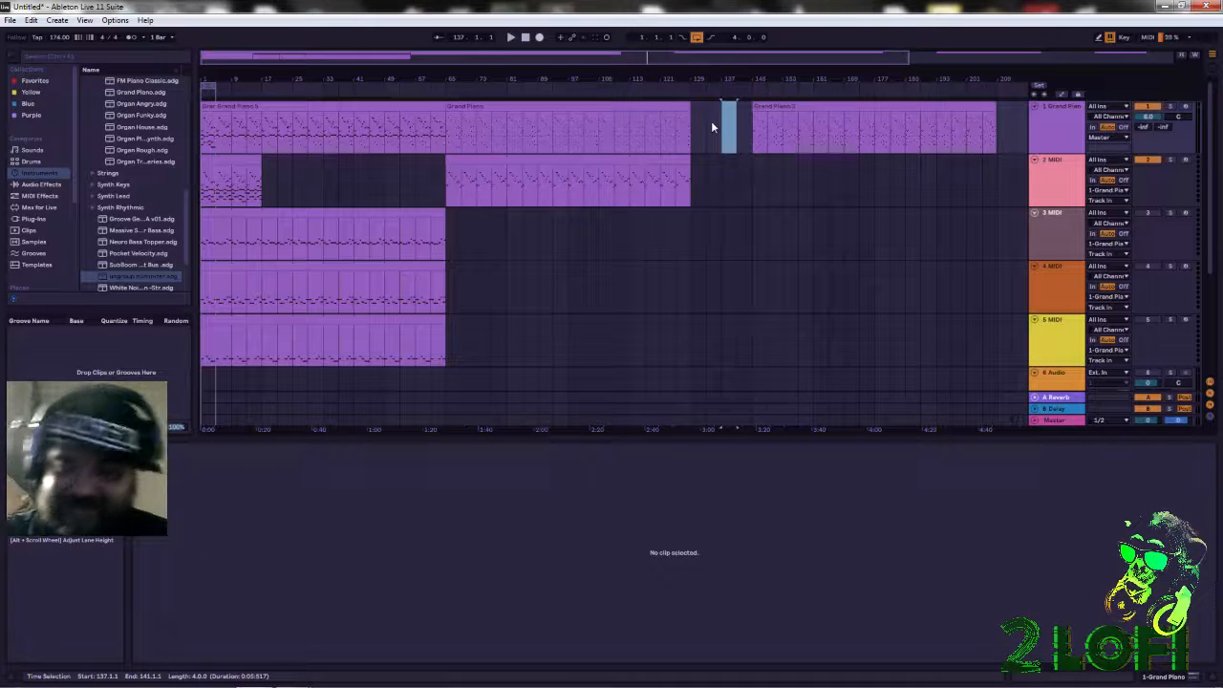
key("ctrl+shift+m")
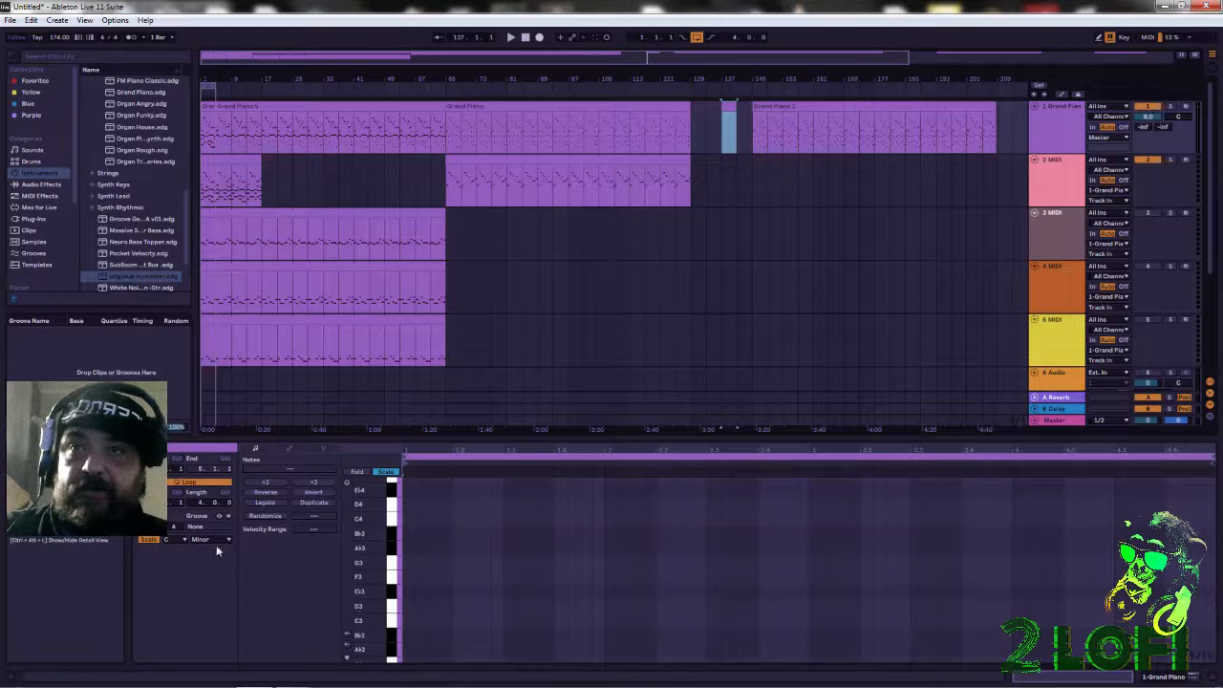
Set the empty clip's scale root to A and look through its A Minor keys in the note editor.
left_click(176, 540)
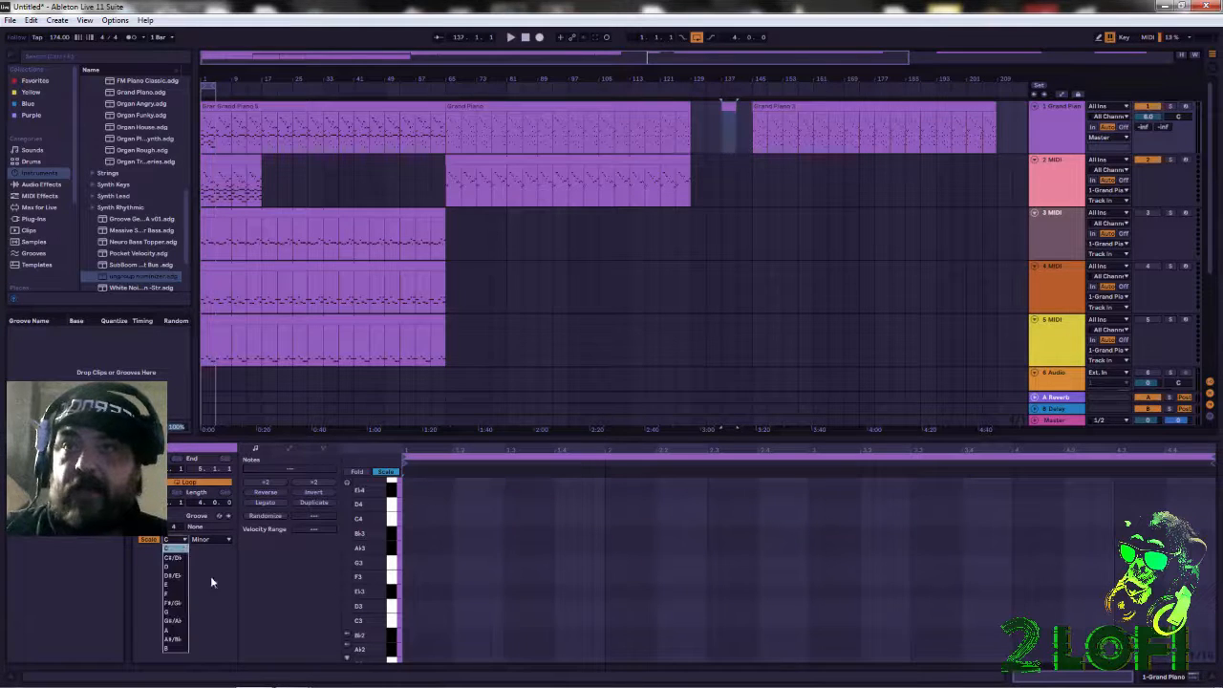
left_click(173, 631)
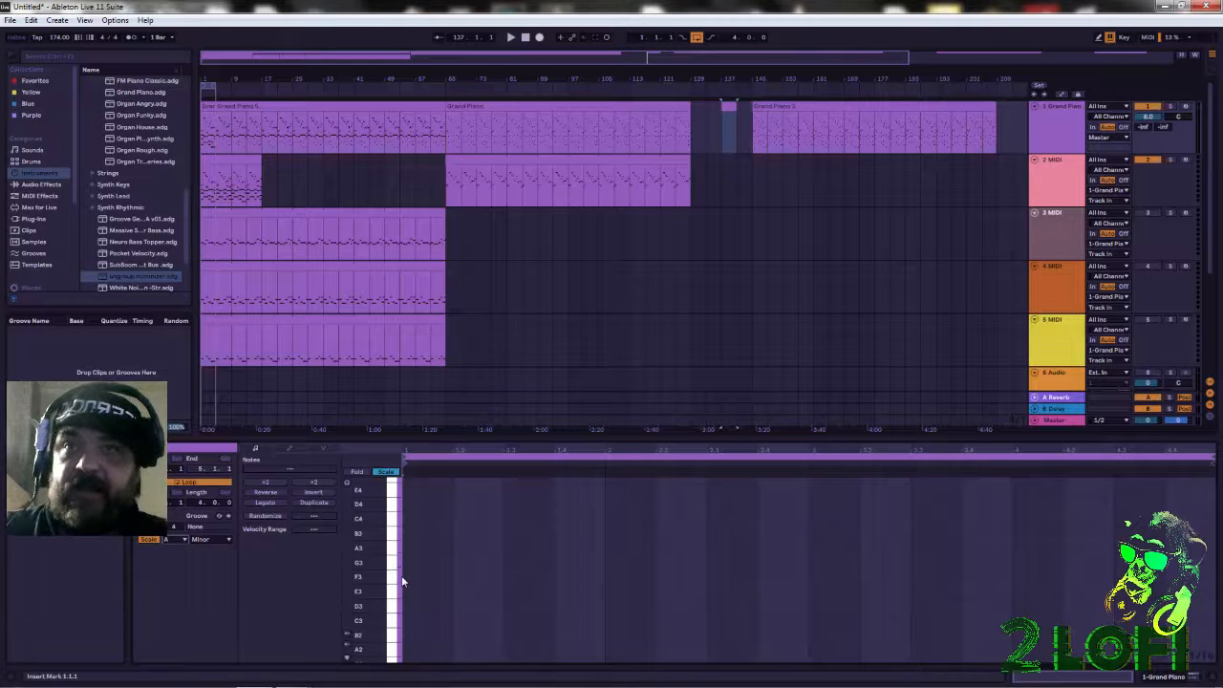
scroll(429, 591, "down", 1)
scroll(421, 573, "up", 5)
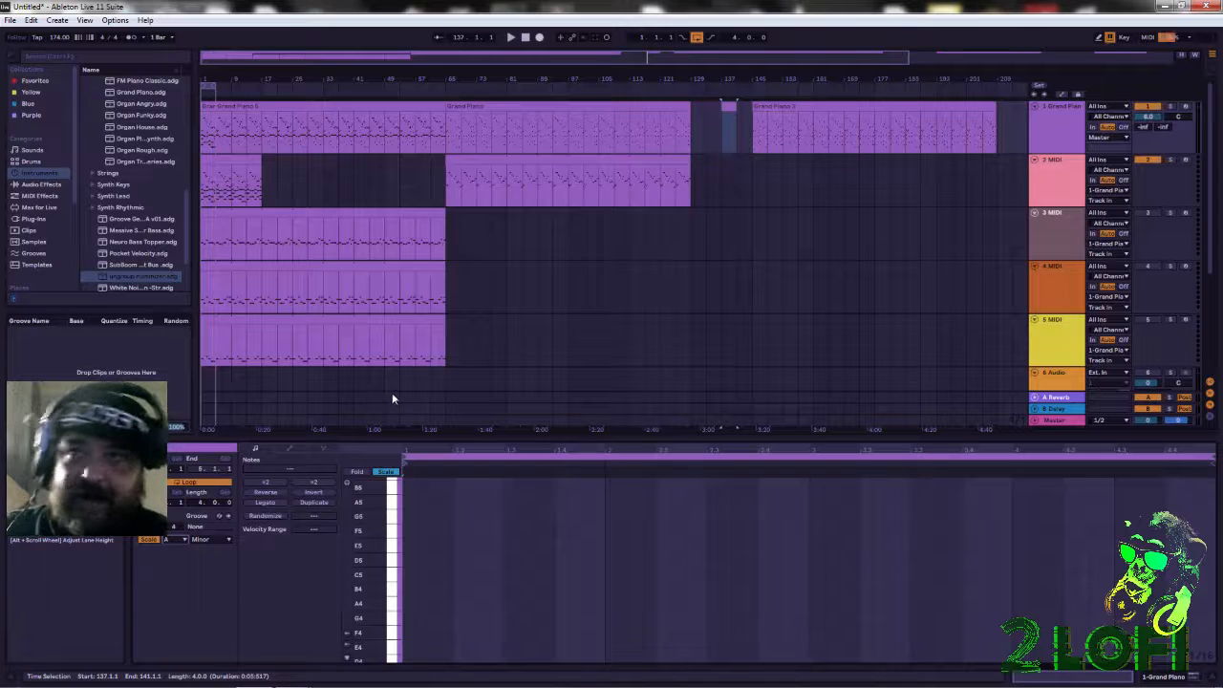
Try the Minor Pentatonic scale on the empty clip and set its scale to Melodic Minor instead.
left_click(200, 540)
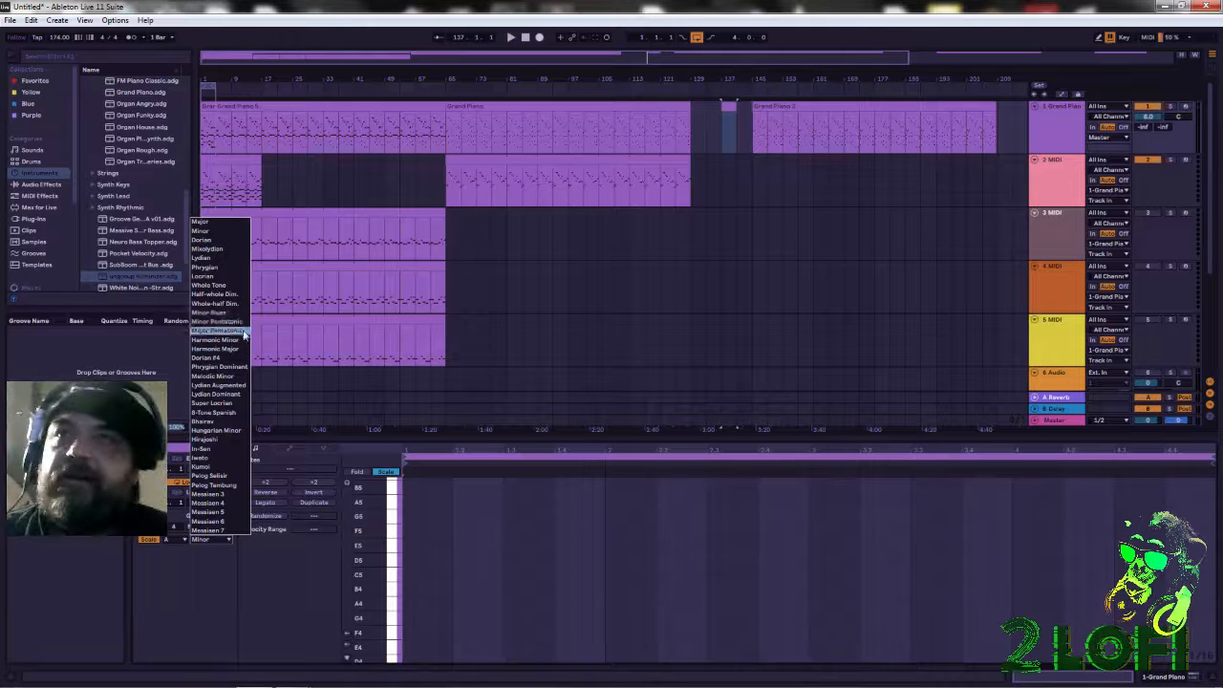
left_click(234, 323)
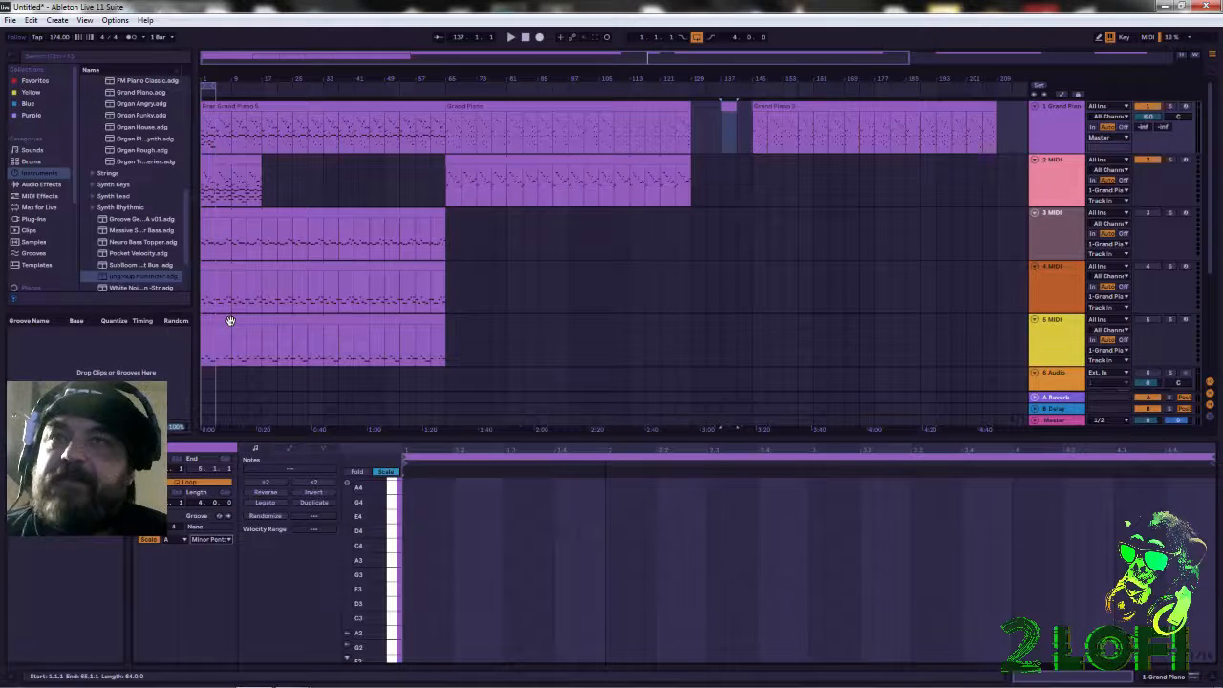
left_click(215, 539)
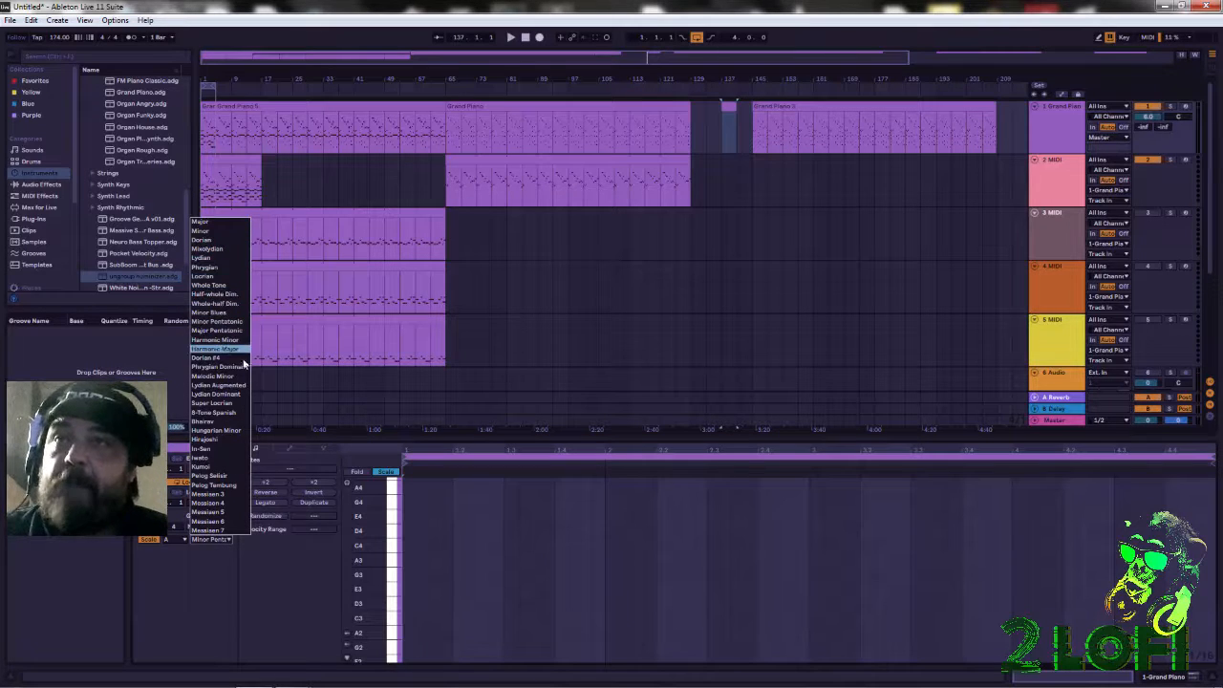
left_click(230, 377)
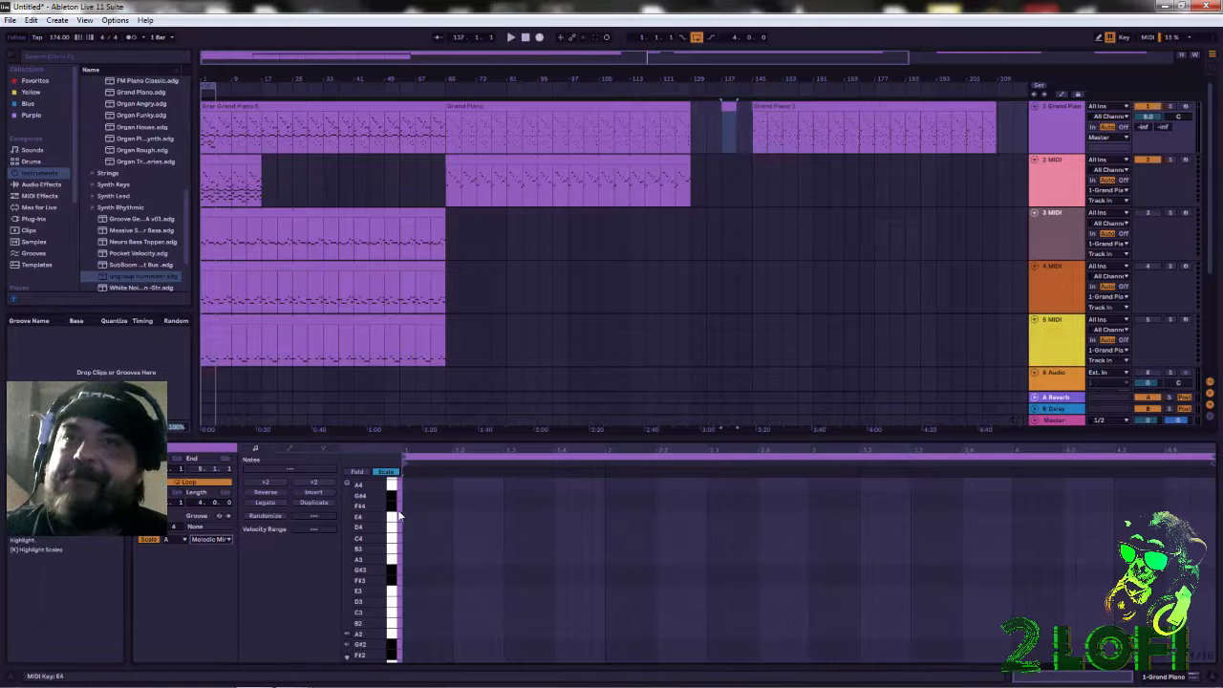
Look through the available scale names for the empty clip, keeping Melodic Minor selected.
left_click(225, 538)
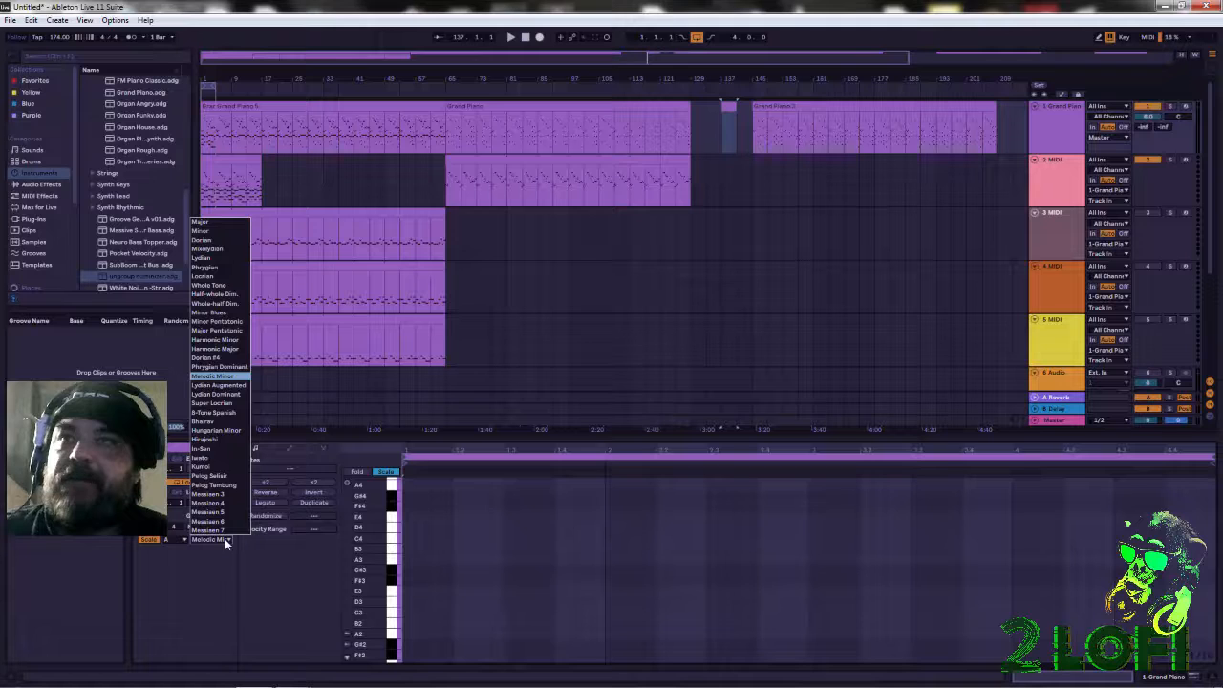
left_click(218, 377)
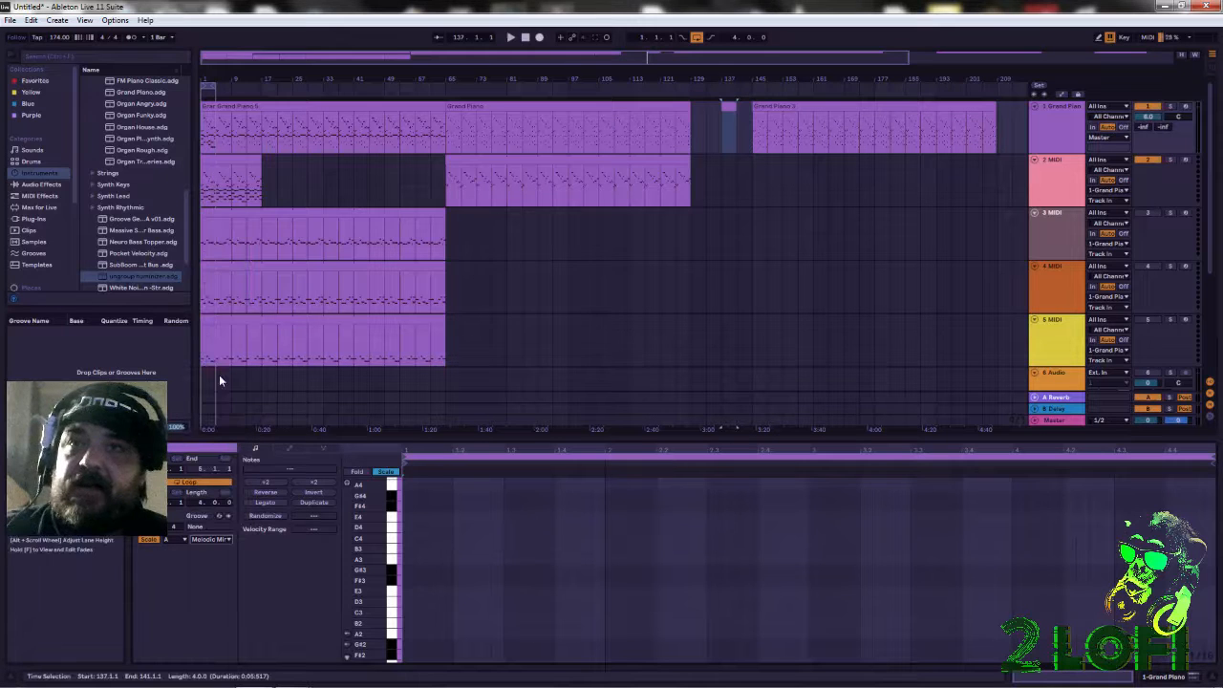
left_click(212, 539)
left_click(210, 540)
left_click(210, 540)
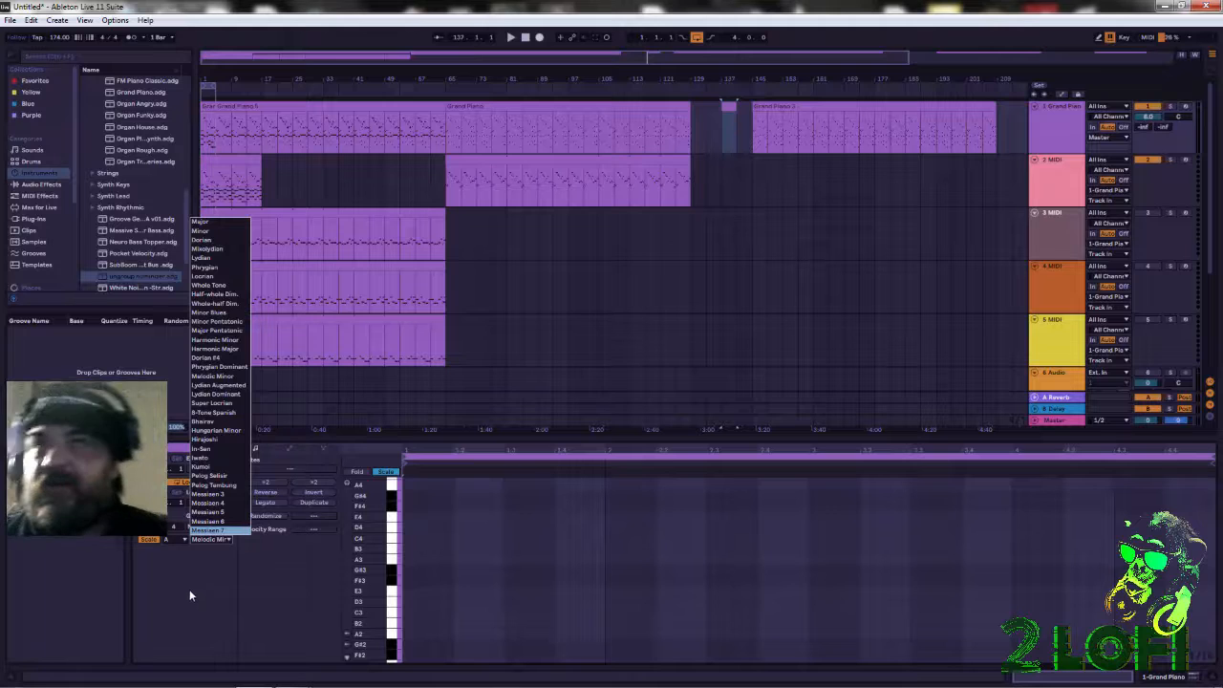
left_click(308, 602)
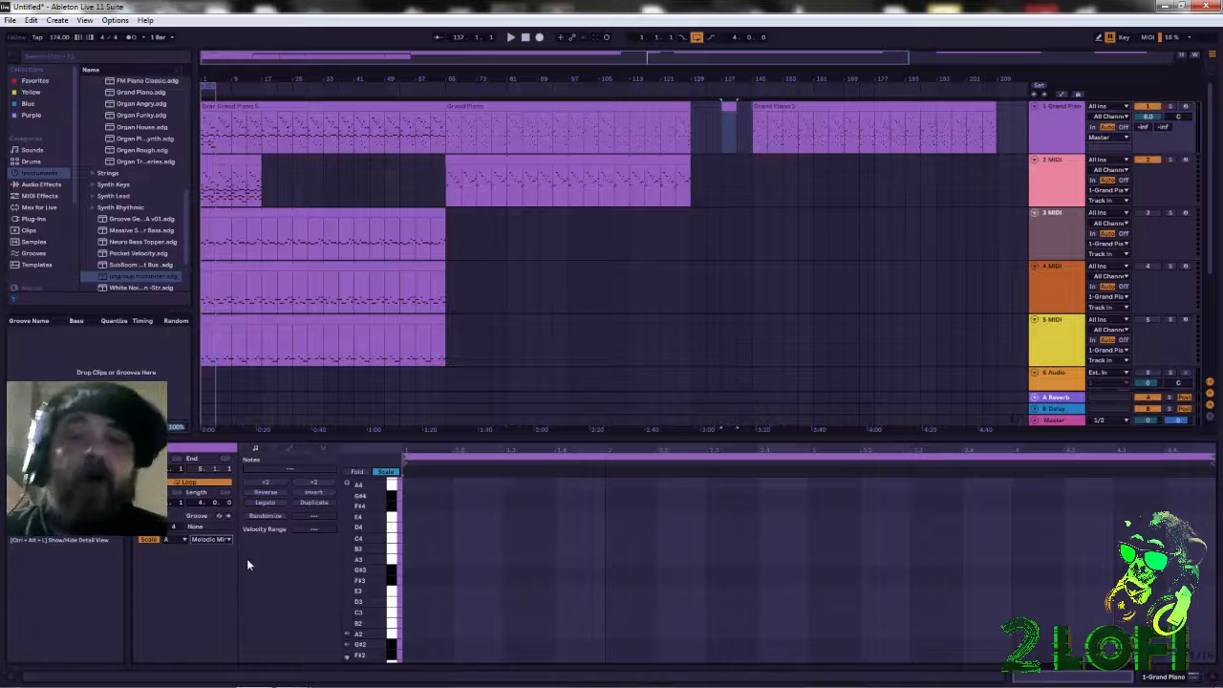
Turn off the scale-only key display in the empty clip's note editor.
mouse_move(1156, 684)
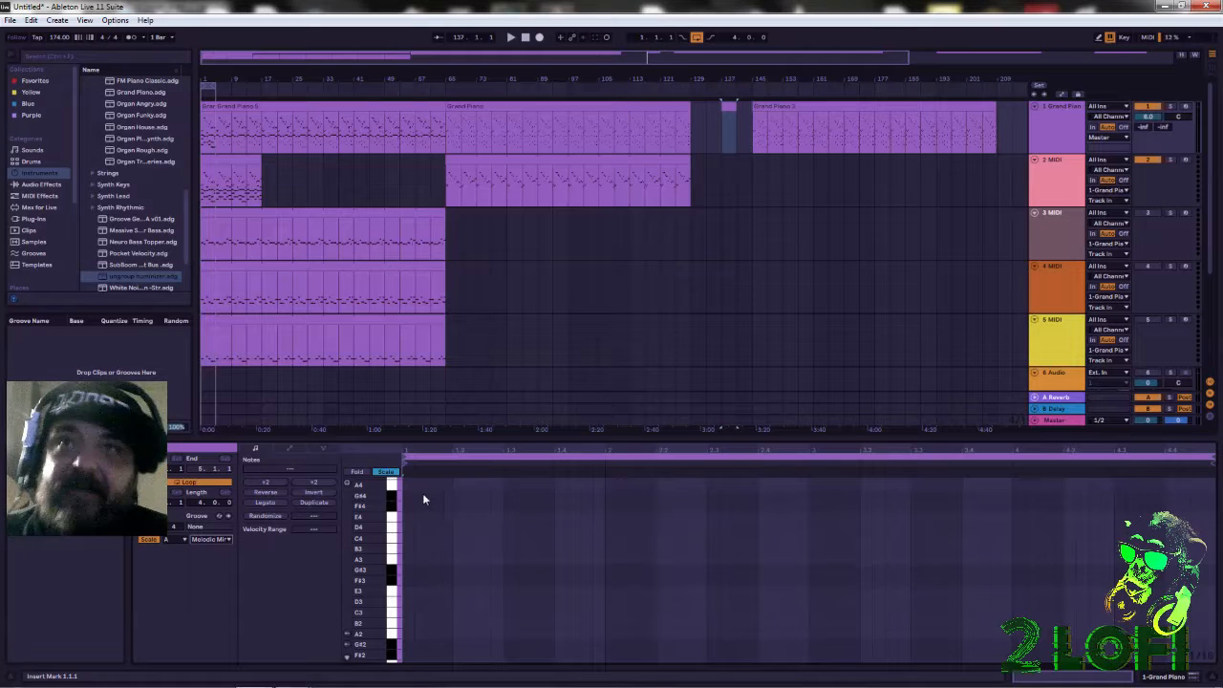
left_click(385, 472)
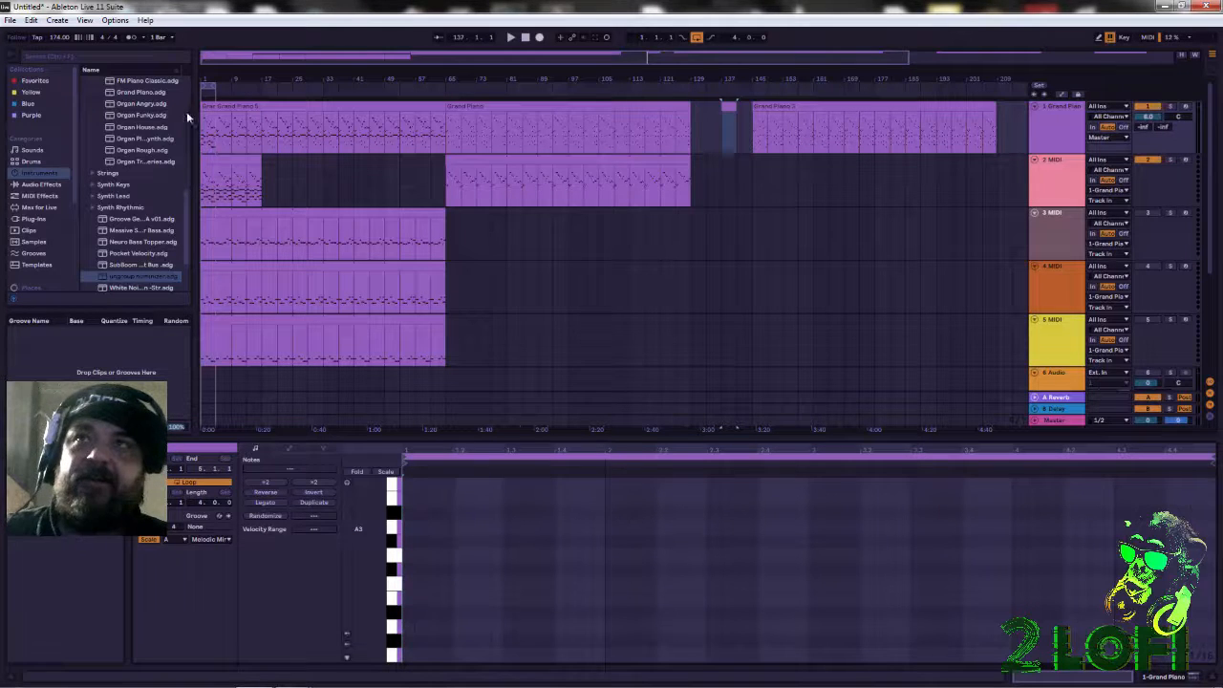
Select and loop the first 16 bars of the Grand Piano track, and make the 3 MIDI track active.
left_click_drag(203, 78, 209, 72)
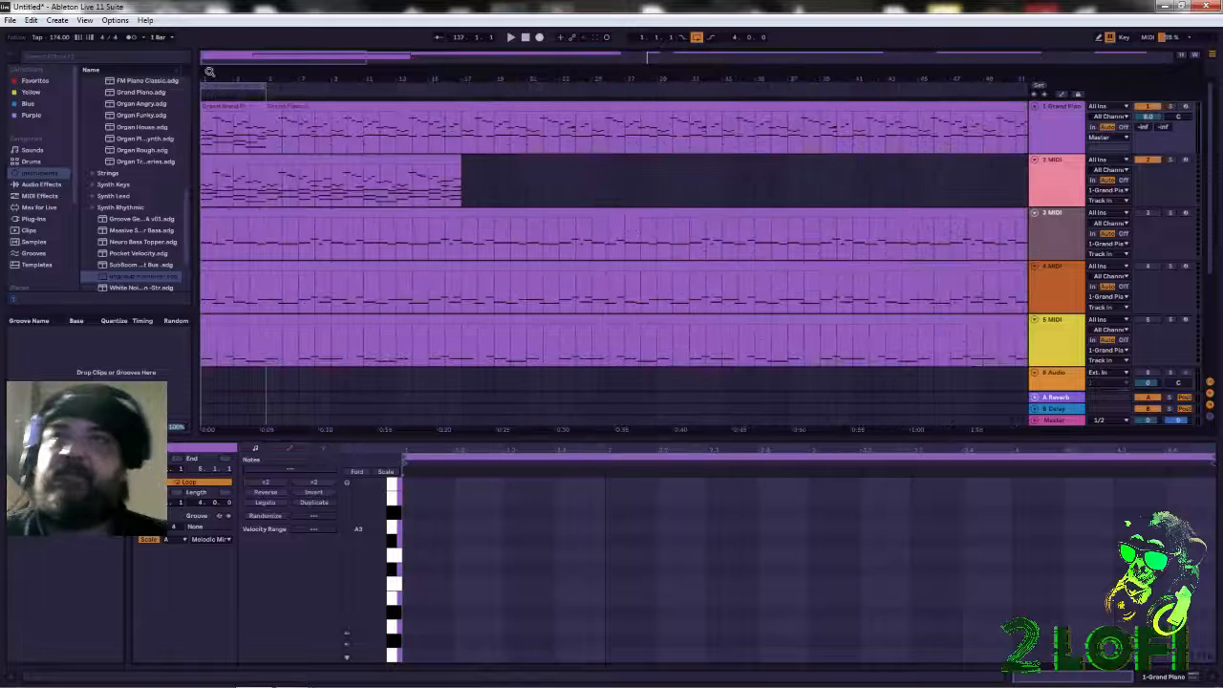
left_click_drag(202, 129, 461, 132)
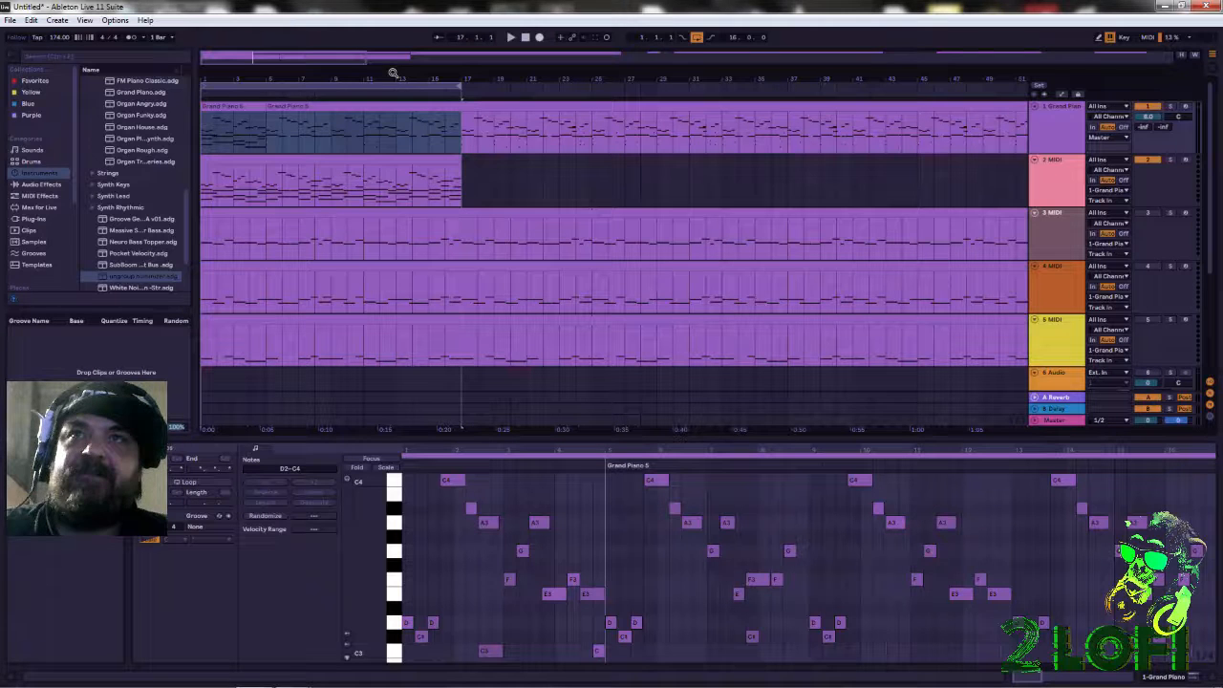
left_click(1062, 217)
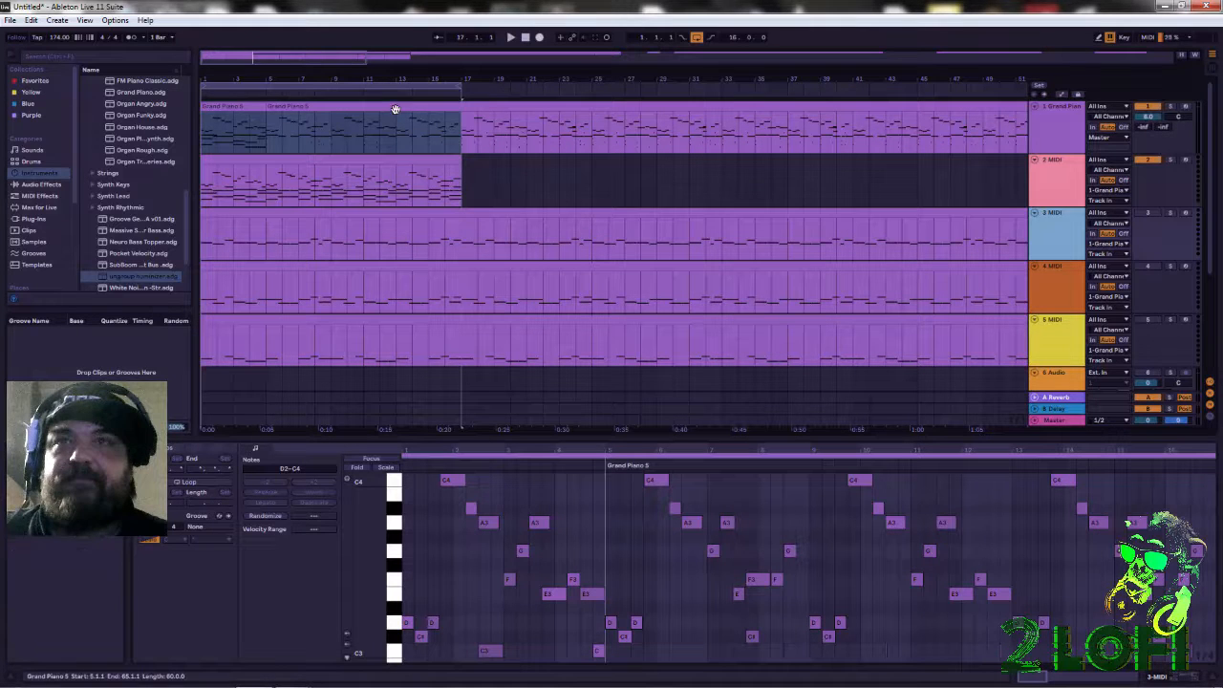
Switch to vMix and cut the output to the Desktop Capture in input 10.
mouse_move(260, 684)
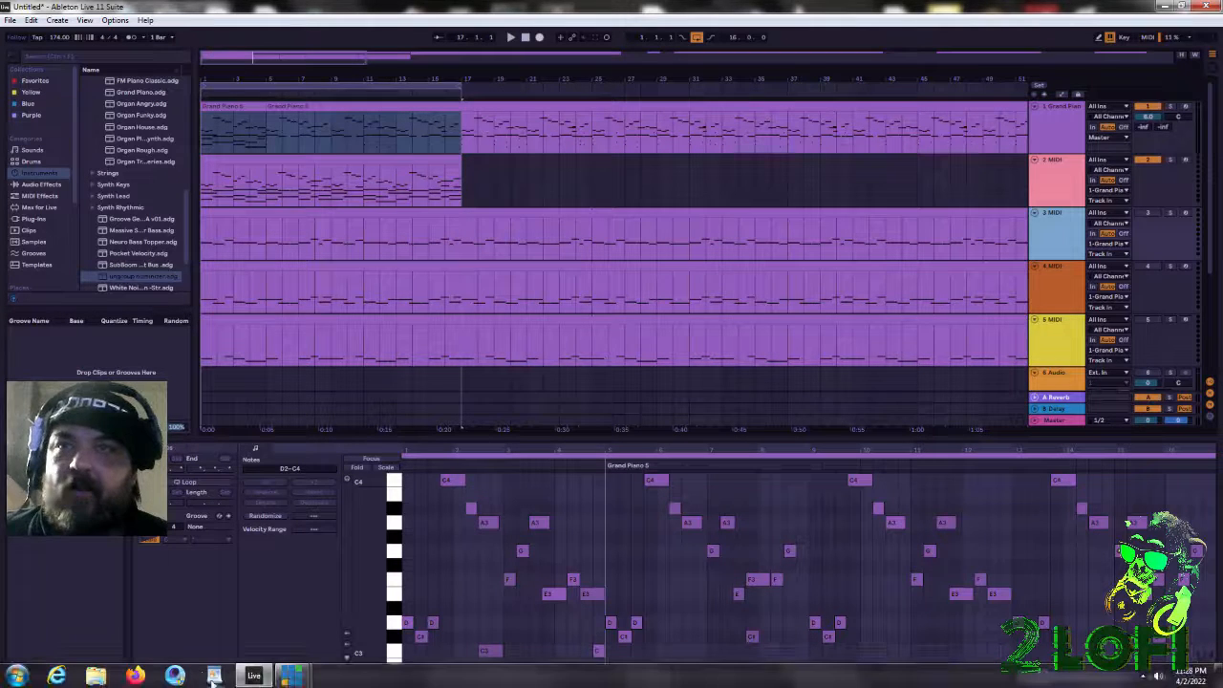
left_click(301, 683)
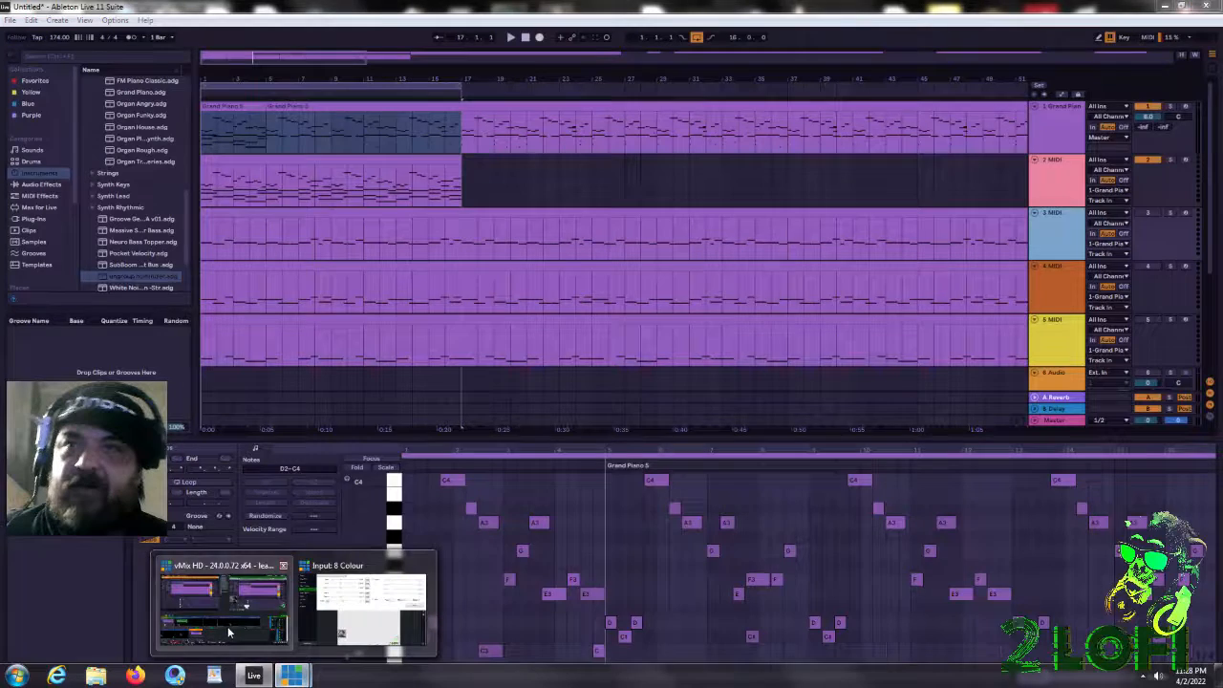
left_click(224, 602)
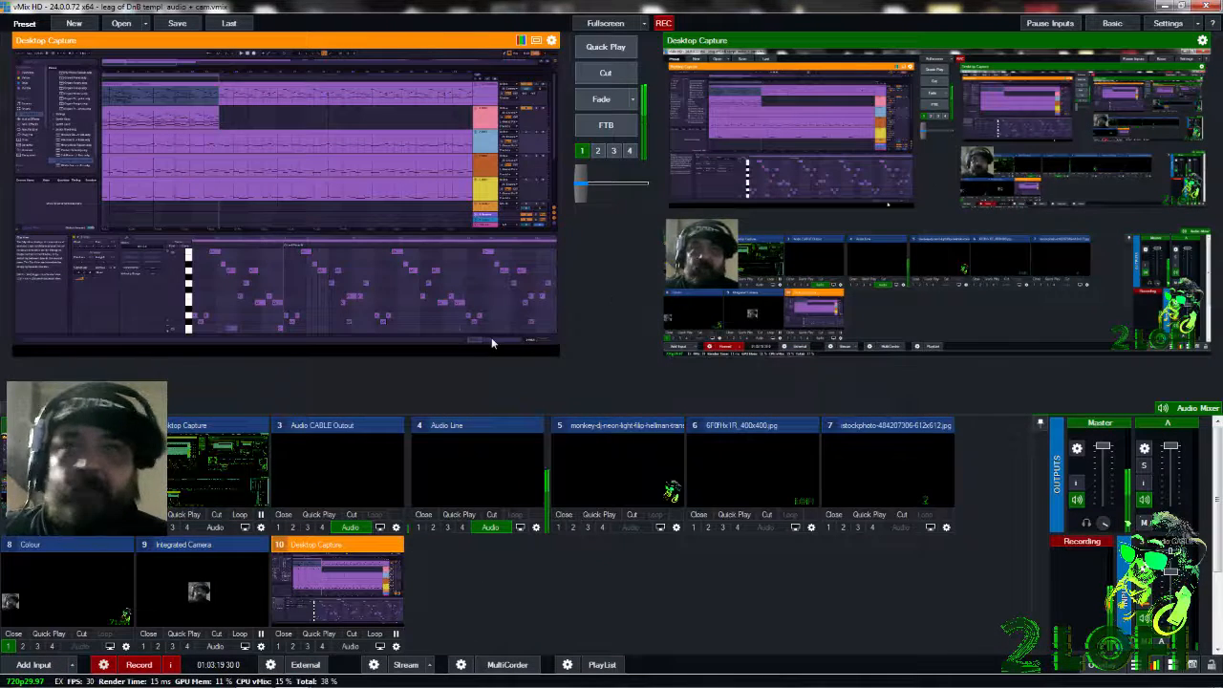
left_click(353, 635)
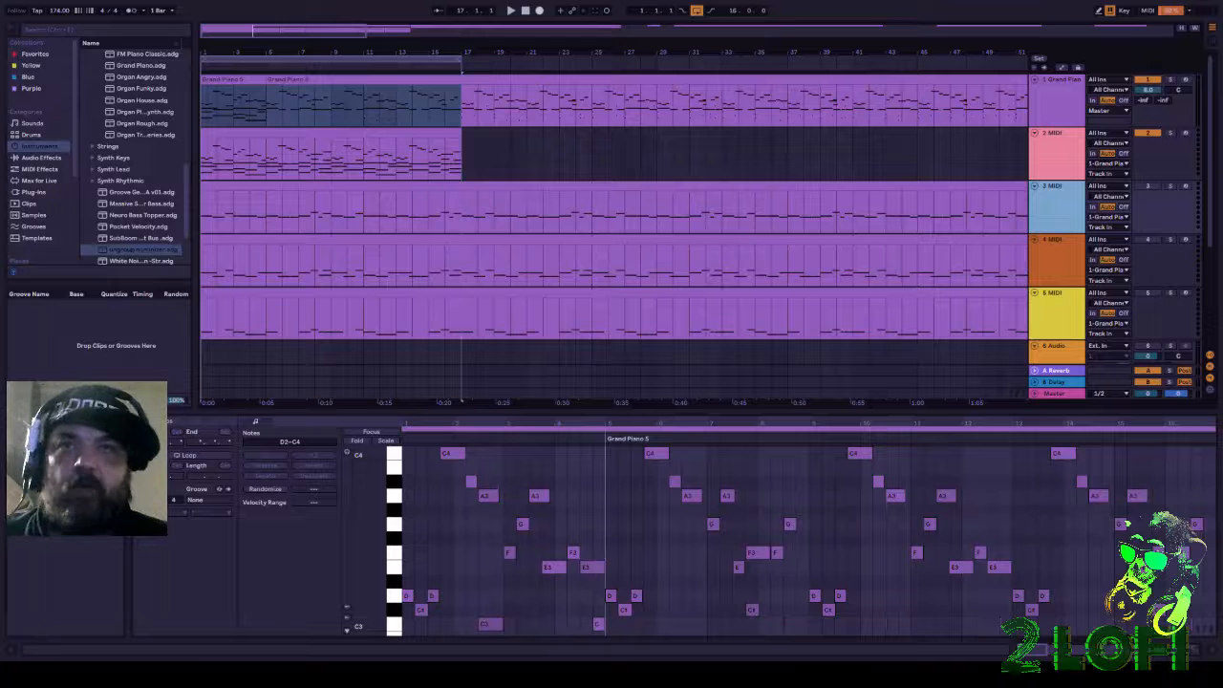
Shrink the clip detail view in Ableton Live to give the arrangement tracks more height.
left_click_drag(611, 411, 612, 517)
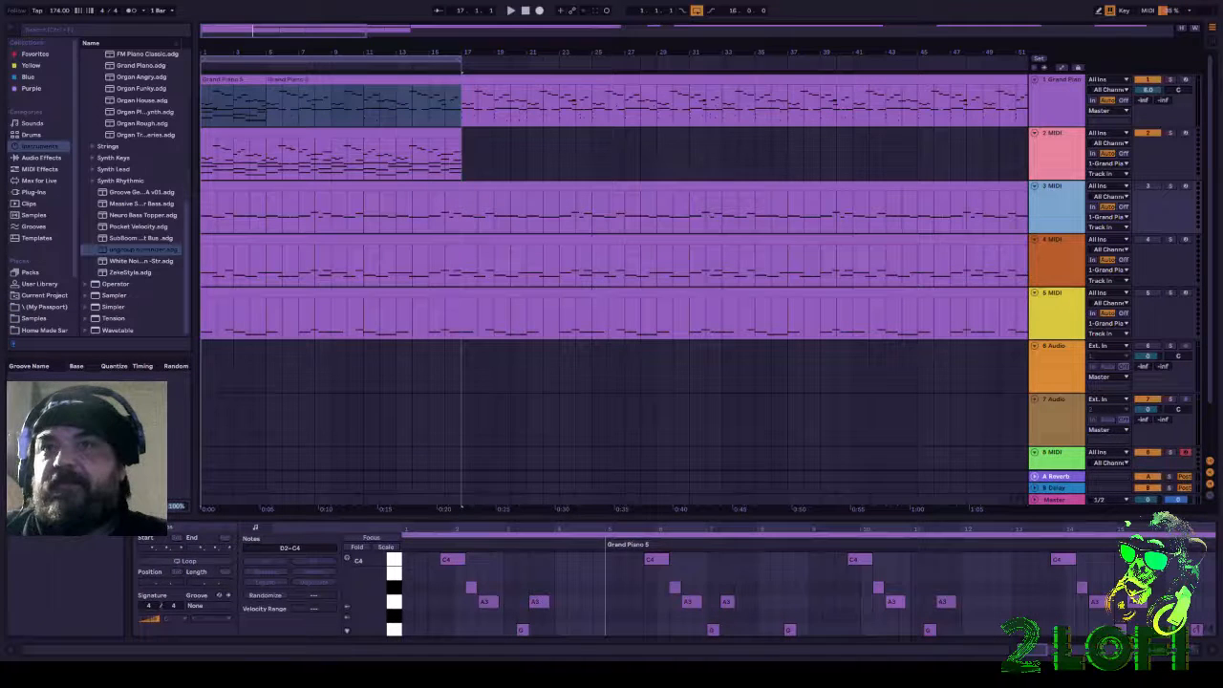